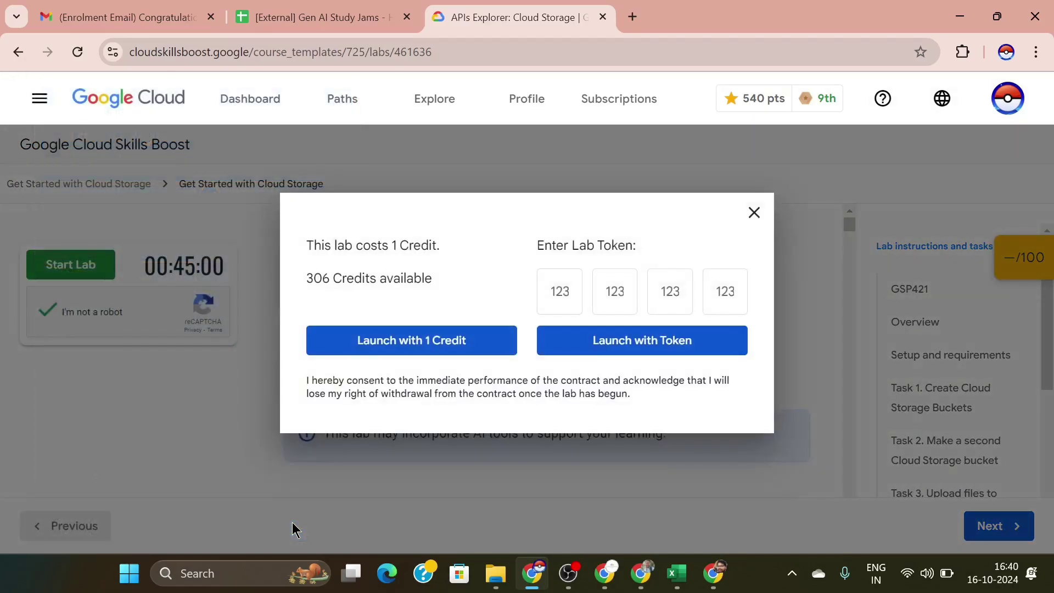
Step: Launch the lab with 1 credit and open its Google Cloud console link in an incognito window
left_click(413, 346)
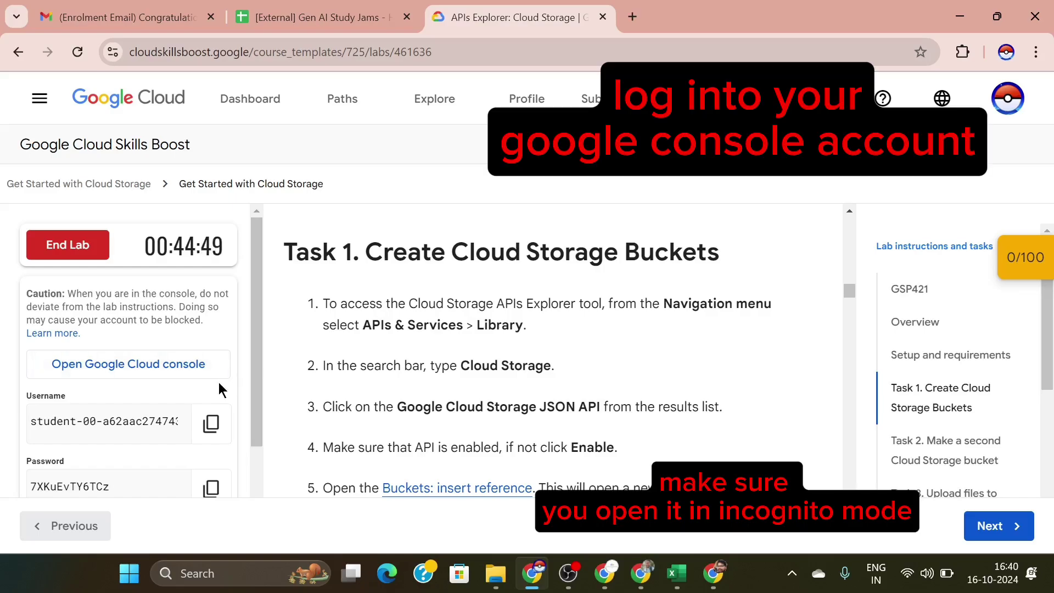
left_click(211, 487)
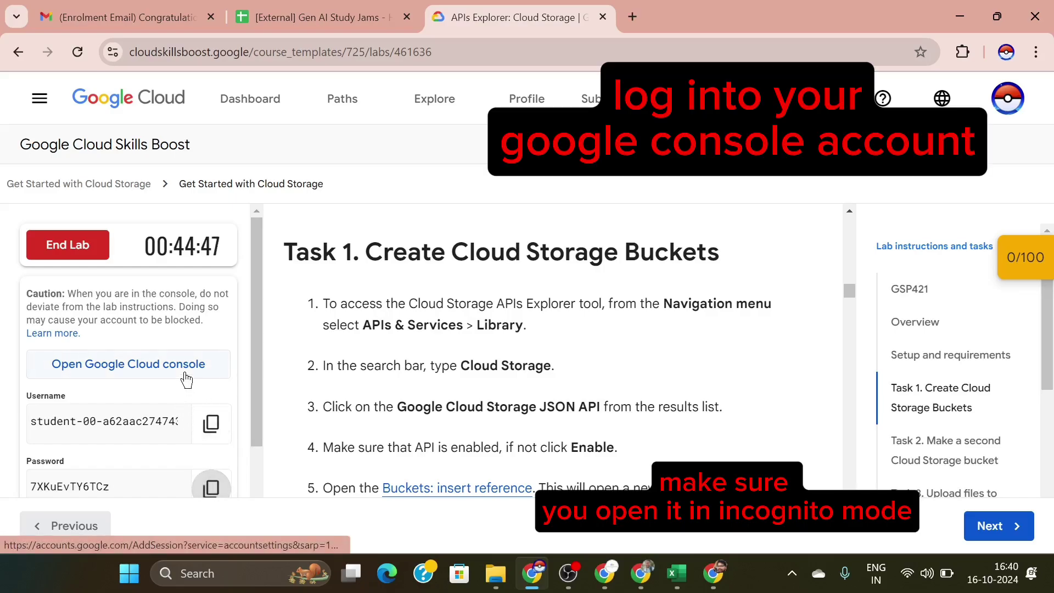
right_click(185, 375)
left_click(268, 236)
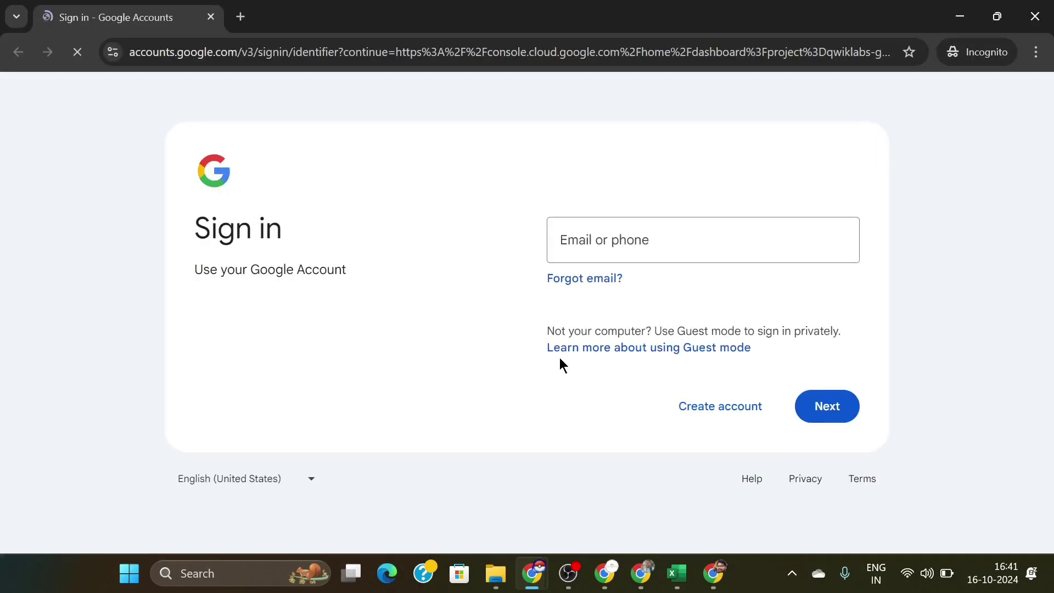
Step: Enter the lab's student username on the Google sign-in page and continue to the password prompt
key("ctrl+v")
left_click(815, 401)
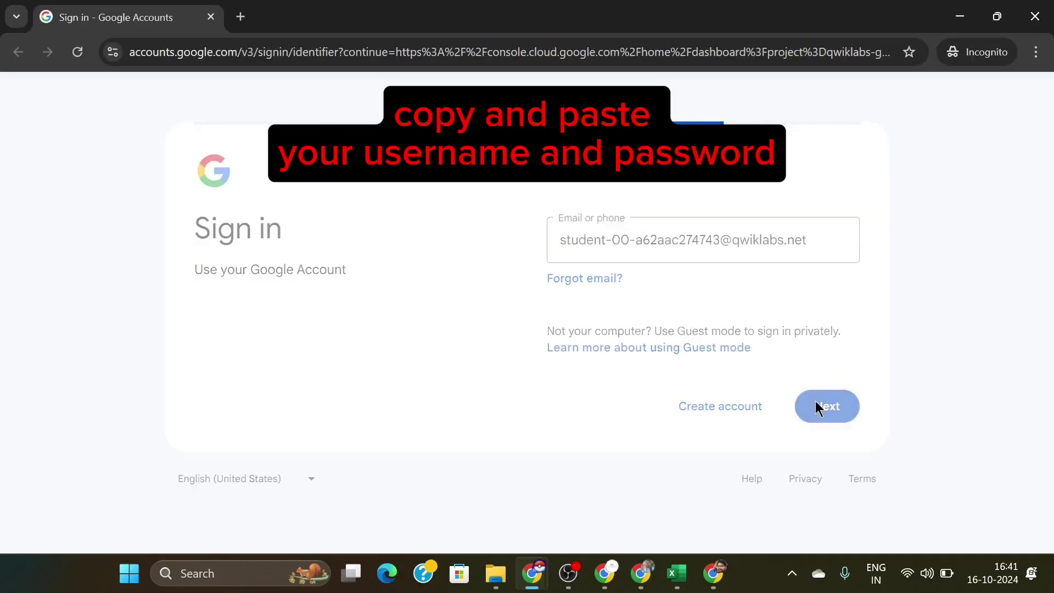
key("ctrl+v")
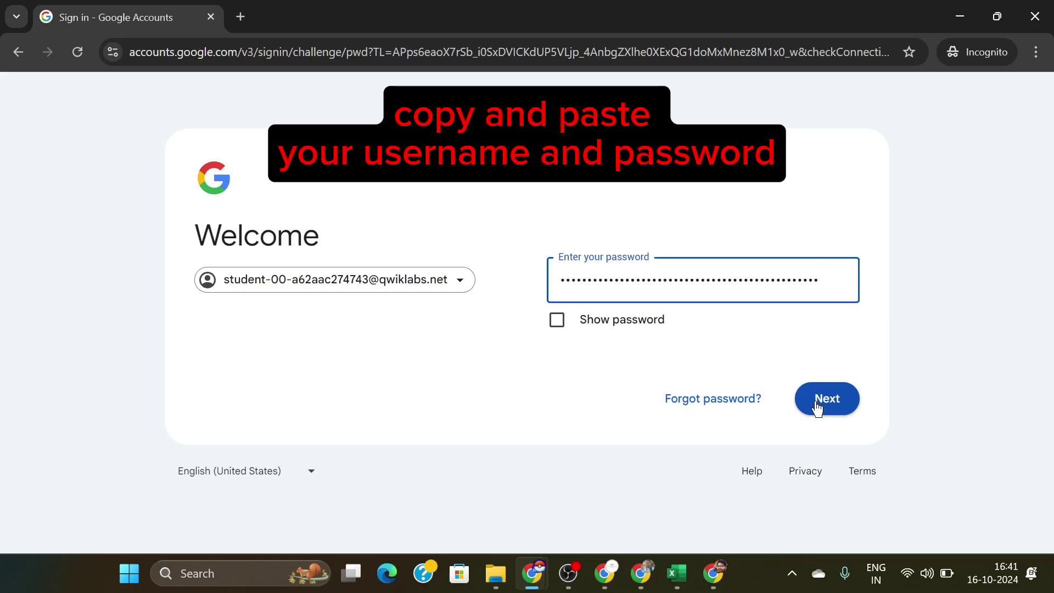
key("ctrl+a")
key("BackSpace")
Step: Copy the lab password from the lab page, sign in with it in the password field, and accept the new-account notice
mouse_move(535, 571)
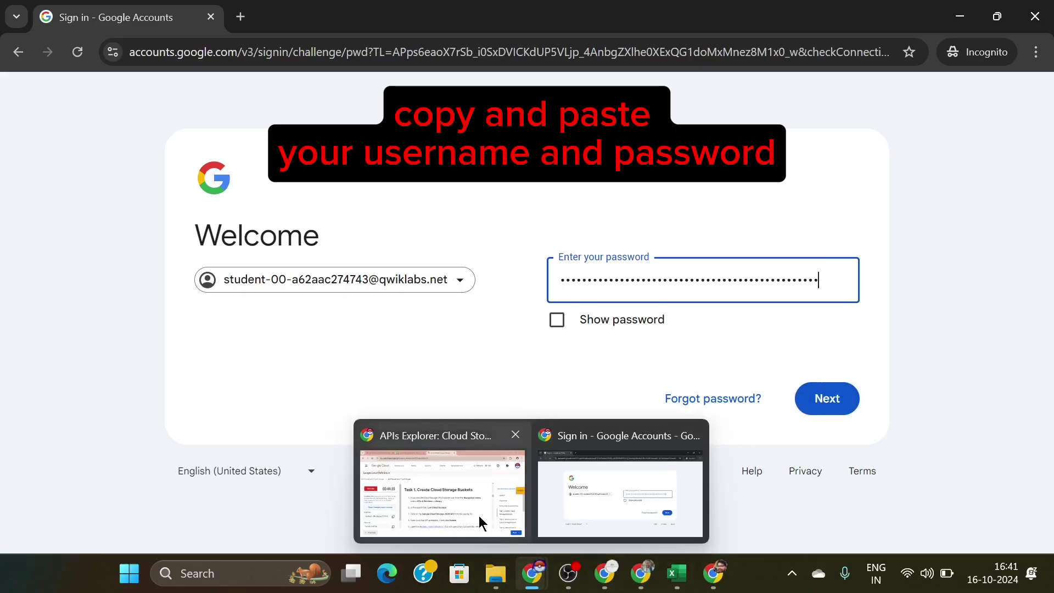
left_click(478, 516)
left_click(216, 493)
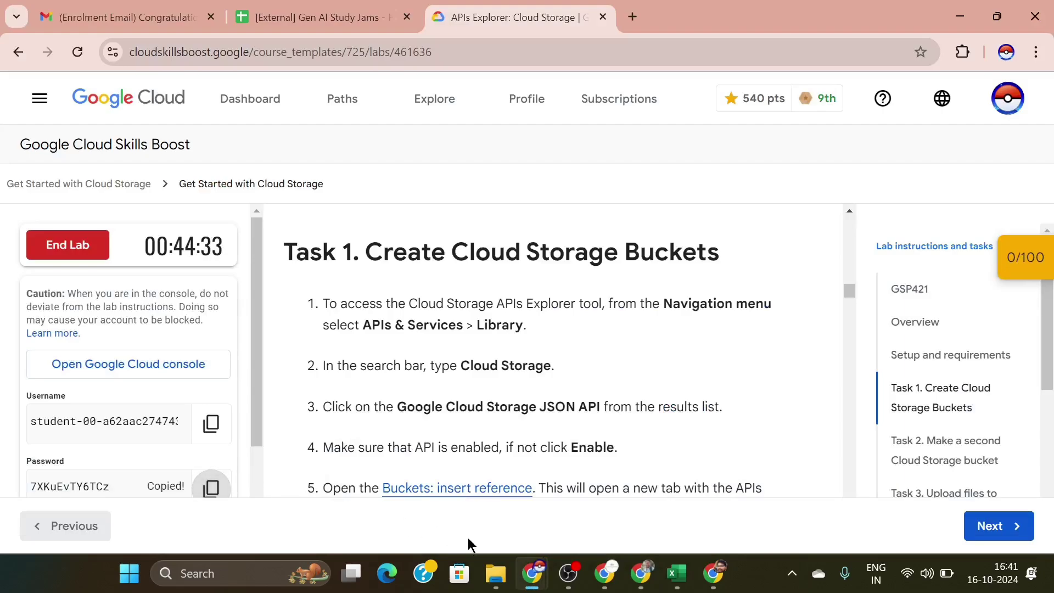
mouse_move(532, 573)
left_click(604, 474)
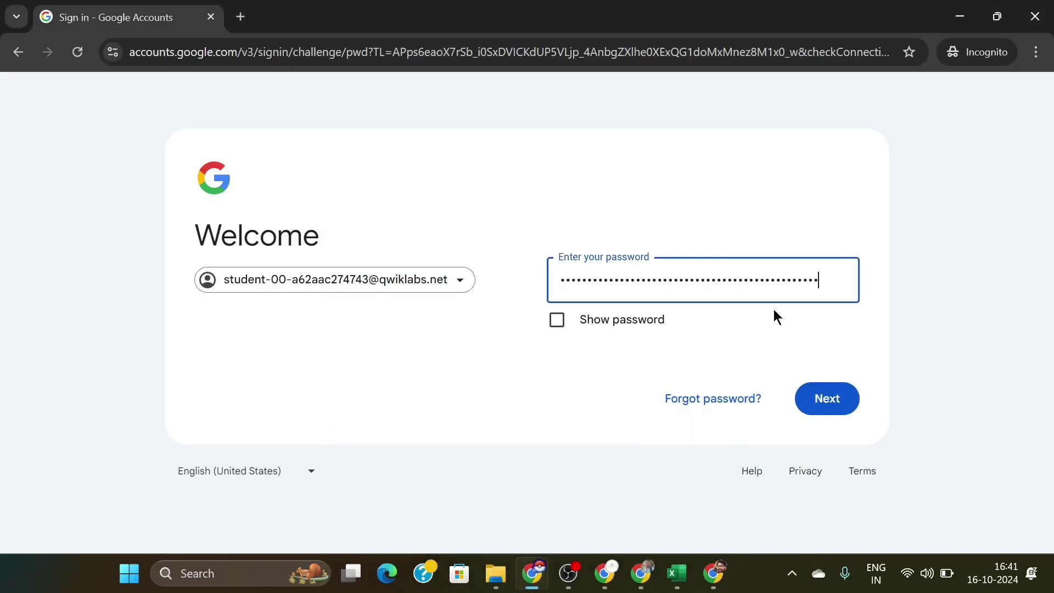
key("ctrl+a")
key("ctrl+v")
left_click(829, 399)
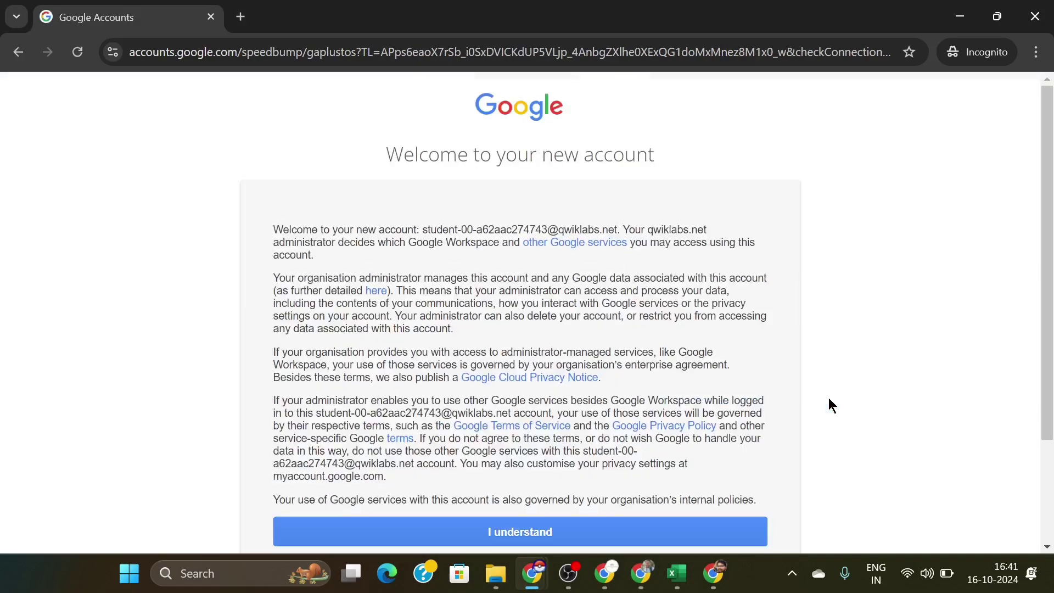
left_click(724, 529)
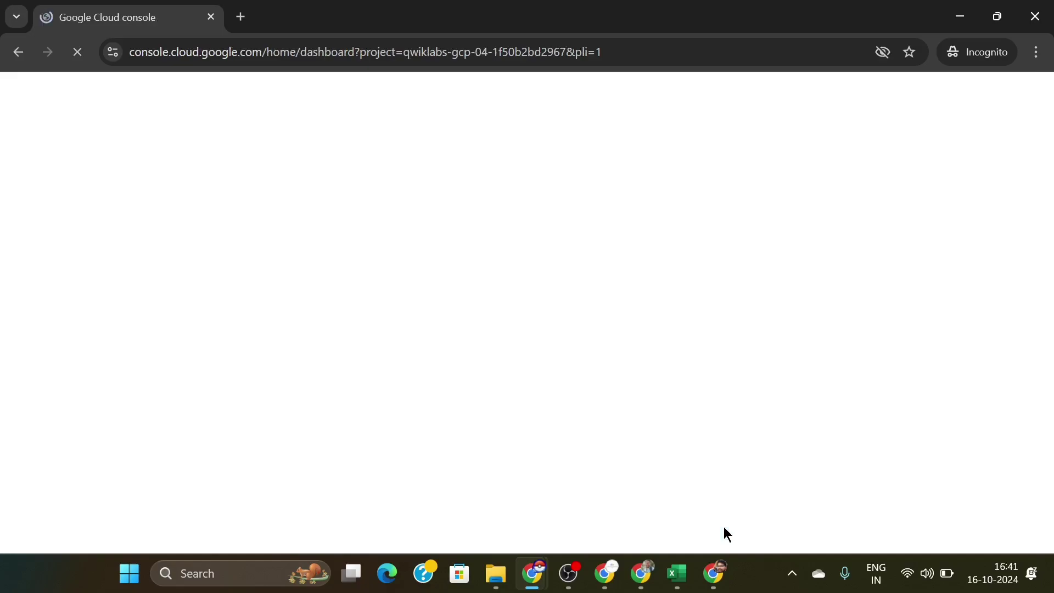
Step: Review the setup notes and the start of Task 1 in the lab instructions
mouse_move(532, 573)
left_click(459, 497)
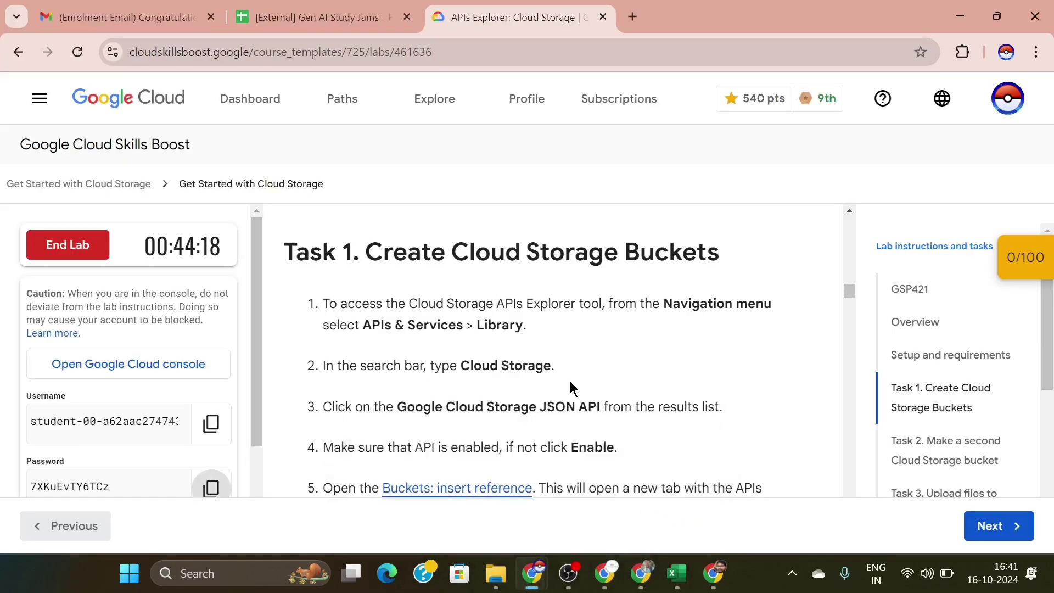
scroll(570, 381, "up", 5)
scroll(570, 381, "down", 3)
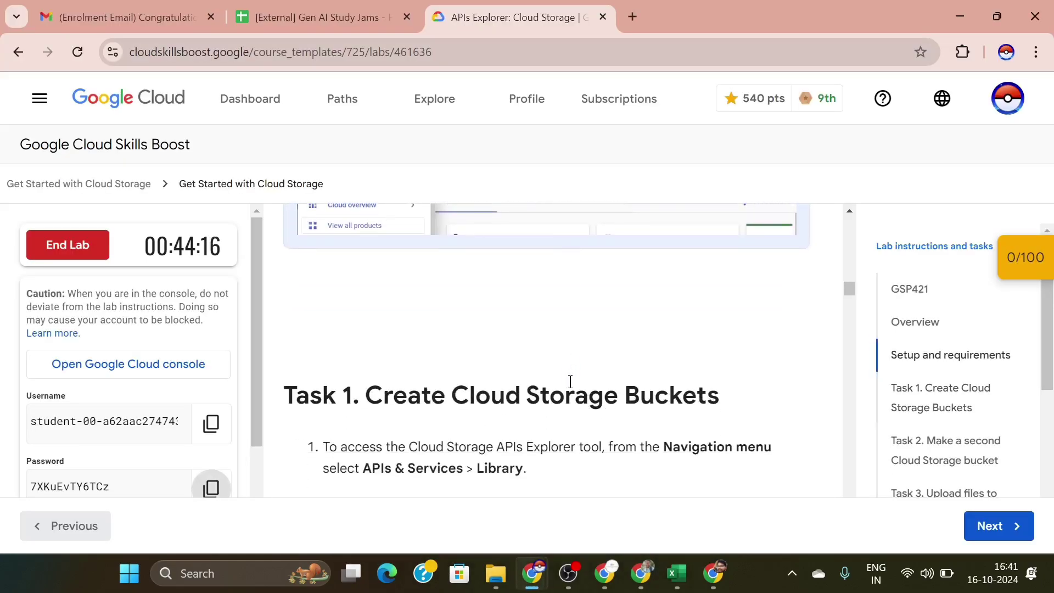
scroll(570, 381, "up", 5)
scroll(569, 381, "down", 3)
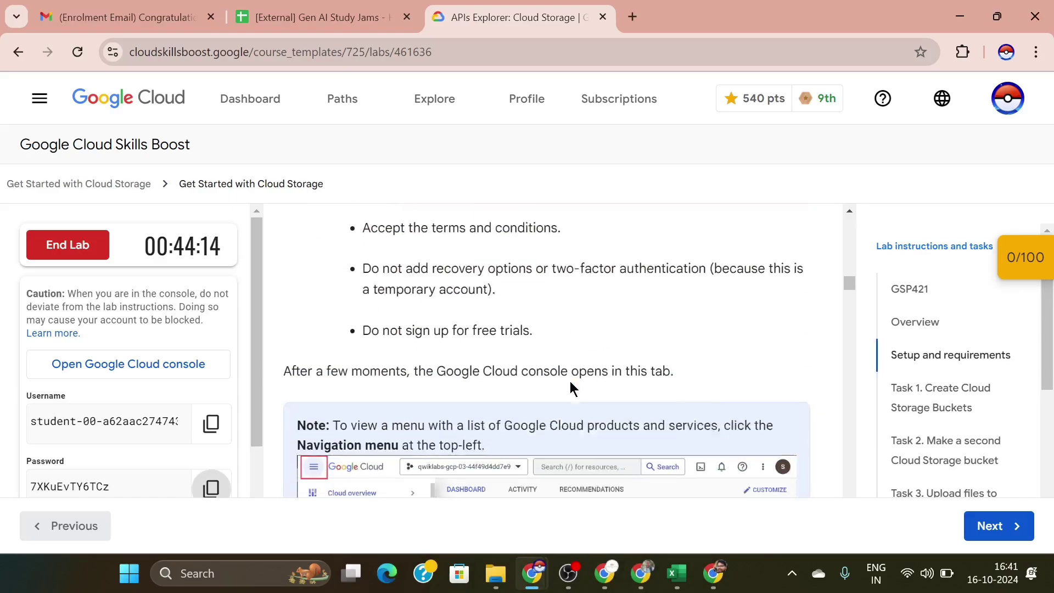
scroll(570, 381, "down", 3)
Step: Return to the console and agree to the Google Cloud Platform Terms of Service with India as the country
mouse_move(535, 573)
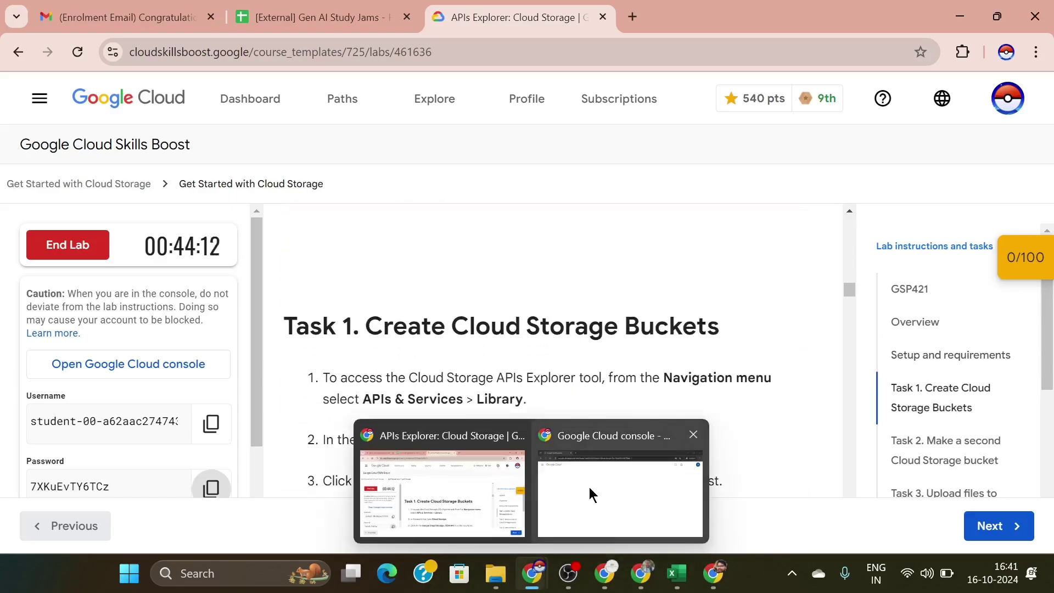
left_click(588, 487)
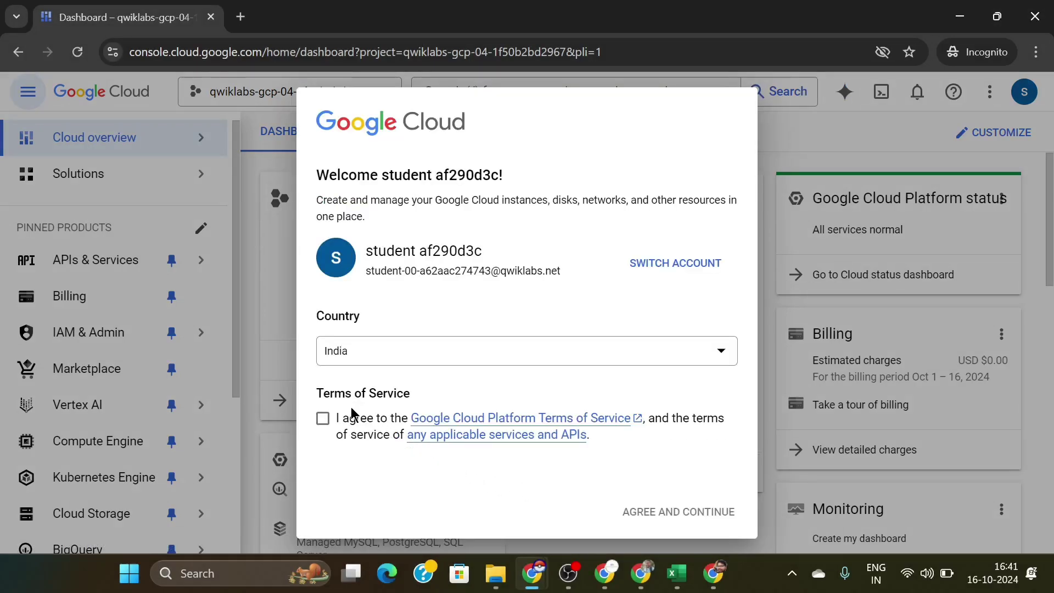
left_click(360, 422)
left_click(635, 512)
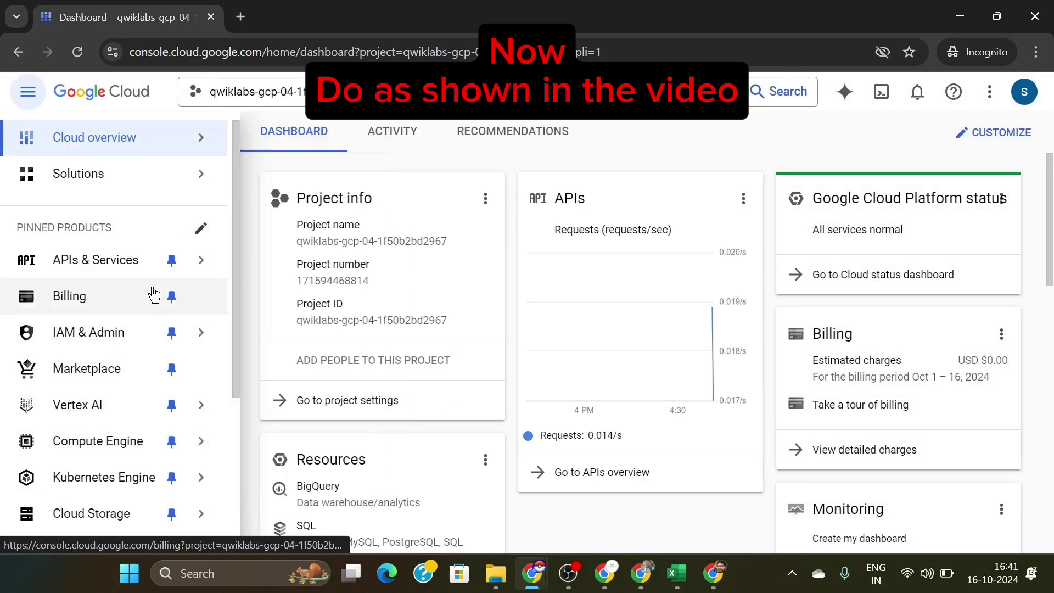
Step: Open the API Library under APIs & Services in the Google Cloud console
mouse_move(154, 271)
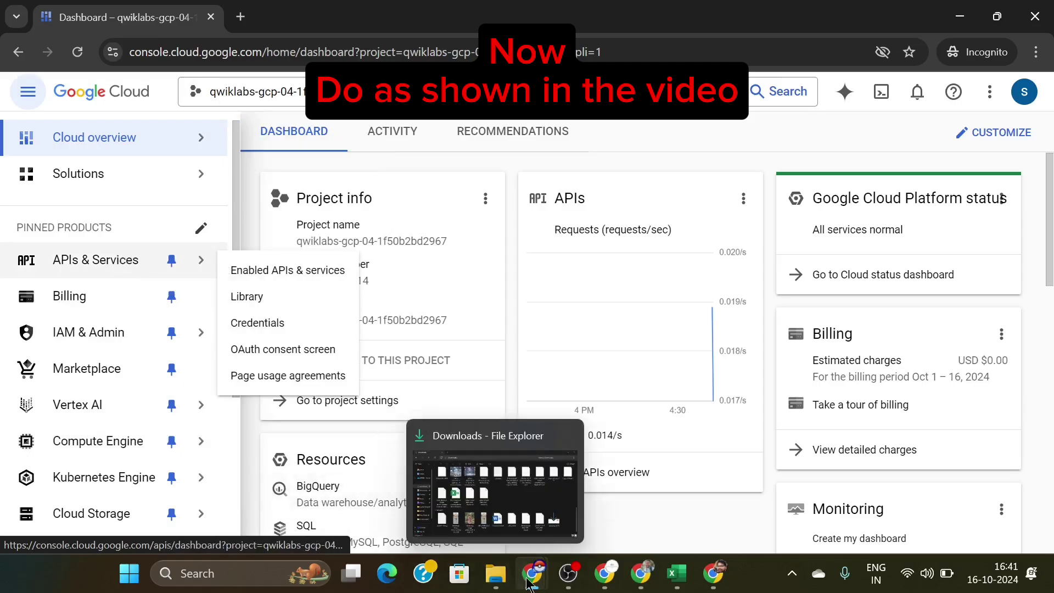
mouse_move(532, 573)
left_click(490, 527)
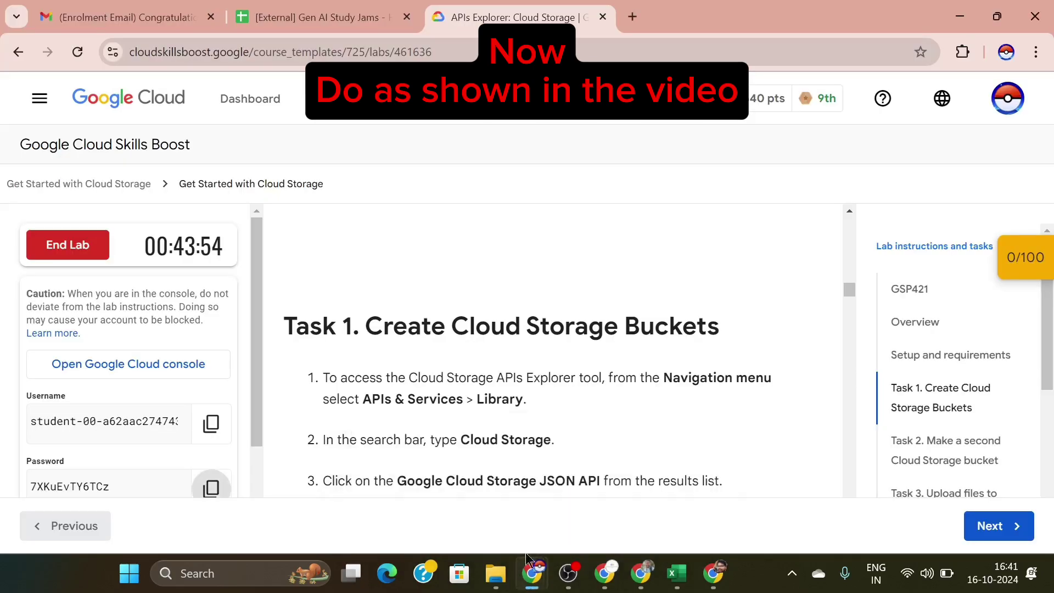
left_click(584, 503)
left_click(290, 300)
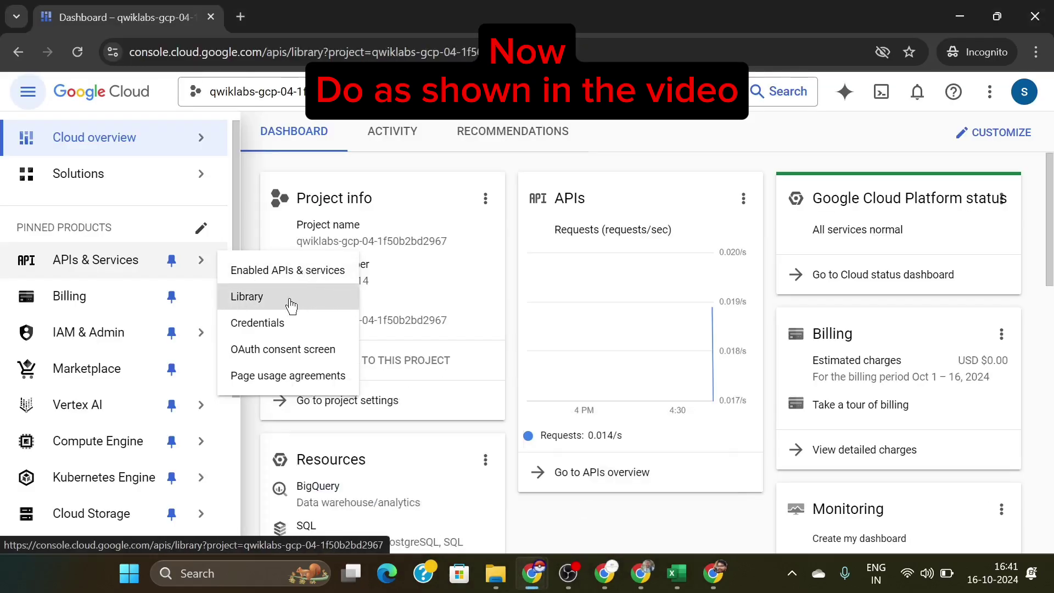
Step: Copy "Cloud Storage" from step 2 of the lab instructions and search the API Library for it
left_click(455, 488)
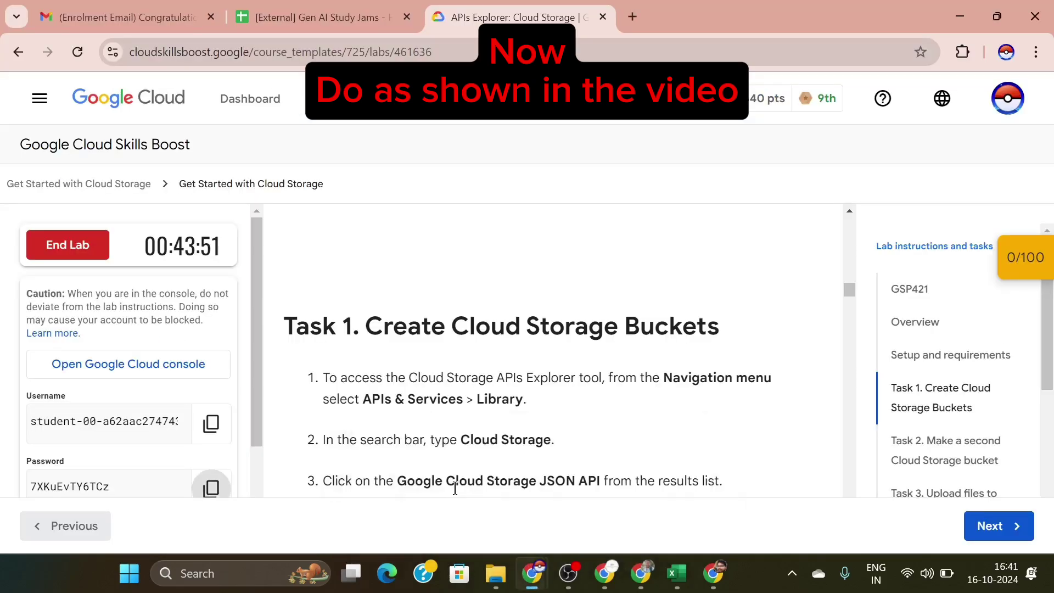
scroll(454, 488, "down", 1)
left_click_drag(462, 405, 549, 405)
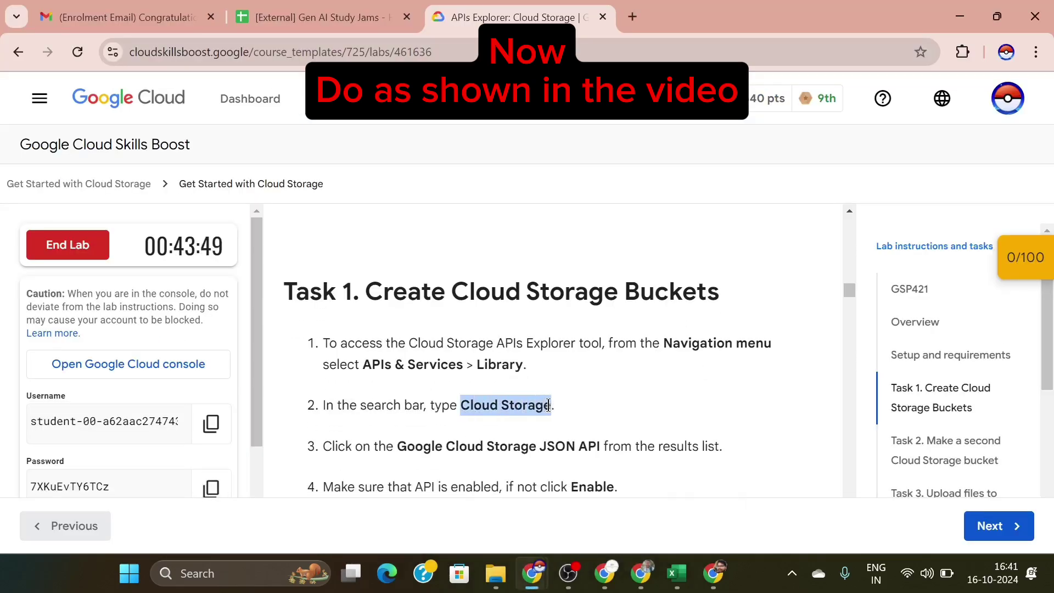
mouse_move(532, 555)
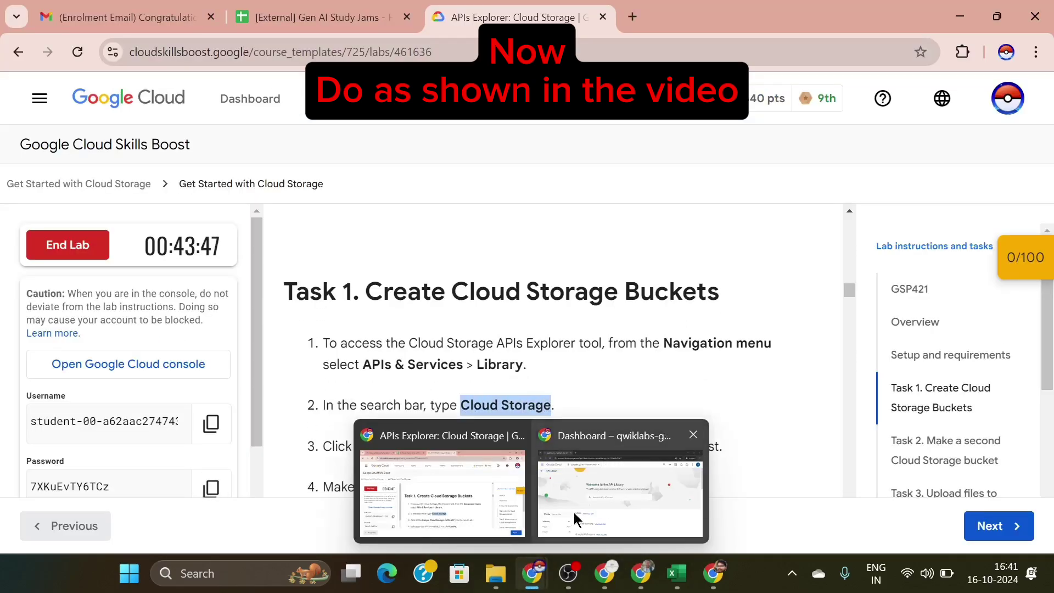
left_click(574, 453)
left_click(481, 314)
key("ctrl+v")
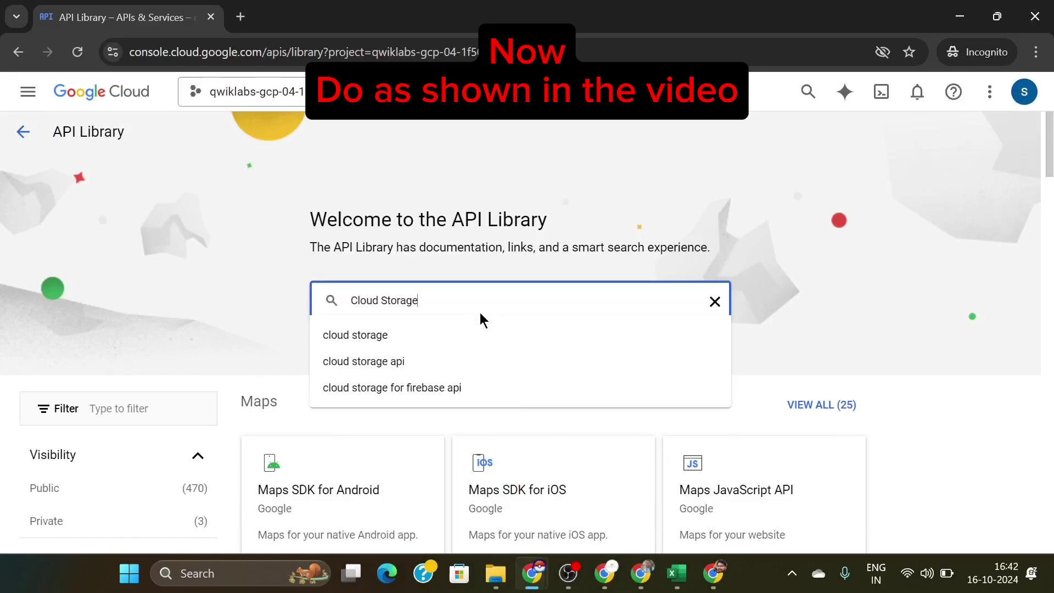
key("Return")
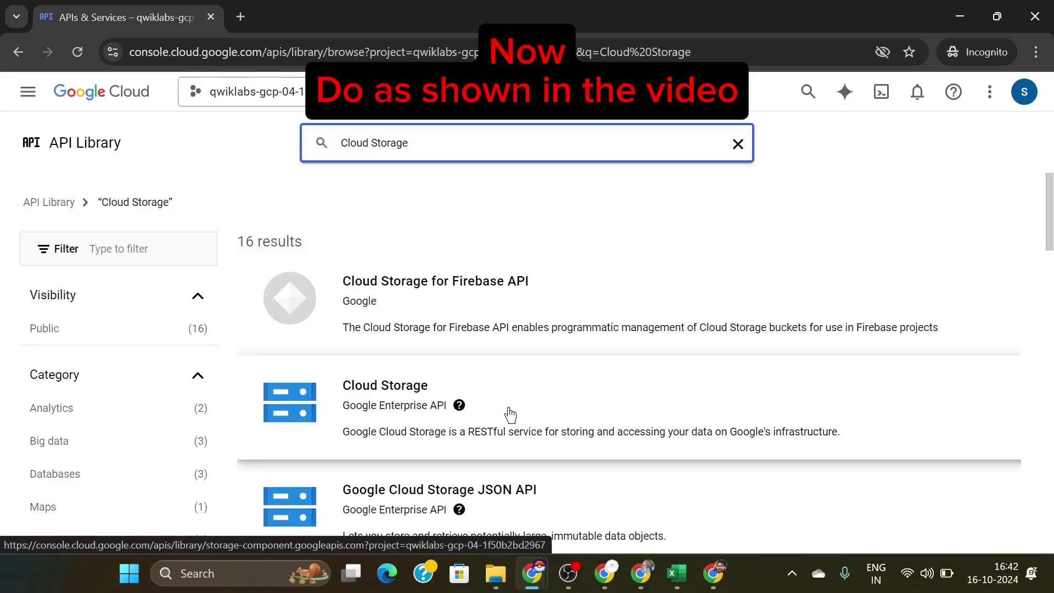
Step: Open the Google Cloud Storage JSON API from the results and check its enablement as the lab instructions require
scroll(507, 408, "down", 1)
left_click(529, 550)
mouse_move(531, 573)
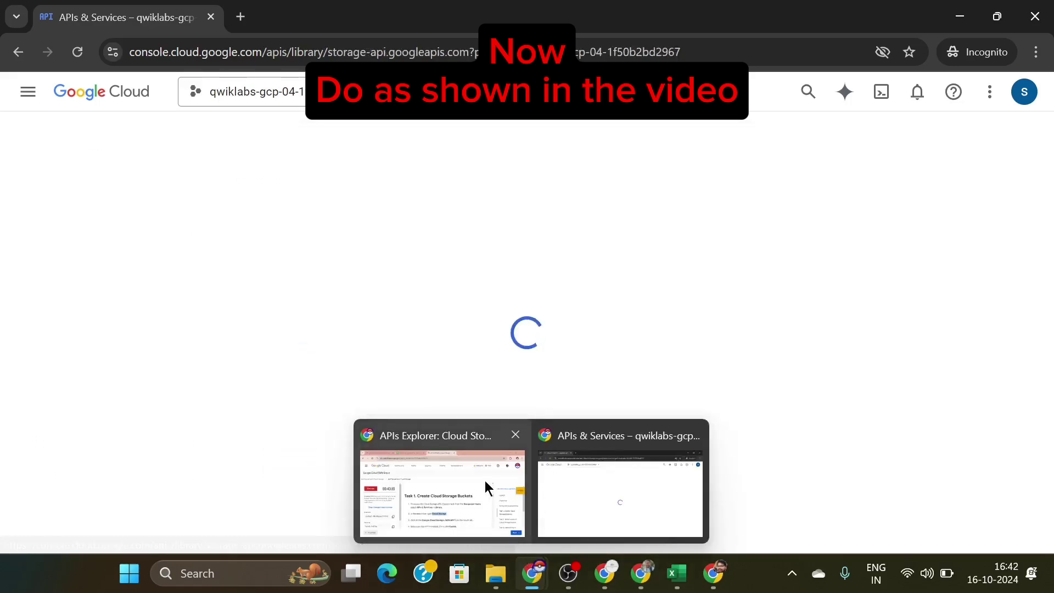
left_click(485, 480)
scroll(561, 431, "down", 1)
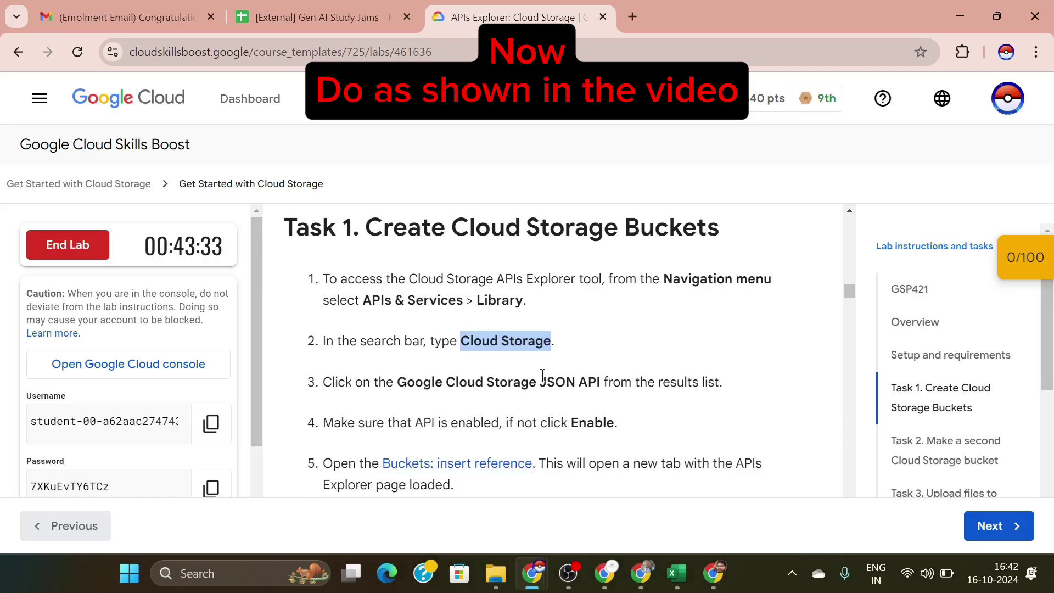
mouse_move(541, 586)
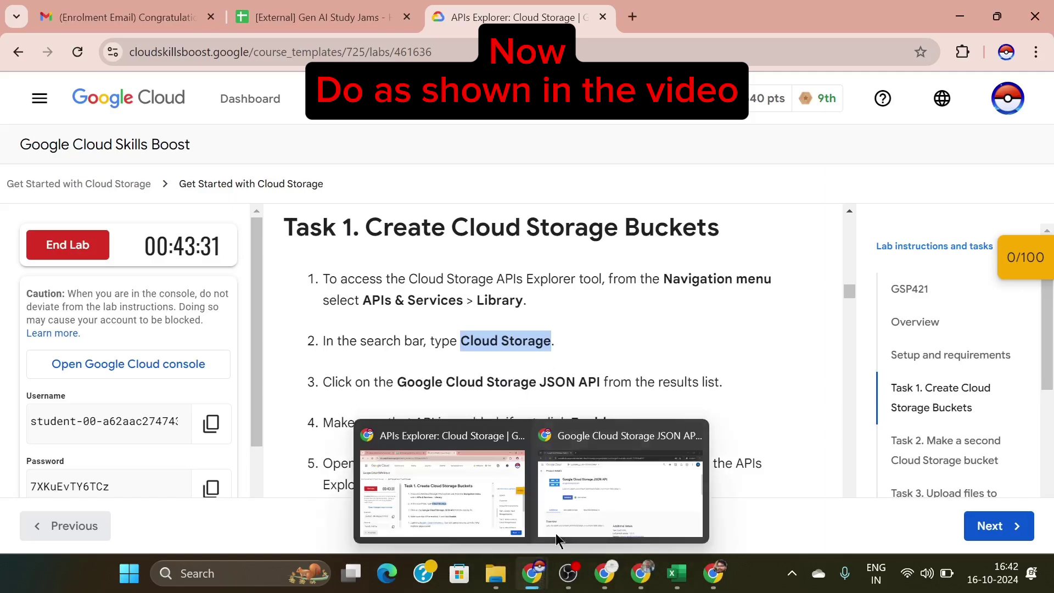
left_click(555, 532)
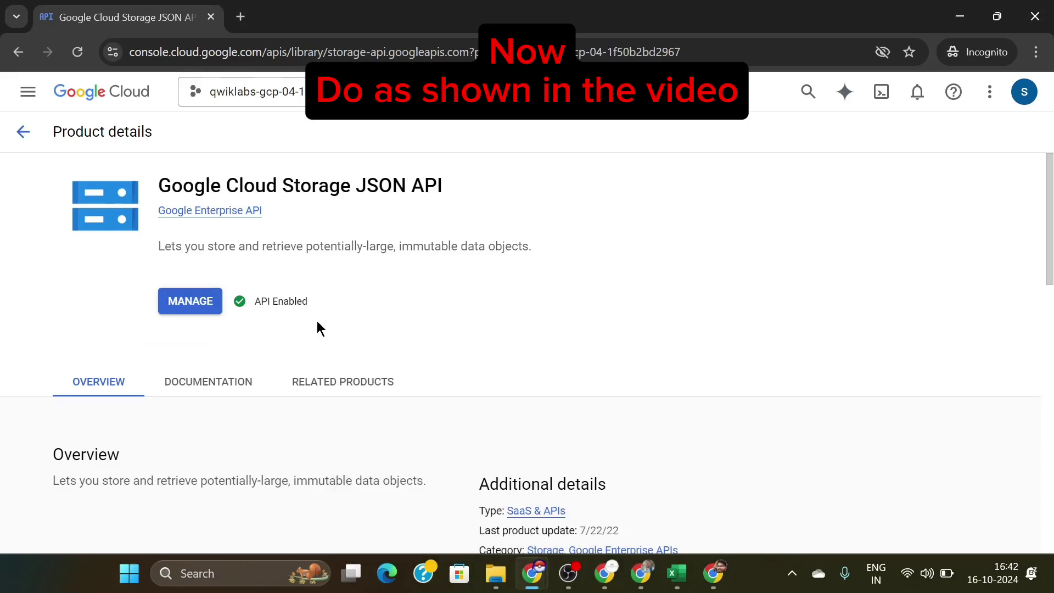
Step: Open the "Buckets: insert reference" link from Task 1 of the lab instructions in the incognito window
mouse_move(536, 576)
left_click(445, 463)
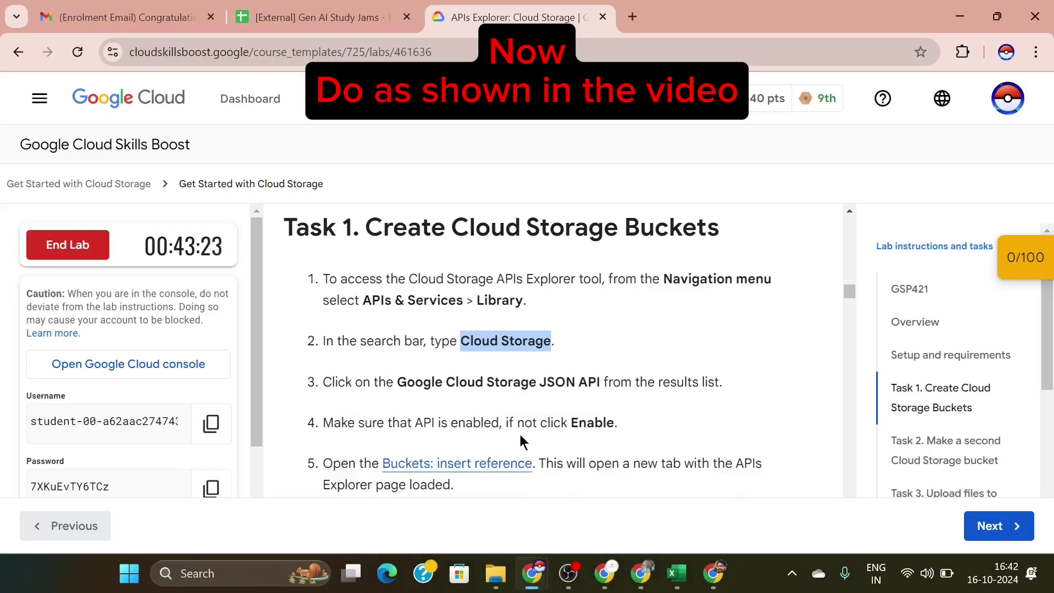
scroll(519, 434, "down", 1)
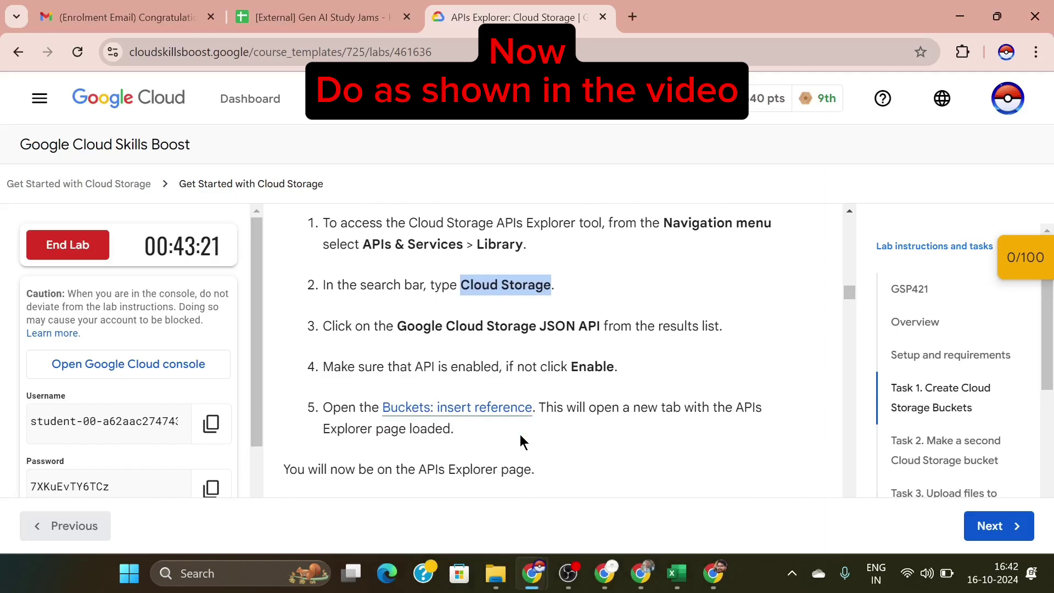
scroll(519, 433, "down", 1)
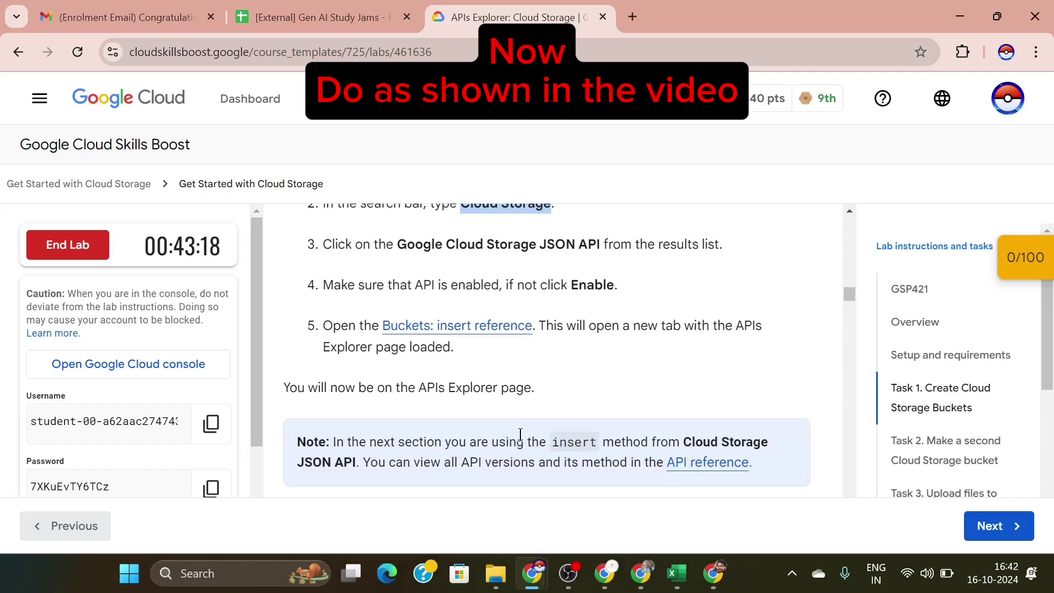
scroll(521, 434, "down", 2)
scroll(522, 438, "up", 3)
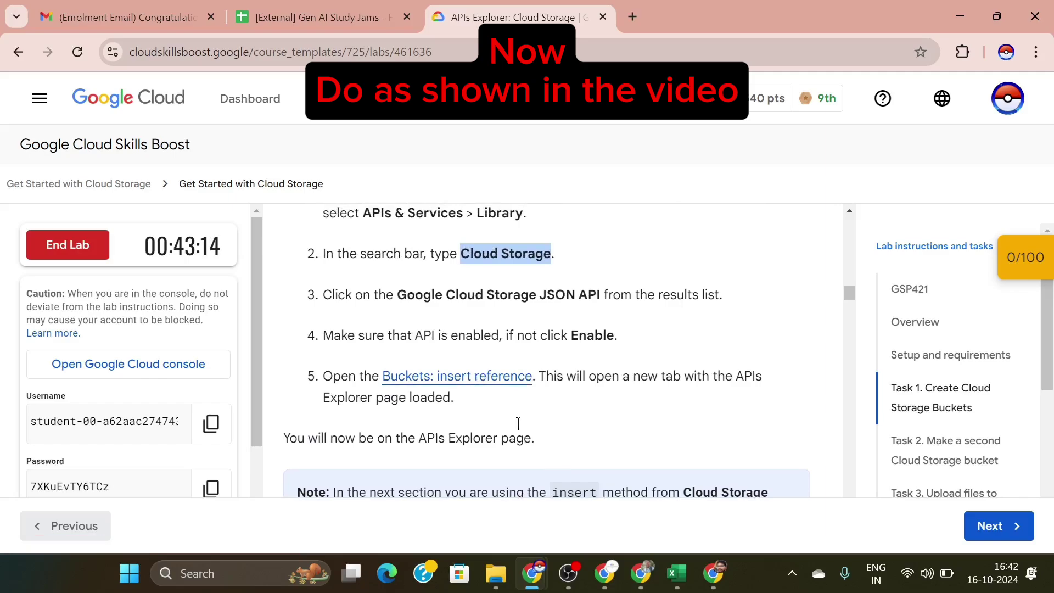
right_click(493, 387)
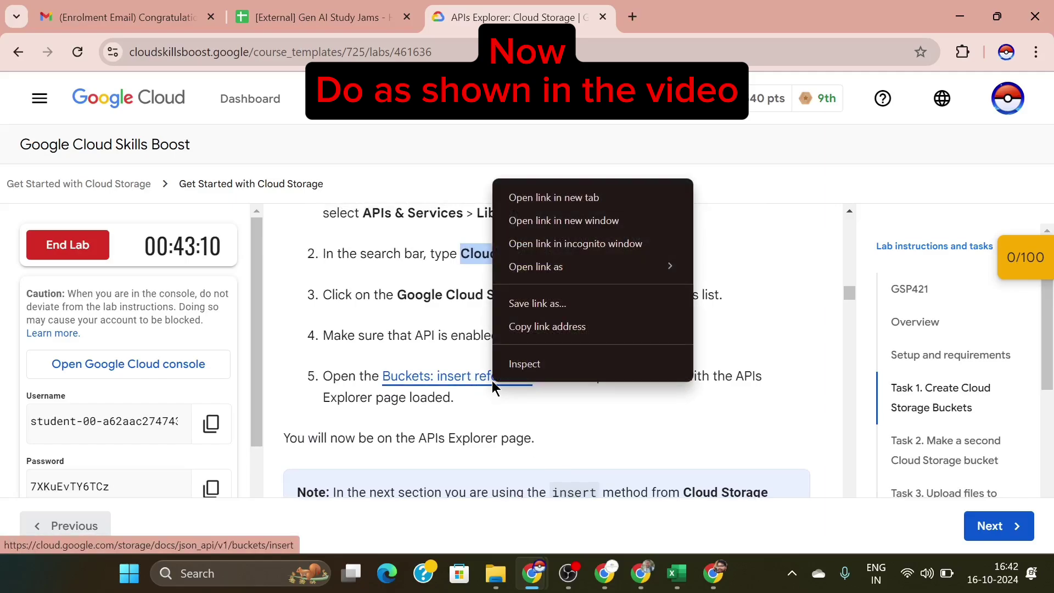
left_click(534, 443)
right_click(479, 387)
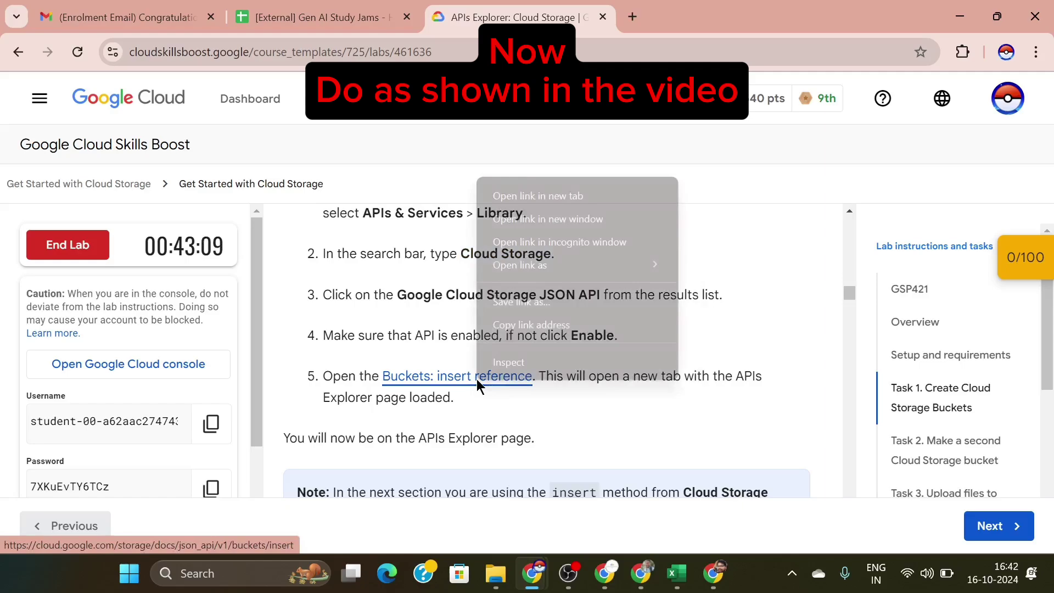
left_click(566, 242)
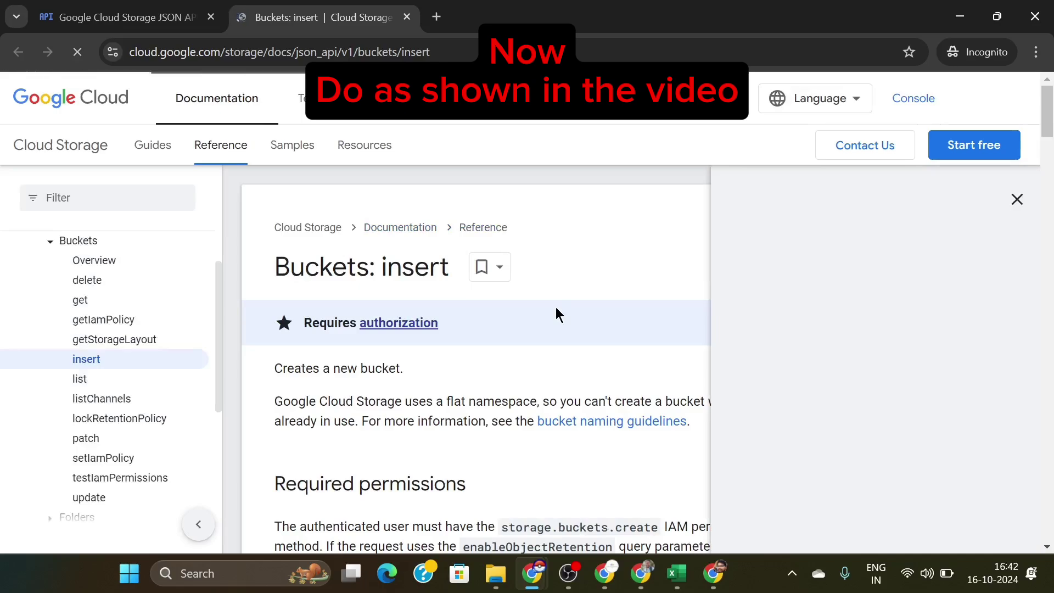
Step: Copy the Project ID from step 6 of the lab instructions and enter qwiklabs-gcp-04-1f50b2bd2967 as the Buckets: insert project parameter
mouse_move(532, 573)
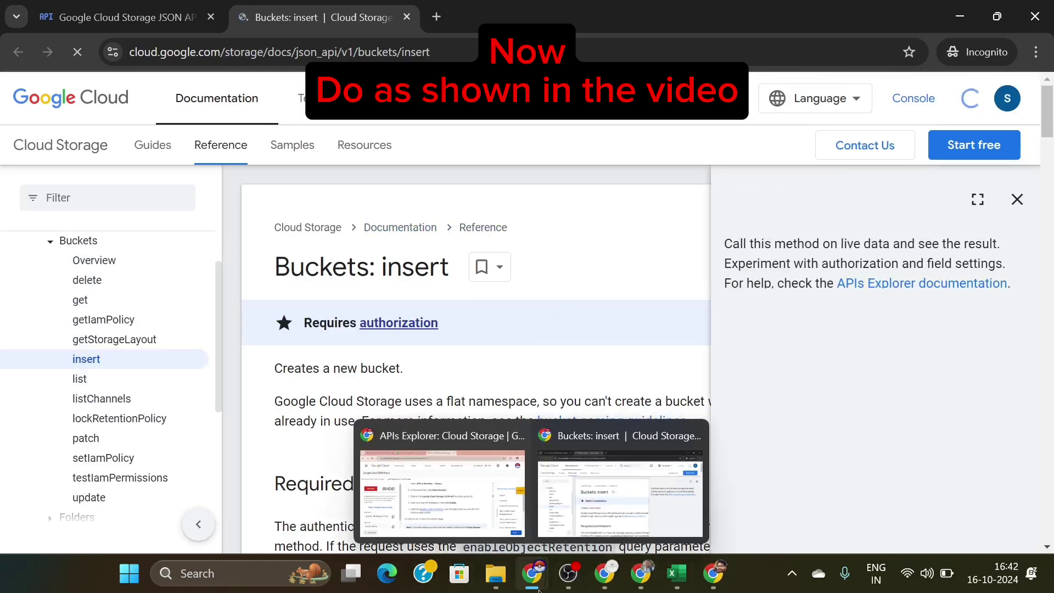
left_click(485, 508)
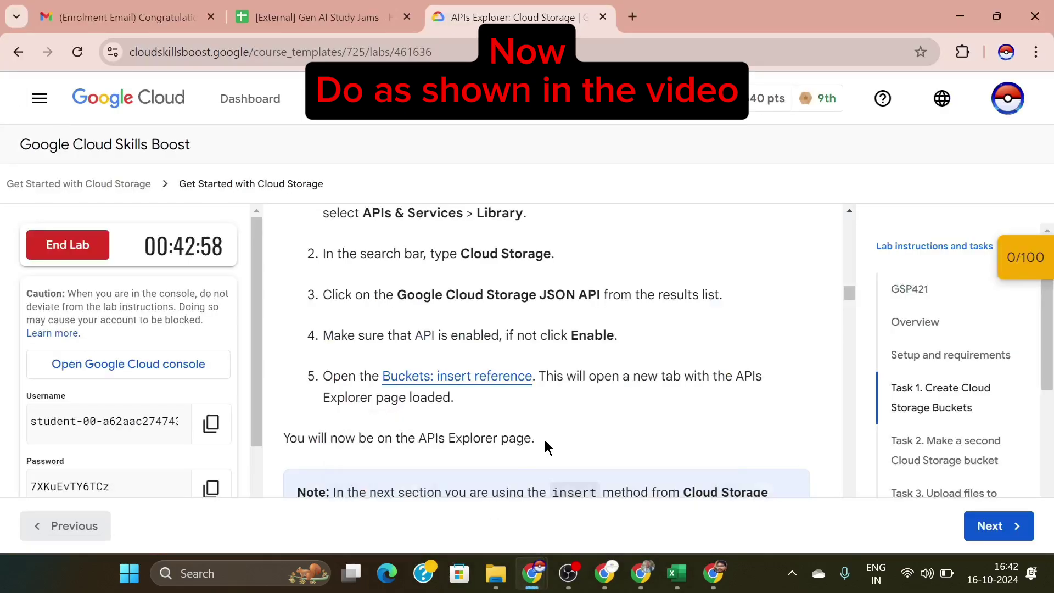
scroll(545, 443, "down", 2)
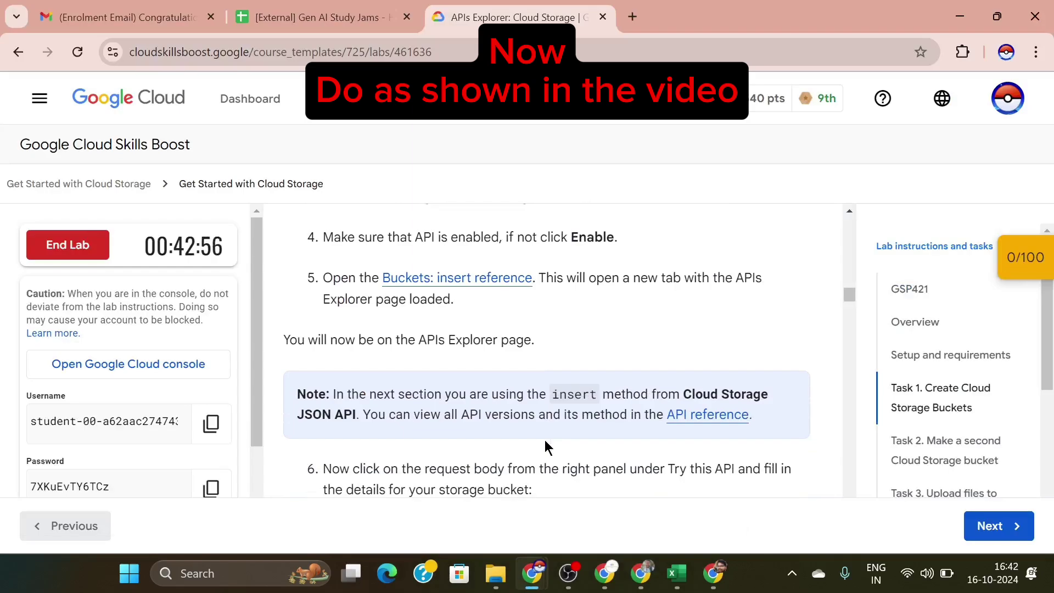
scroll(545, 440, "down", 2)
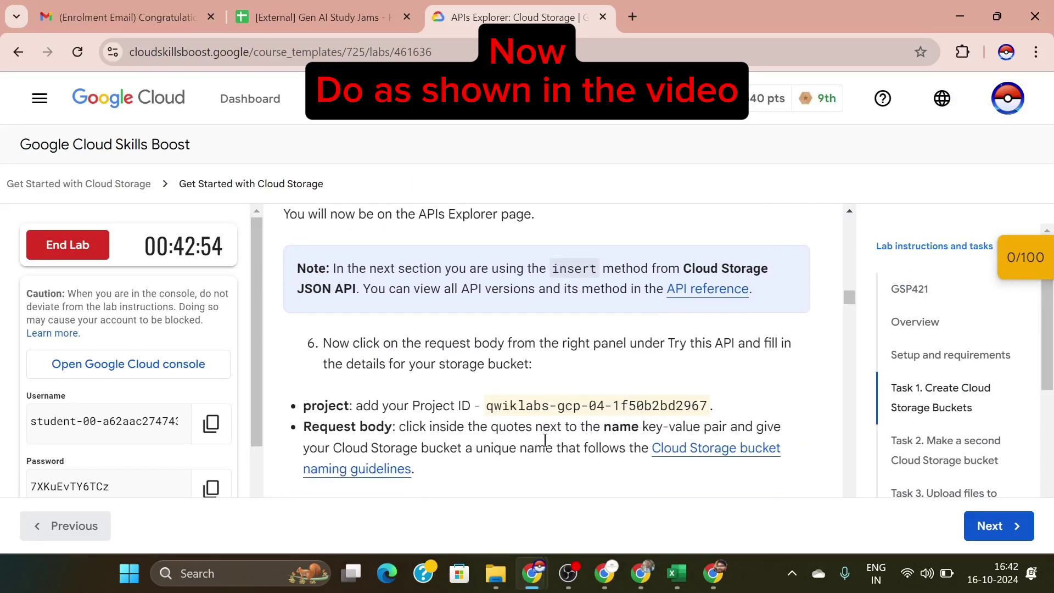
left_click_drag(487, 412, 701, 398)
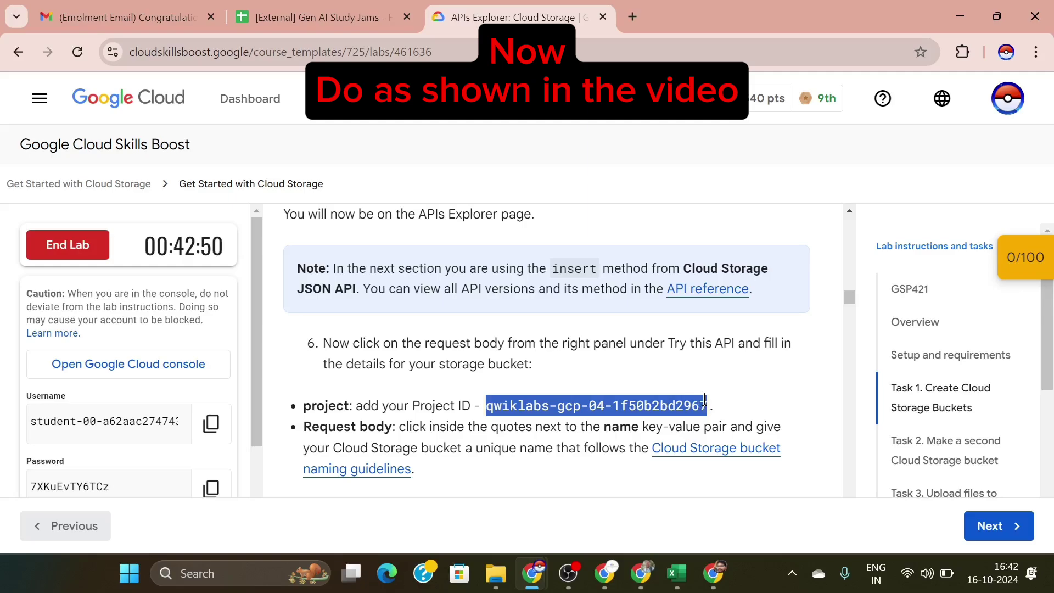
mouse_move(537, 566)
left_click(593, 510)
scroll(775, 324, "down", 1)
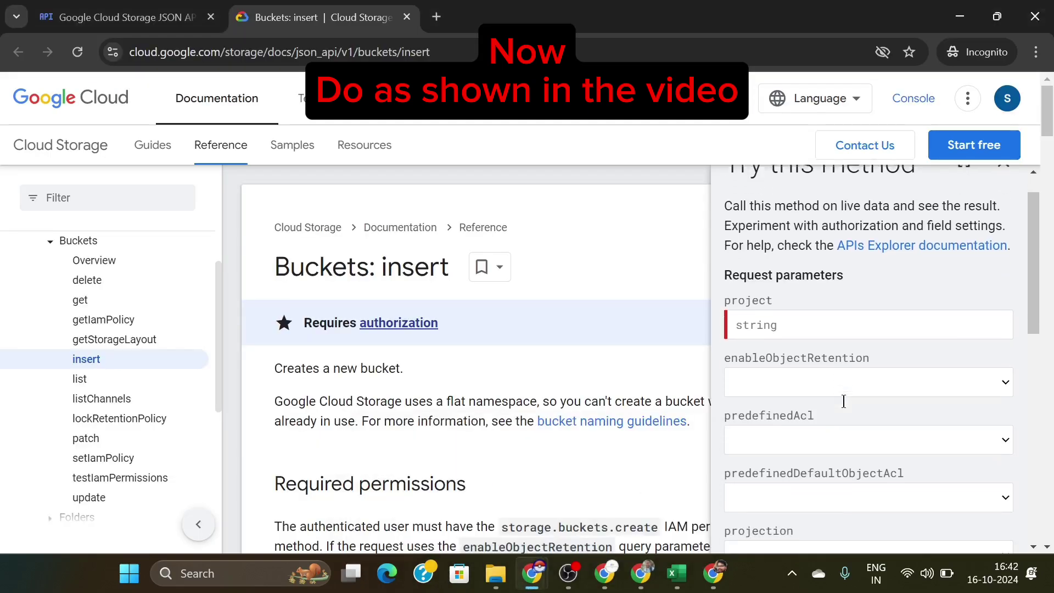
type("qwiklabs-gcp-04-1f50b2bd2967")
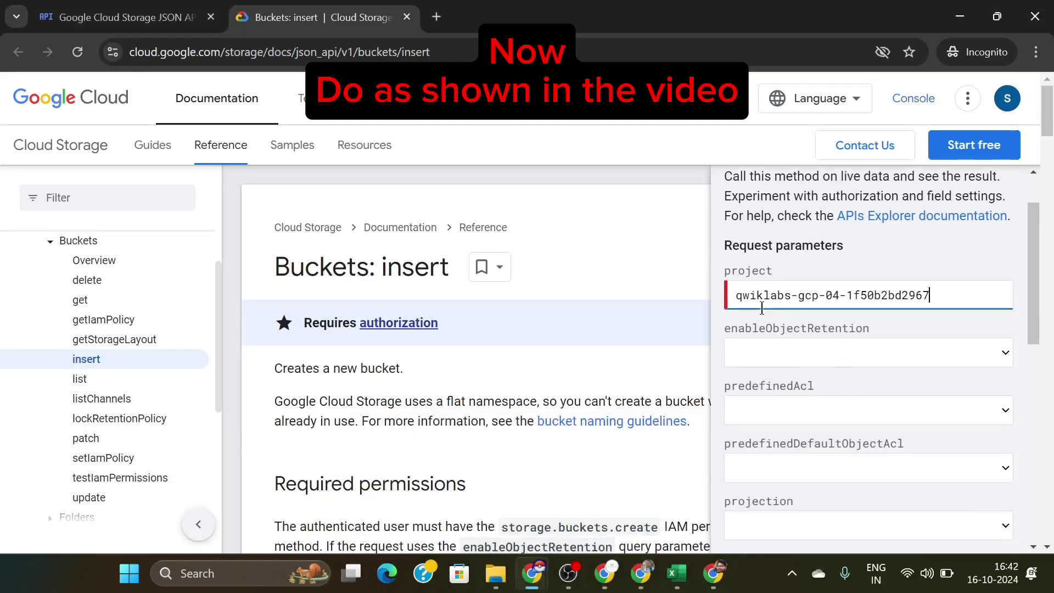
Step: Check the lab's sample request, then set the bucket name in the request body to qwiklabs-gcp-04-1f50b2bd2967
mouse_move(532, 571)
left_click(486, 480)
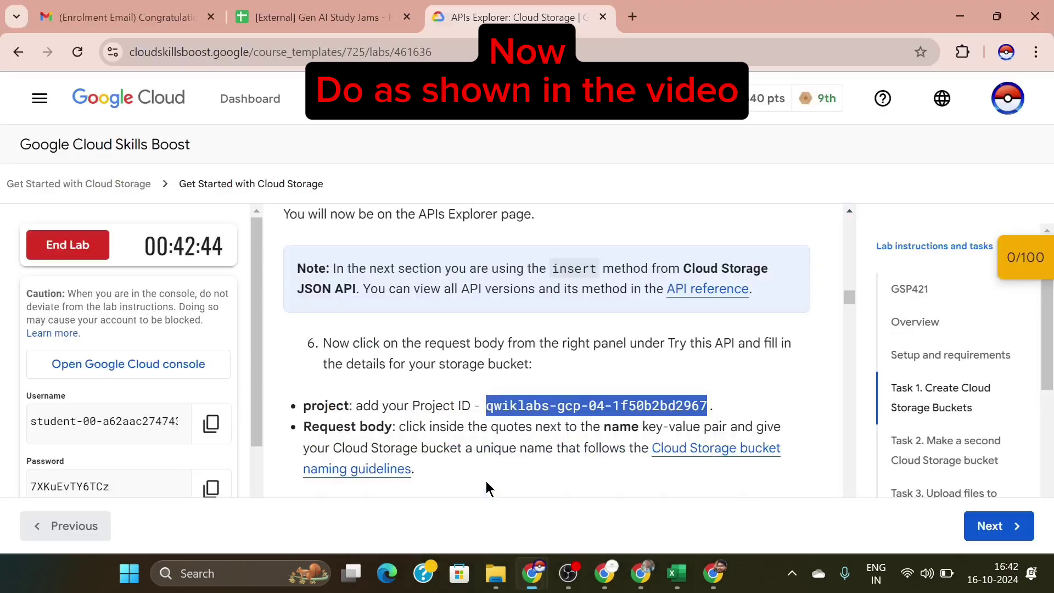
scroll(486, 481, "down", 2)
scroll(486, 480, "down", 5)
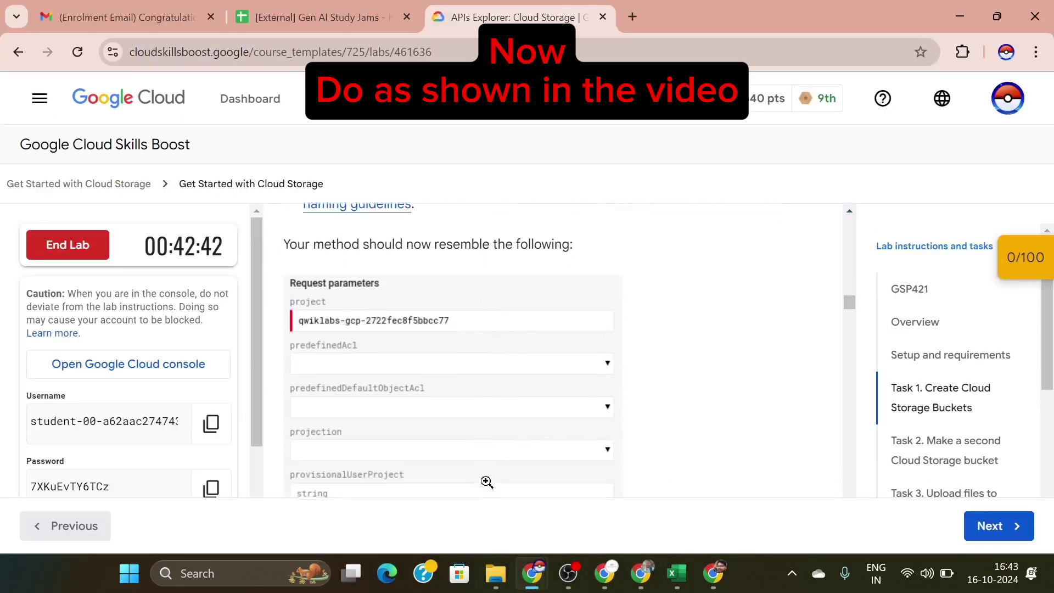
scroll(486, 481, "up", 1)
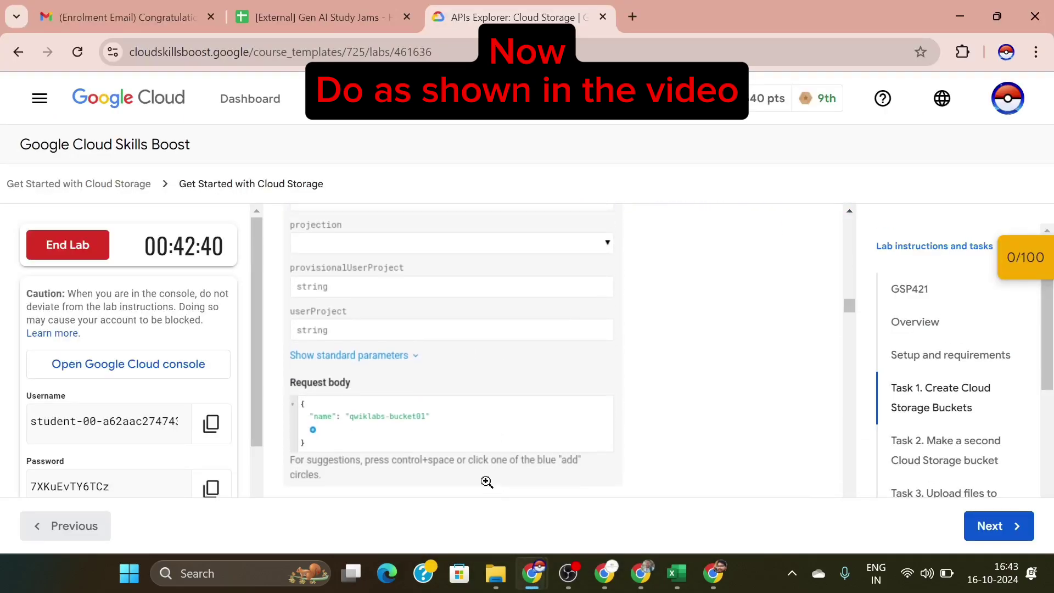
mouse_move(531, 573)
left_click(610, 503)
scroll(840, 429, "down", 5)
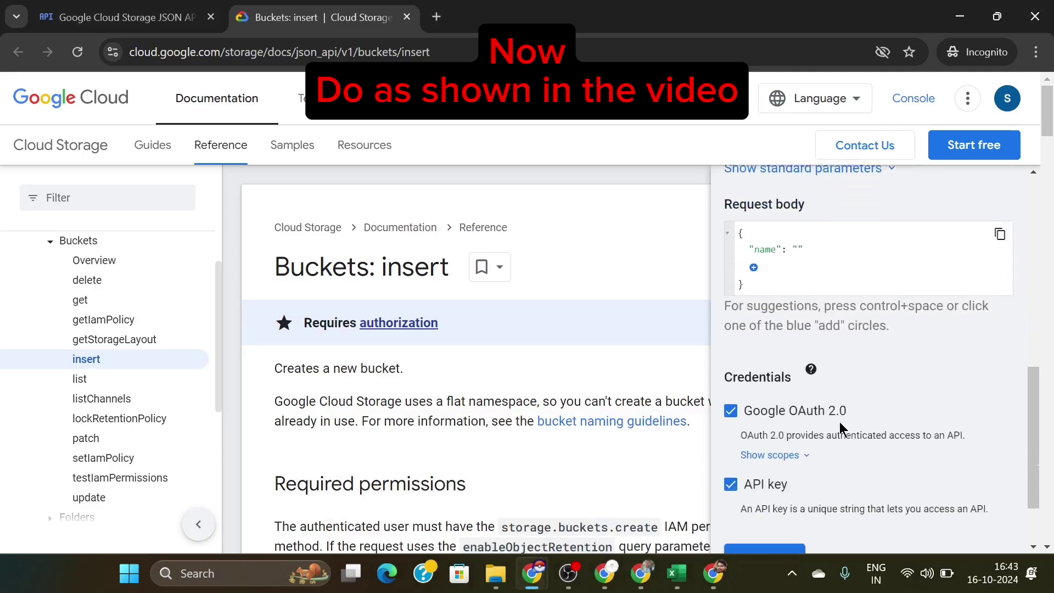
scroll(840, 428, "up", 4)
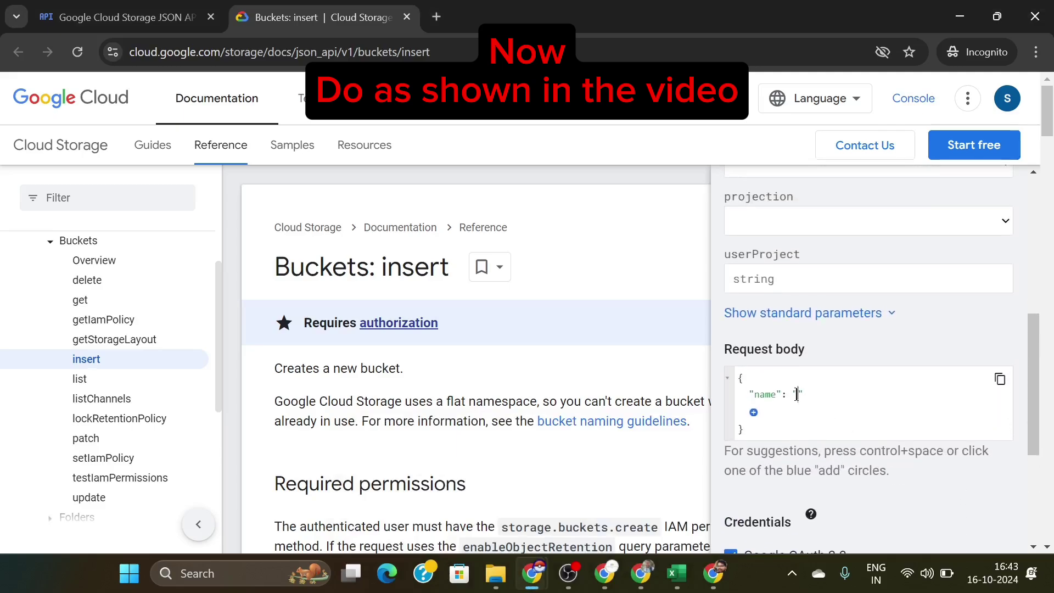
left_click(796, 395)
type("qwiklabs-gcp-04-1f50b2bd2967")
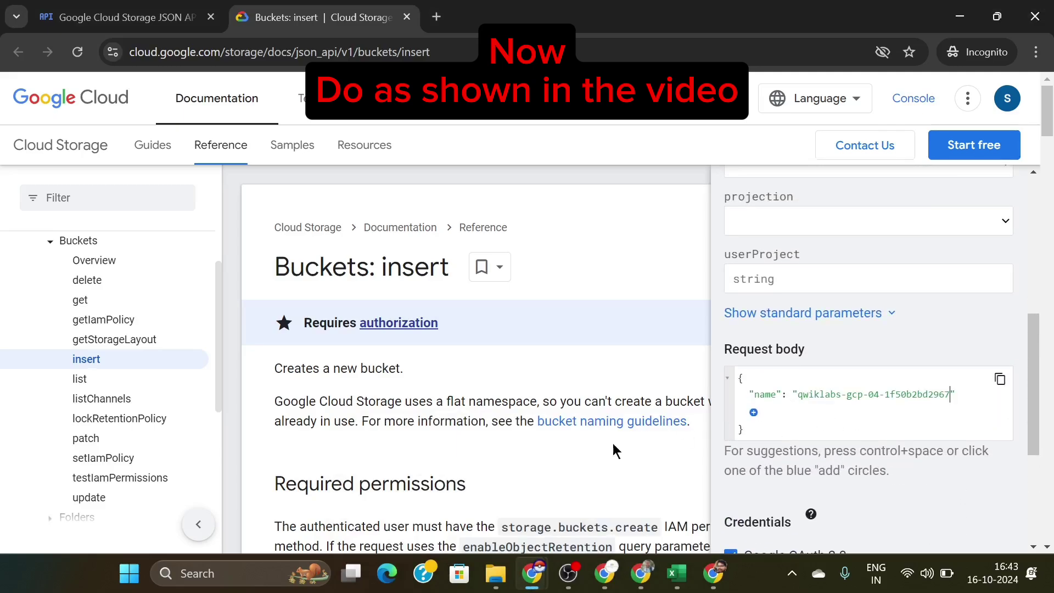
Step: Check the lab's credentials requirements and execute the bucket insert request with Google OAuth 2.0 and API key
mouse_move(532, 573)
left_click(486, 500)
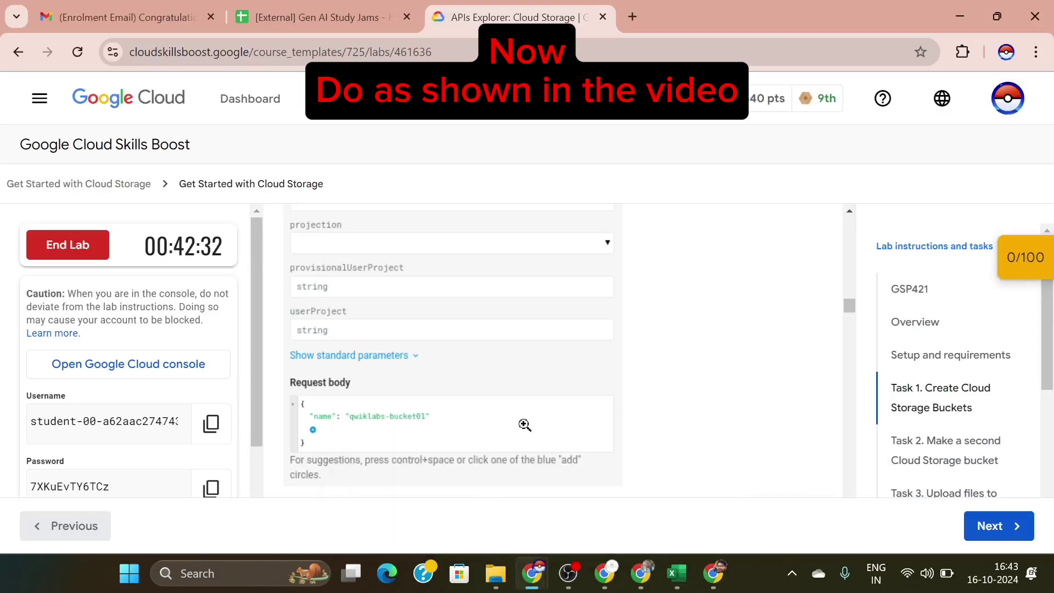
scroll(524, 425, "down", 4)
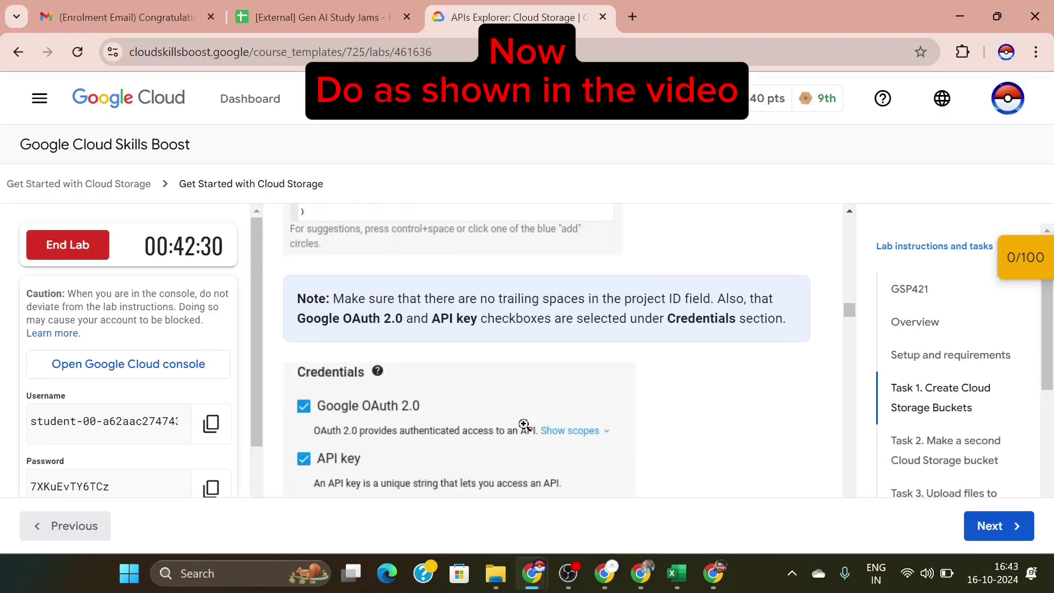
scroll(524, 424, "down", 2)
scroll(524, 425, "up", 1)
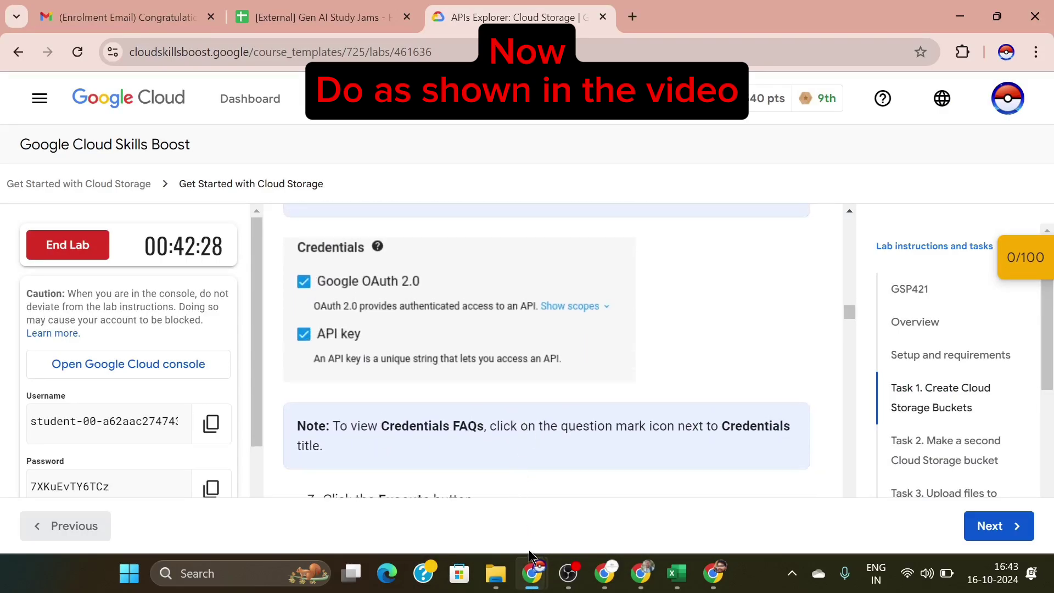
mouse_move(529, 549)
left_click(615, 497)
scroll(706, 483, "down", 5)
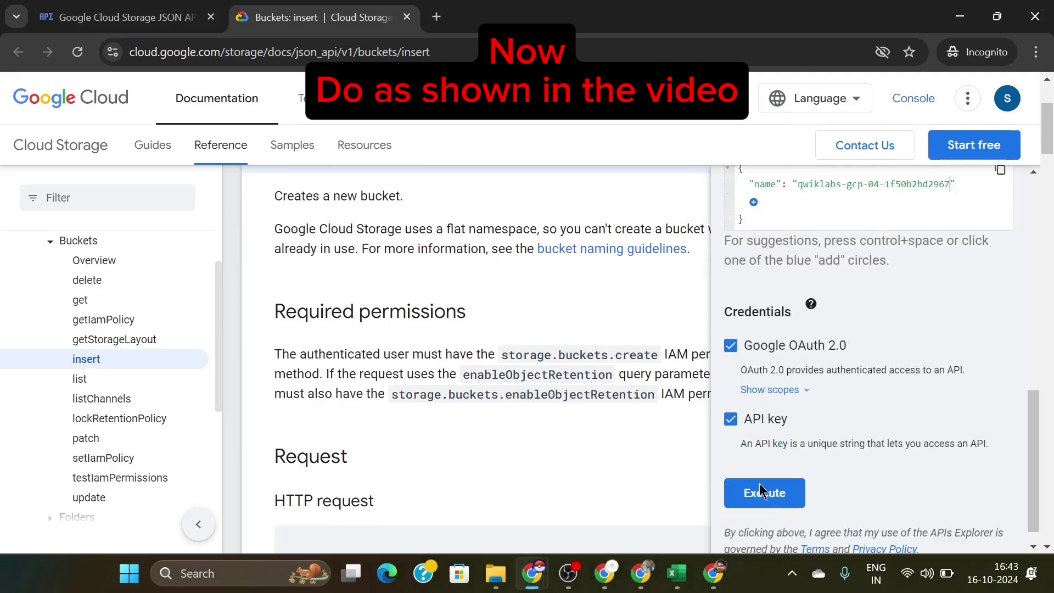
left_click(757, 480)
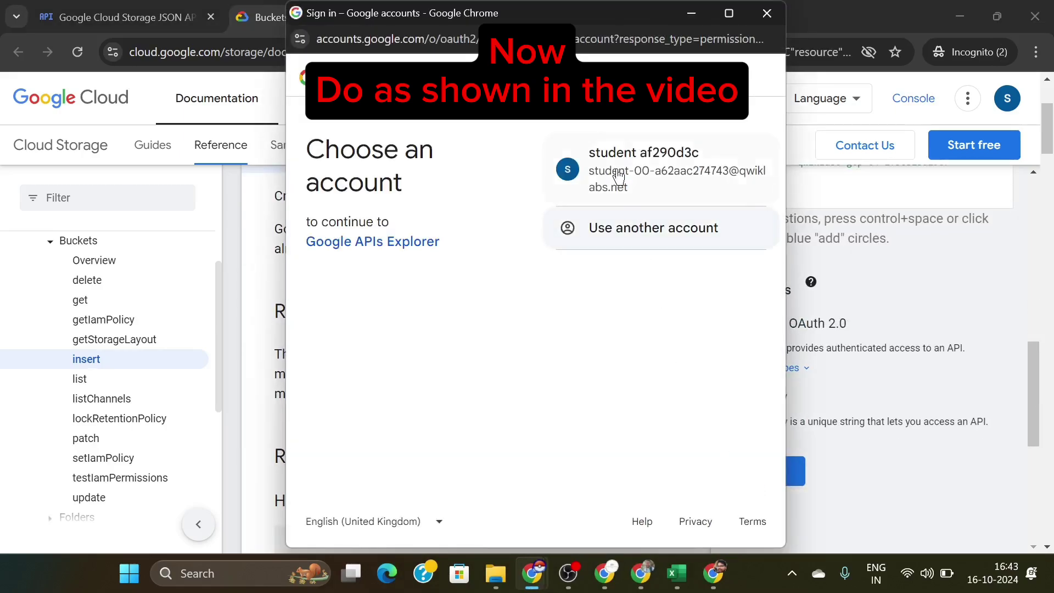
Step: Allow Google APIs Explorer access with the lab's student account and review the bucket insert response
left_click(618, 175)
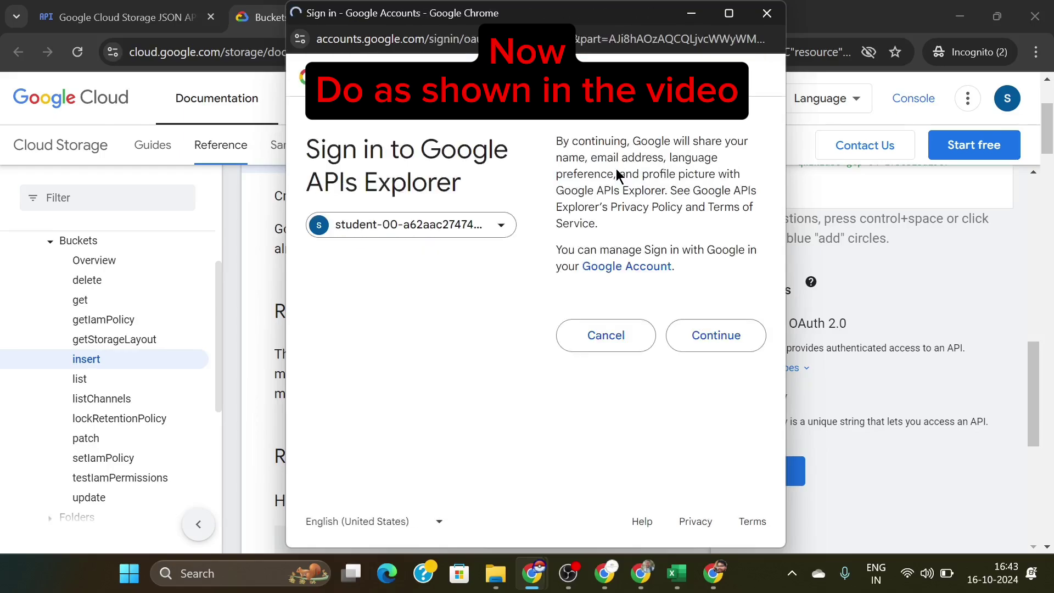
left_click(718, 346)
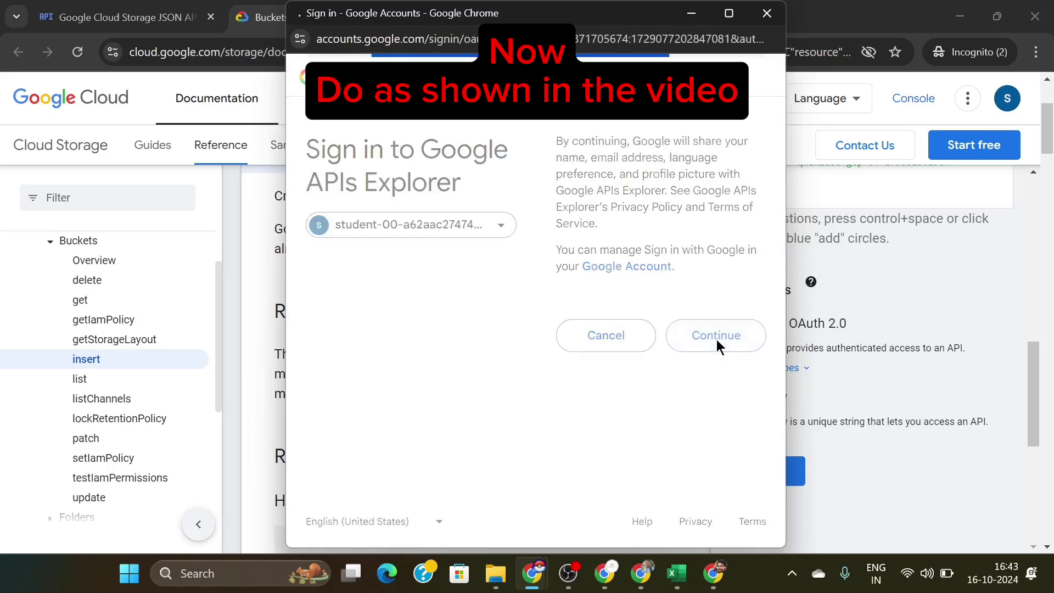
scroll(716, 345, "down", 5)
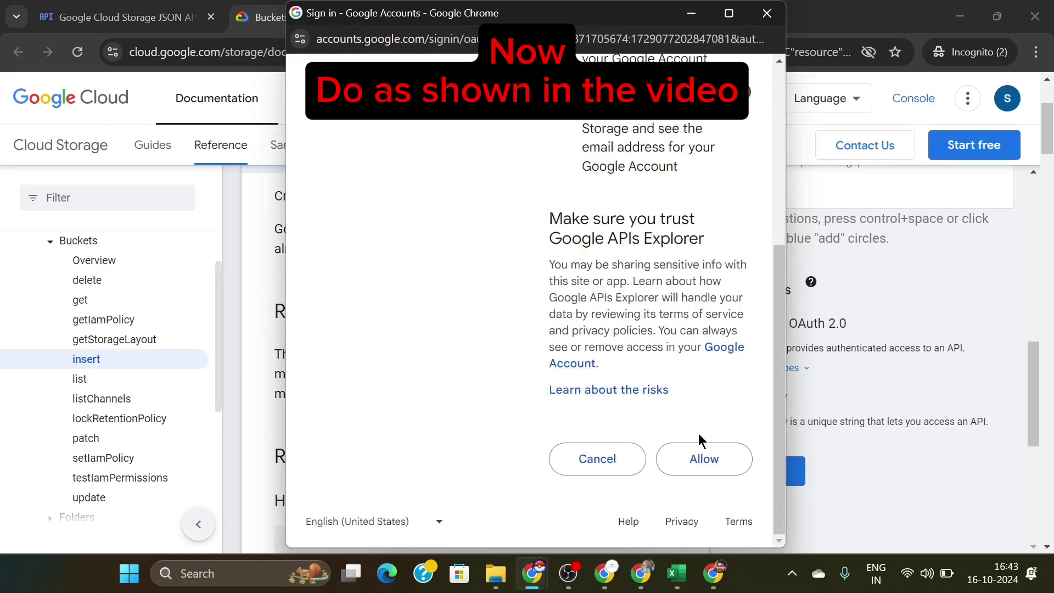
left_click(701, 459)
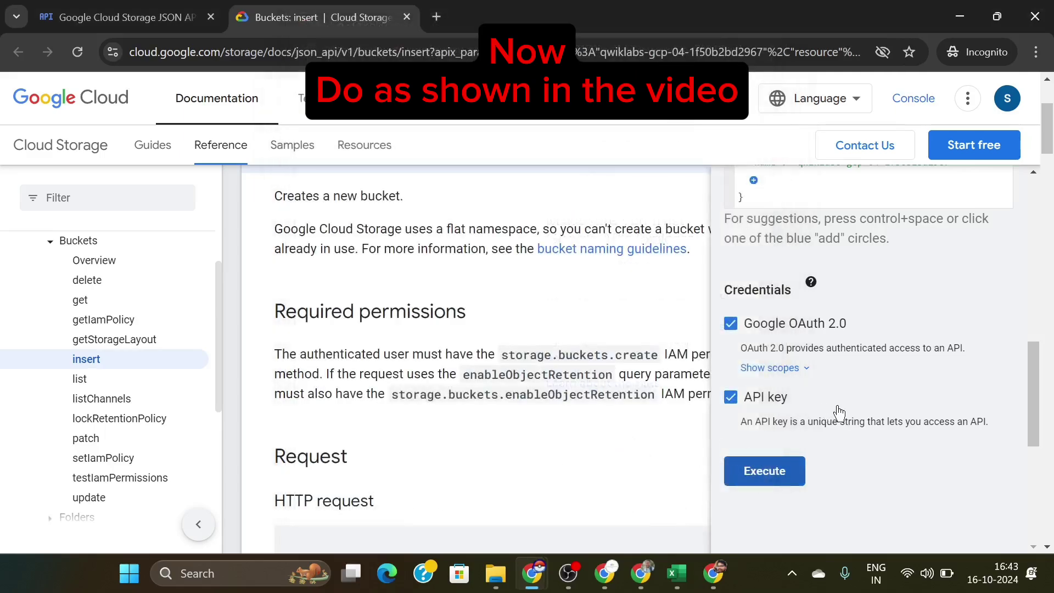
scroll(812, 398, "down", 5)
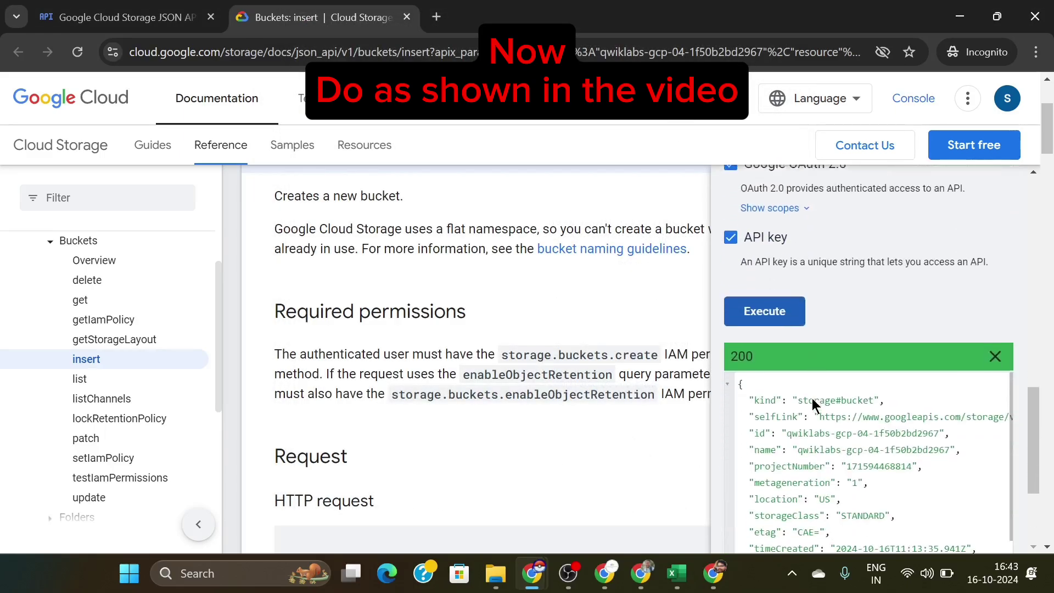
scroll(779, 401, "up", 3)
scroll(796, 439, "down", 4)
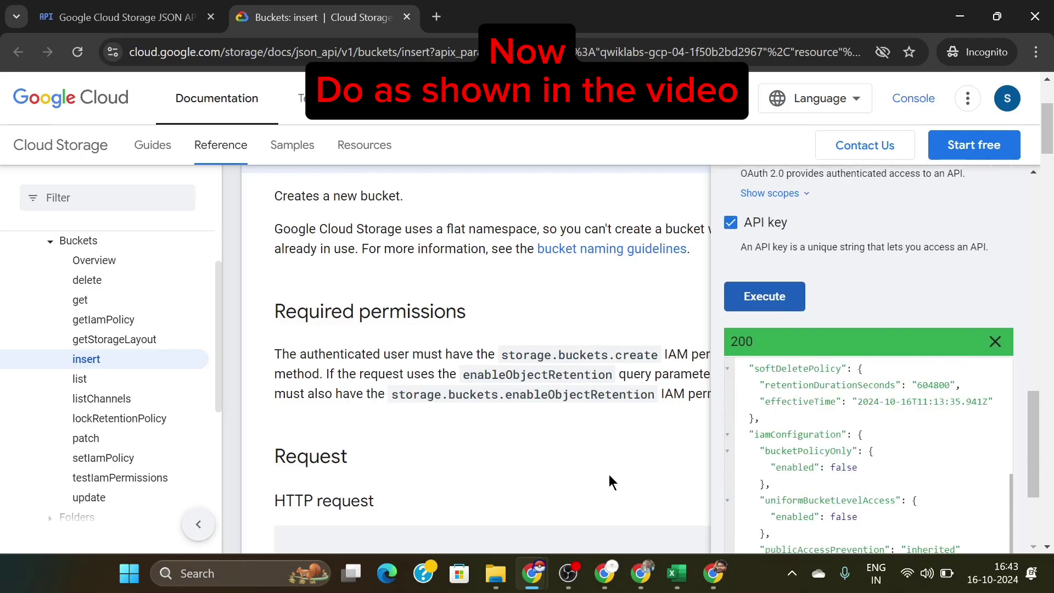
Step: Return to the lab instructions and check progress for the "Create a Cloud Storage Bucket" objective
mouse_move(532, 573)
left_click(437, 472)
scroll(436, 472, "down", 5)
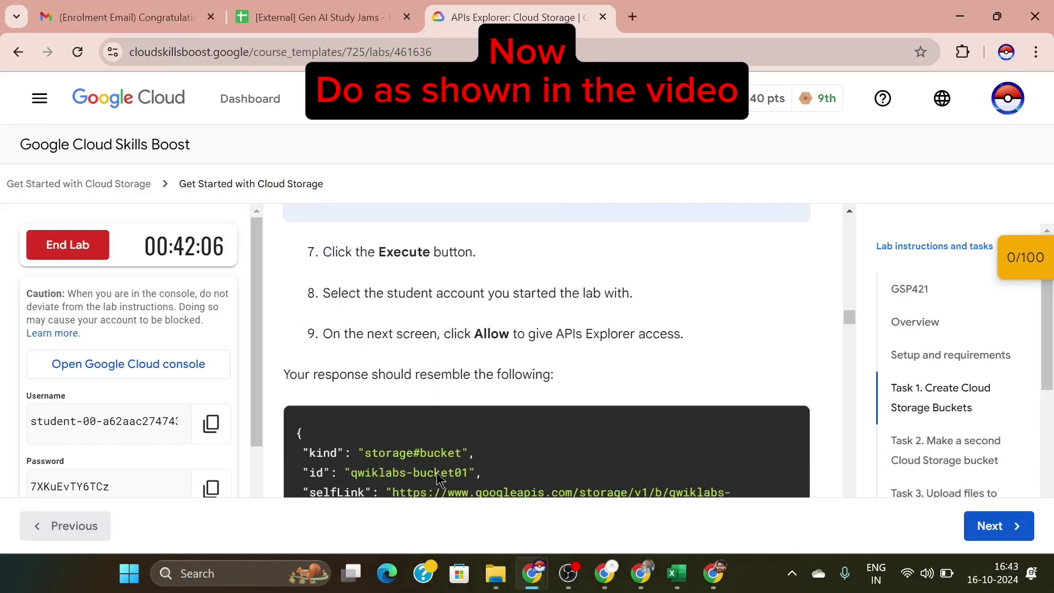
scroll(437, 472, "down", 5)
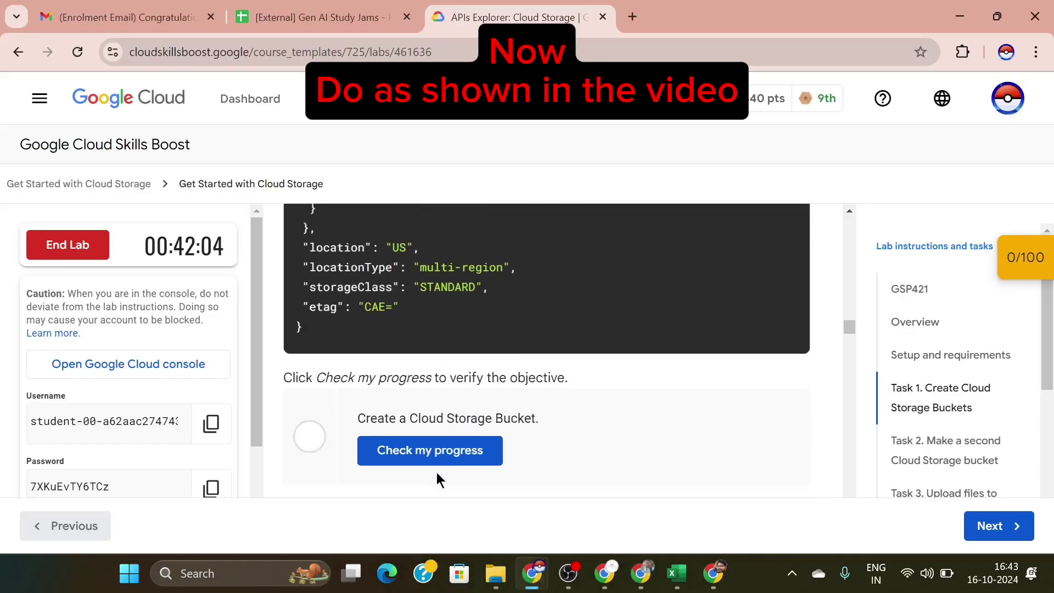
left_click(424, 408)
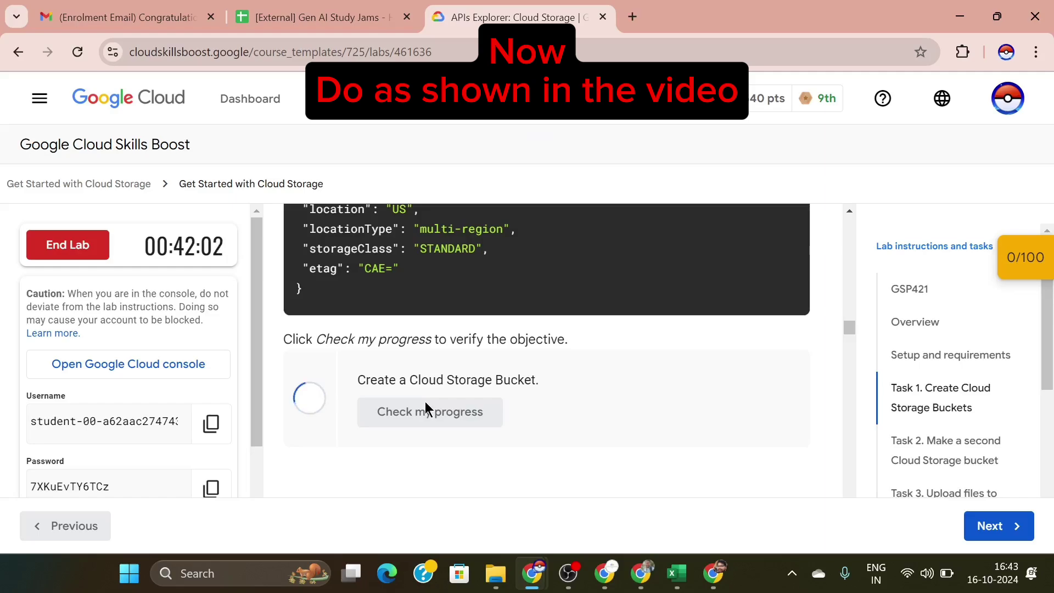
Step: Read the Task 2 instructions and sample response for making a second Cloud Storage bucket, and check the current insert response
scroll(622, 450, "down", 6)
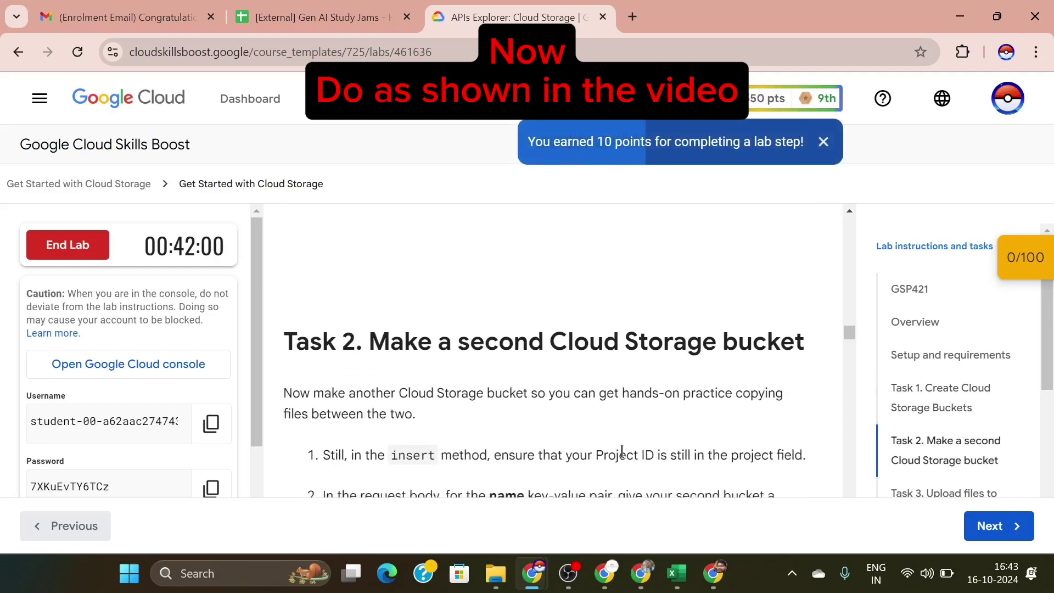
scroll(621, 450, "down", 1)
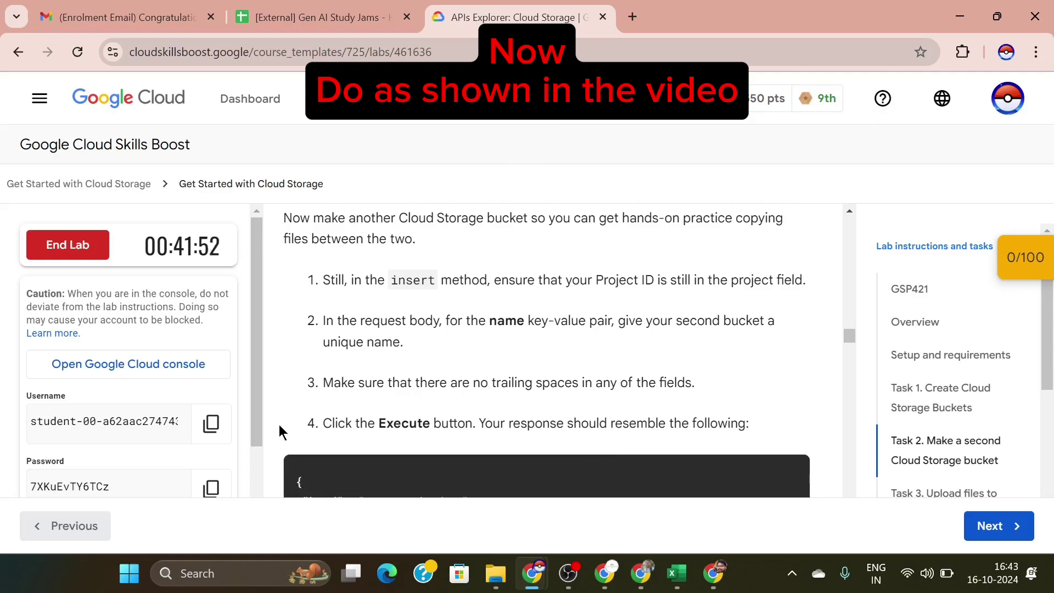
scroll(320, 388, "down", 3)
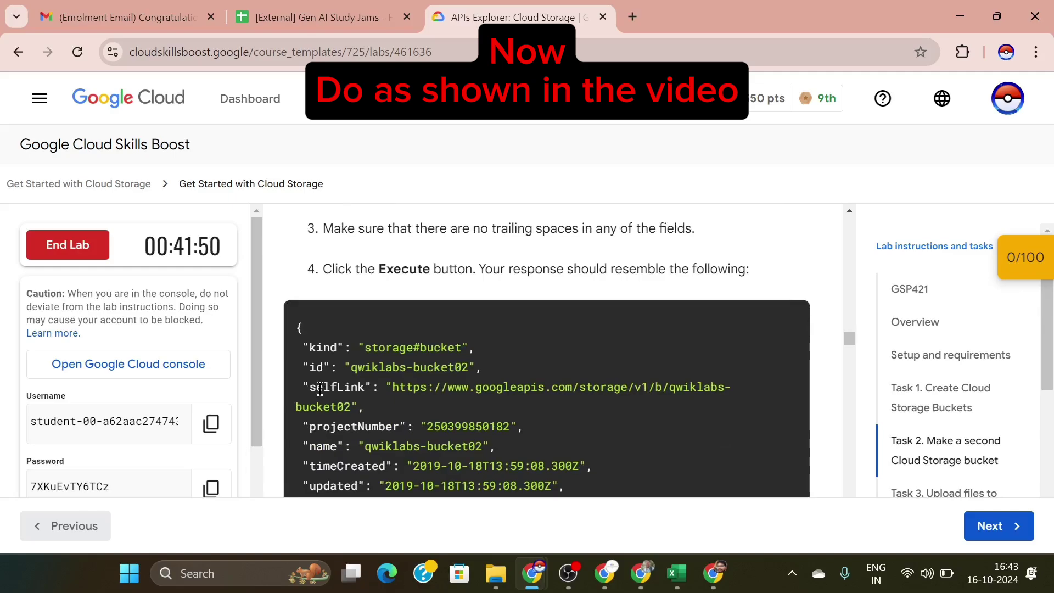
scroll(319, 387, "down", 1)
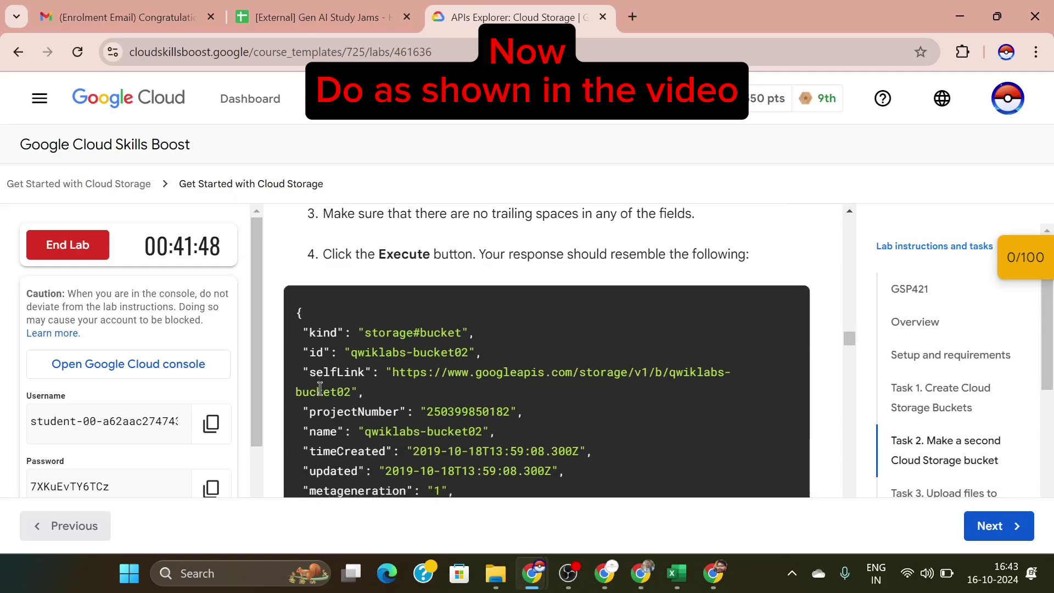
mouse_move(532, 573)
left_click(588, 510)
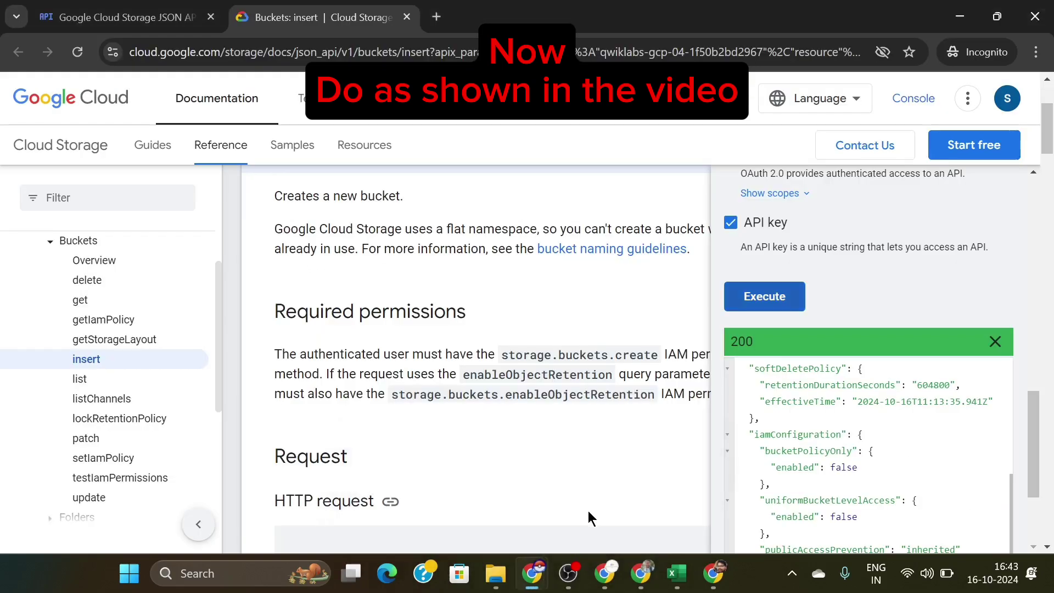
mouse_move(532, 573)
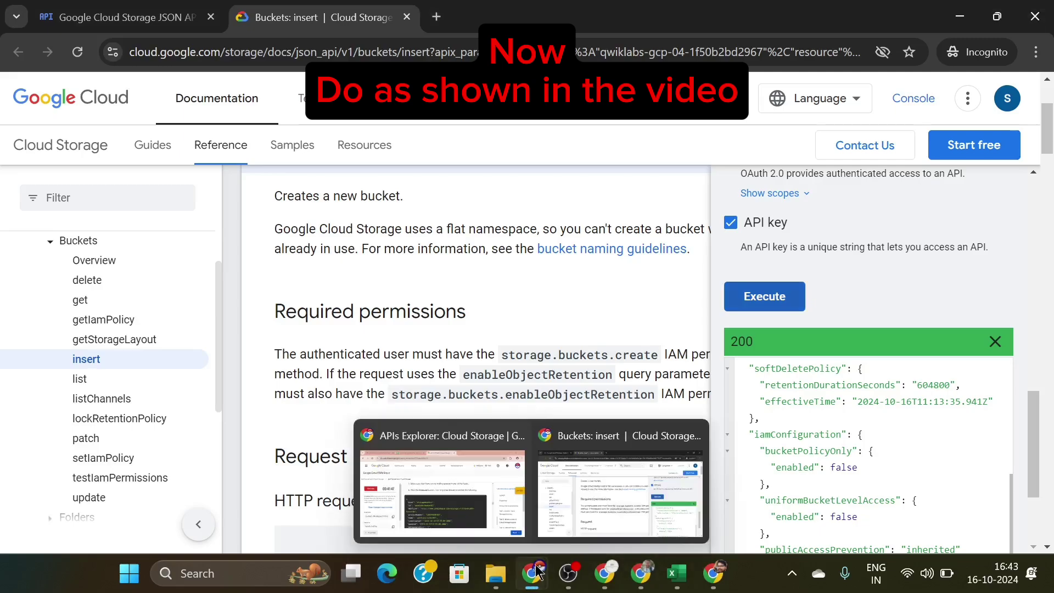
left_click(486, 506)
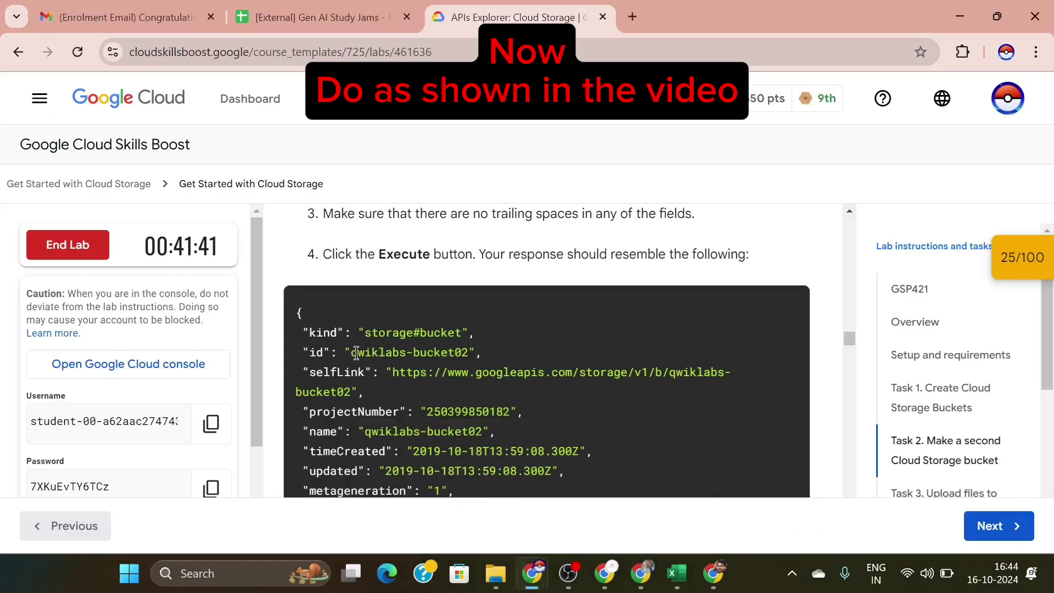
Step: Review Task 1's sample request body and credentials note, and compare them with the request body on the bucket insert page
scroll(356, 352, "up", 12)
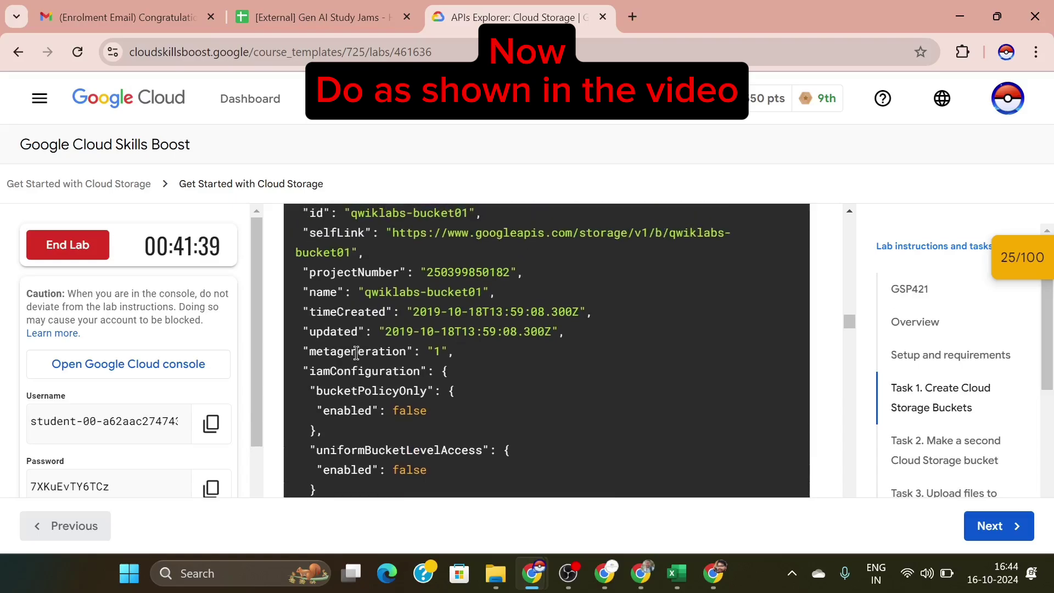
scroll(356, 352, "up", 1)
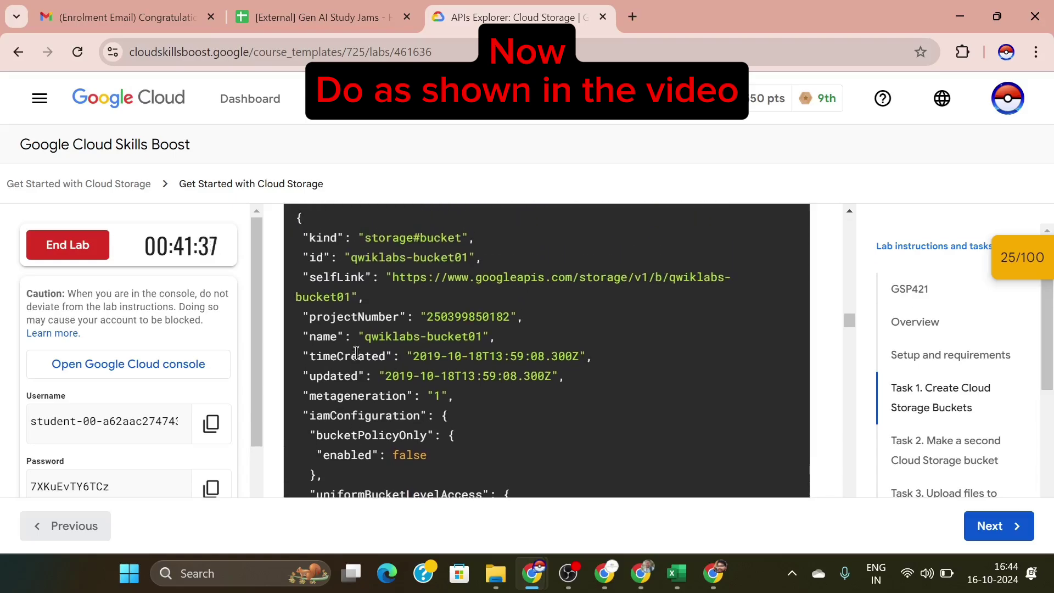
scroll(357, 353, "up", 15)
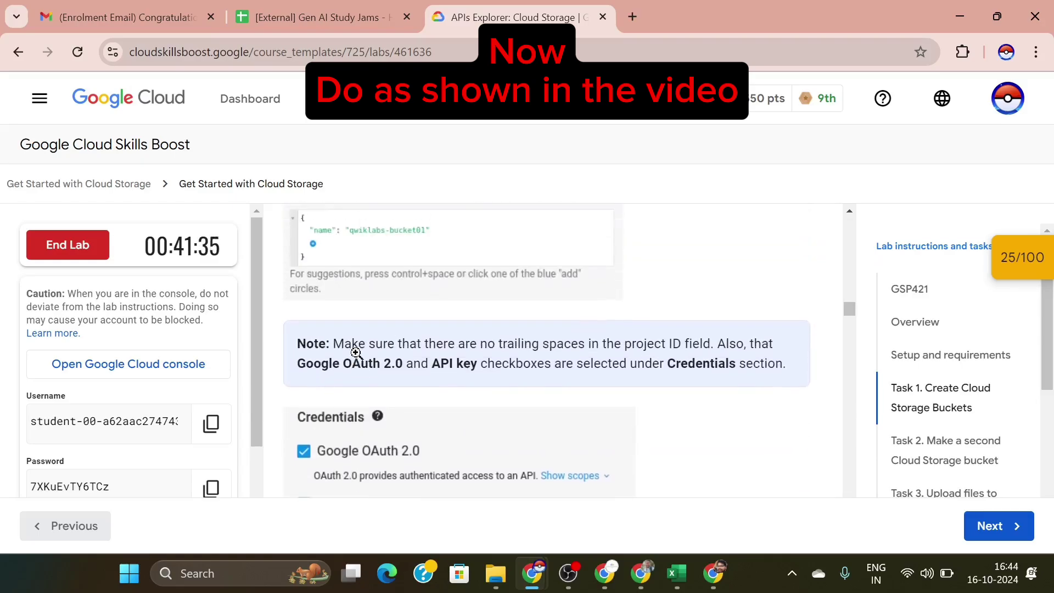
scroll(356, 353, "up", 2)
mouse_move(532, 573)
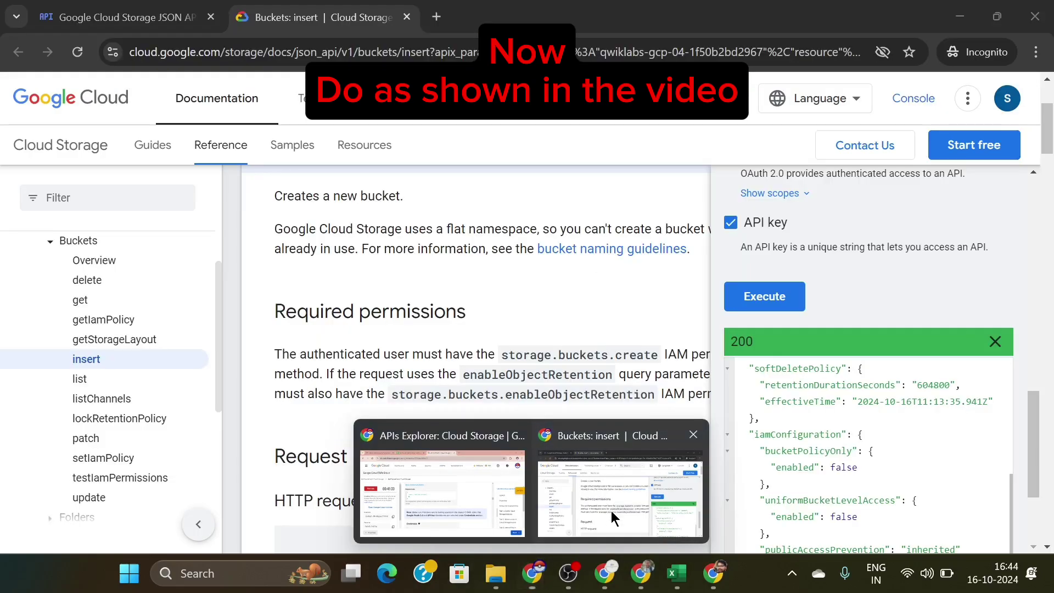
left_click(611, 511)
scroll(861, 439, "up", 5)
scroll(852, 295, "up", 6)
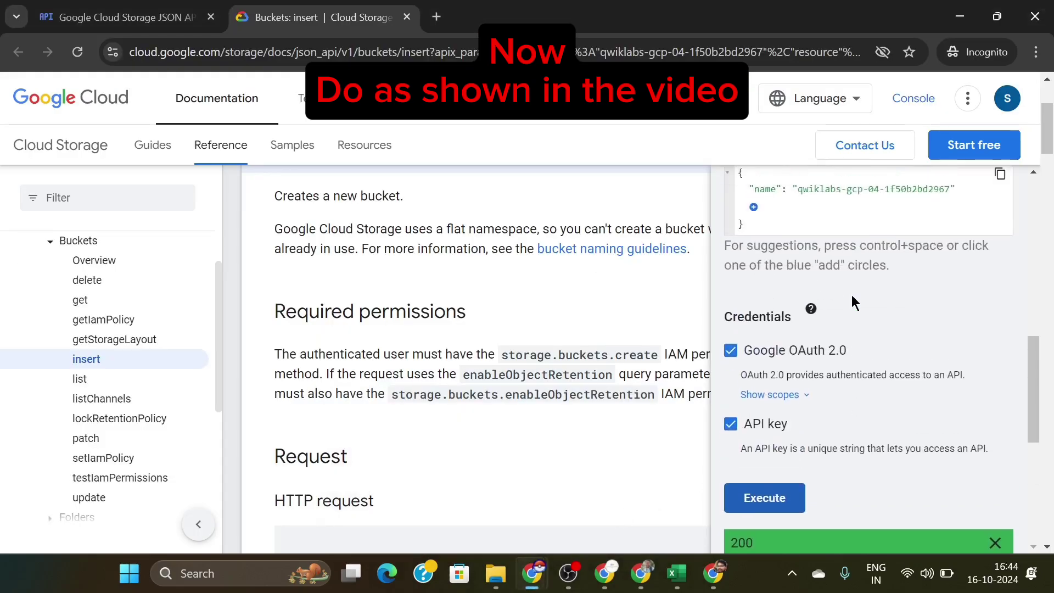
scroll(852, 295, "down", 1)
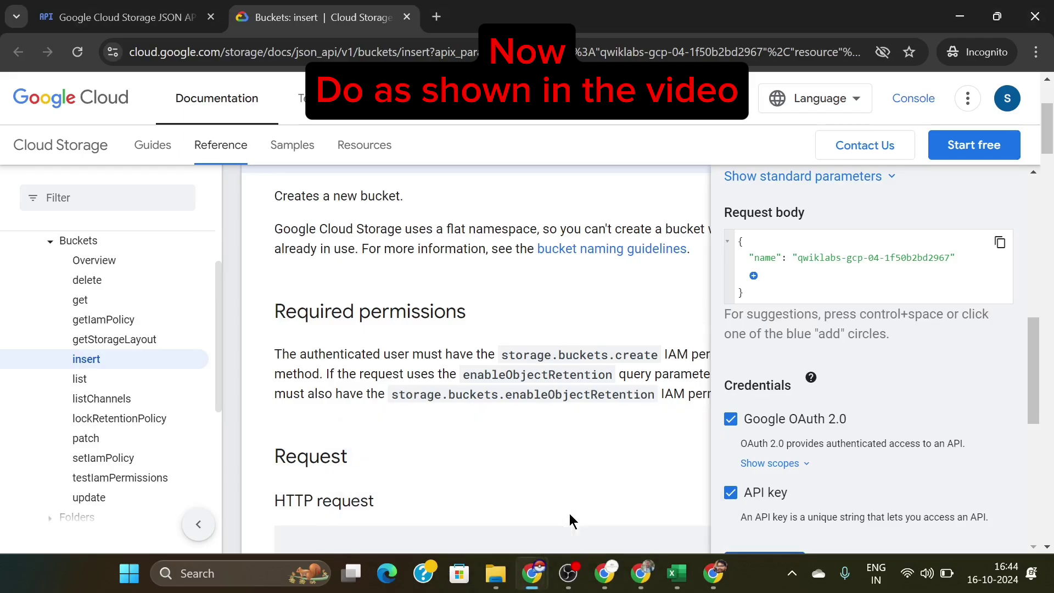
Step: Try to create a second bucket by using the lab's sample name qwiklabs-bucket01 in the request body and executing the insert request
mouse_move(532, 573)
left_click(439, 502)
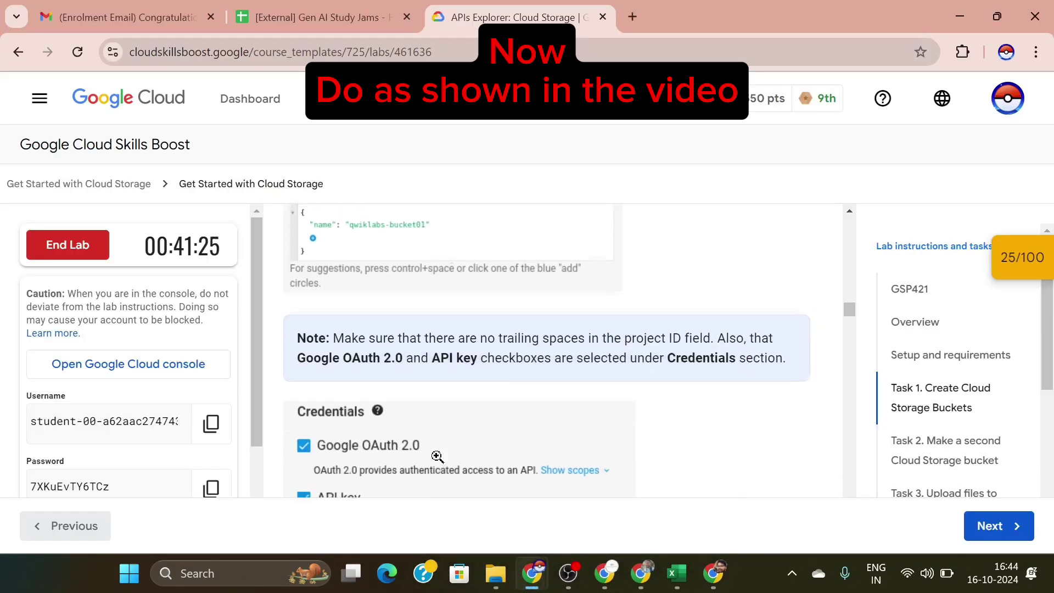
scroll(437, 456, "down", 10)
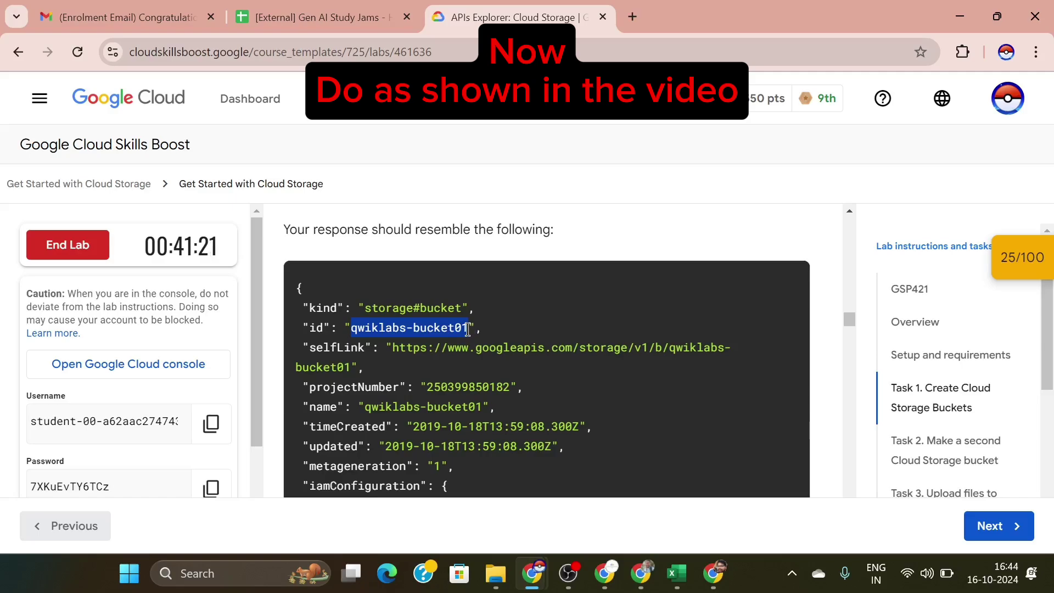
mouse_move(532, 573)
left_click(620, 483)
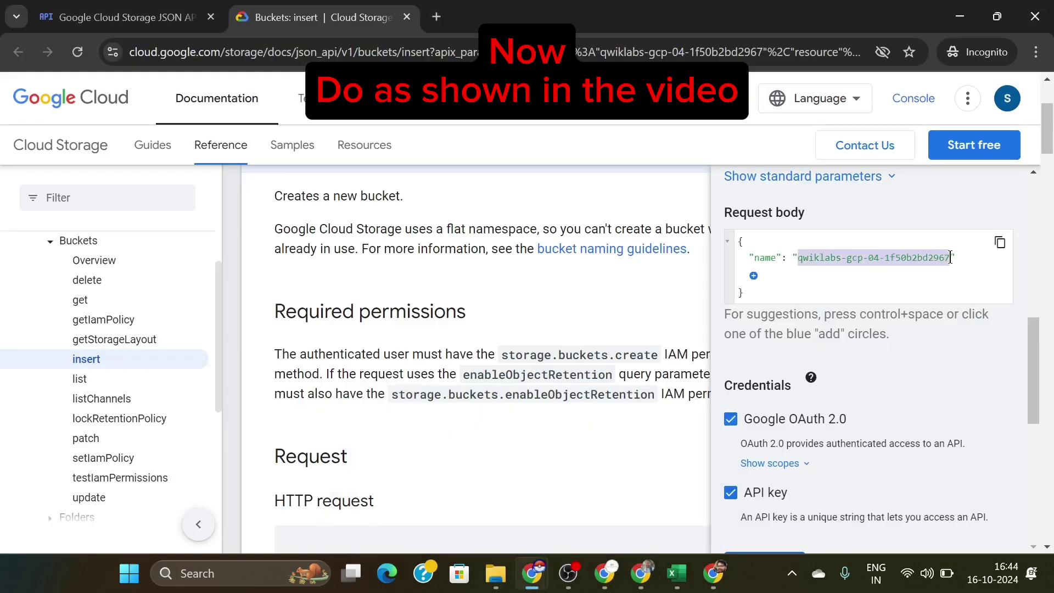
scroll(854, 352, "down", 4)
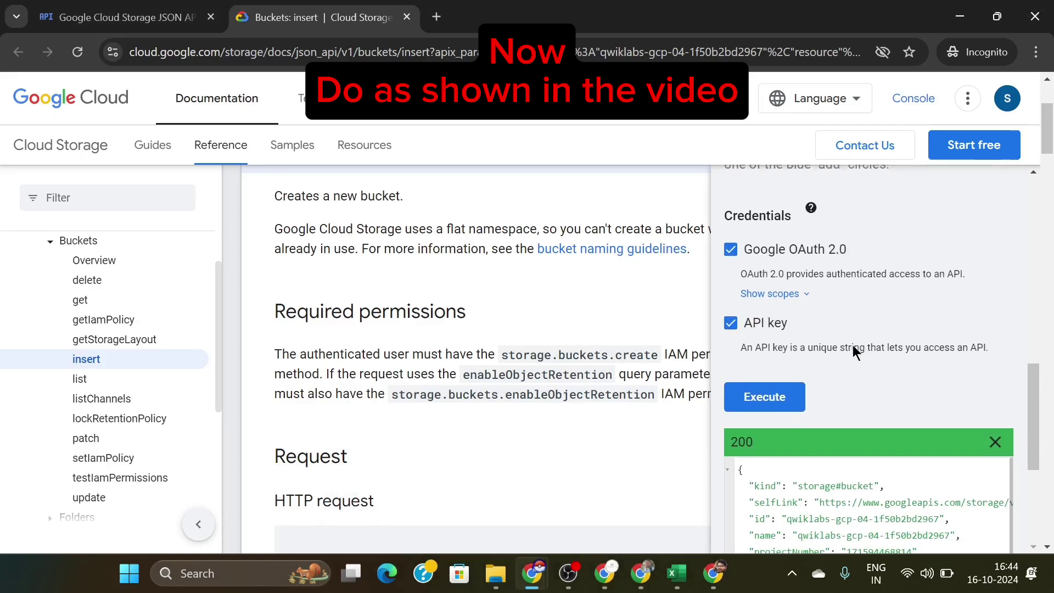
left_click(784, 384)
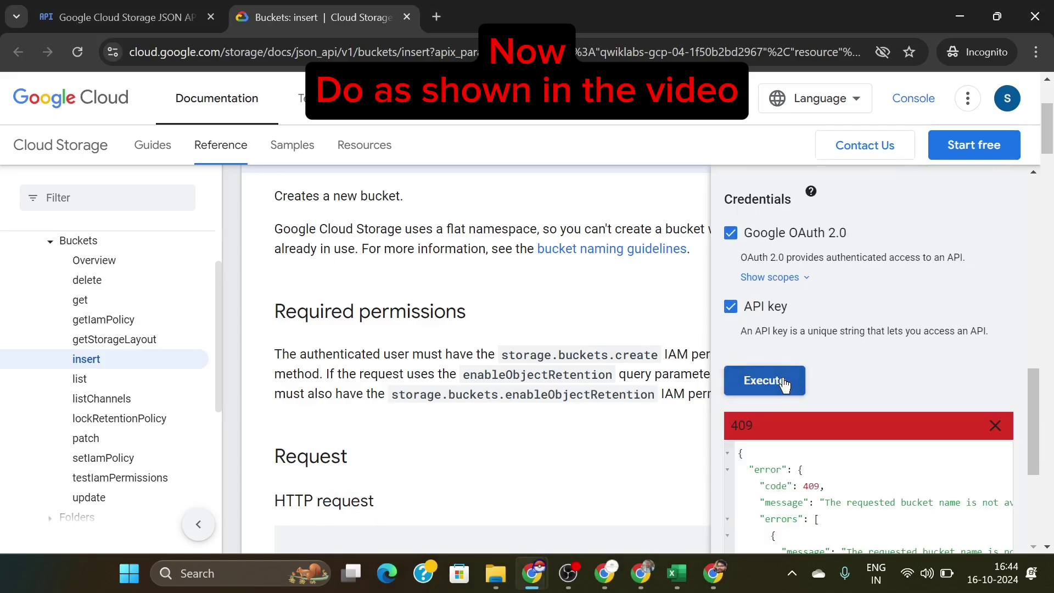
scroll(853, 488, "right", 3)
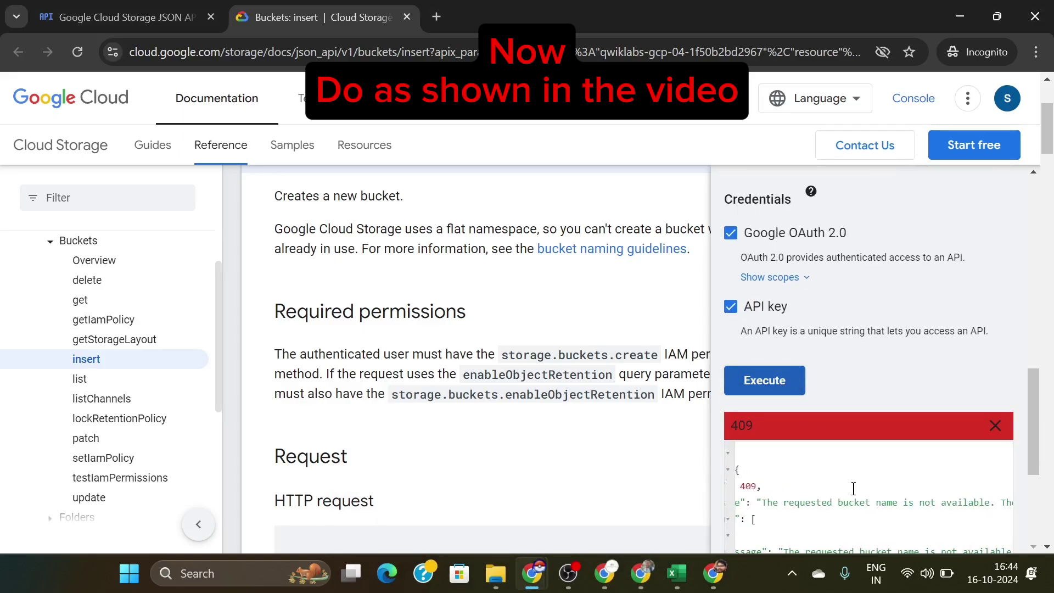
scroll(854, 488, "left", 3)
scroll(853, 487, "up", 5)
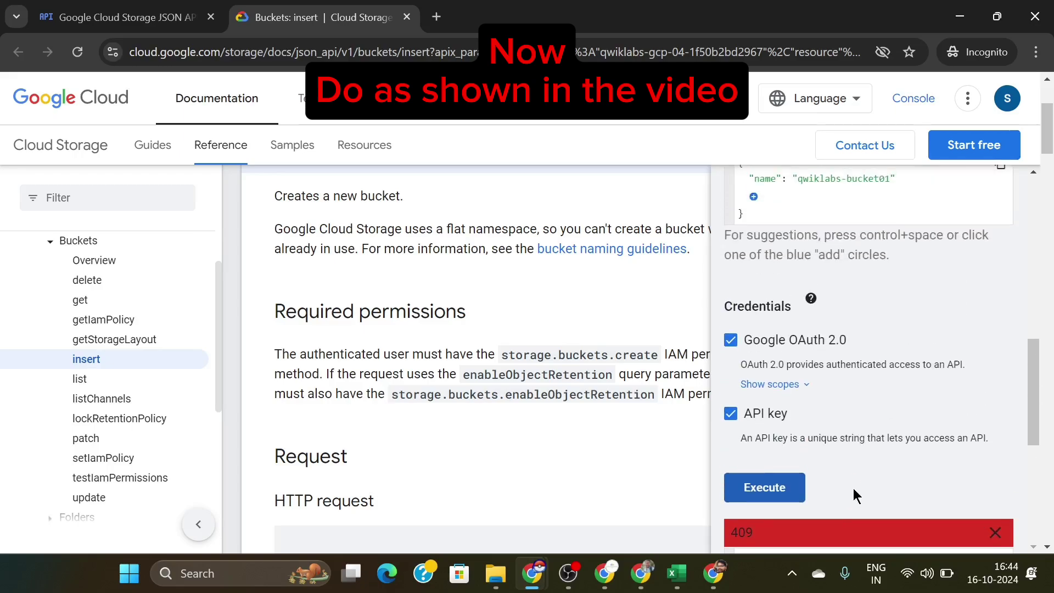
Step: Recheck the lab's sample request, required credentials and execution steps against the bucket insert page
mouse_move(532, 573)
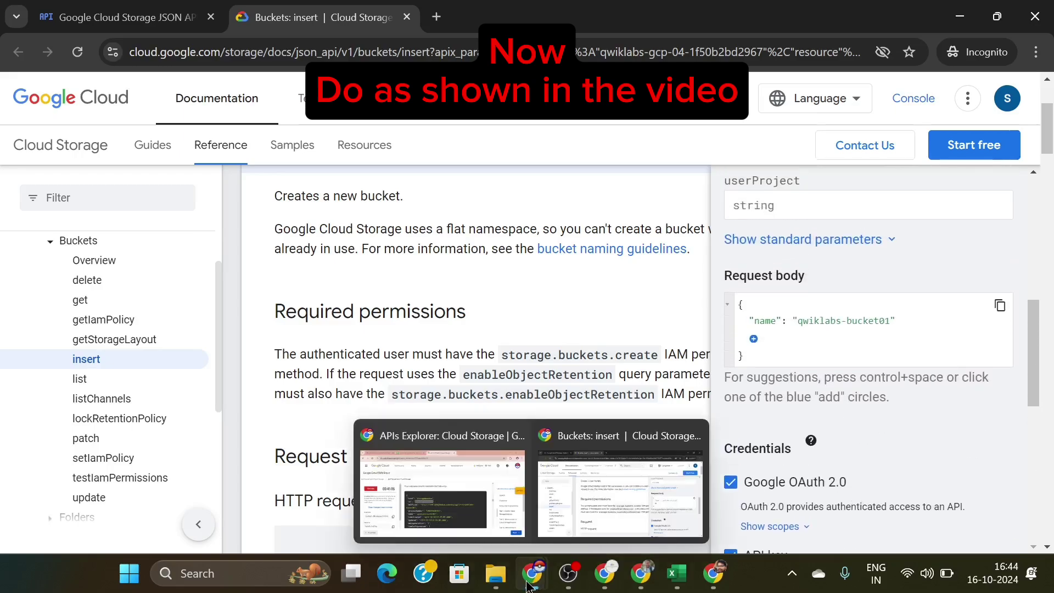
left_click(439, 494)
scroll(482, 425, "up", 10)
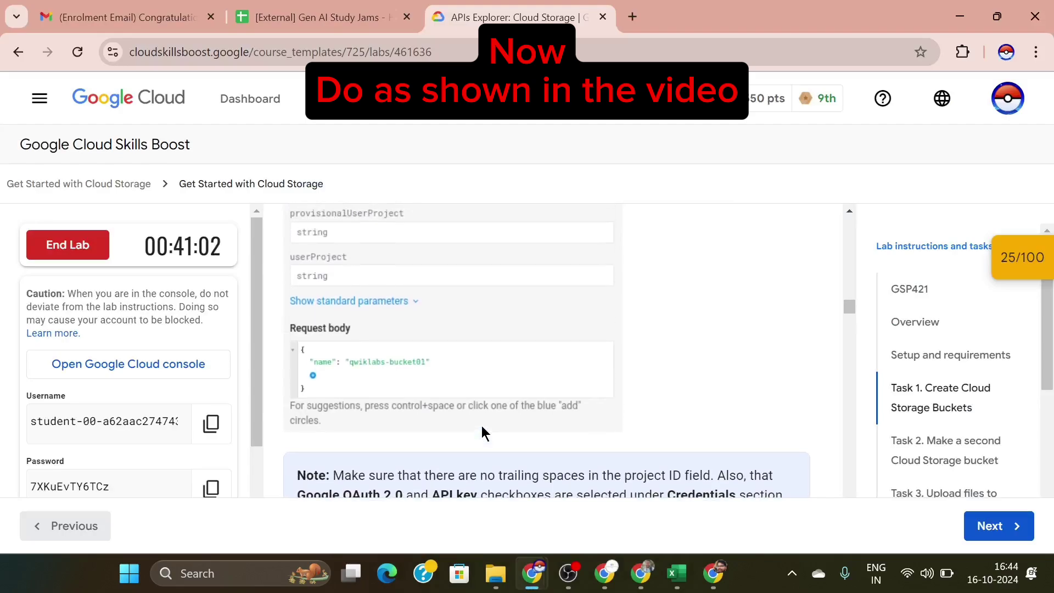
scroll(482, 426, "down", 2)
scroll(482, 426, "down", 6)
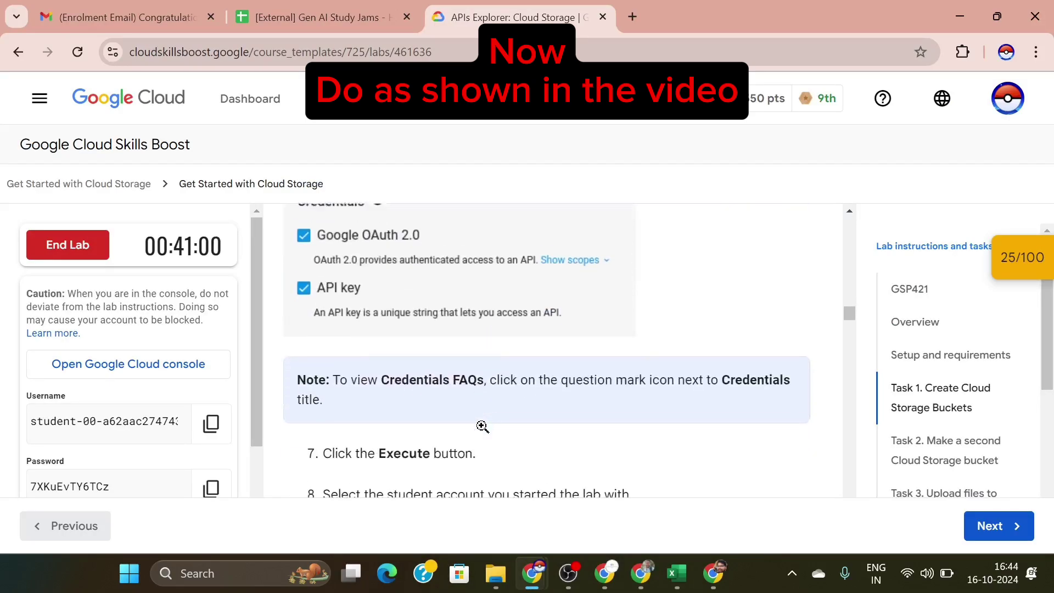
mouse_move(525, 586)
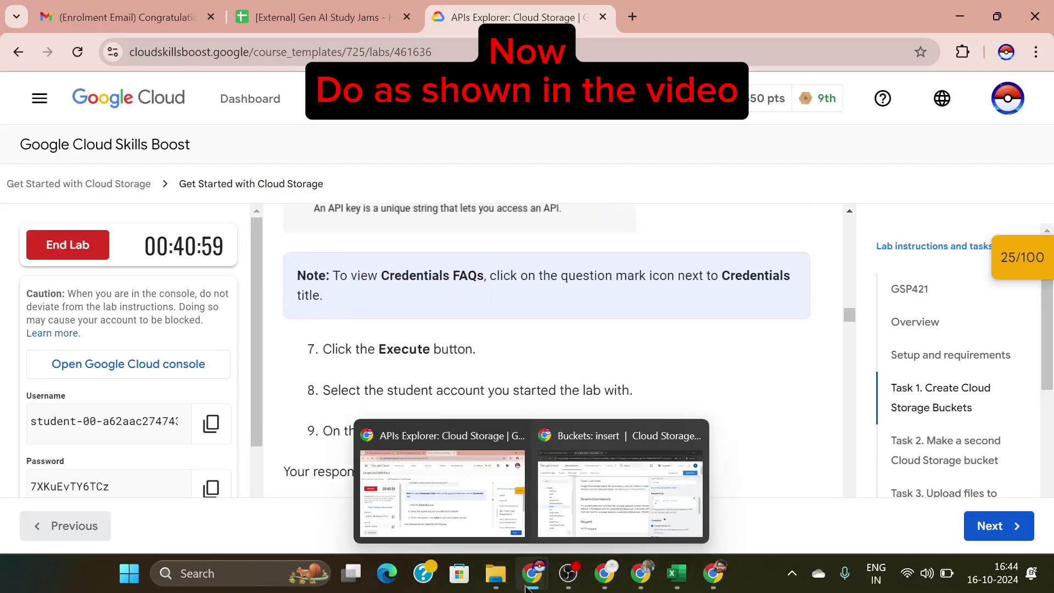
left_click(588, 515)
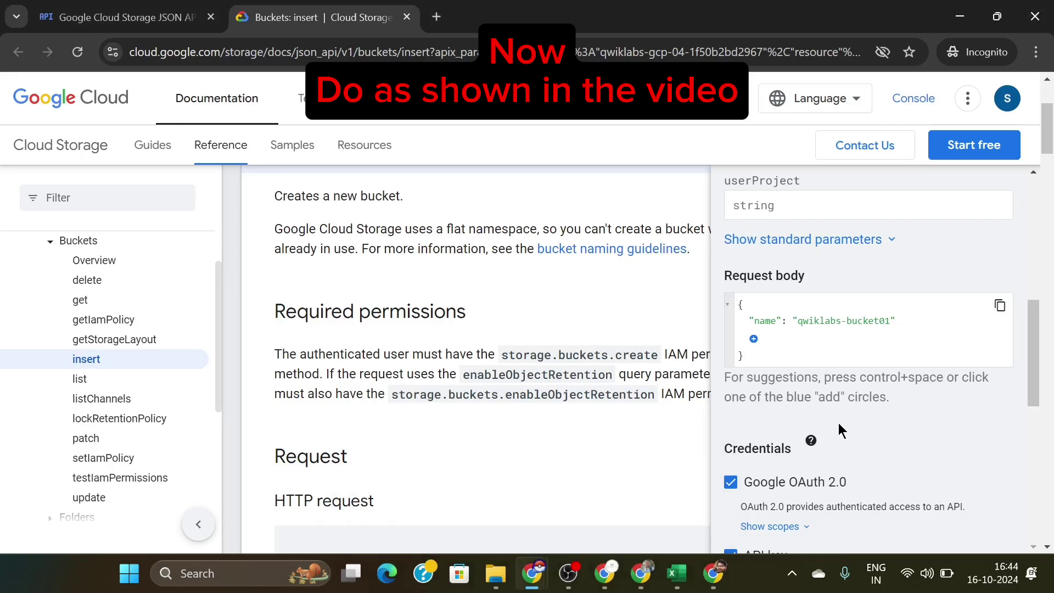
Step: Examine the full error messages in the bucket insert response
scroll(838, 428, "down", 6)
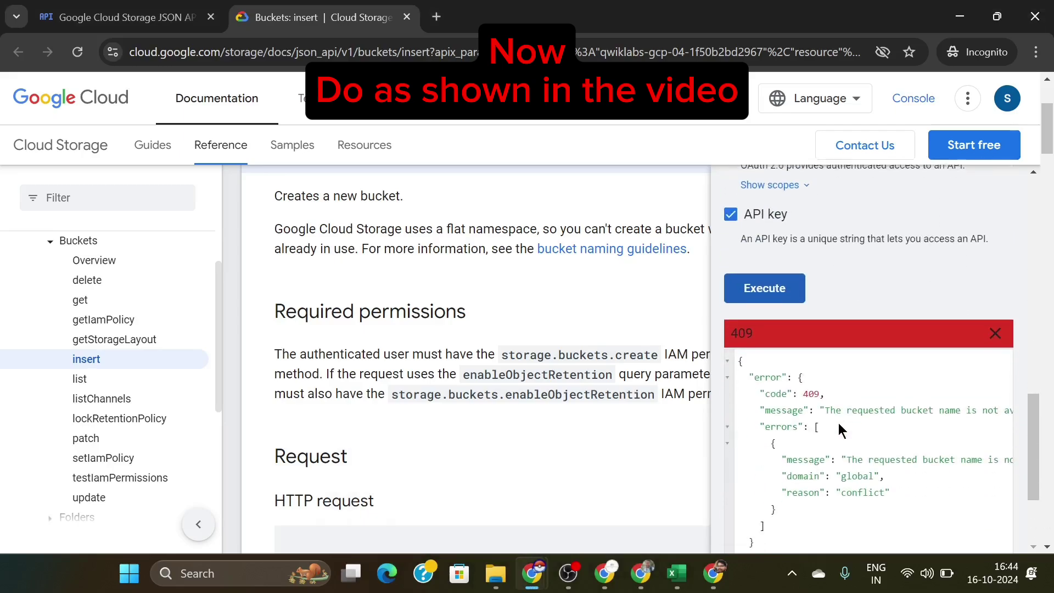
scroll(839, 425, "down", 1)
scroll(839, 424, "right", 2)
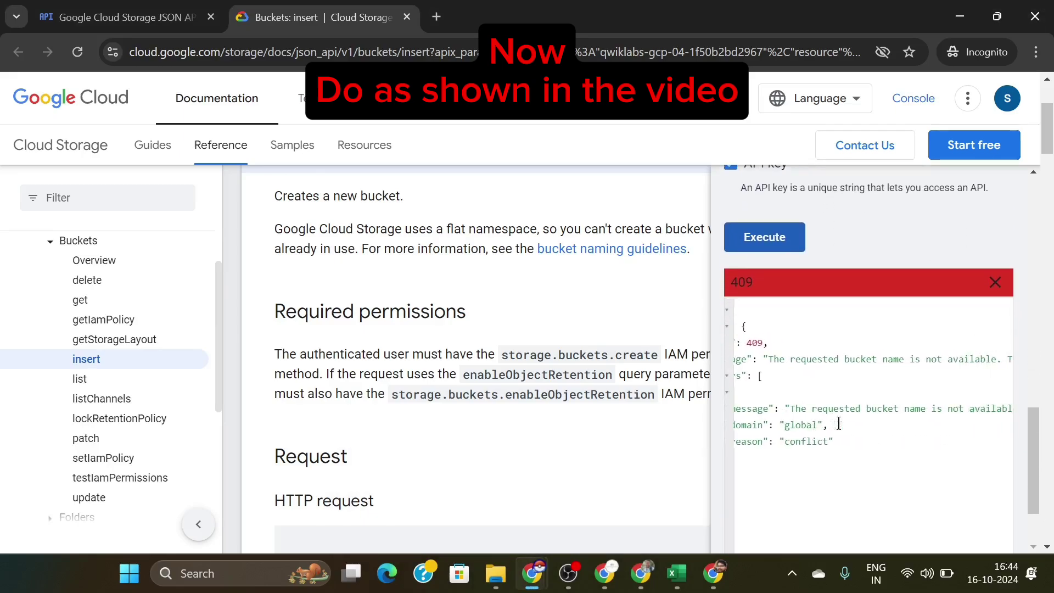
scroll(838, 424, "left", 2)
scroll(838, 424, "down", 2)
scroll(839, 423, "right", 5)
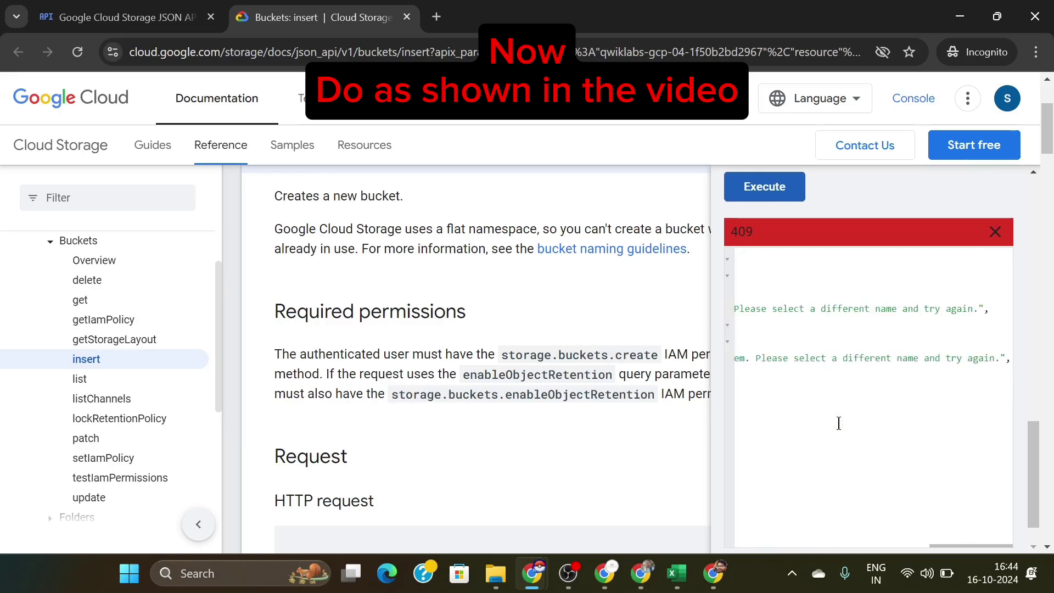
scroll(838, 423, "left", 5)
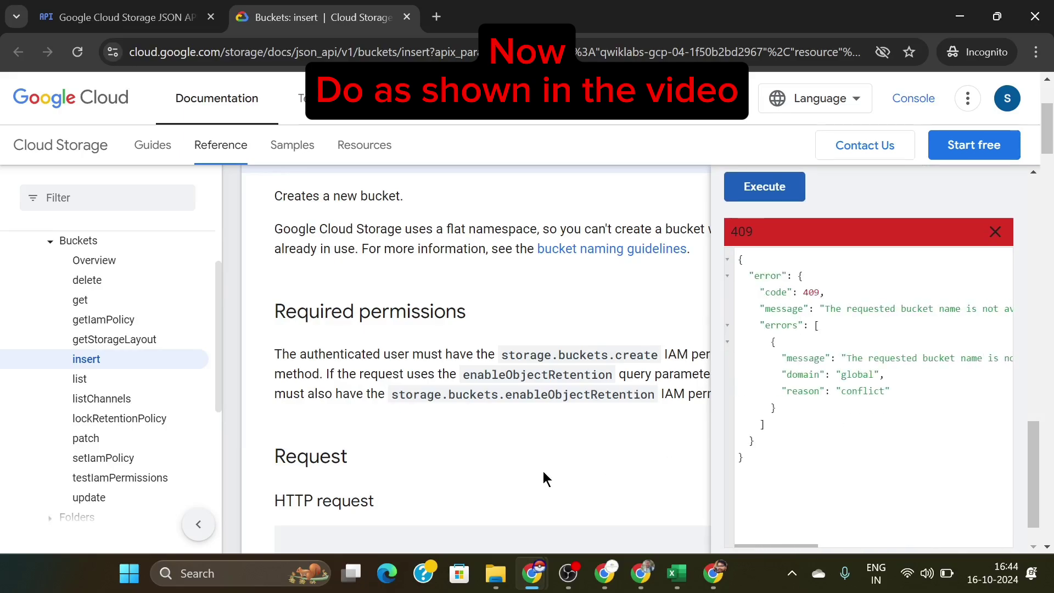
Step: Try the bucket insert request again after editing the end of the bucket name in the request body
scroll(808, 392, "up", 5)
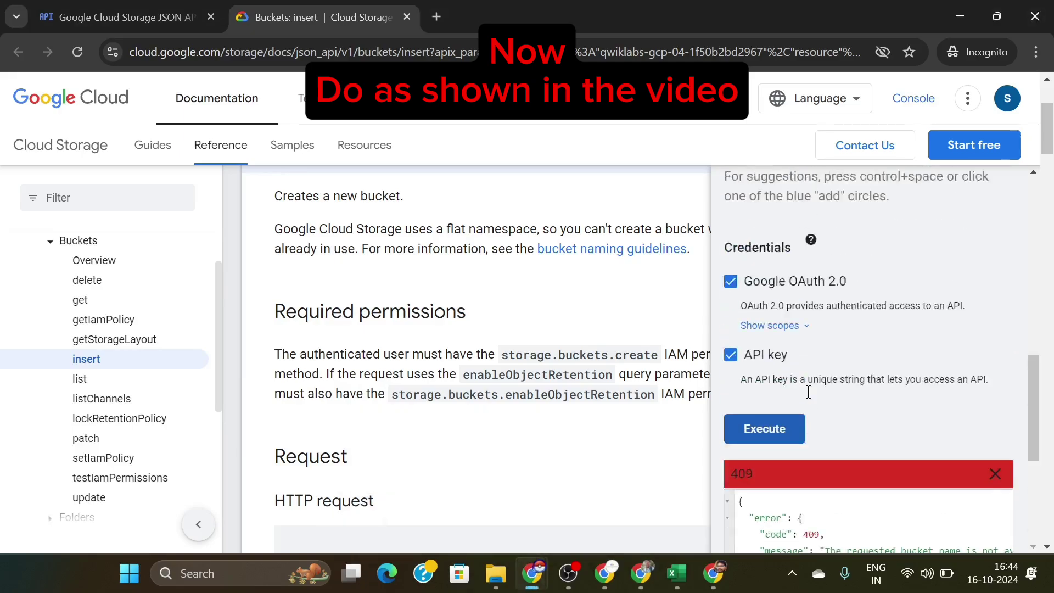
scroll(808, 392, "up", 2)
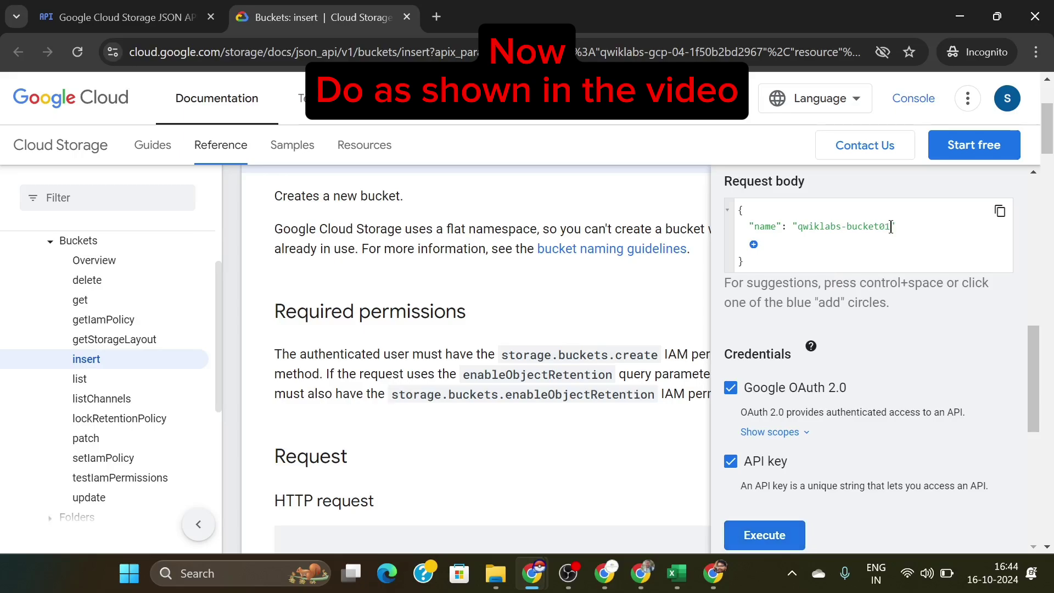
scroll(803, 394, "down", 2)
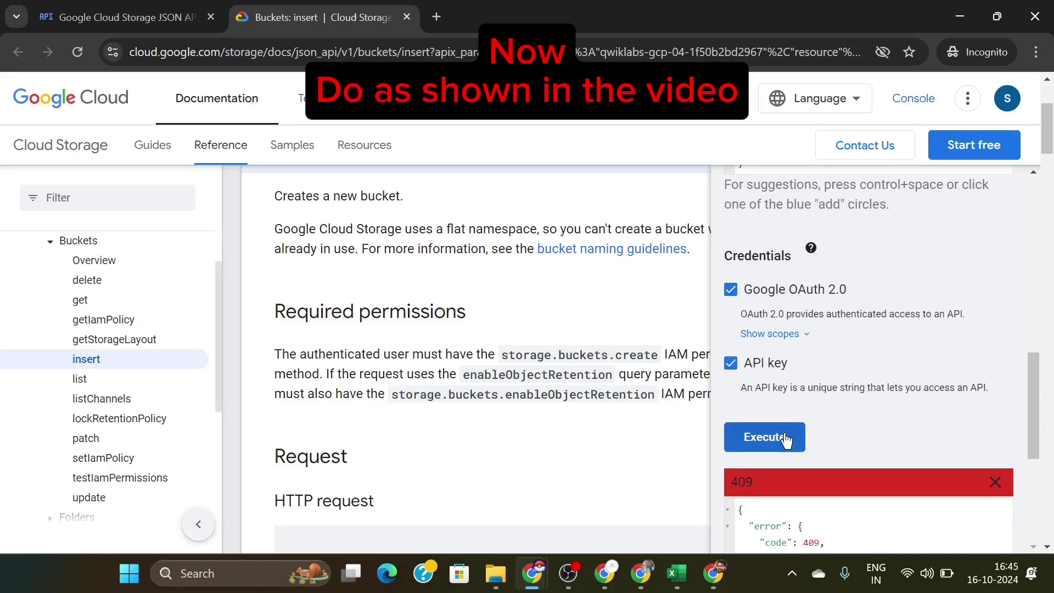
left_click(786, 439)
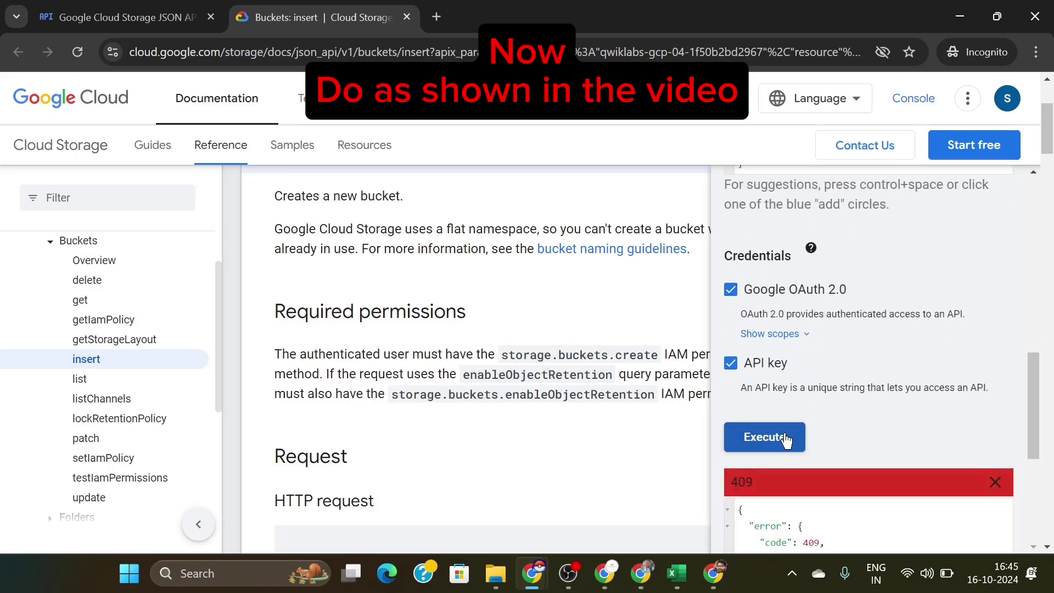
scroll(786, 450, "down", 2)
Step: Copy the lab's GCP Project ID, name the bucket qwiklabs-gcp-04-1f50b2bd2967-bucket in the request body, and execute the insert request
mouse_move(532, 573)
left_click(474, 514)
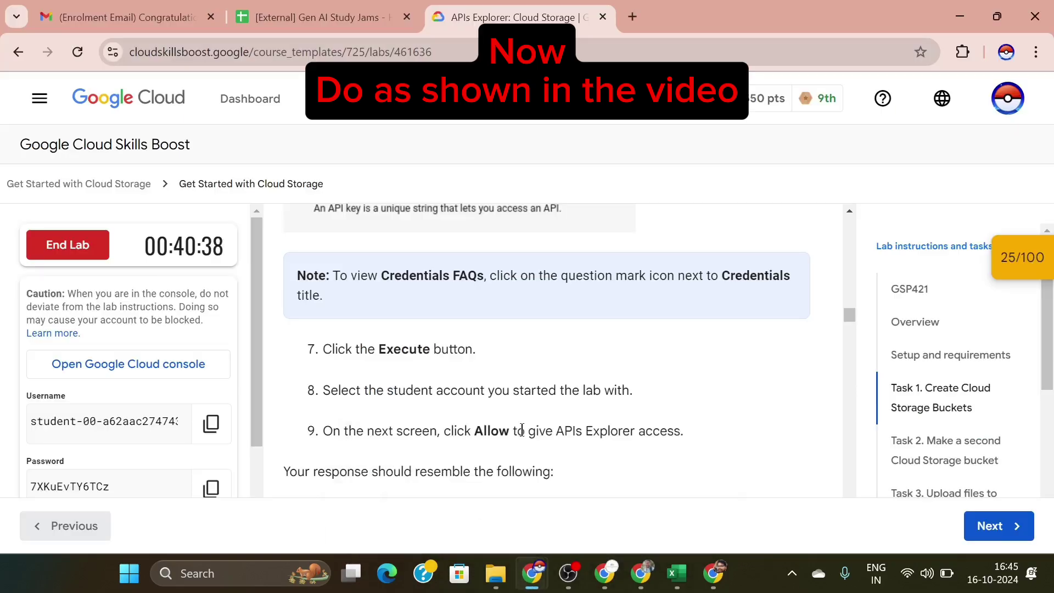
scroll(522, 429, "down", 6)
scroll(221, 463, "down", 2)
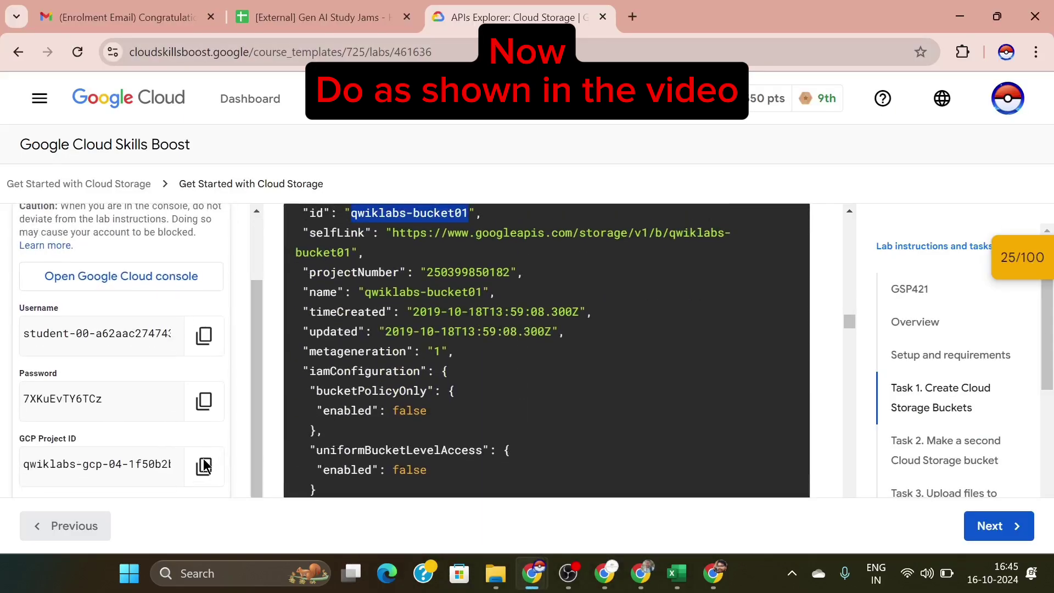
mouse_move(532, 573)
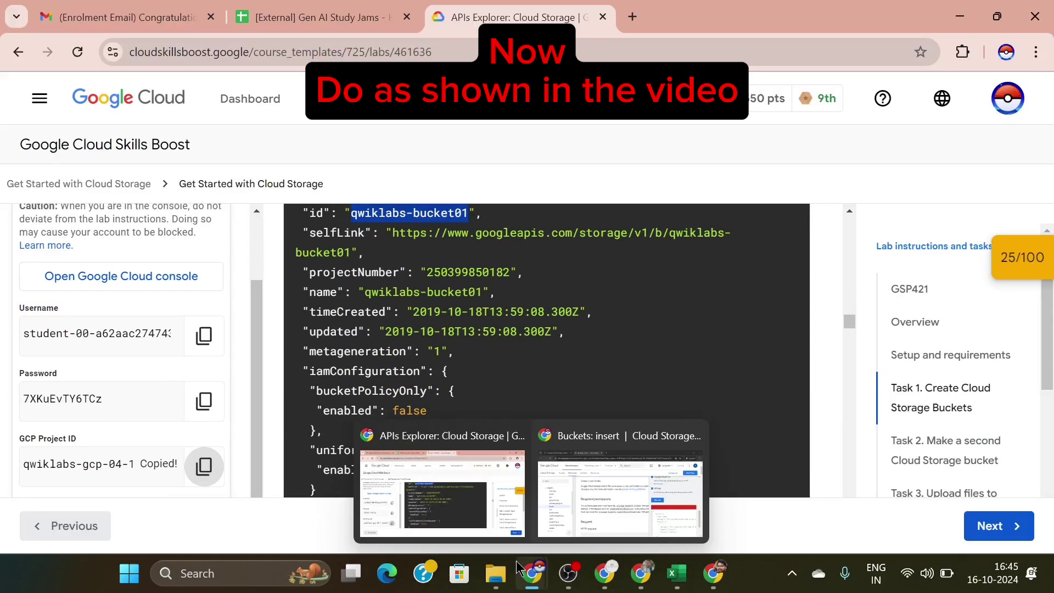
left_click(607, 499)
scroll(842, 351, "up", 2)
scroll(842, 351, "up", 5)
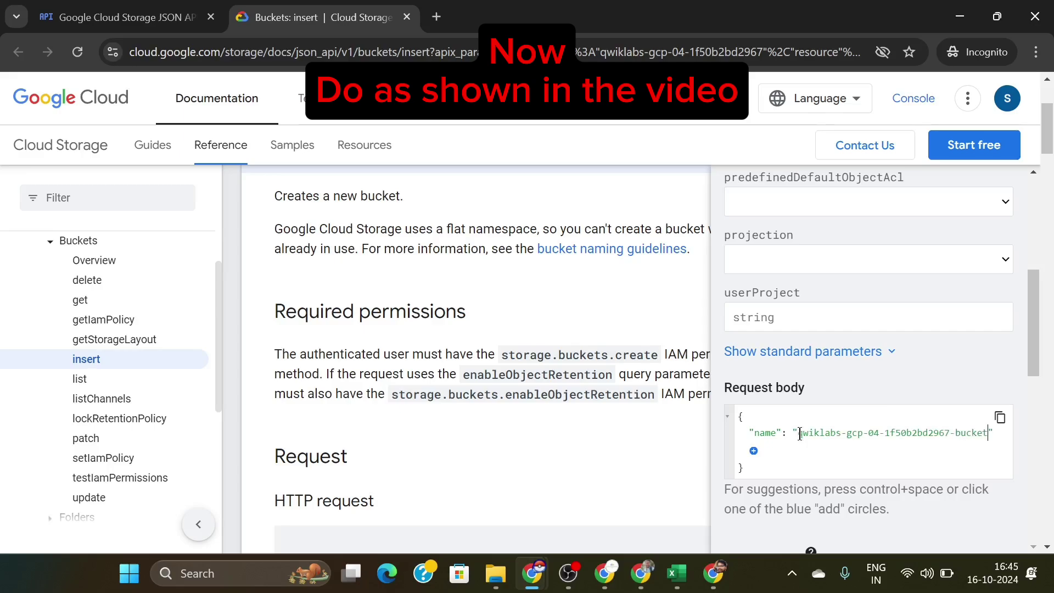
scroll(781, 463, "down", 5)
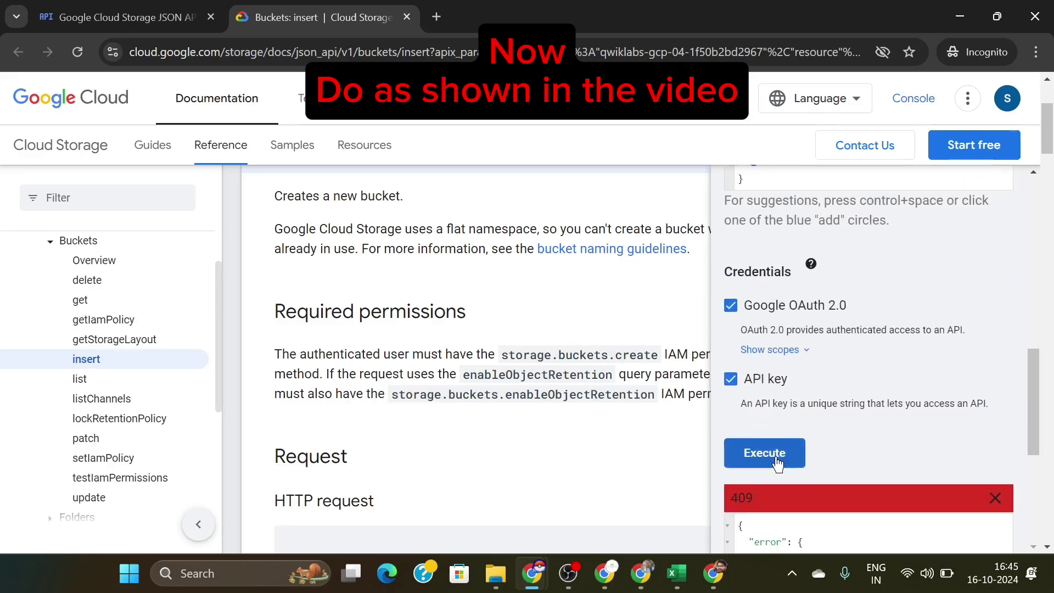
left_click(776, 463)
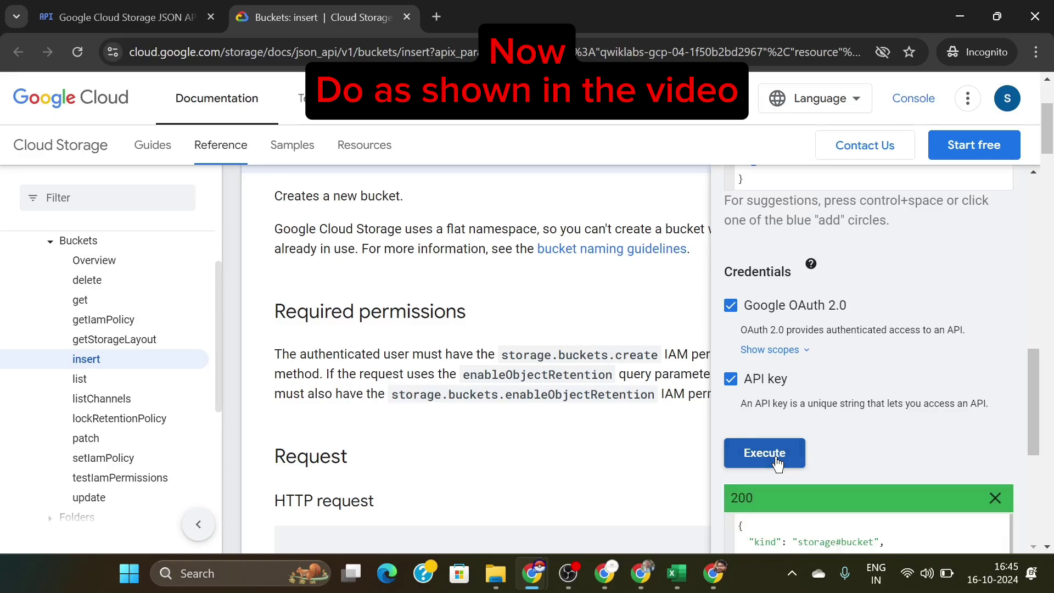
Step: Return to the lab instructions and check the progress of the "Make a second Cloud Storage bucket" objective in Task 2
mouse_move(604, 573)
left_click(472, 483)
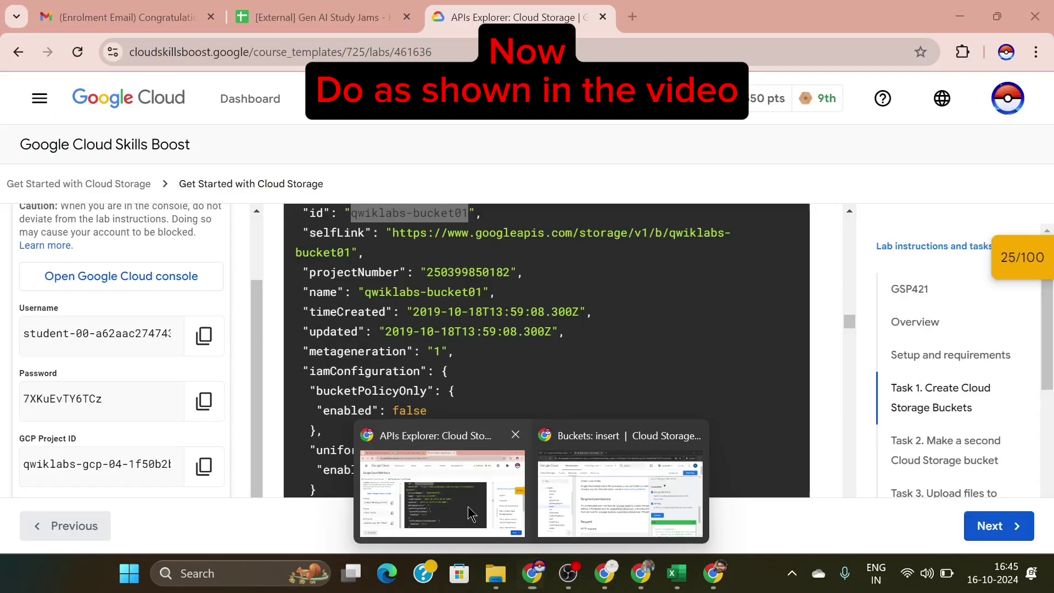
scroll(523, 438, "down", 10)
scroll(523, 438, "up", 3)
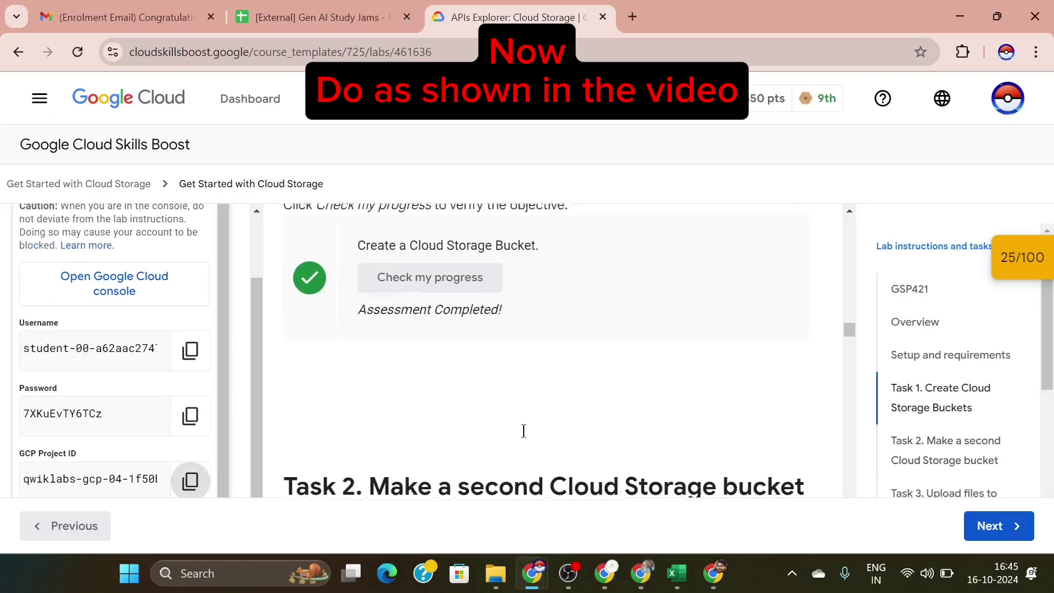
scroll(523, 438, "down", 5)
scroll(523, 437, "down", 12)
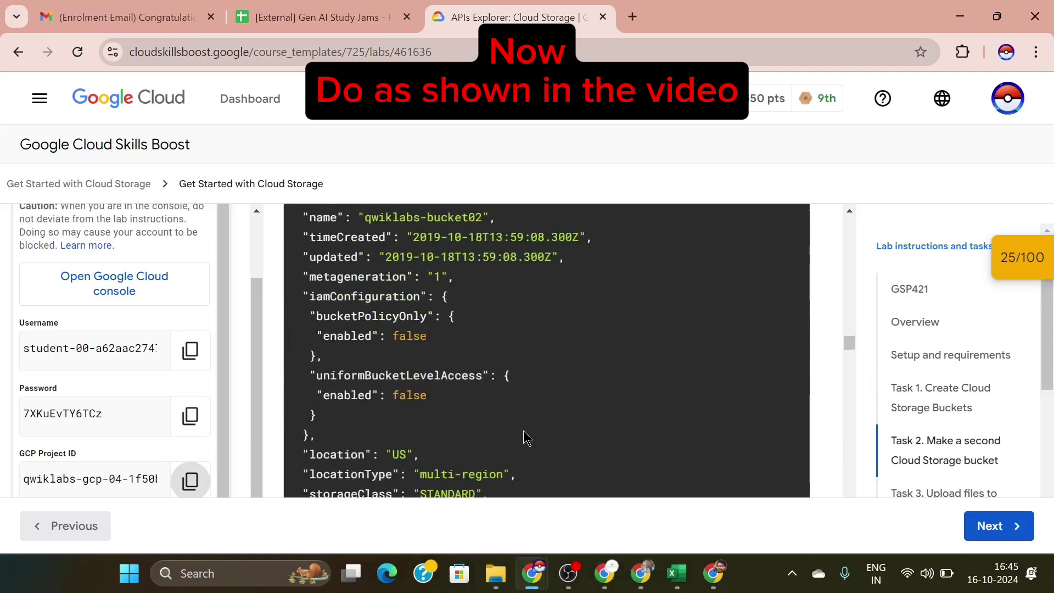
scroll(523, 438, "down", 2)
left_click(479, 439)
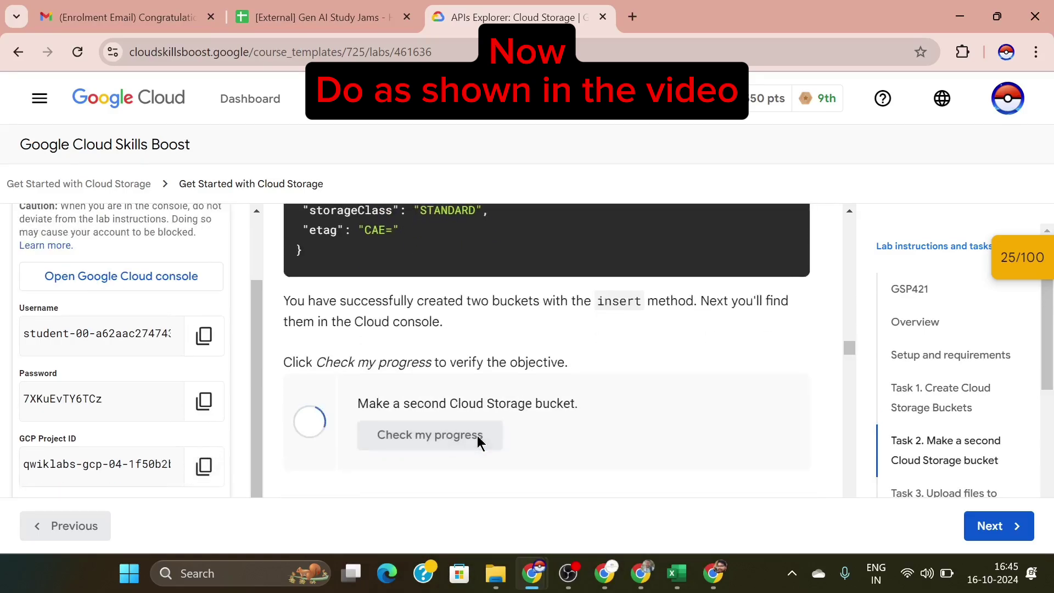
Step: Read the lab's bucket viewing instructions and open the Cloud Storage Buckets page in the Cloud console
scroll(479, 439, "down", 4)
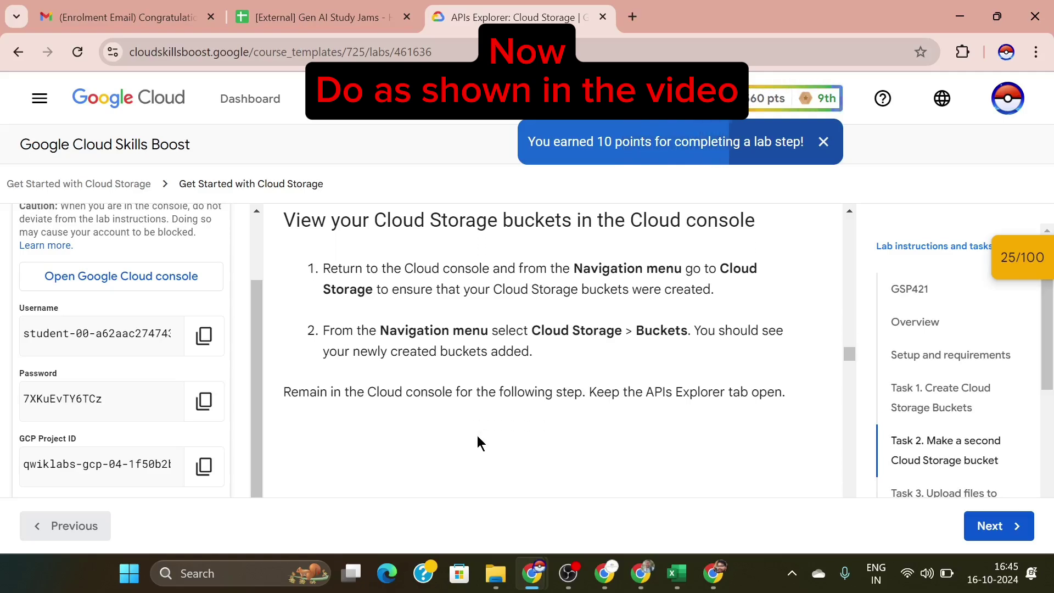
scroll(478, 442, "down", 4)
scroll(483, 442, "up", 1)
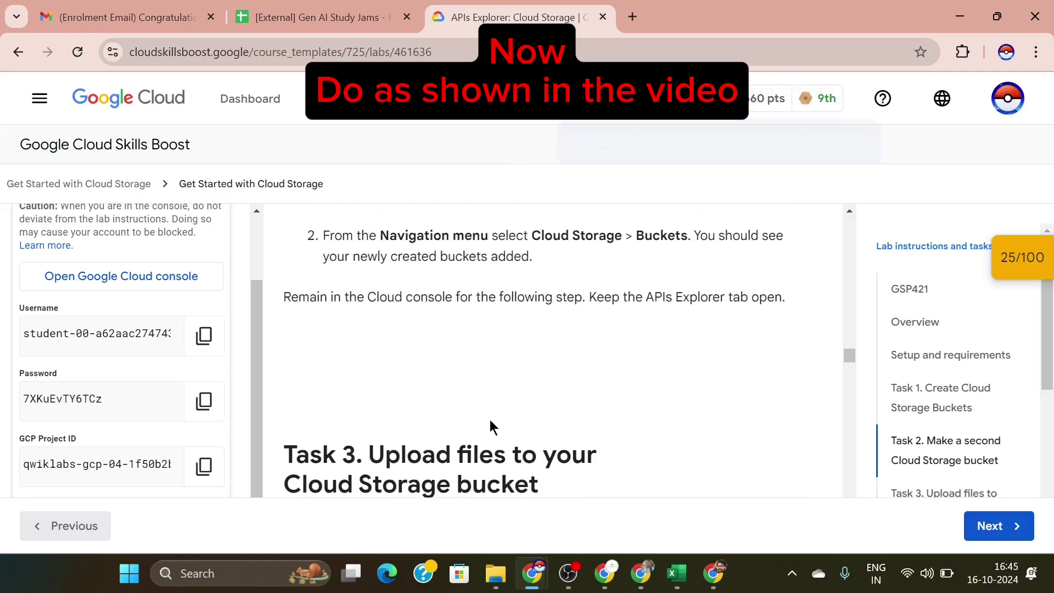
mouse_move(527, 560)
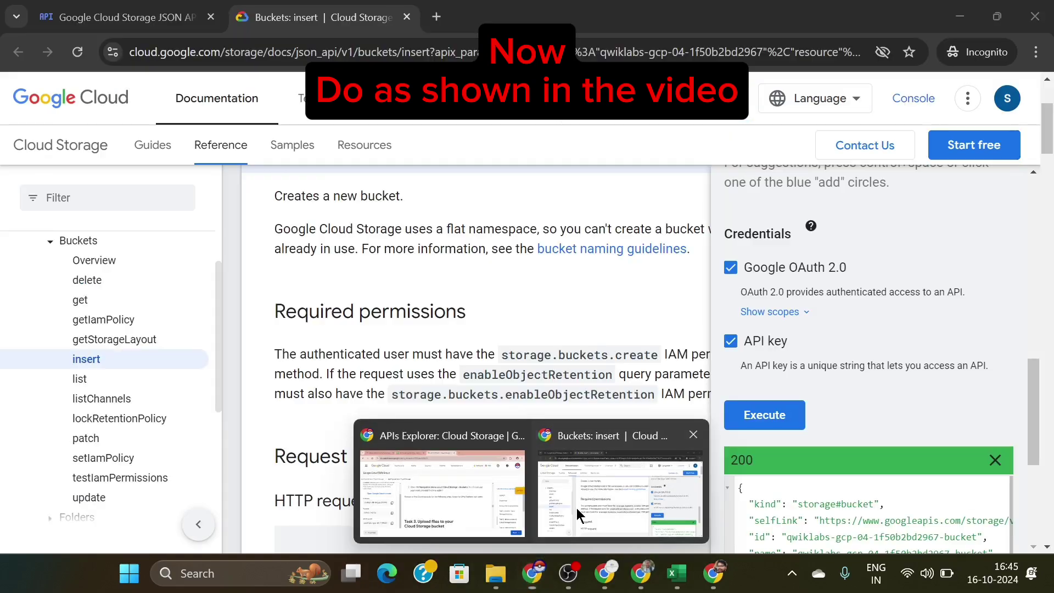
left_click(621, 483)
left_click(172, 6)
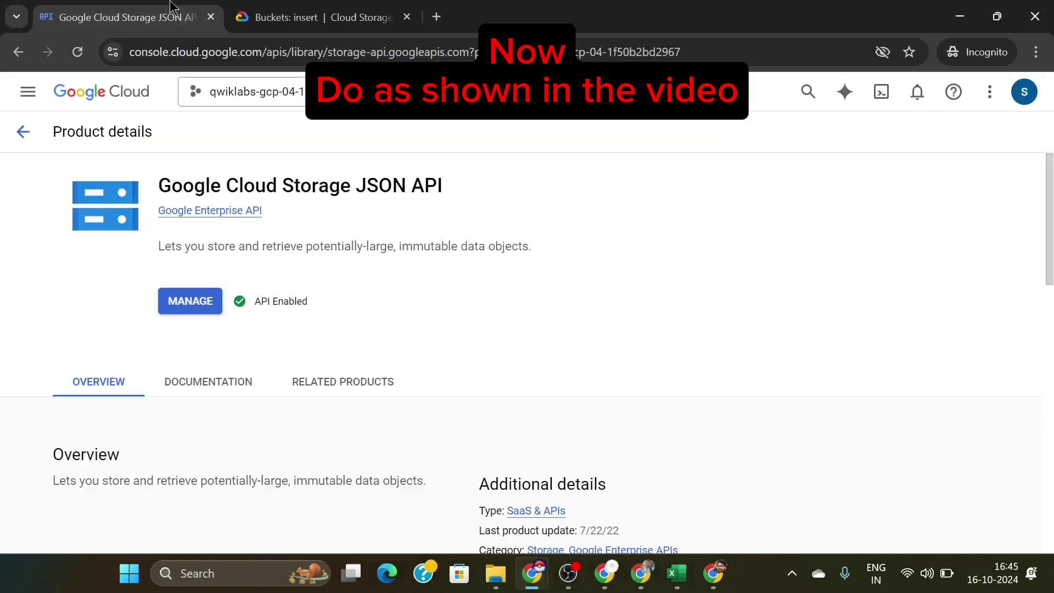
left_click(28, 91)
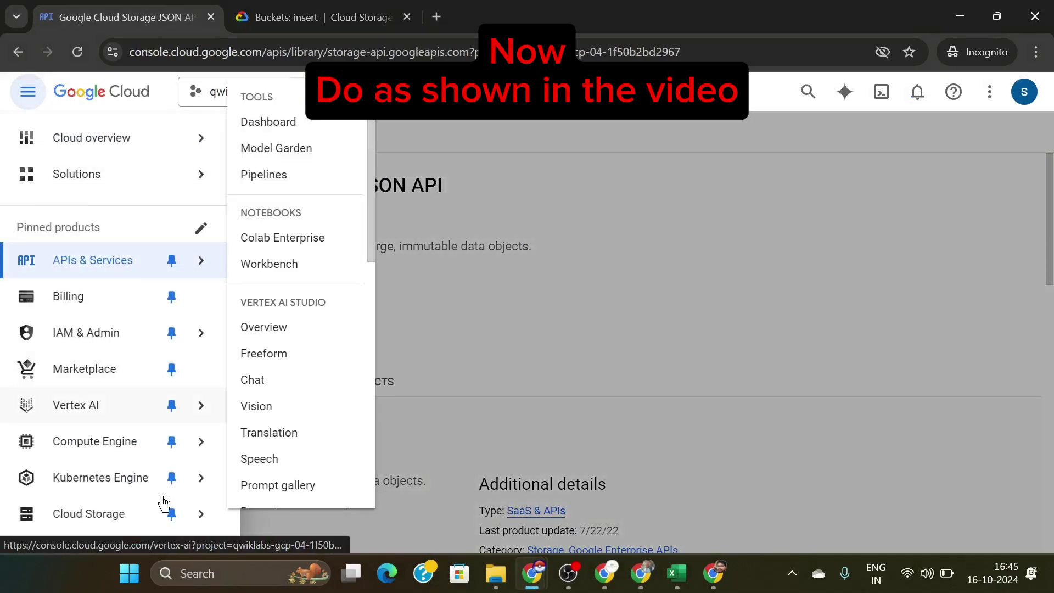
mouse_move(165, 516)
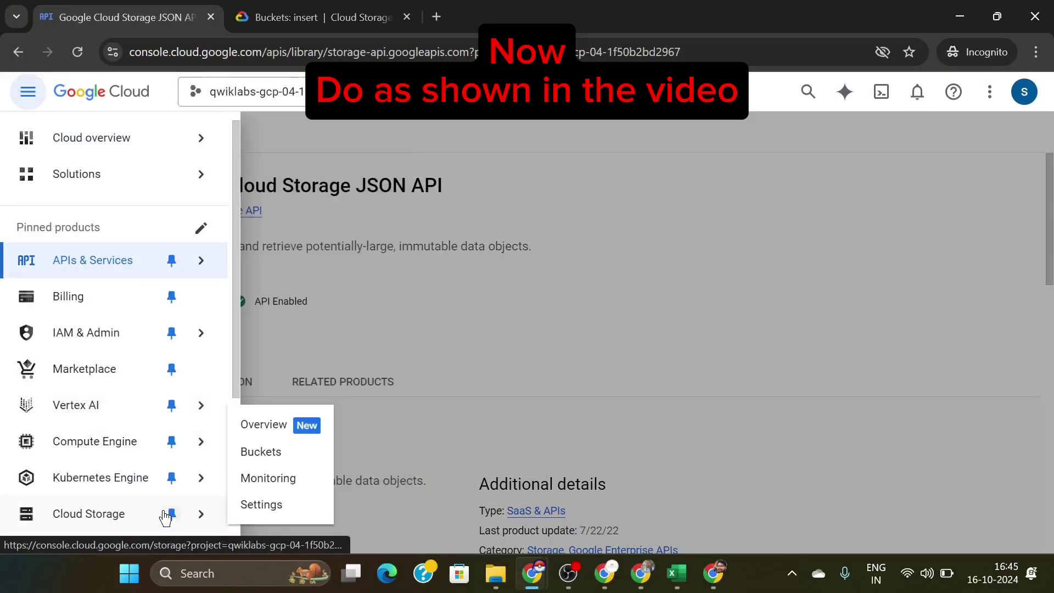
left_click(282, 453)
Step: Save the dog image from the lab's Task 3 to the Downloads folder as a PNG named demo-image1
mouse_move(531, 573)
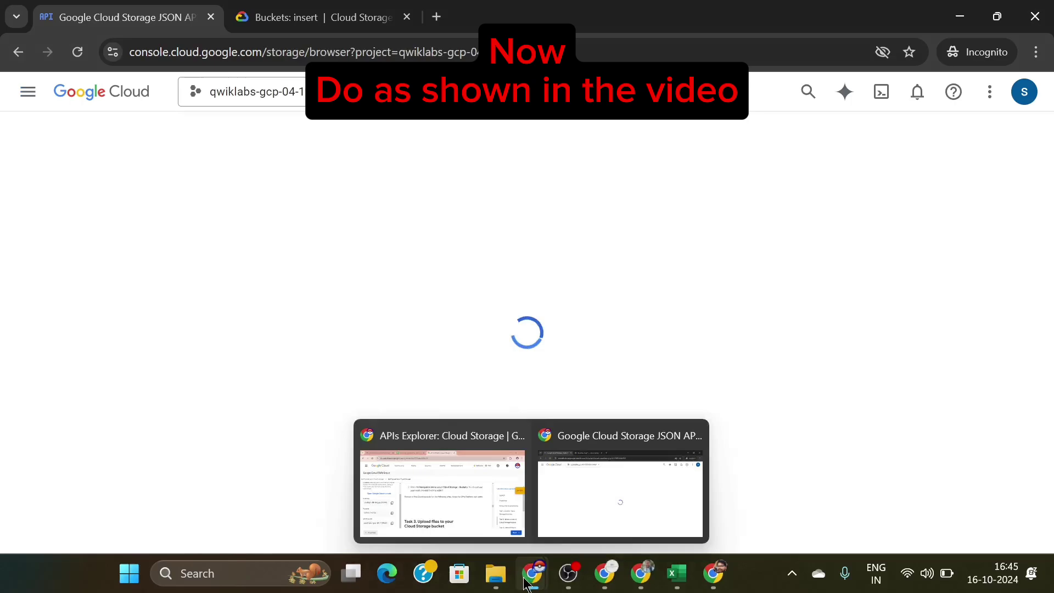
left_click(484, 532)
scroll(482, 453, "down", 5)
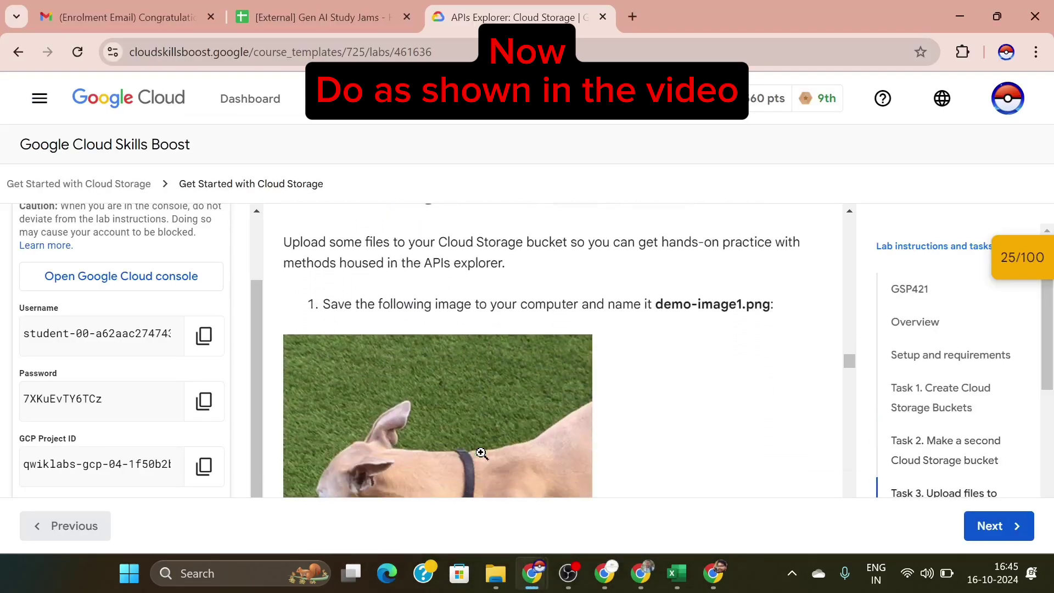
scroll(482, 453, "down", 1)
right_click(482, 452)
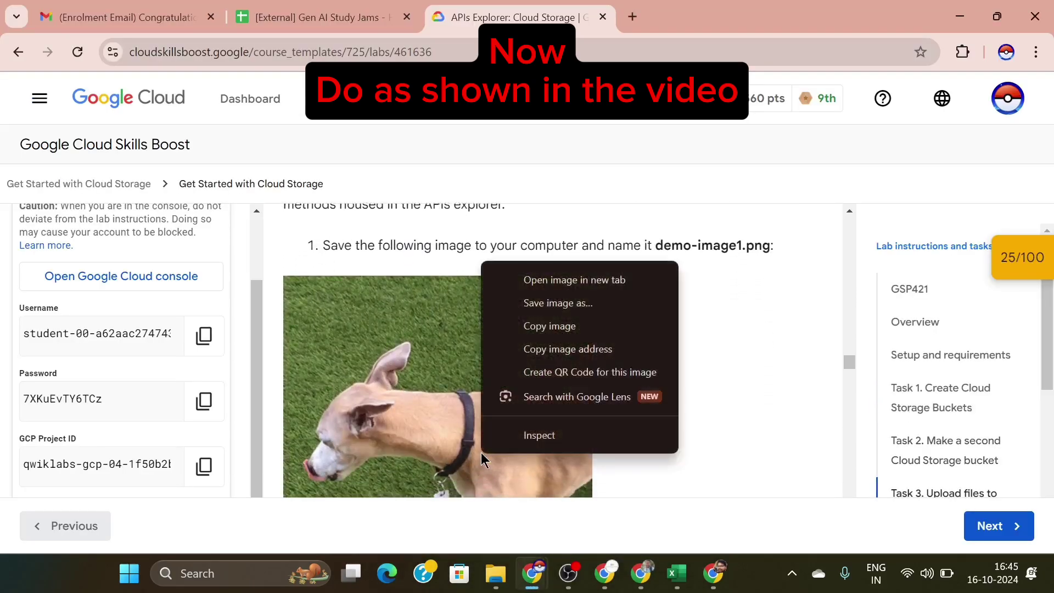
left_click(505, 305)
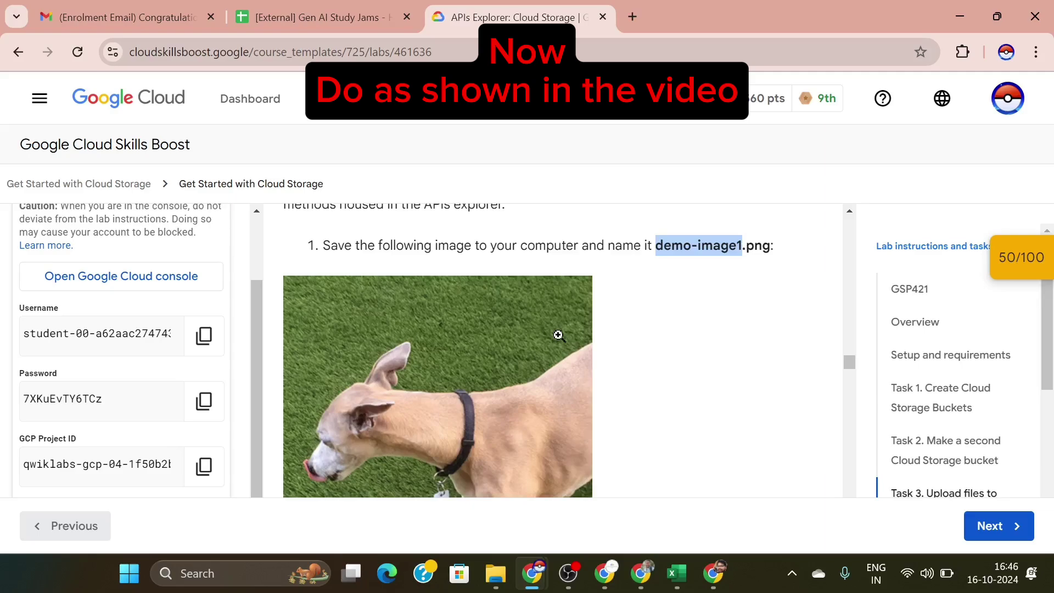
right_click(558, 334)
left_click(590, 378)
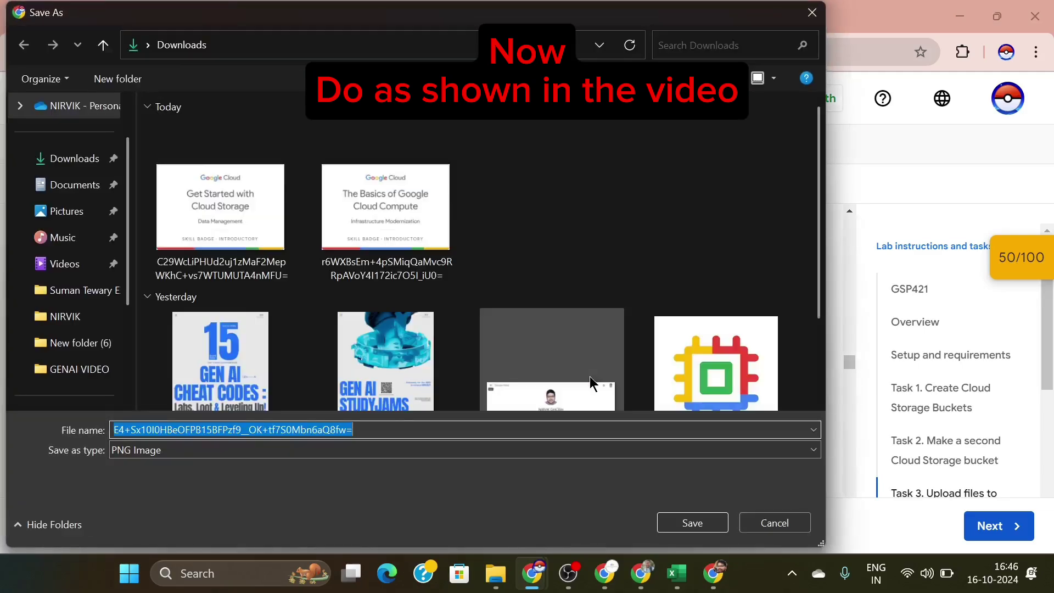
type("demo-image1")
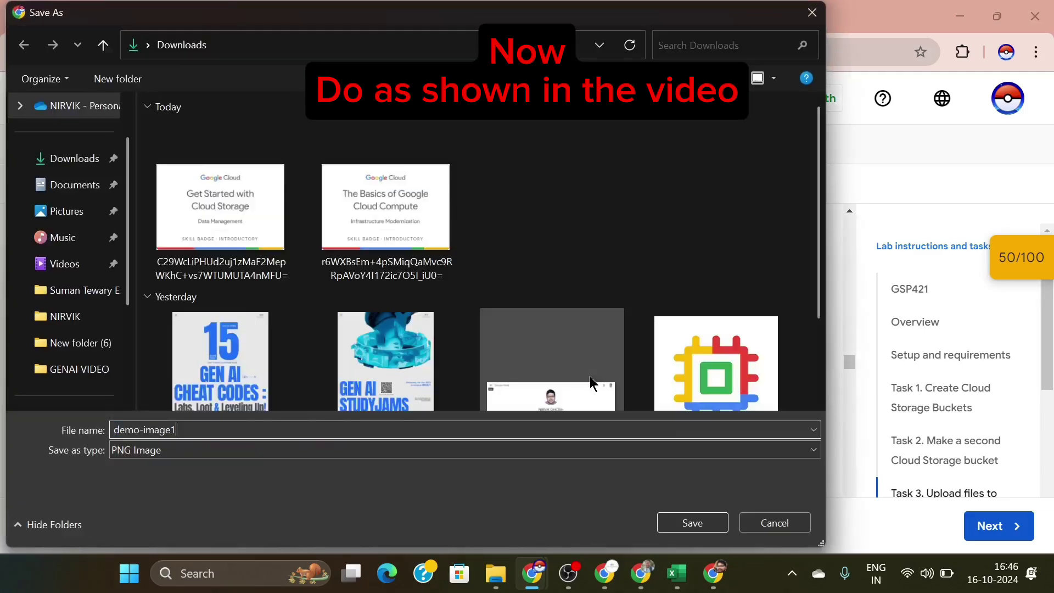
left_click(684, 523)
Step: Save the Ada Lovelace image from the lab's Task 3 to the Downloads folder as a PNG named demo-image2
scroll(656, 375, "down", 3)
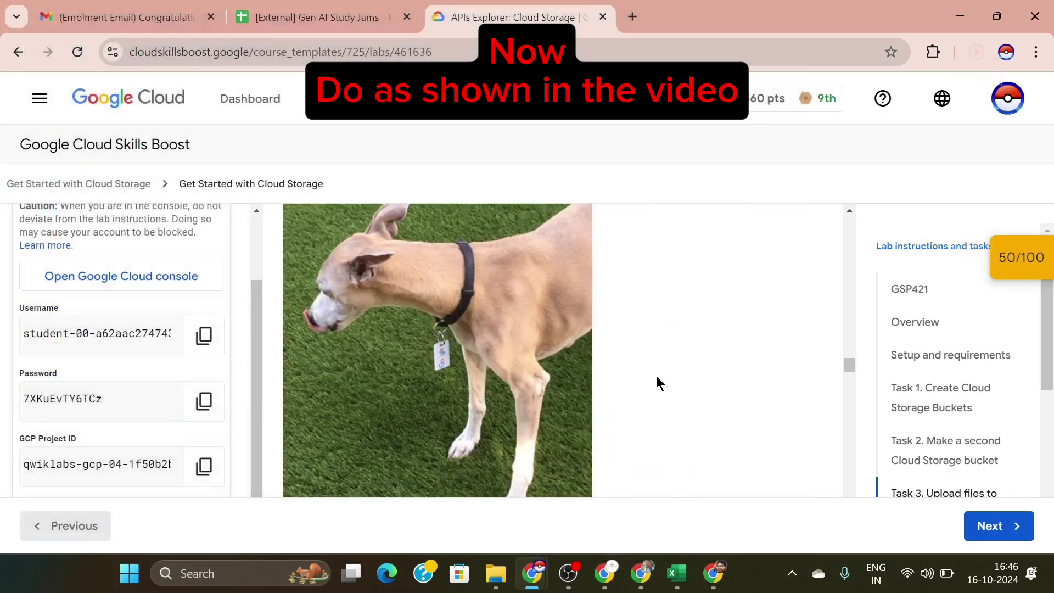
scroll(656, 376, "down", 5)
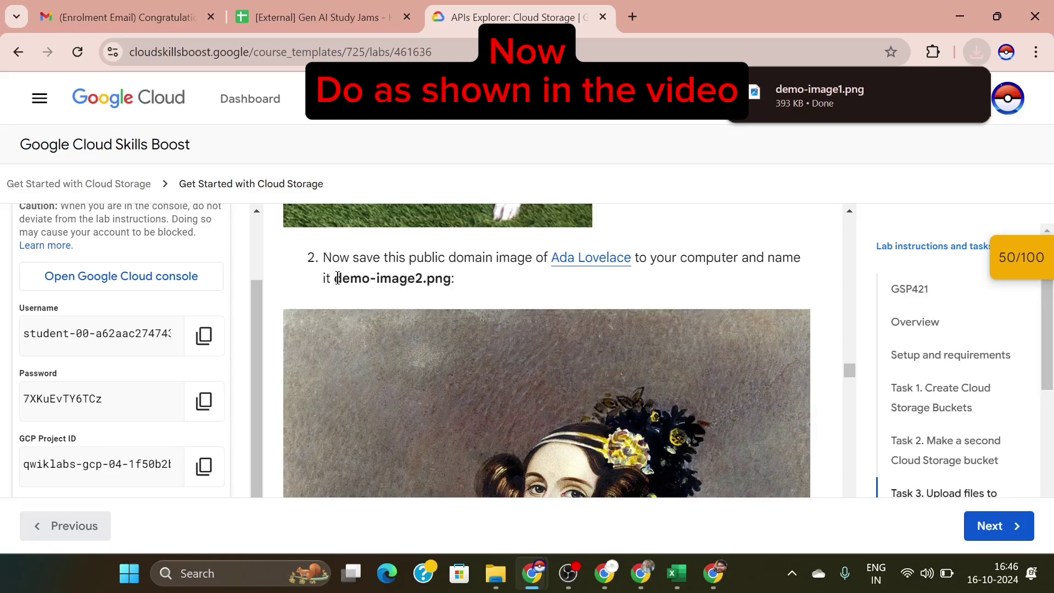
left_click_drag(335, 278, 417, 280)
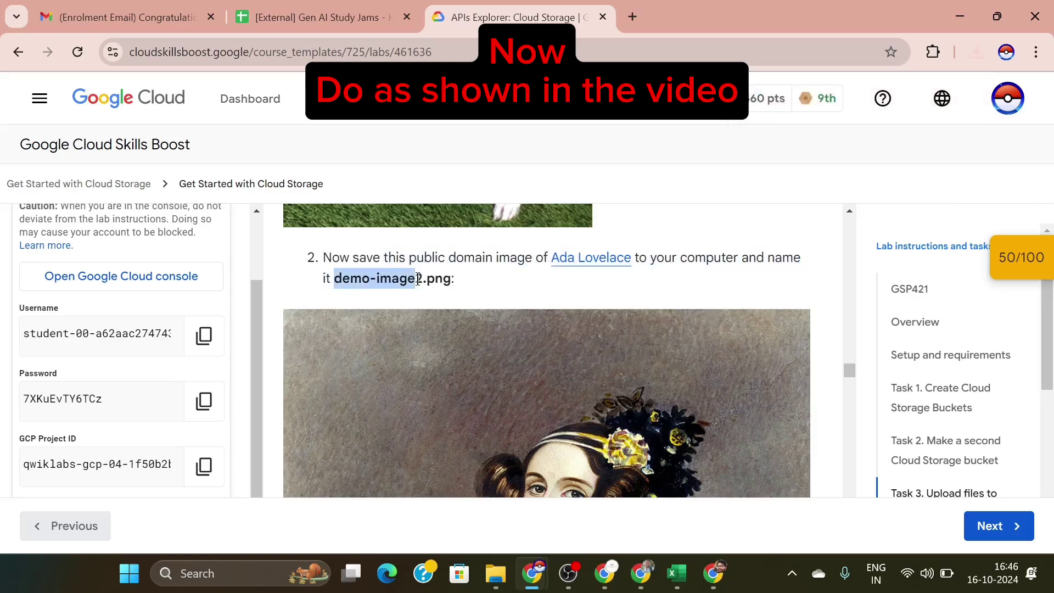
right_click(456, 349)
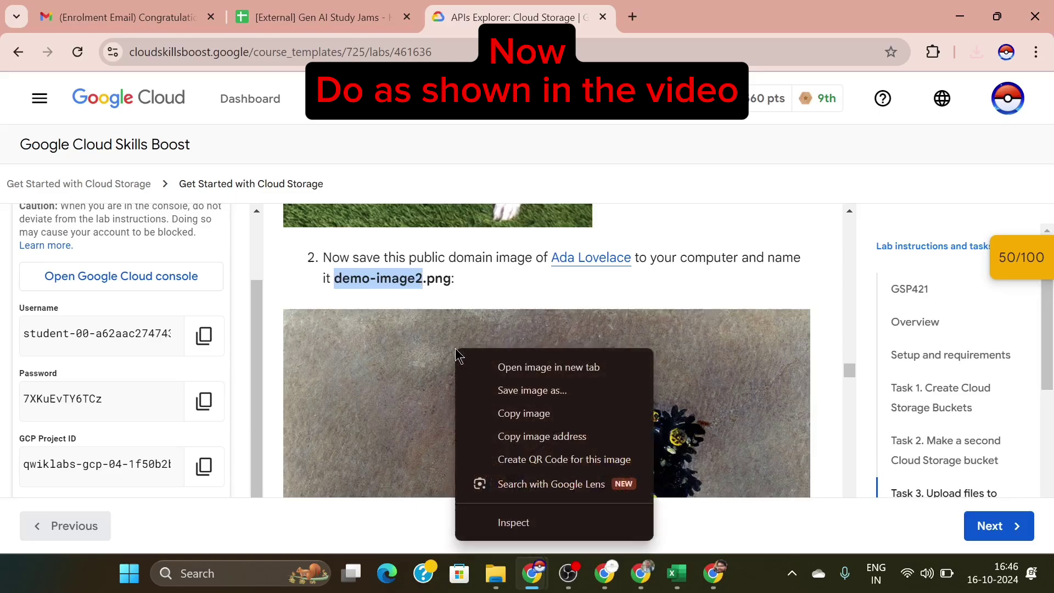
left_click(467, 390)
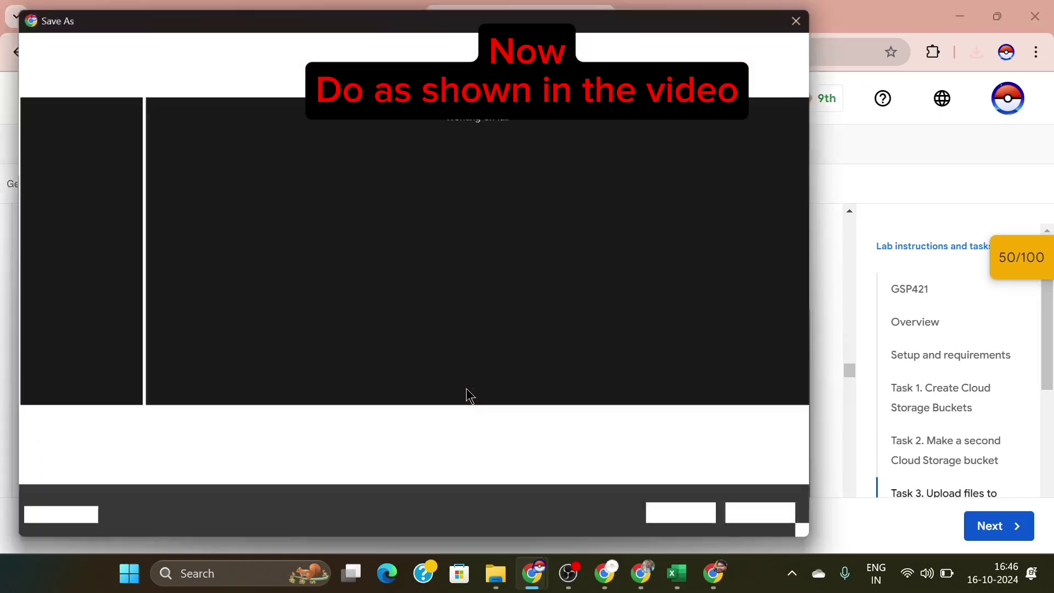
type("demo-image2")
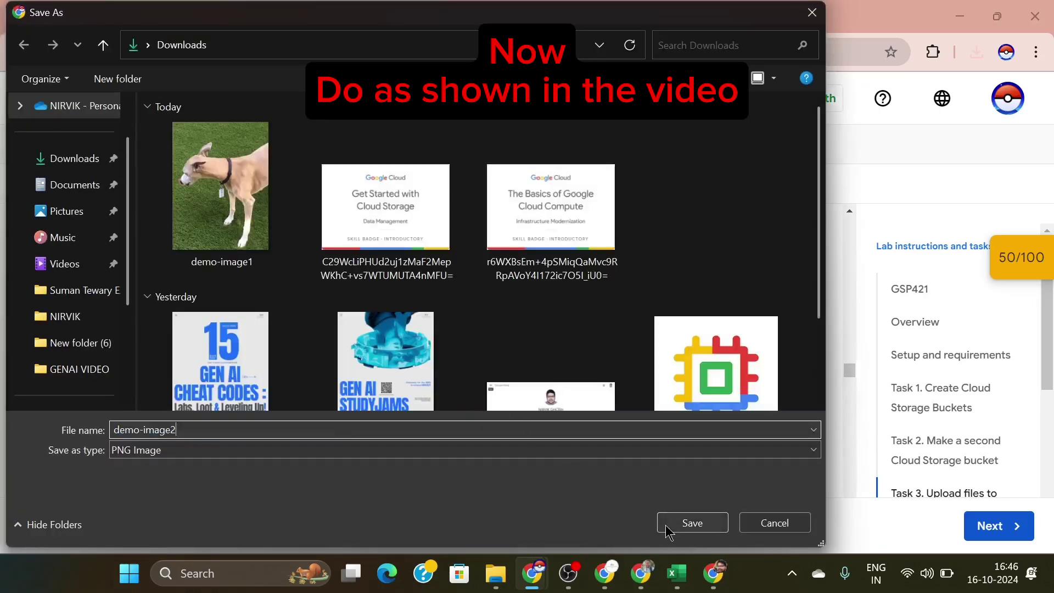
left_click(692, 522)
Step: Review the lab's file upload instructions and sample bucket contents against the bucket list in the Cloud console
scroll(653, 410, "down", 3)
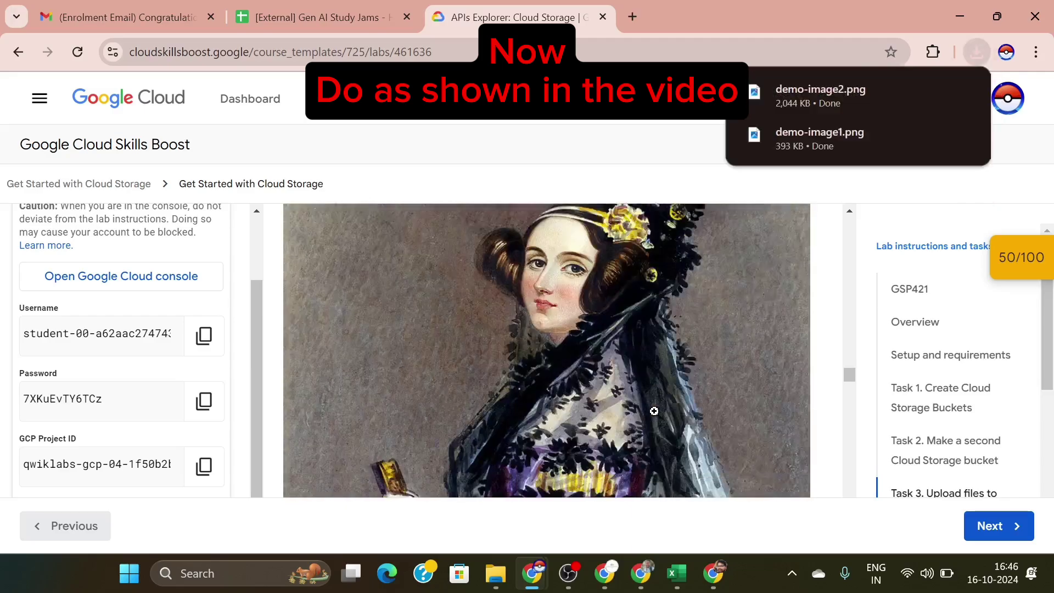
scroll(653, 411, "down", 8)
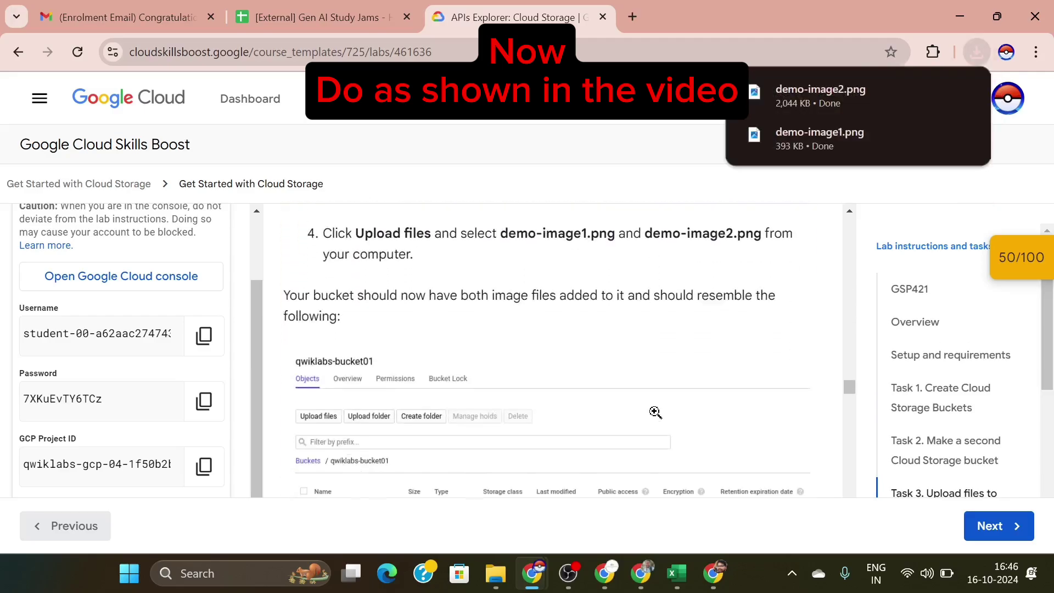
scroll(655, 412, "down", 5)
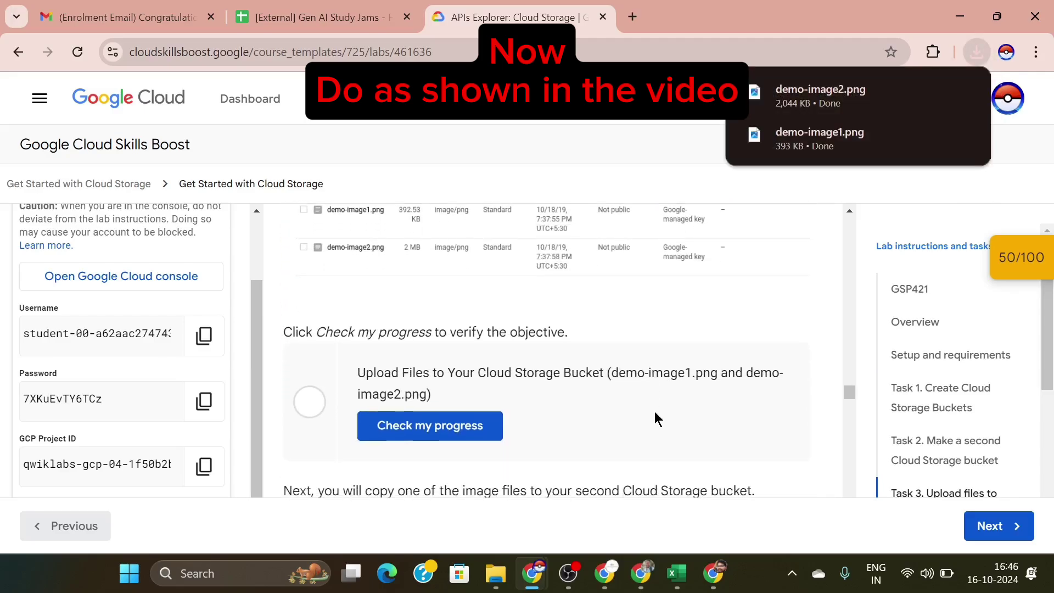
mouse_move(532, 573)
left_click(555, 502)
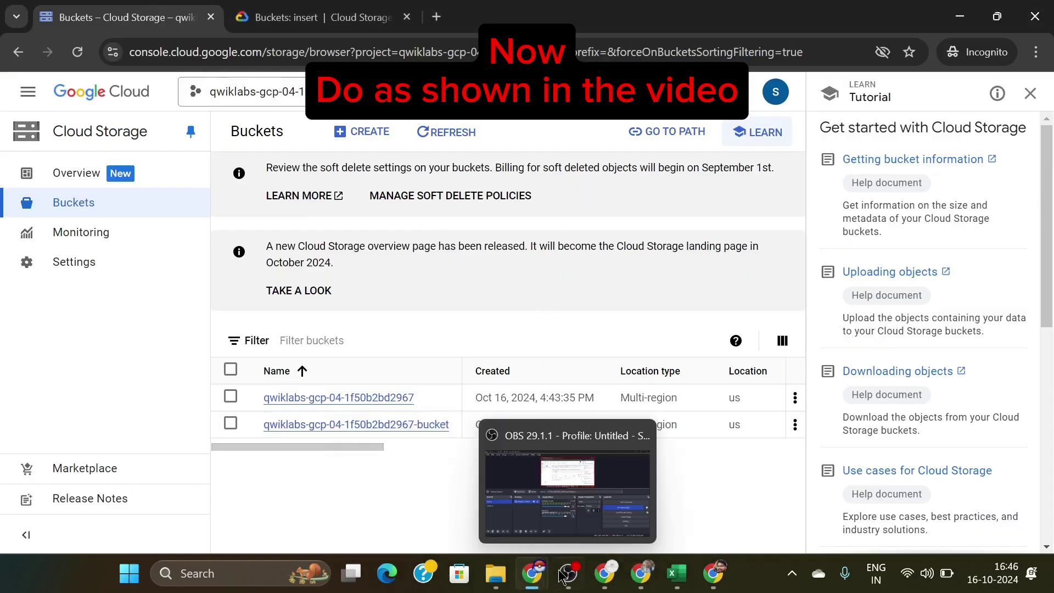
mouse_move(532, 573)
left_click(453, 431)
scroll(453, 431, "up", 5)
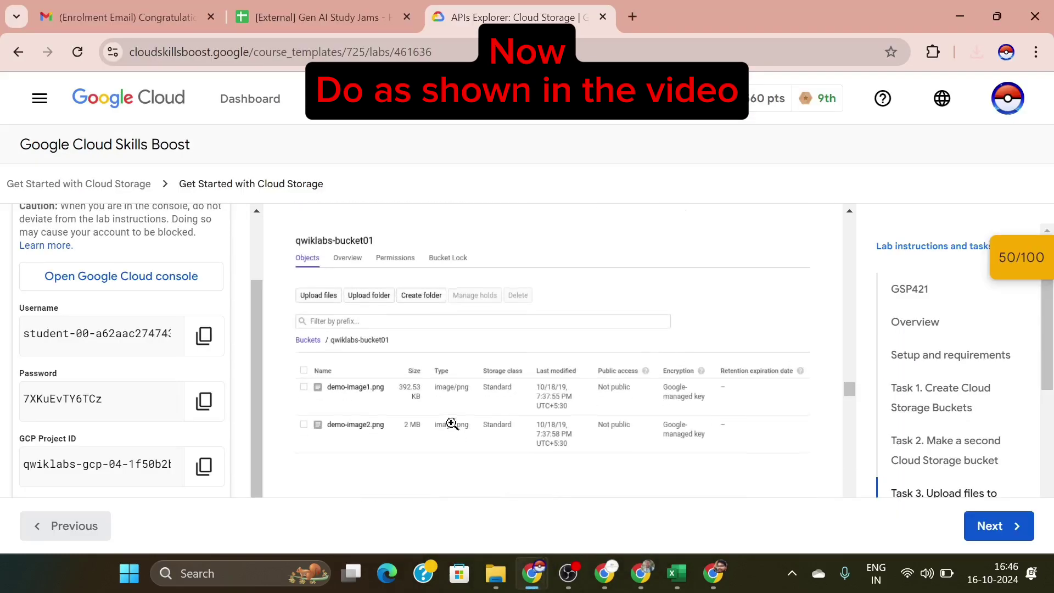
scroll(453, 424, "down", 1)
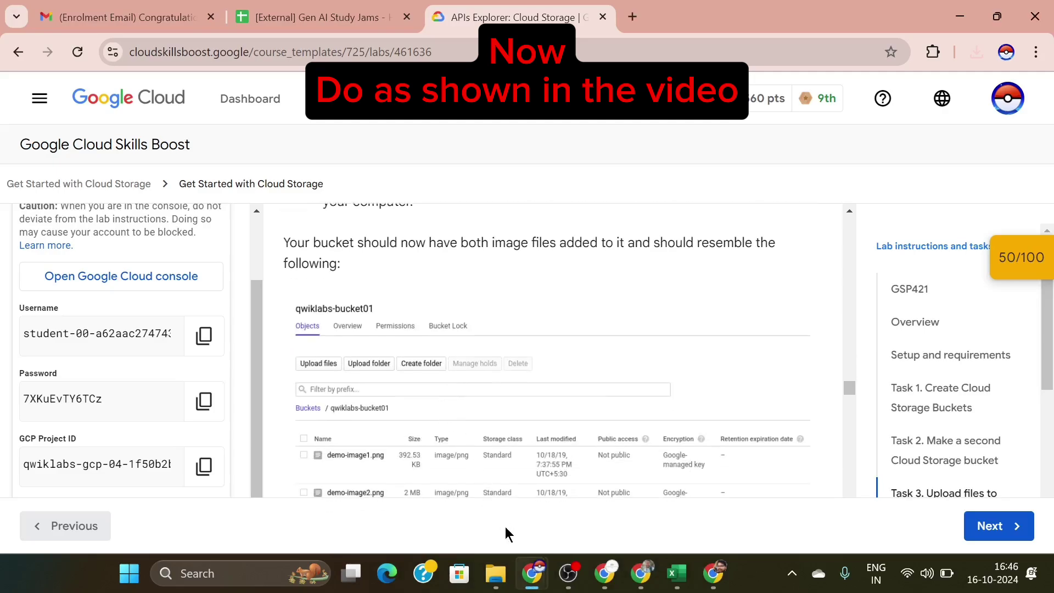
mouse_move(532, 573)
left_click(589, 464)
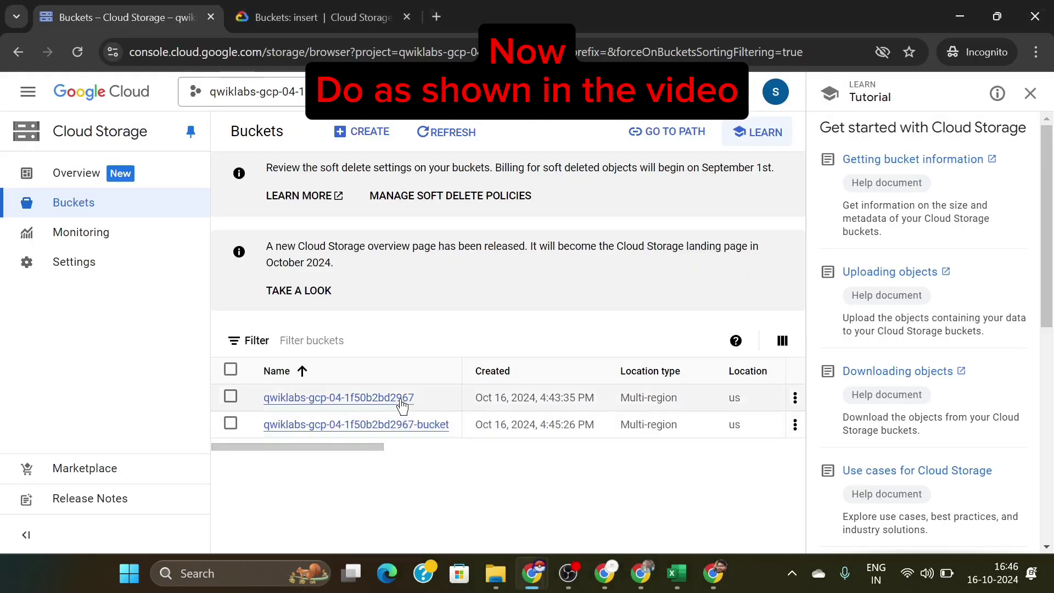
Step: Open the qwiklabs-gcp-04-1f50b2bd2967 bucket's details and close the Learn tutorial panel
left_click(401, 402)
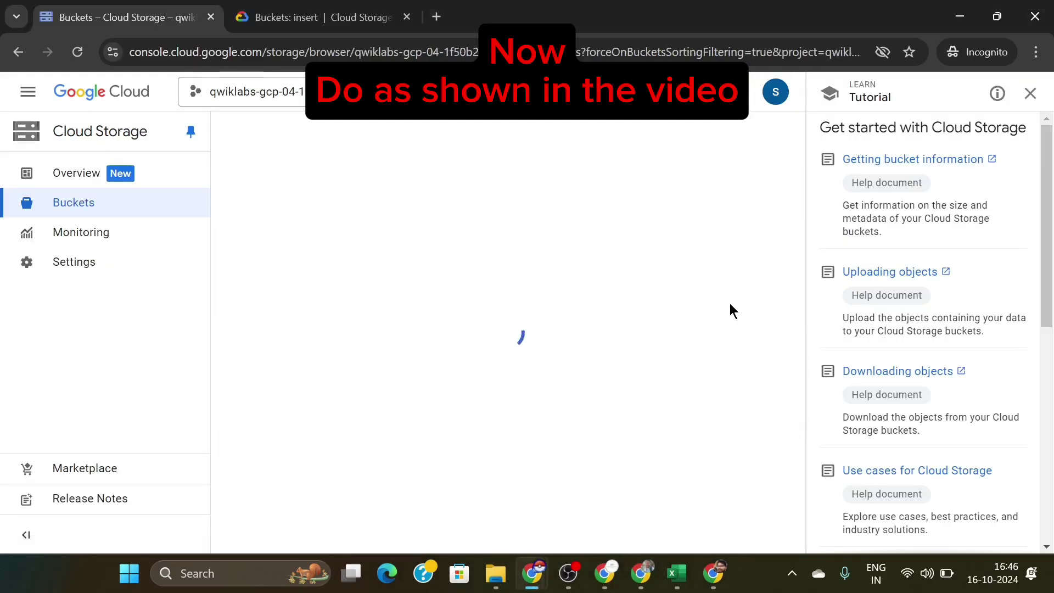
left_click(1031, 94)
left_click(1035, 95)
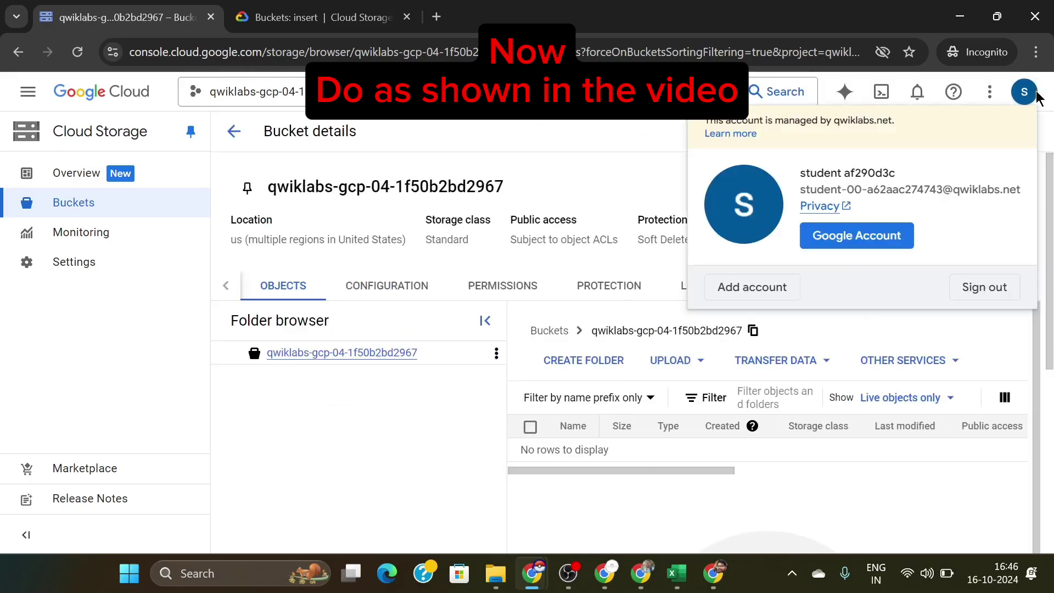
left_click(1036, 95)
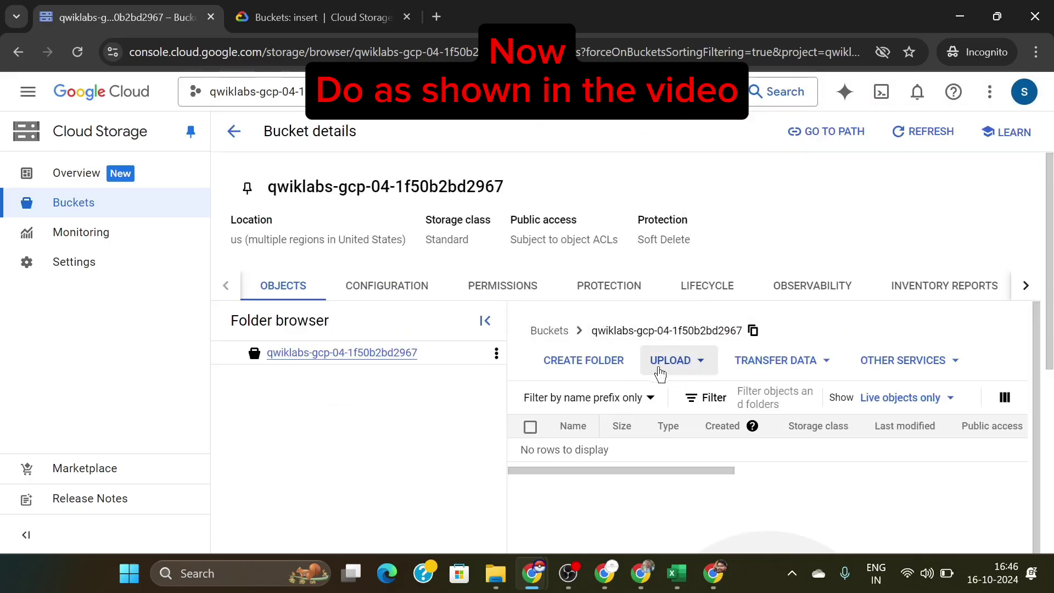
Step: Recheck the lab's sample bucket contents and upload demo-image1 and demo-image2 from Downloads into the open bucket
mouse_move(541, 571)
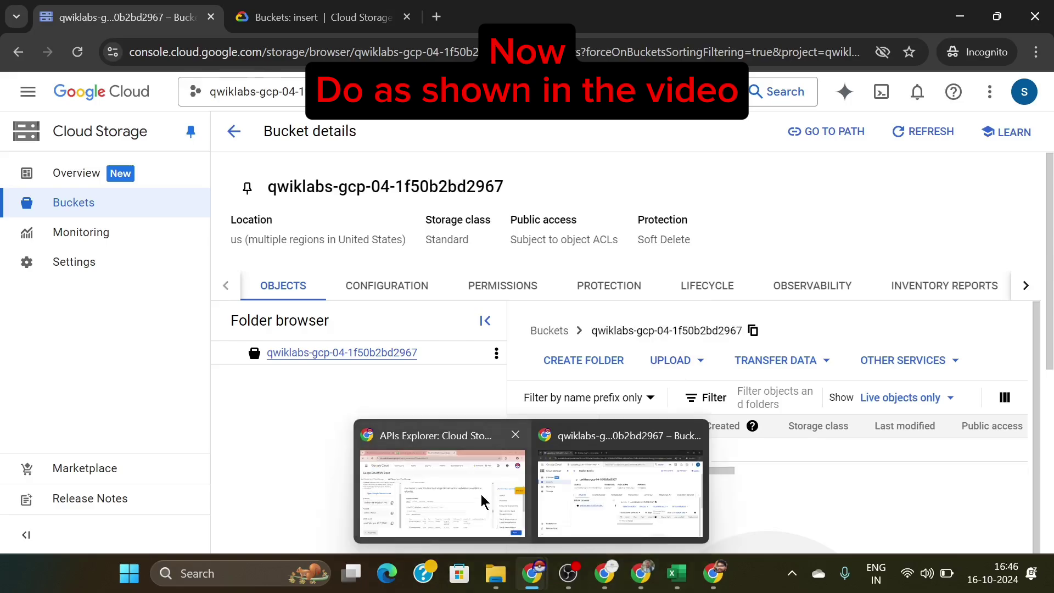
left_click(482, 499)
scroll(481, 439, "down", 1)
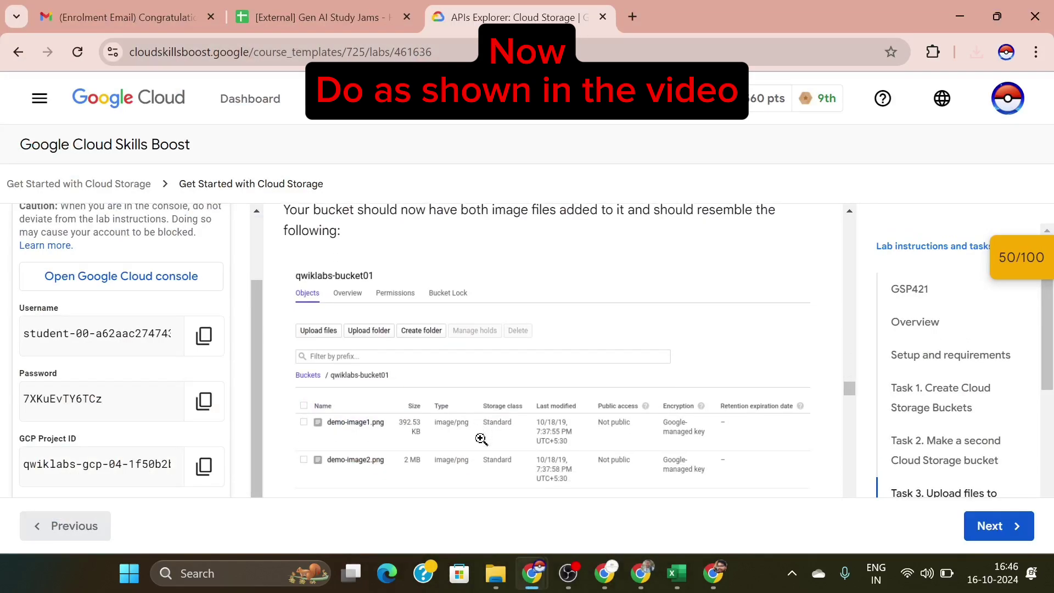
mouse_move(529, 568)
left_click(571, 503)
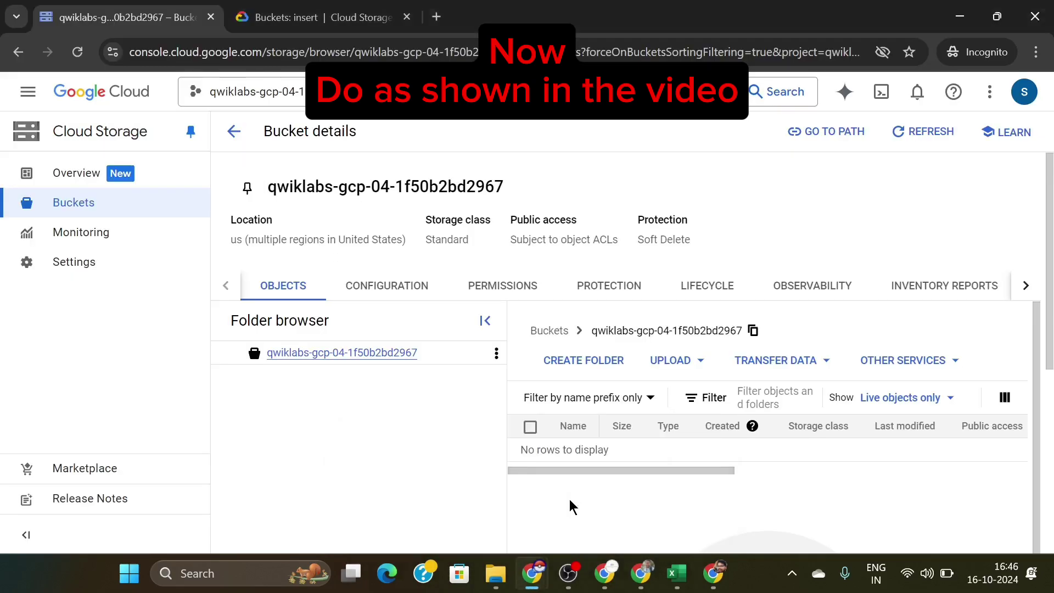
left_click(660, 361)
left_click(670, 392)
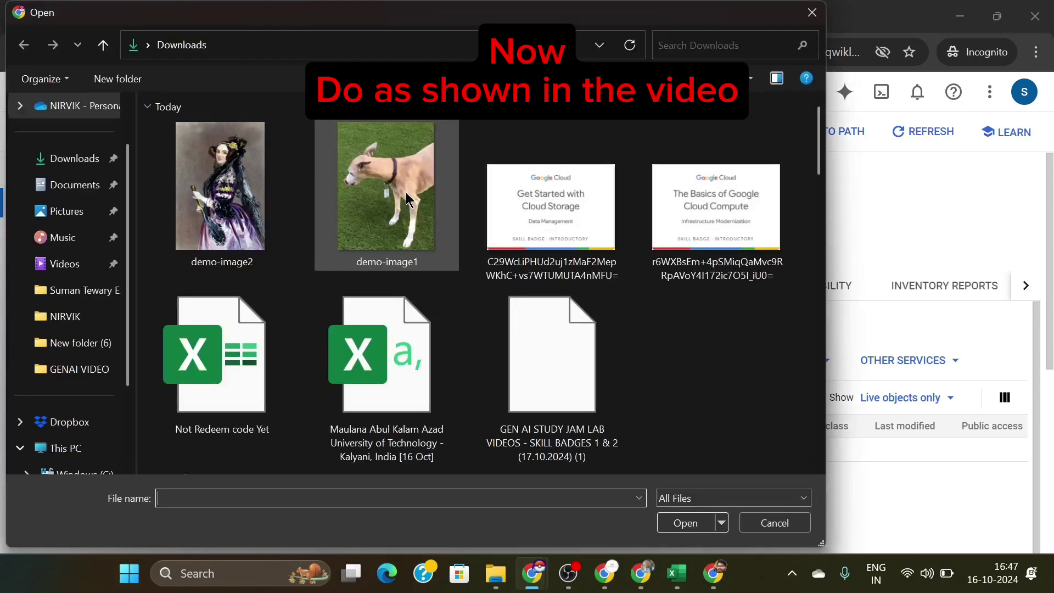
left_click(260, 184, "ctrl")
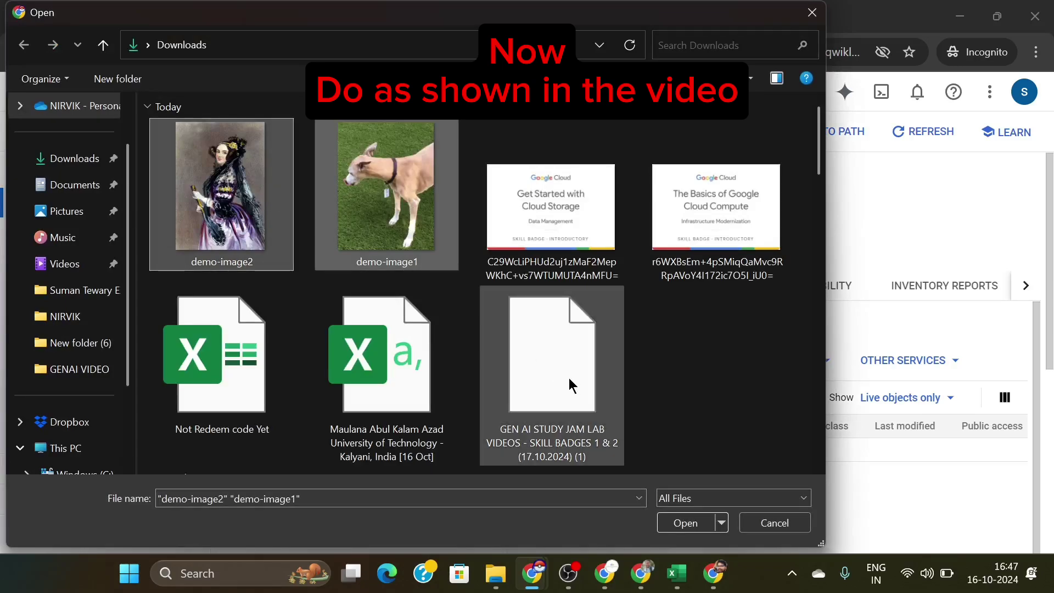
left_click(685, 523)
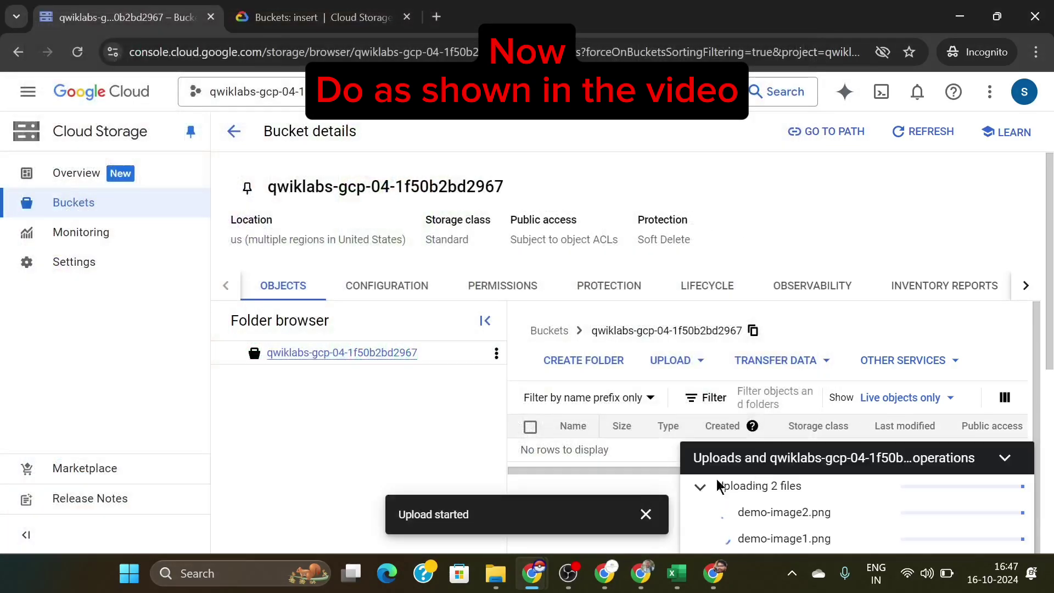
Step: Return to the lab page and check the progress of the Upload Files to Your Cloud Storage Bucket objective
mouse_move(539, 587)
left_click(470, 487)
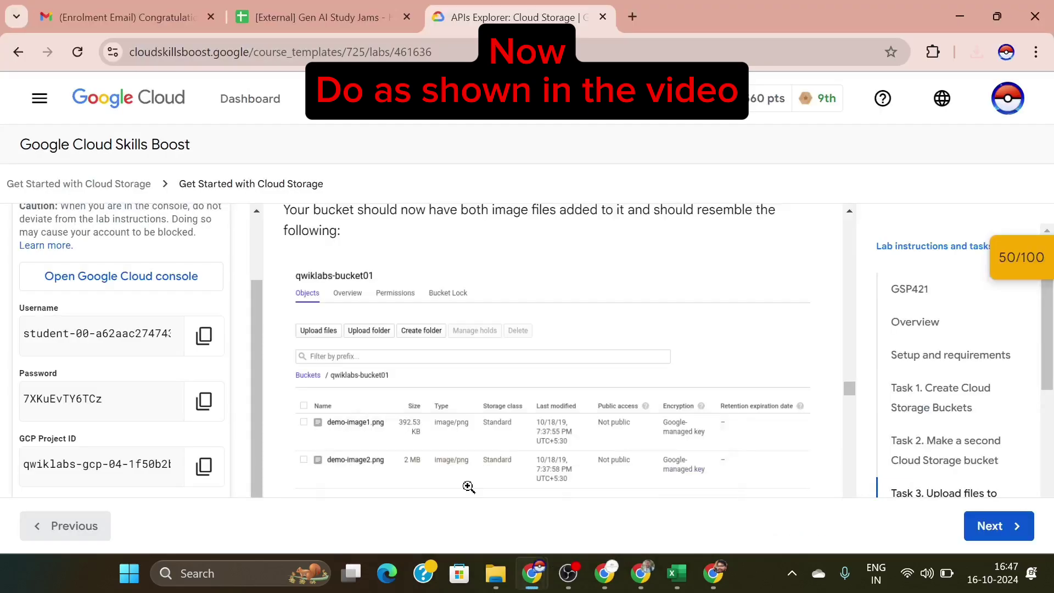
scroll(466, 442, "down", 3)
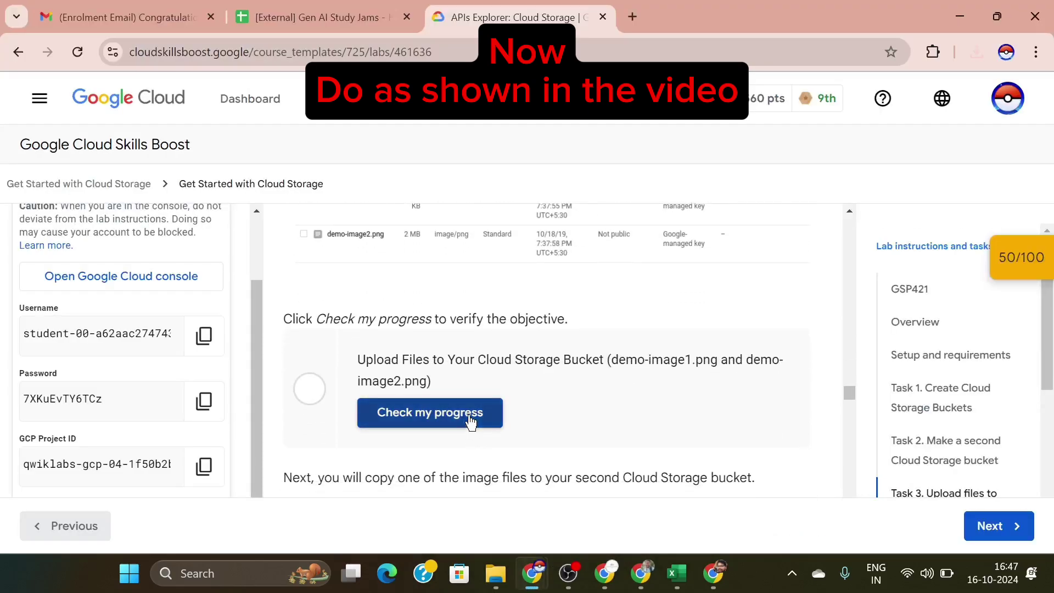
left_click(469, 415)
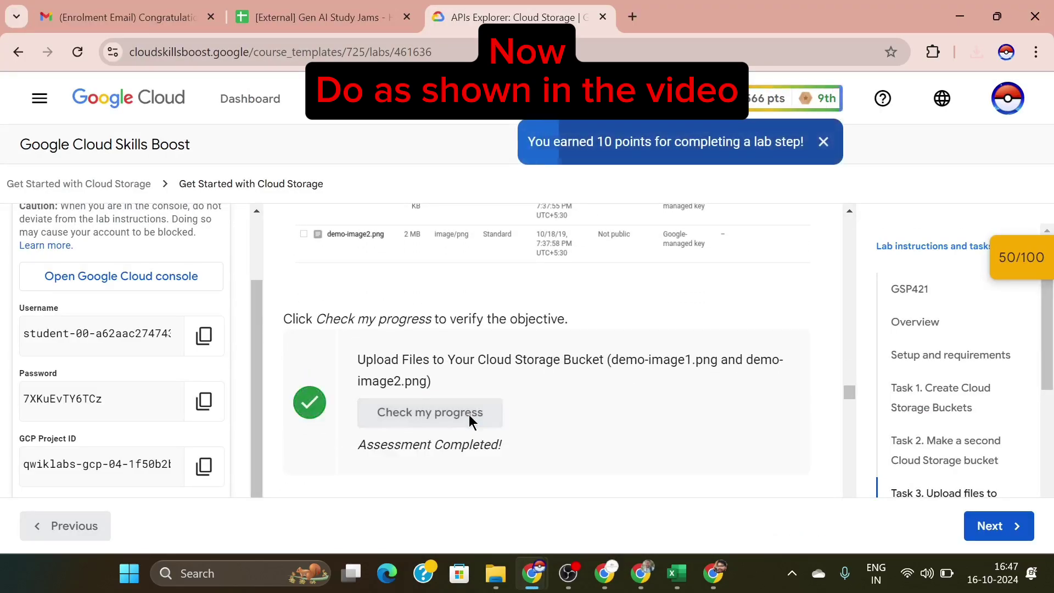
mouse_move(568, 573)
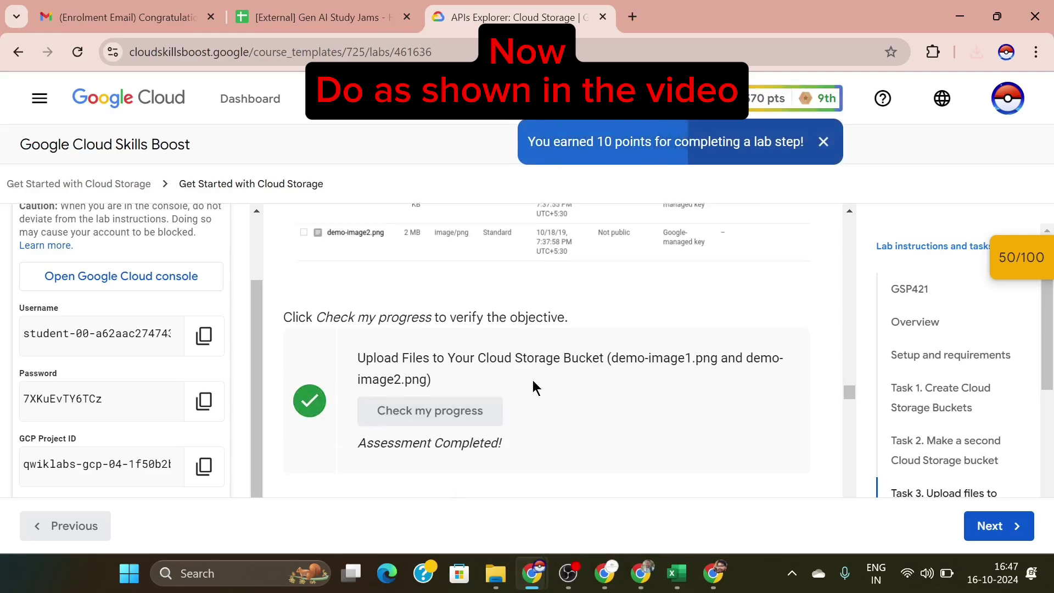
Step: Review the lab's checkpoint scores and read the Task 4 instructions for copying files between buckets
scroll(532, 379, "down", 5)
left_click(1020, 258)
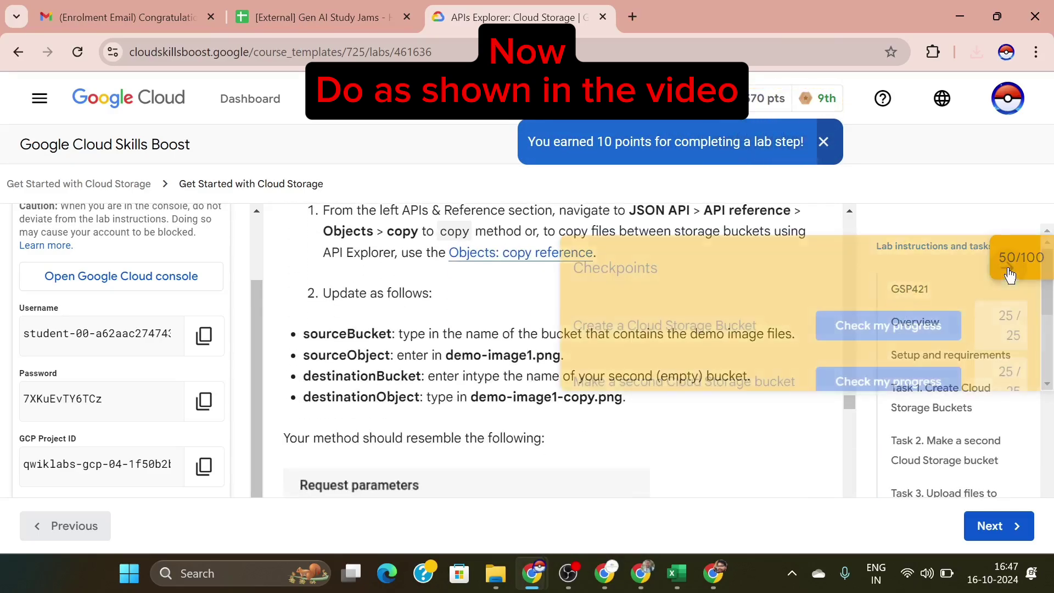
scroll(951, 291, "down", 2)
scroll(951, 291, "down", 1)
scroll(951, 291, "up", 2)
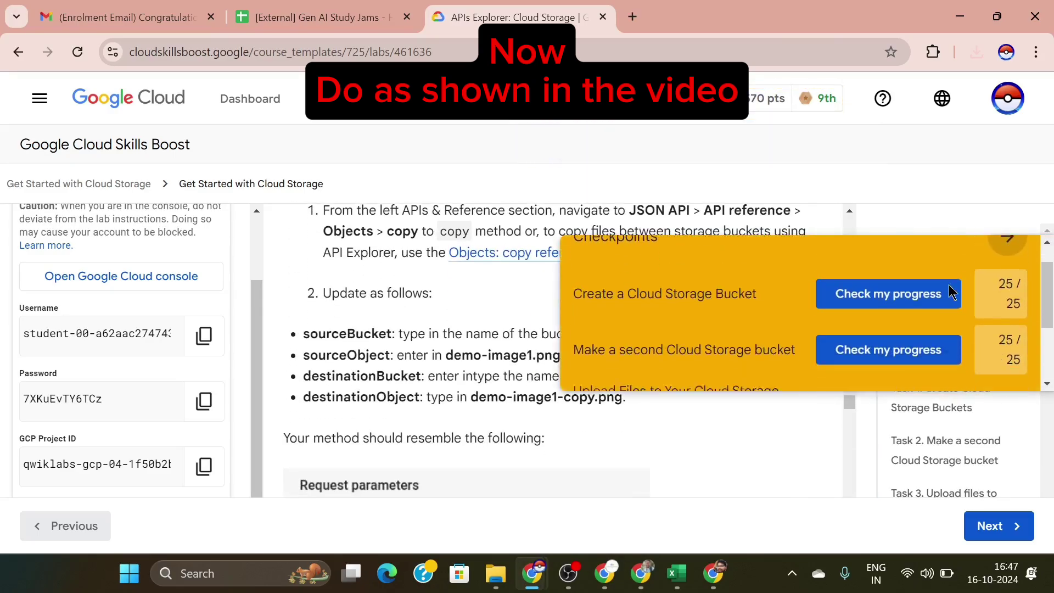
scroll(951, 291, "down", 1)
scroll(951, 291, "up", 1)
scroll(952, 291, "down", 1)
scroll(953, 291, "up", 2)
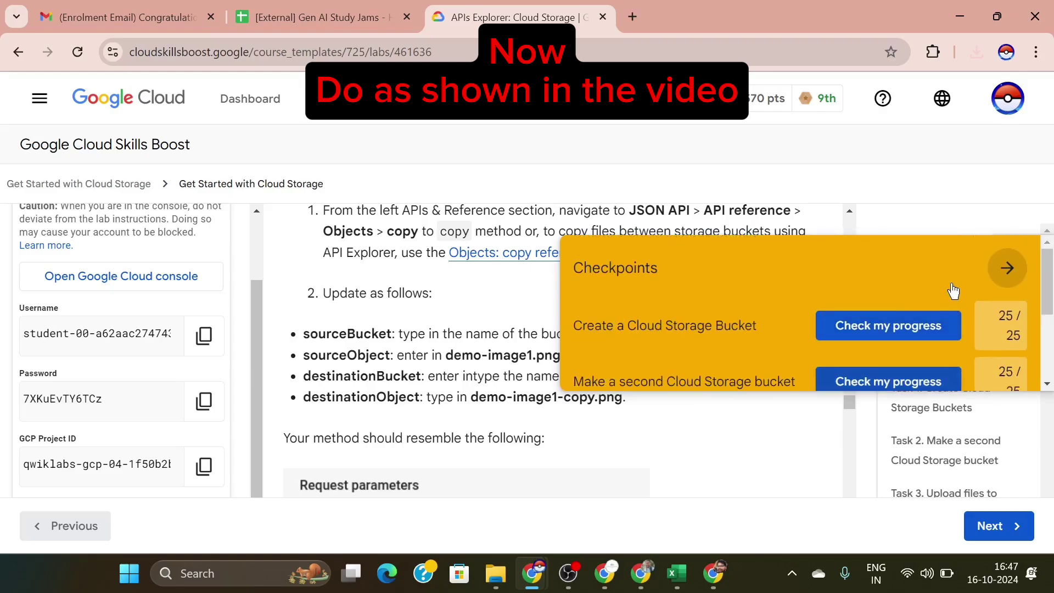
left_click(1013, 268)
scroll(673, 259, "up", 3)
scroll(673, 259, "down", 2)
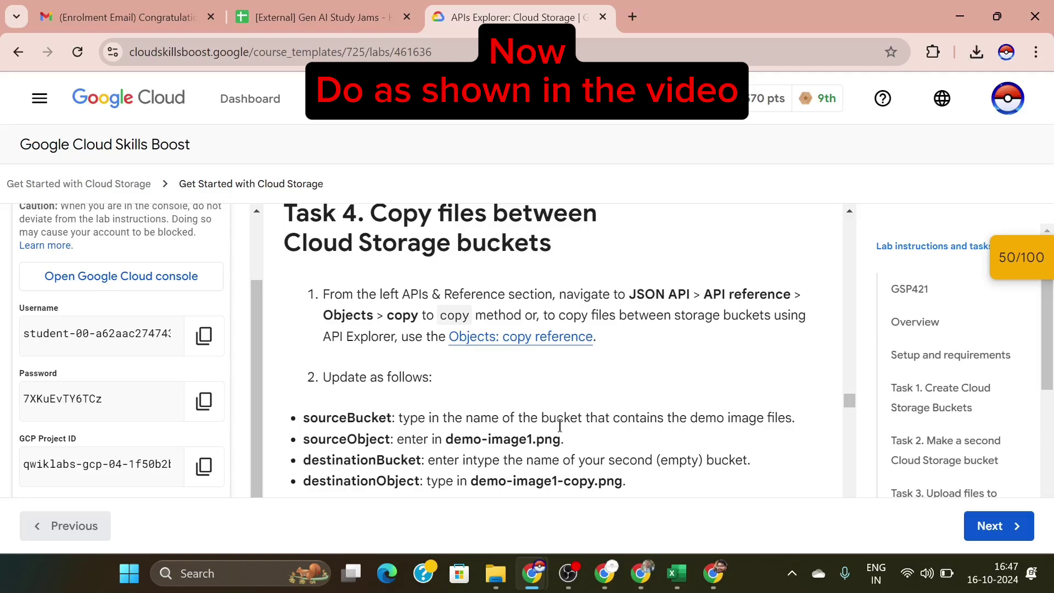
Step: Switch to the Buckets: insert documentation and look through the JSON API reference navigation for the Objects section
mouse_move(537, 568)
left_click(617, 493)
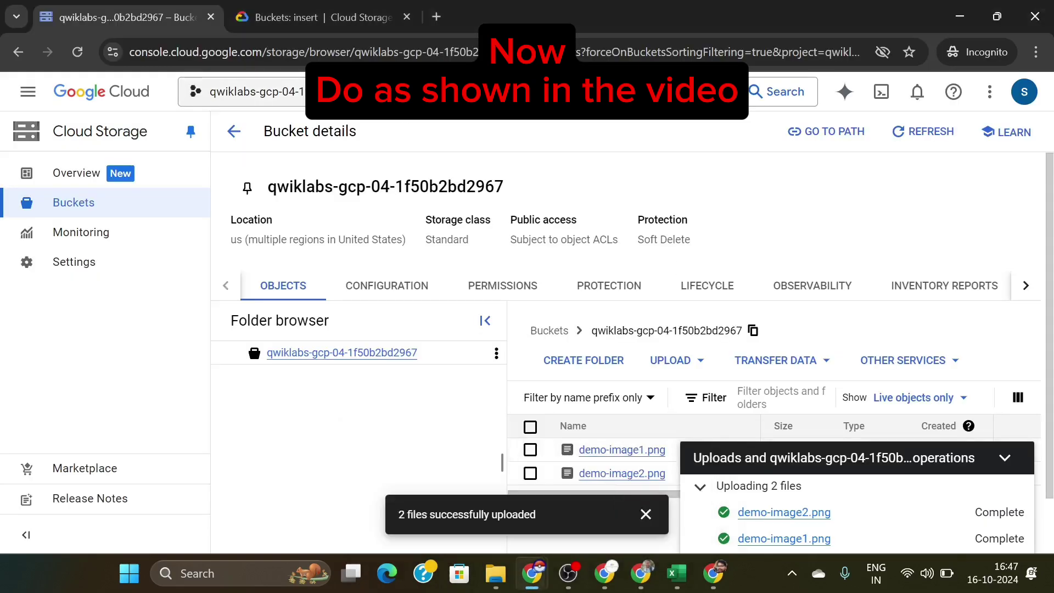
left_click(342, 8)
scroll(71, 281, "down", 4)
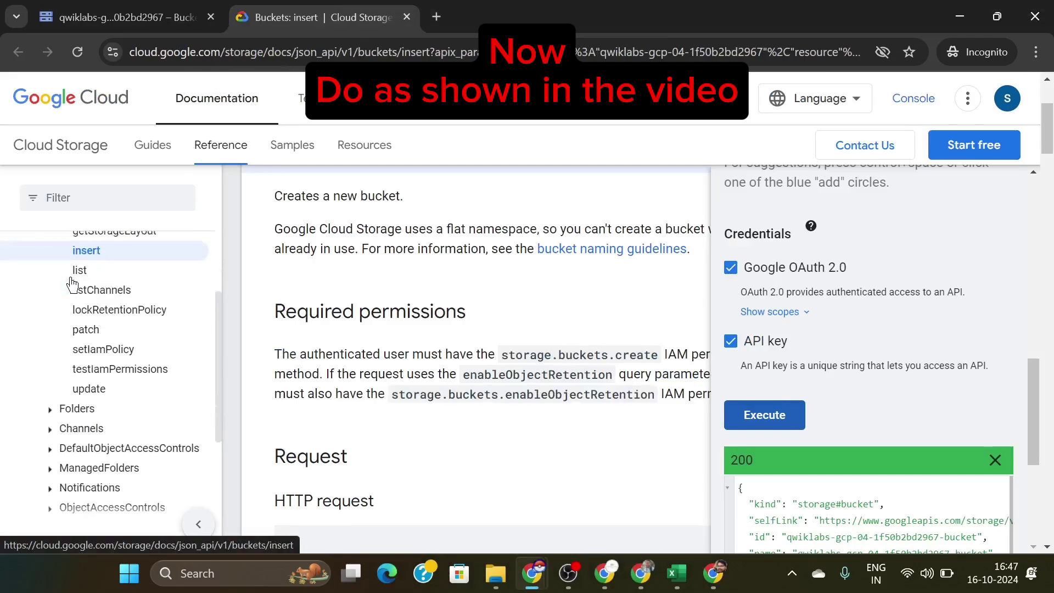
scroll(71, 283, "down", 3)
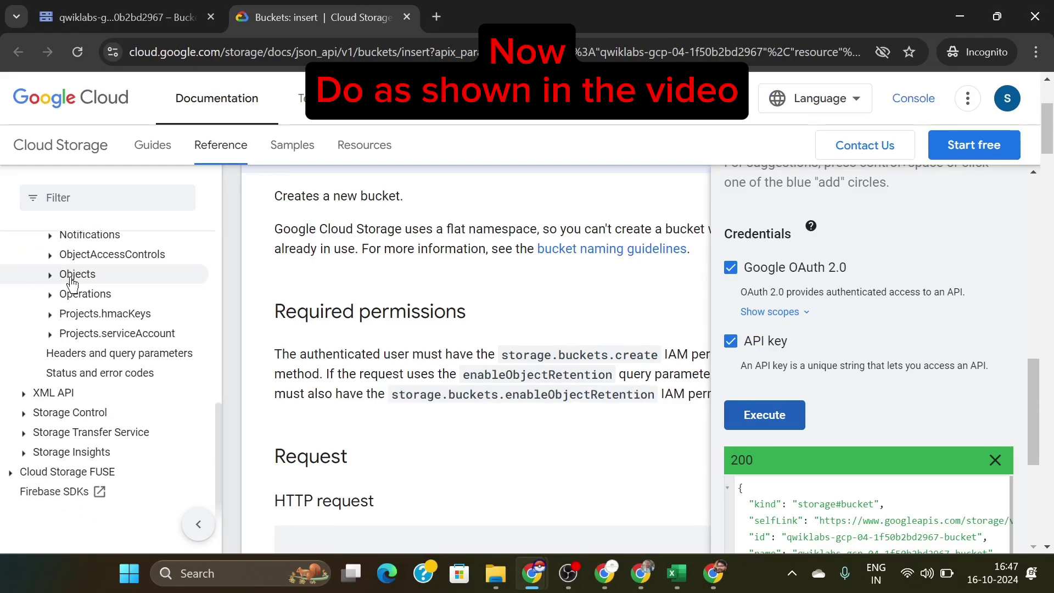
scroll(71, 283, "up", 3)
scroll(73, 283, "up", 6)
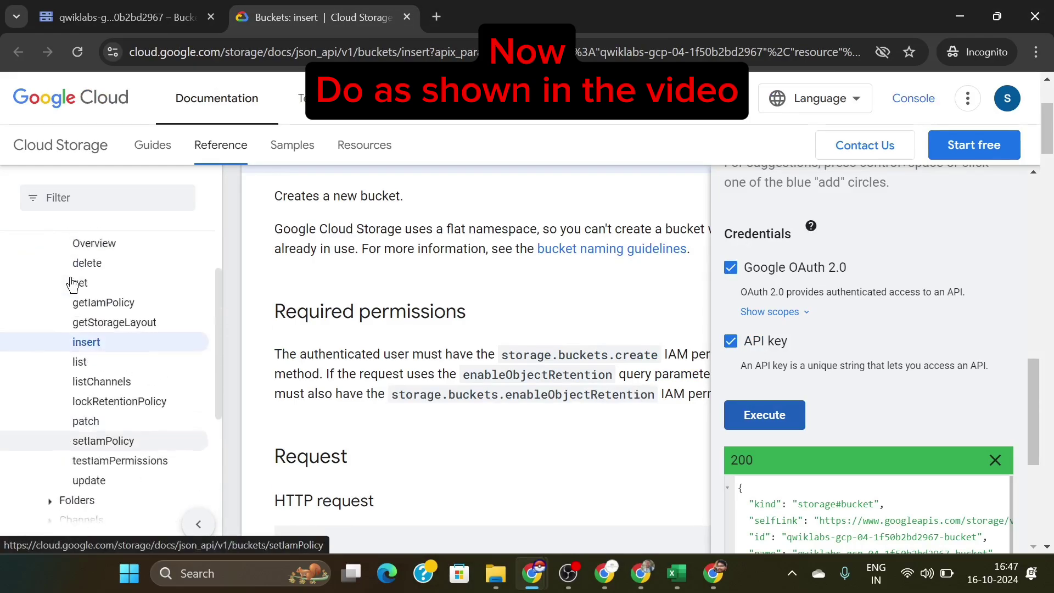
scroll(72, 285, "down", 2)
scroll(71, 284, "up", 3)
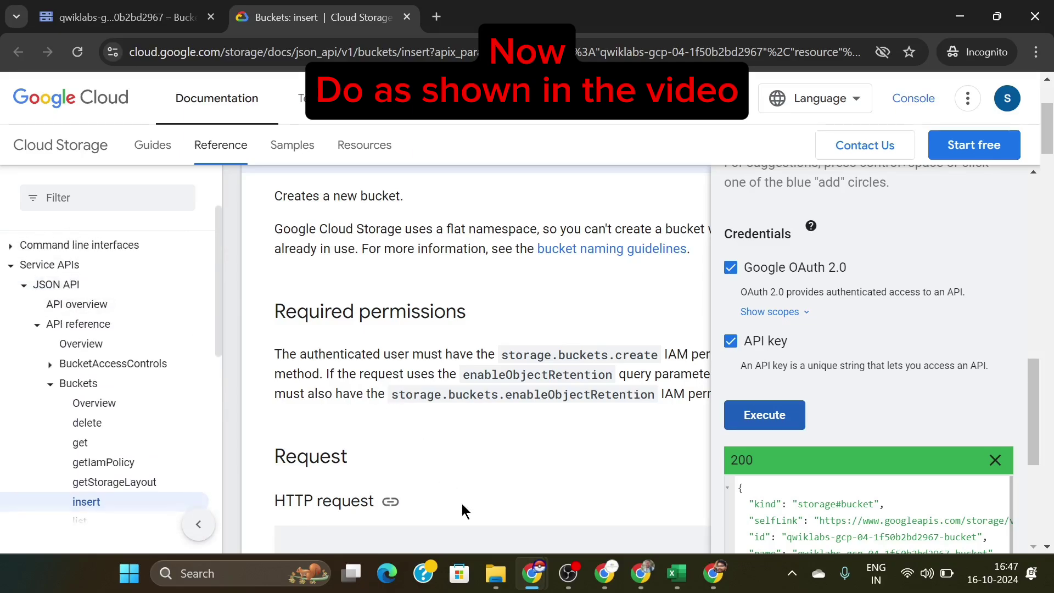
Step: Recheck the Task 4 directions and open the Objects copy method in the JSON API reference
left_click(522, 562)
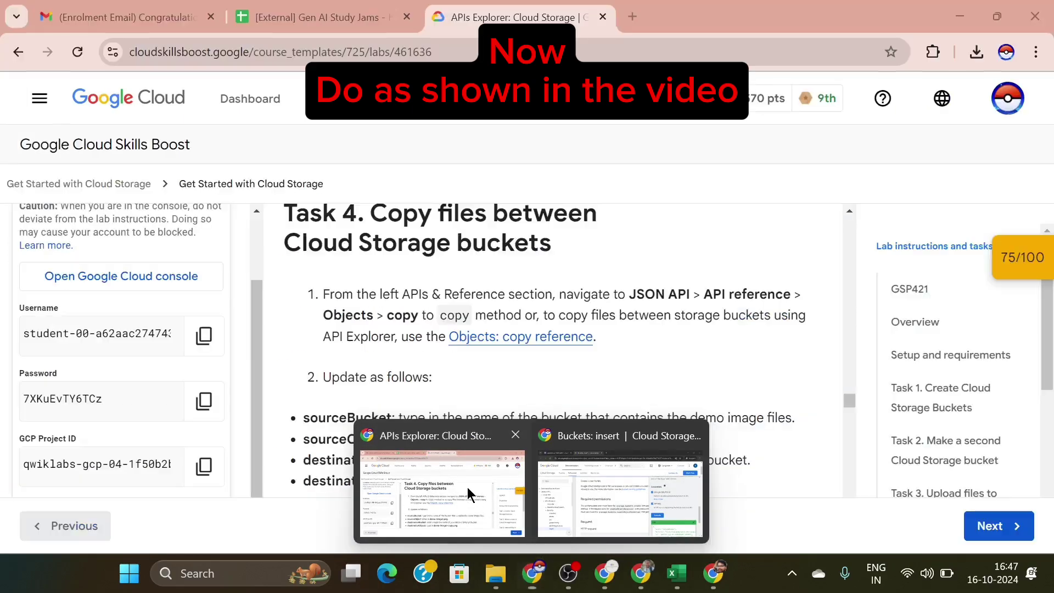
left_click(466, 488)
left_click(531, 574)
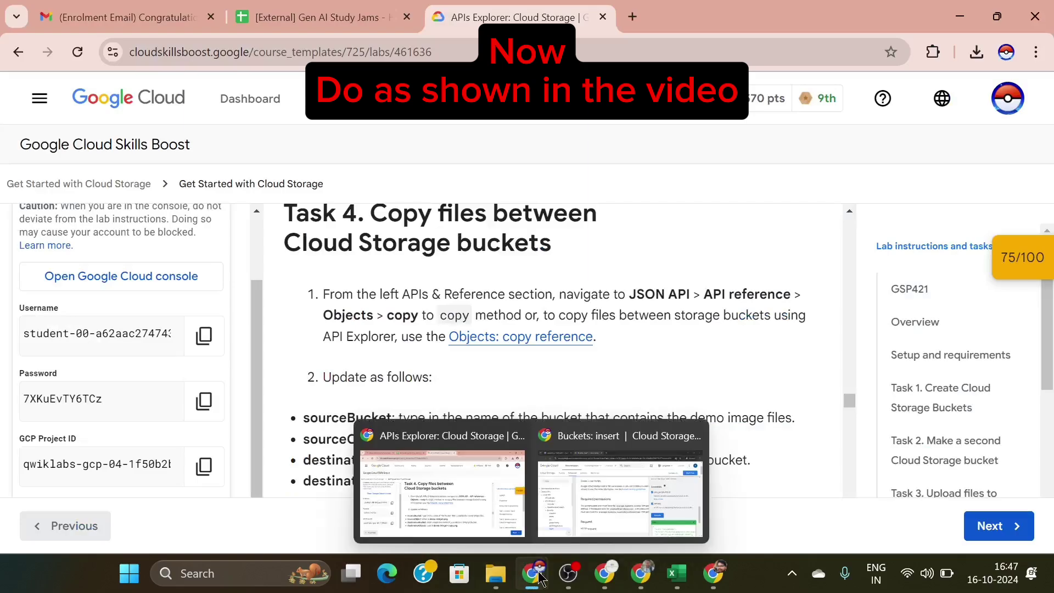
left_click(576, 494)
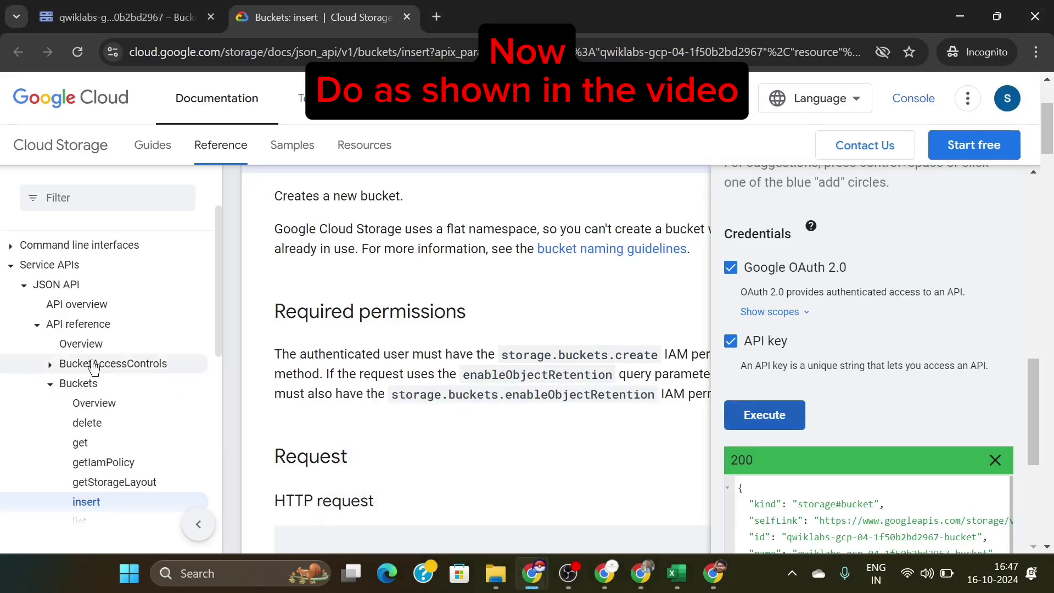
scroll(89, 362, "down", 6)
scroll(90, 359, "down", 1)
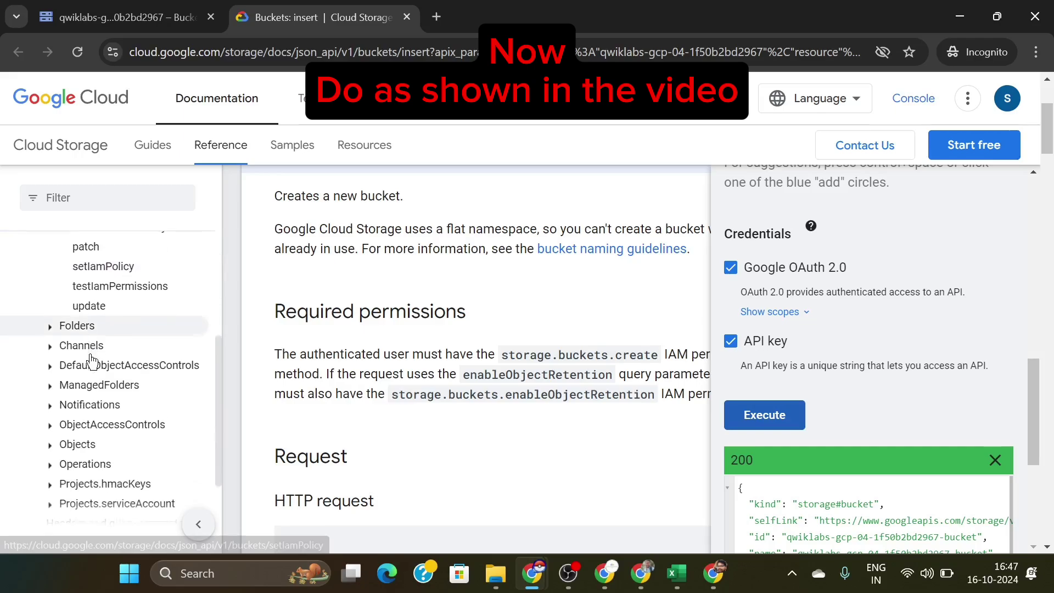
left_click(52, 442)
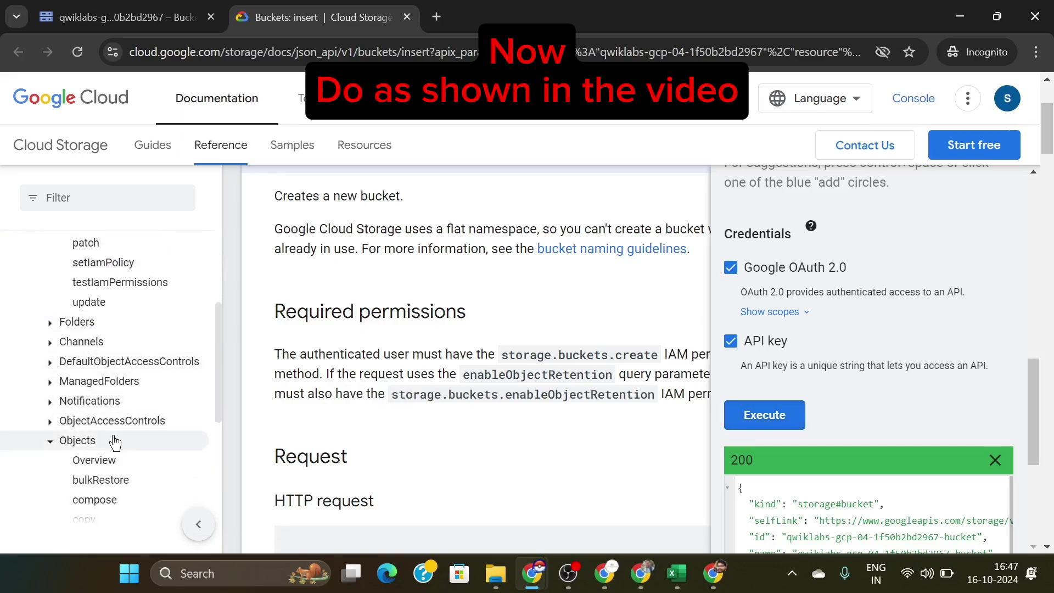
scroll(111, 441, "down", 3)
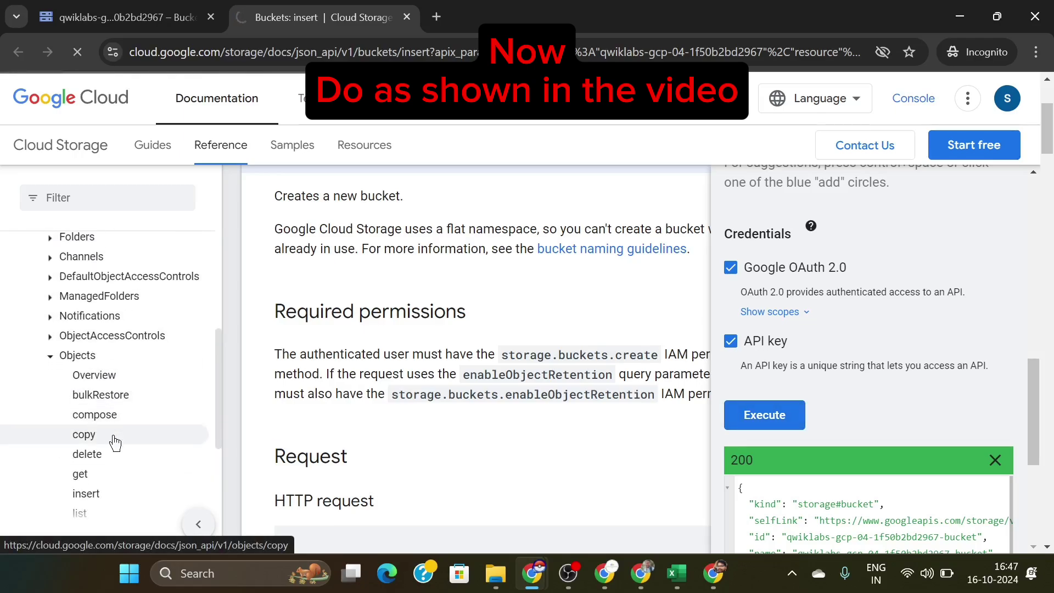
left_click(113, 436)
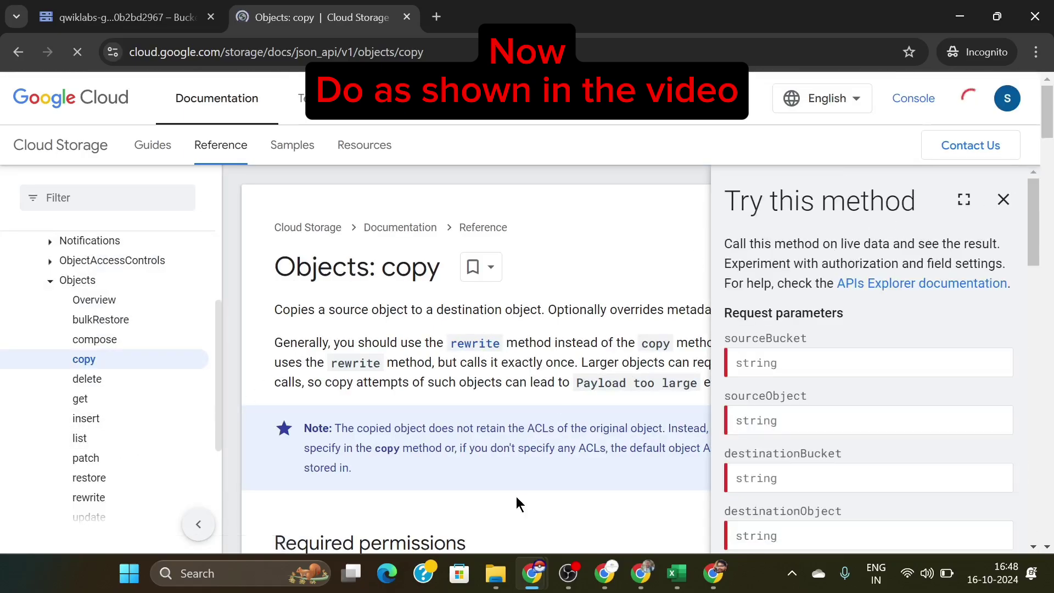
Step: Check the lab's copy parameters and set sourceBucket to the lab's GCP Project ID, qwiklabs-gcp-04-1f50b2bd2967
mouse_move(527, 566)
left_click(477, 494)
scroll(459, 469, "down", 2)
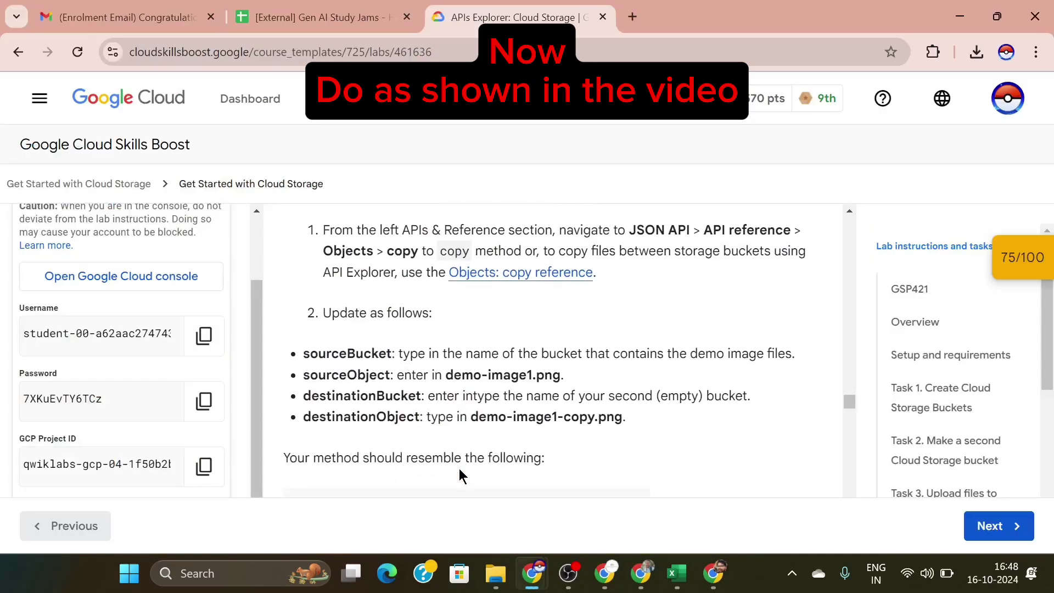
mouse_move(531, 571)
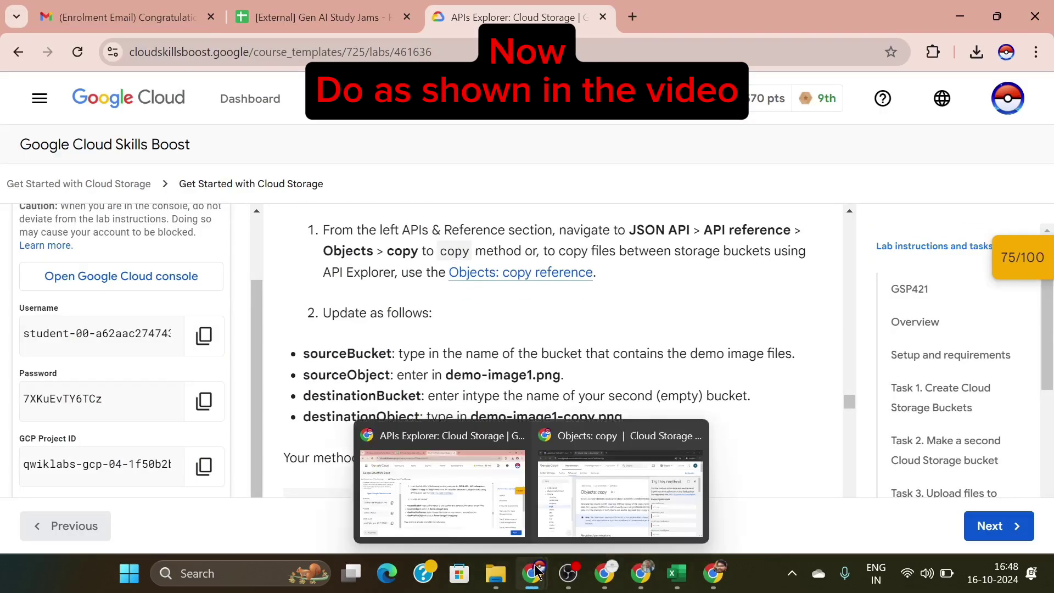
left_click(580, 506)
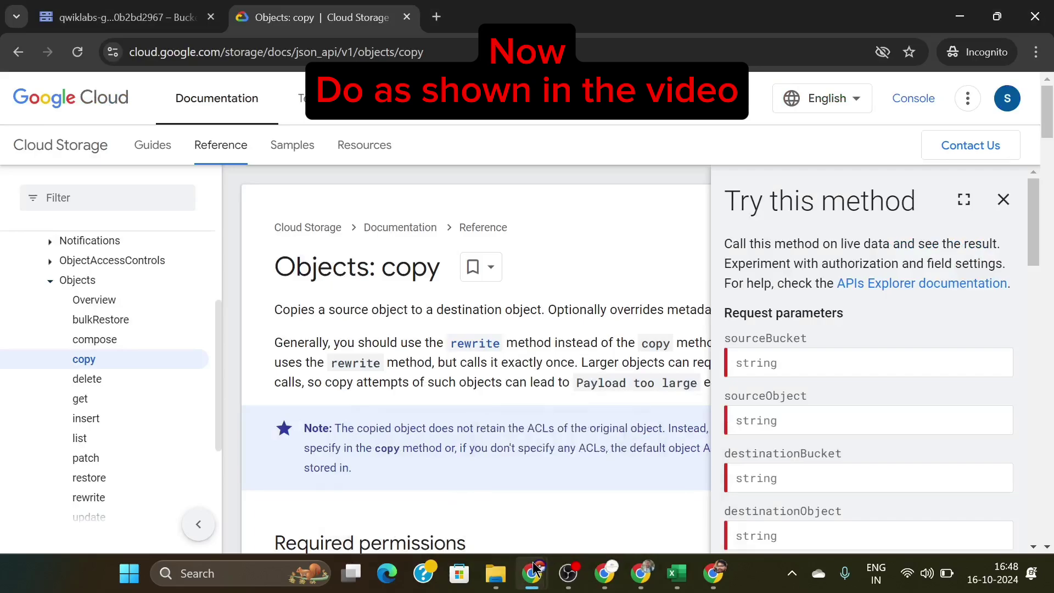
left_click(474, 471)
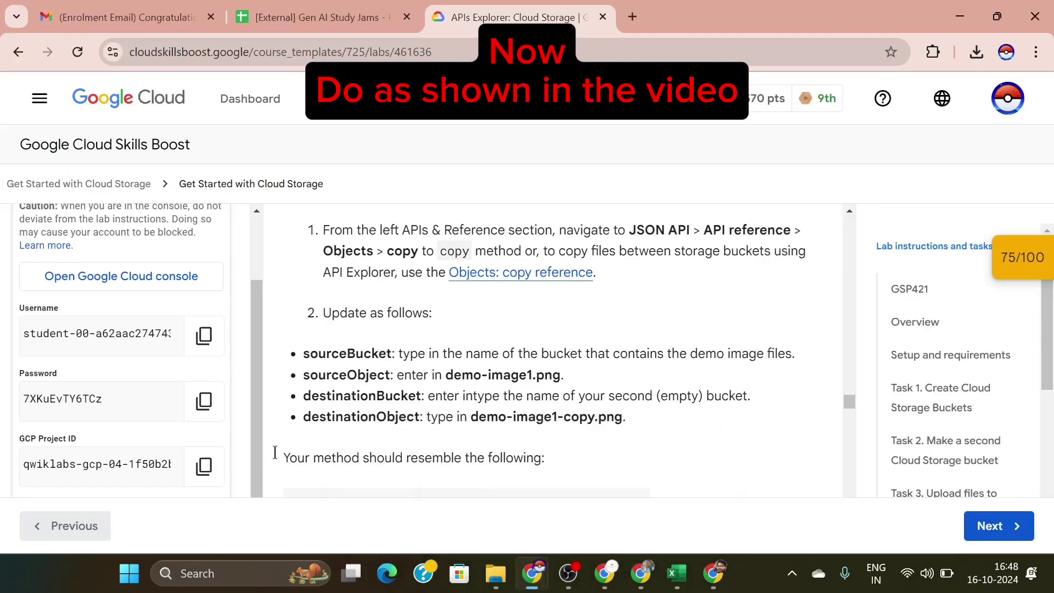
left_click(204, 466)
mouse_move(521, 558)
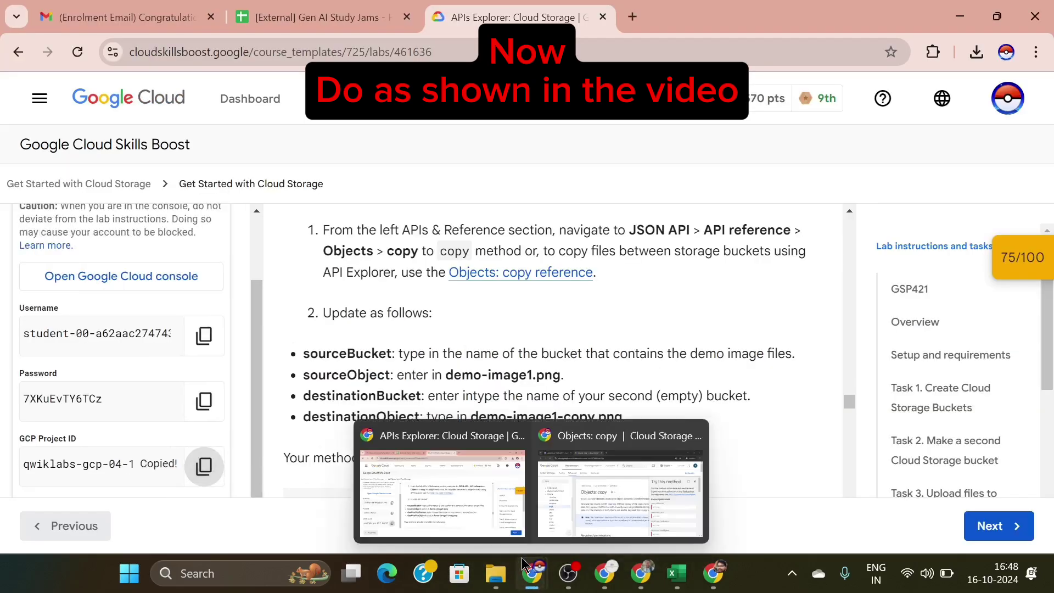
left_click(580, 506)
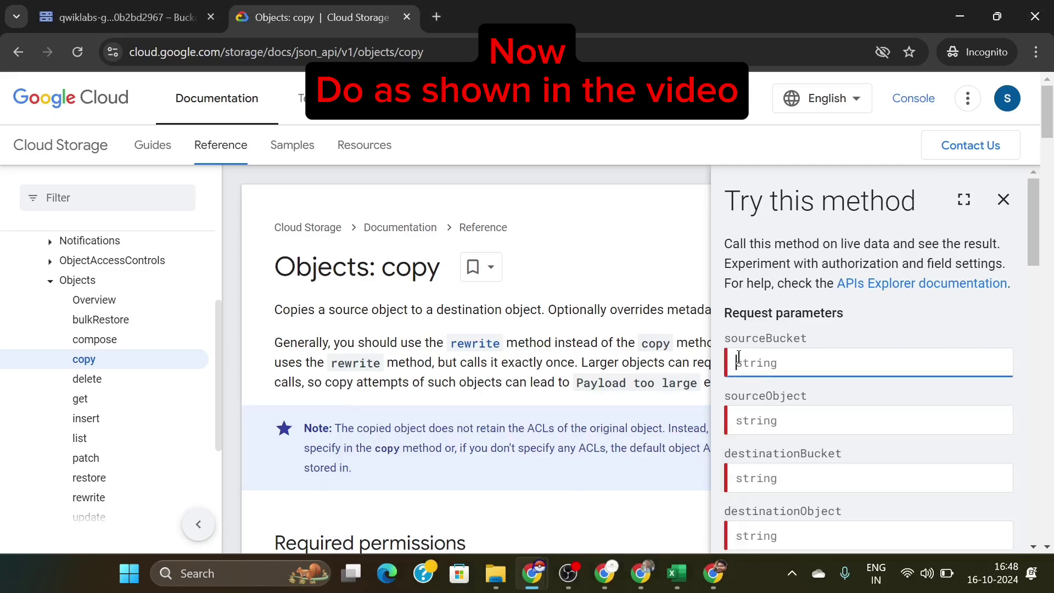
key("ctrl+v")
Step: Copy the source file name from the lab instructions and set the sourceObject parameter to demo-image1.png
mouse_move(532, 570)
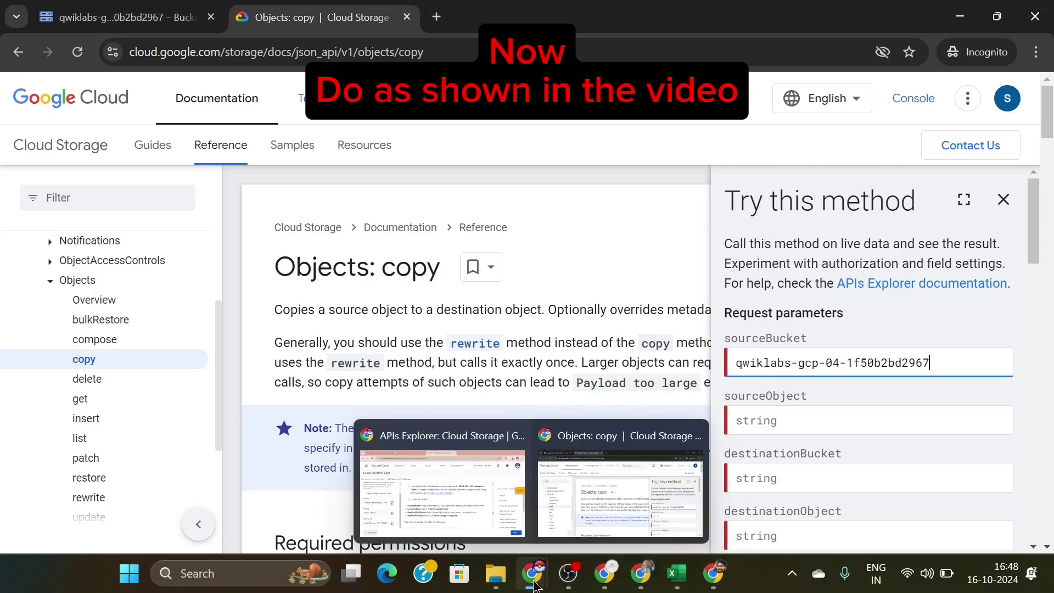
left_click(487, 486)
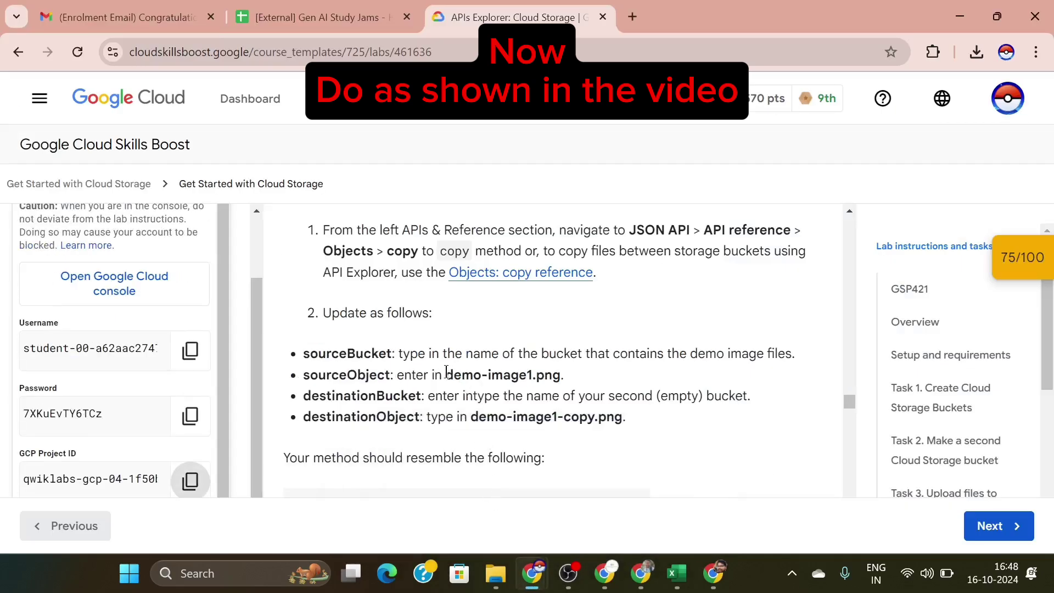
left_click_drag(446, 374, 555, 377)
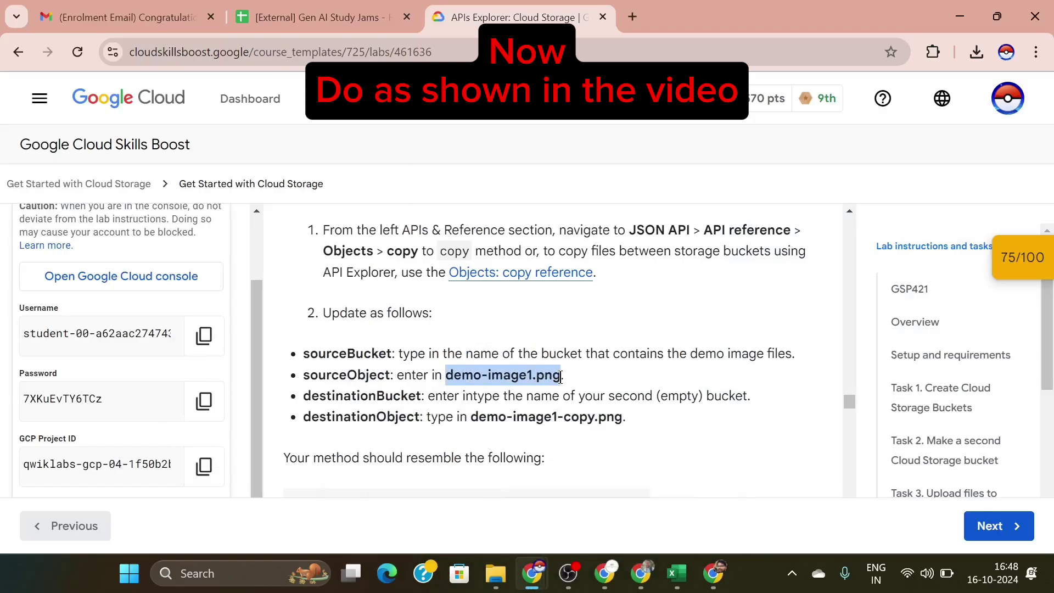
mouse_move(535, 552)
left_click(578, 489)
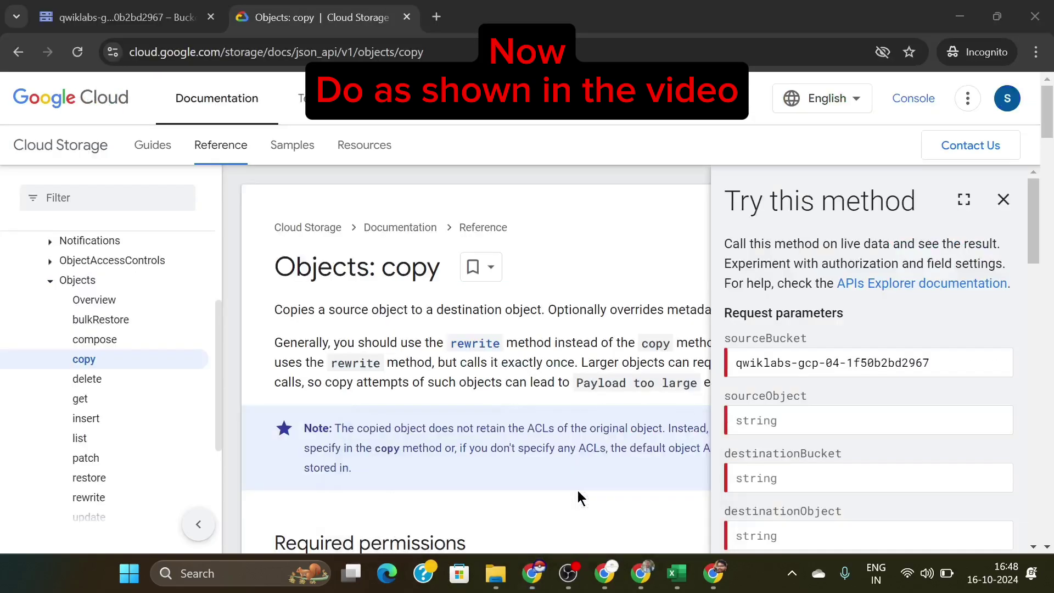
left_click(739, 417)
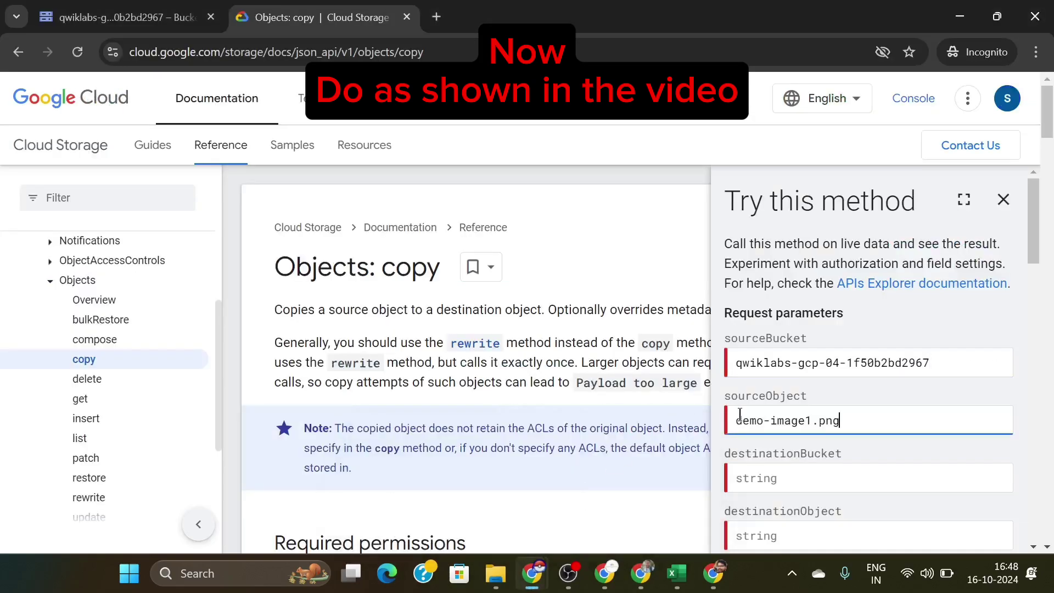
Step: Set the destinationBucket parameter to the second bucket's name, qwiklabs-gcp-04-1f50b2bd2967-bucket
mouse_move(531, 563)
left_click(452, 480)
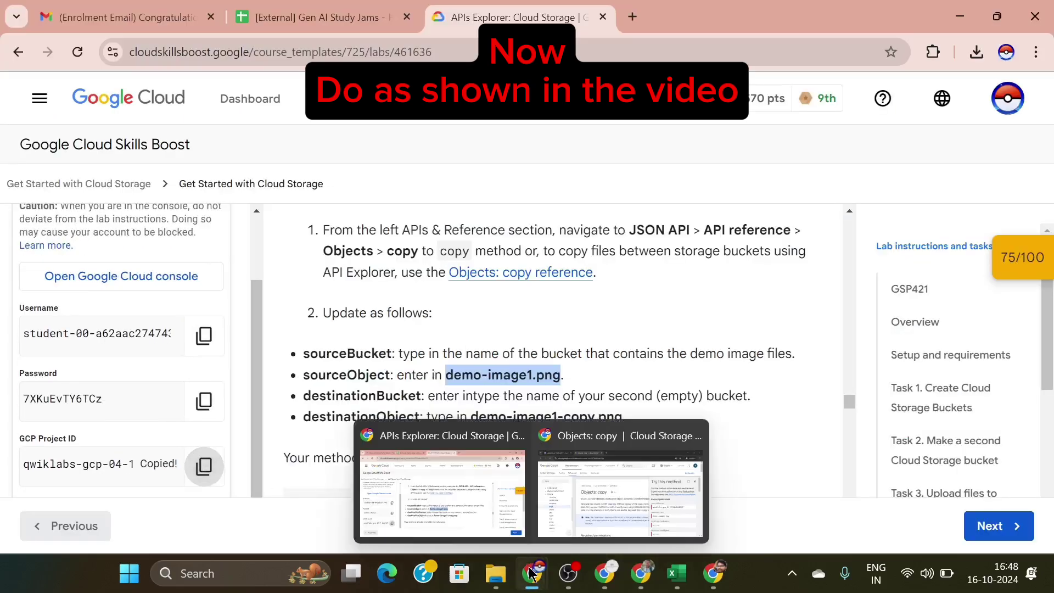
left_click(588, 498)
left_click(739, 478)
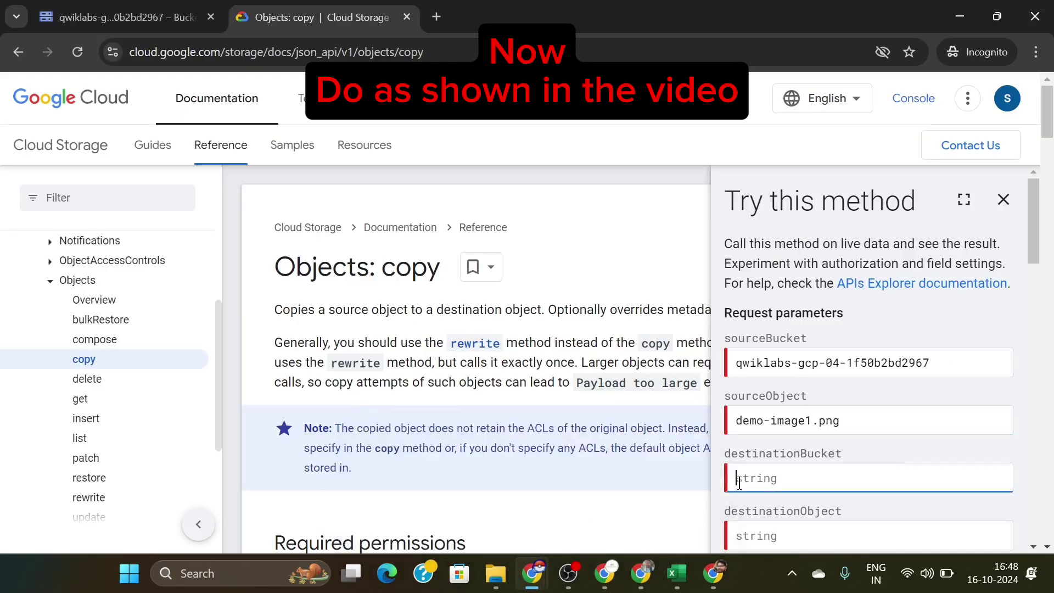
key("ctrl+v")
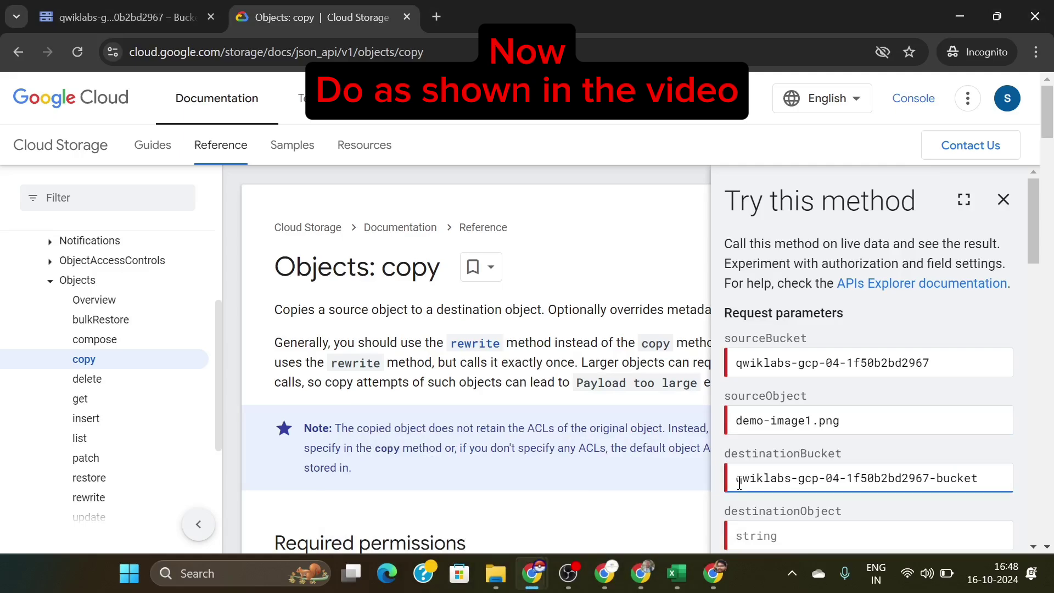
Step: Copy the destination file name from the lab instructions and set the destinationObject parameter to demo-image1-copy.png
scroll(772, 455, "down", 2)
left_click(760, 438)
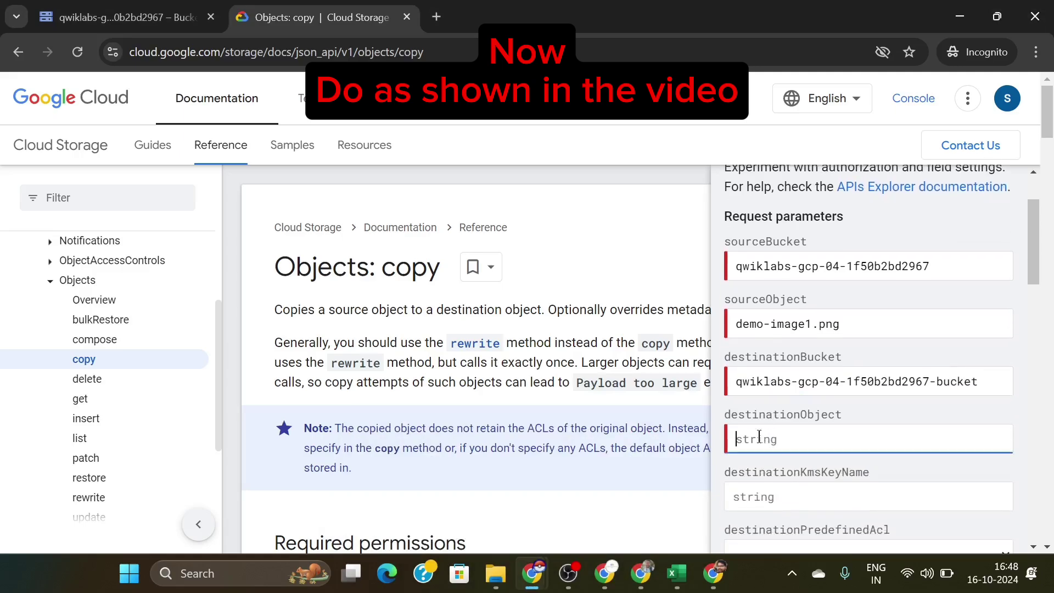
mouse_move(532, 573)
left_click(479, 512)
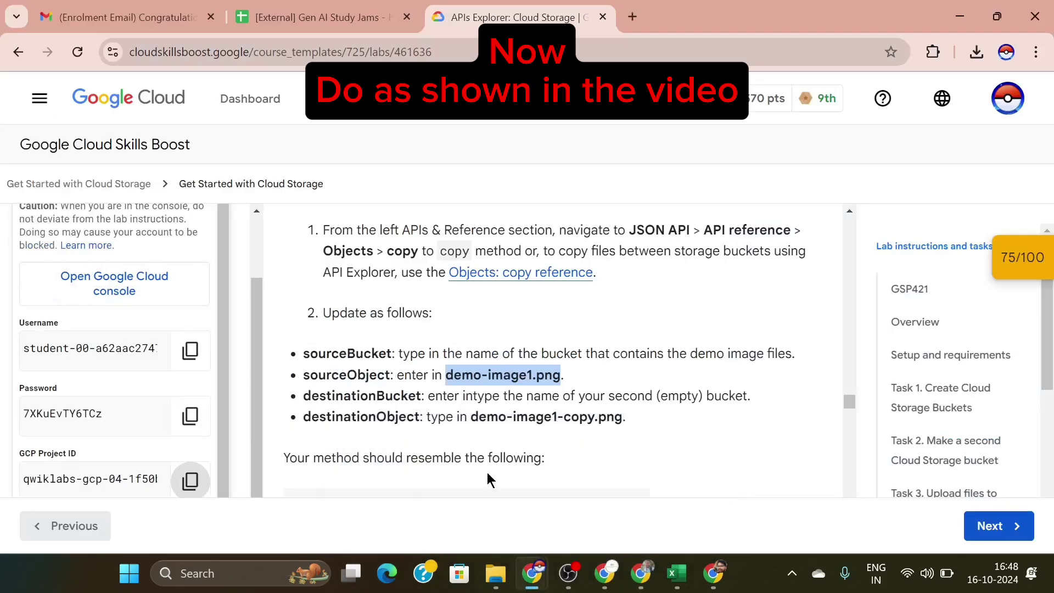
scroll(486, 472, "down", 1)
scroll(487, 473, "down", 1)
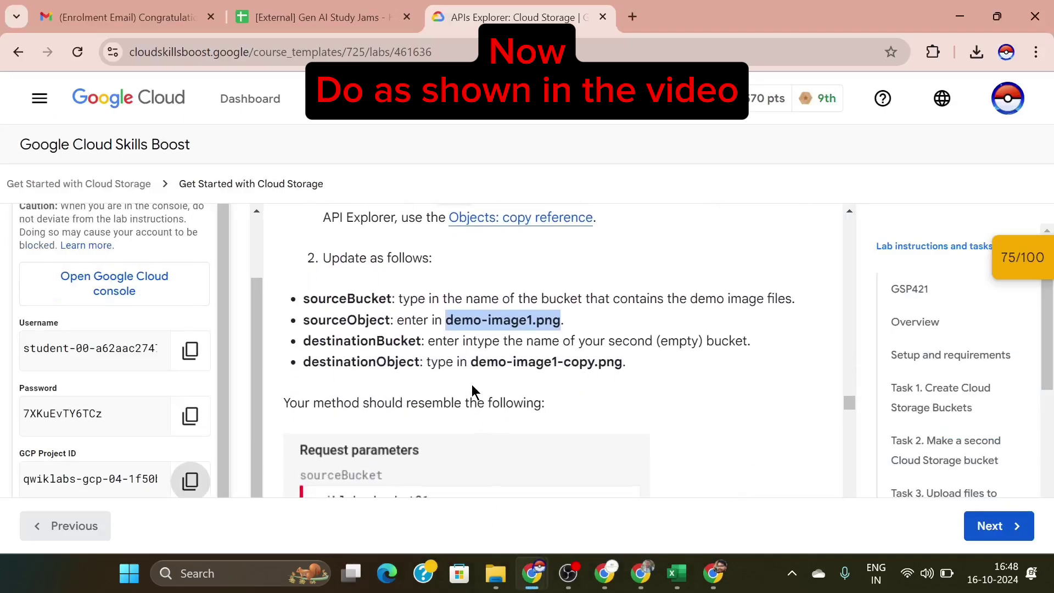
left_click_drag(469, 363, 539, 362)
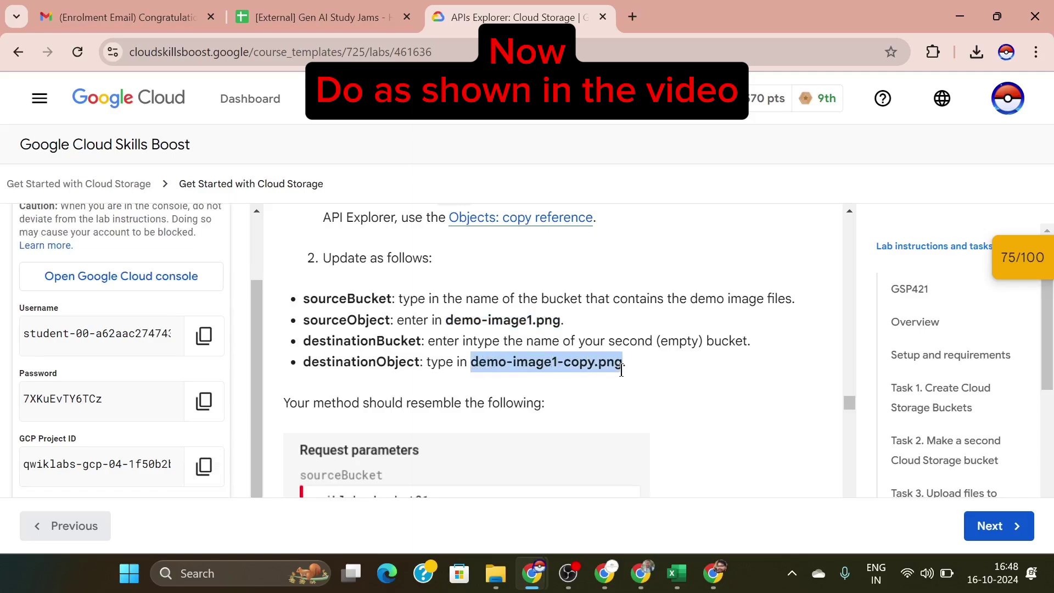
mouse_move(539, 556)
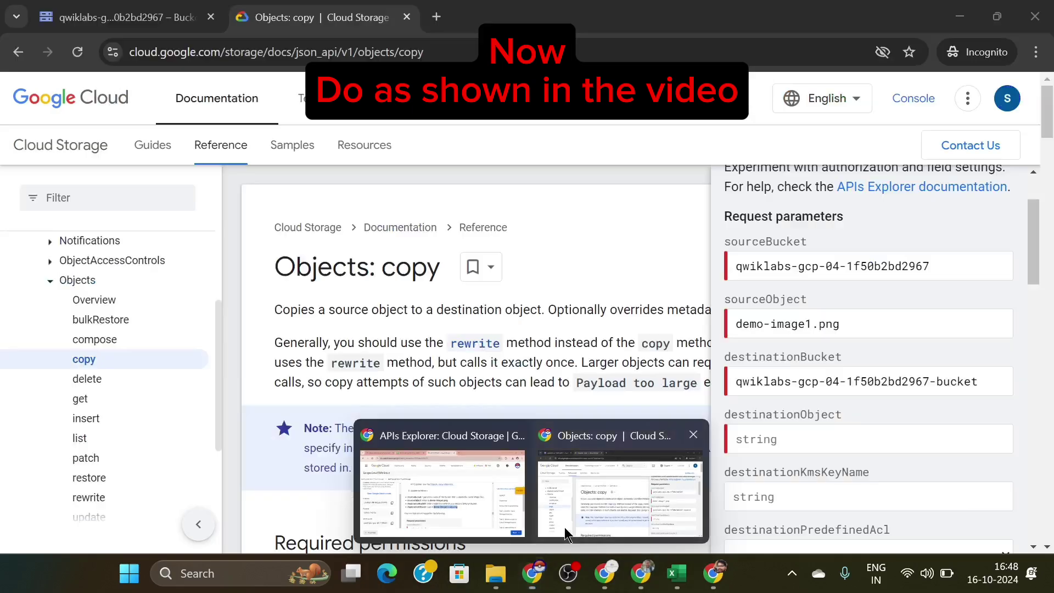
left_click(702, 480)
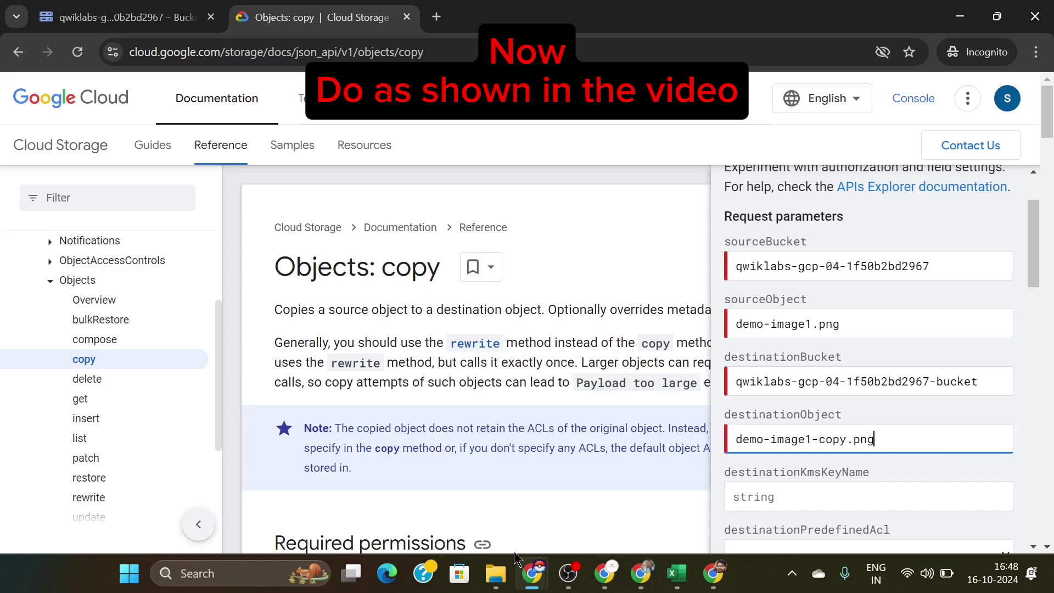
Step: Read the lab's remaining copy instructions, and check the four request parameters for trailing spaces and the credential options
mouse_move(516, 554)
left_click(472, 449)
scroll(472, 450, "down", 6)
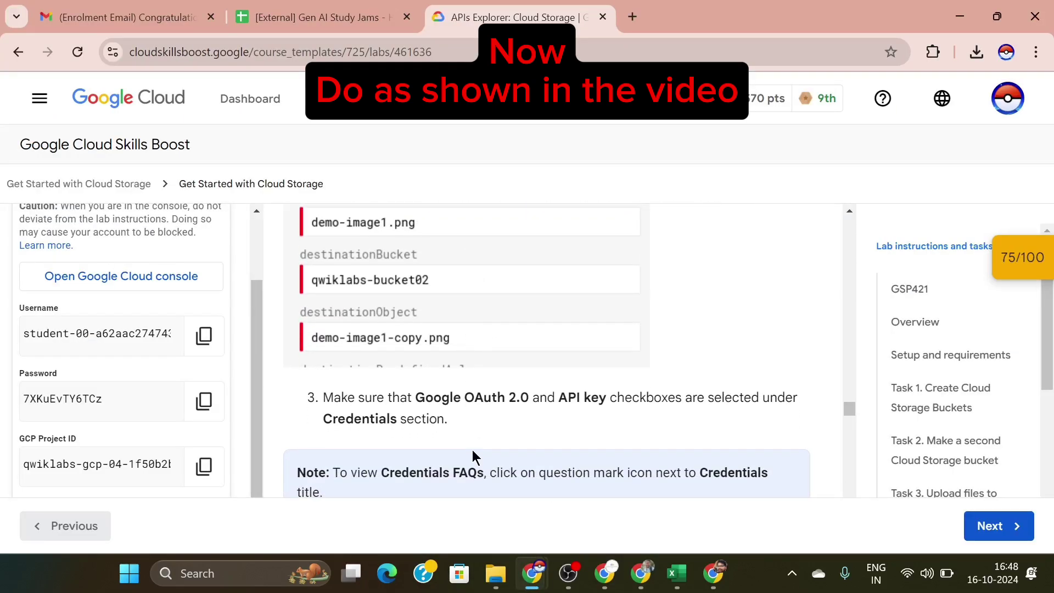
scroll(472, 449, "down", 3)
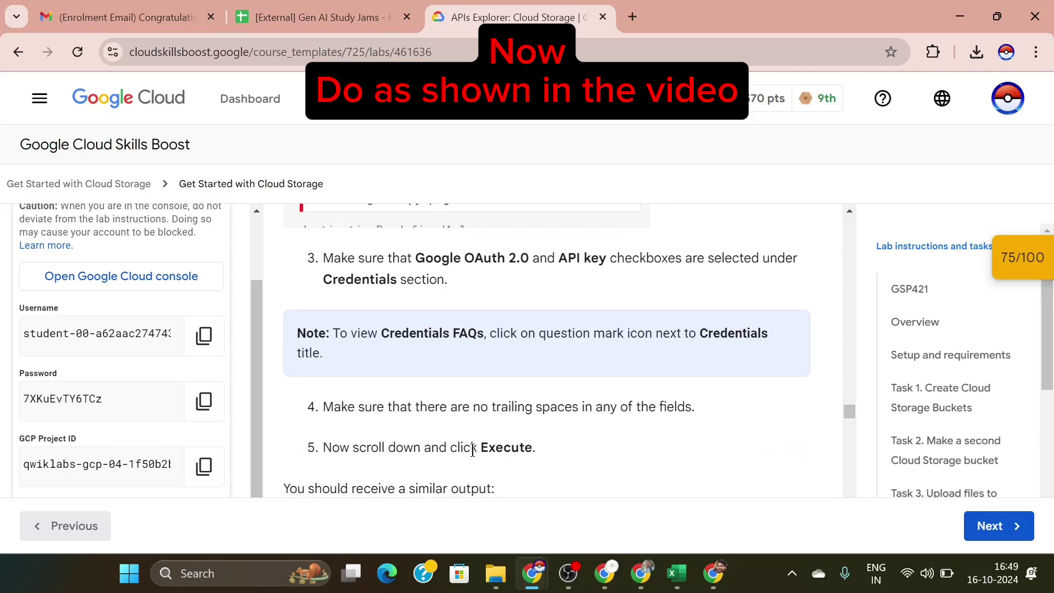
mouse_move(531, 573)
left_click(596, 487)
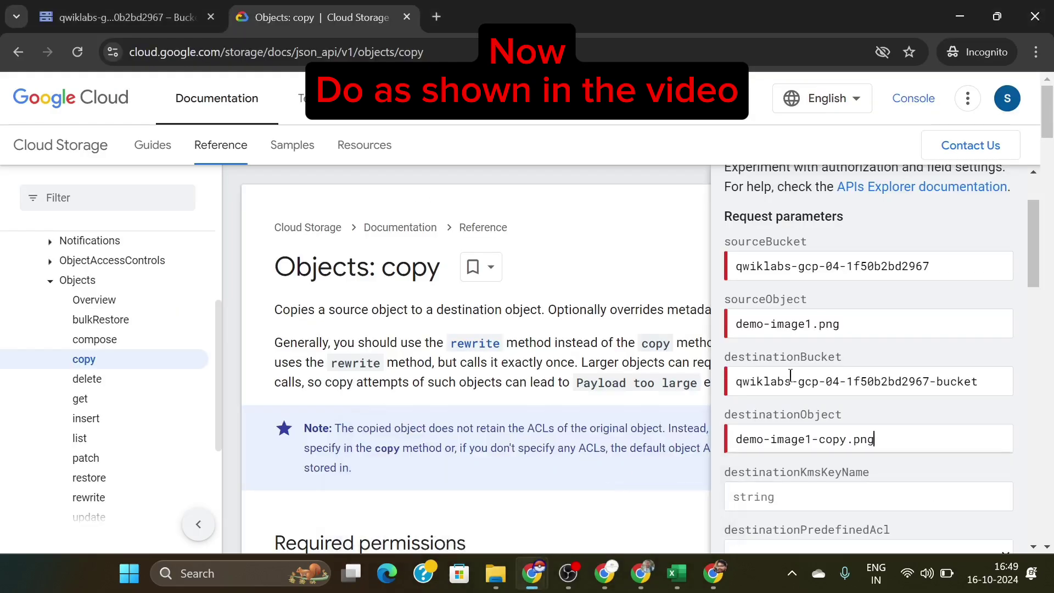
left_click(954, 269)
left_click(938, 325)
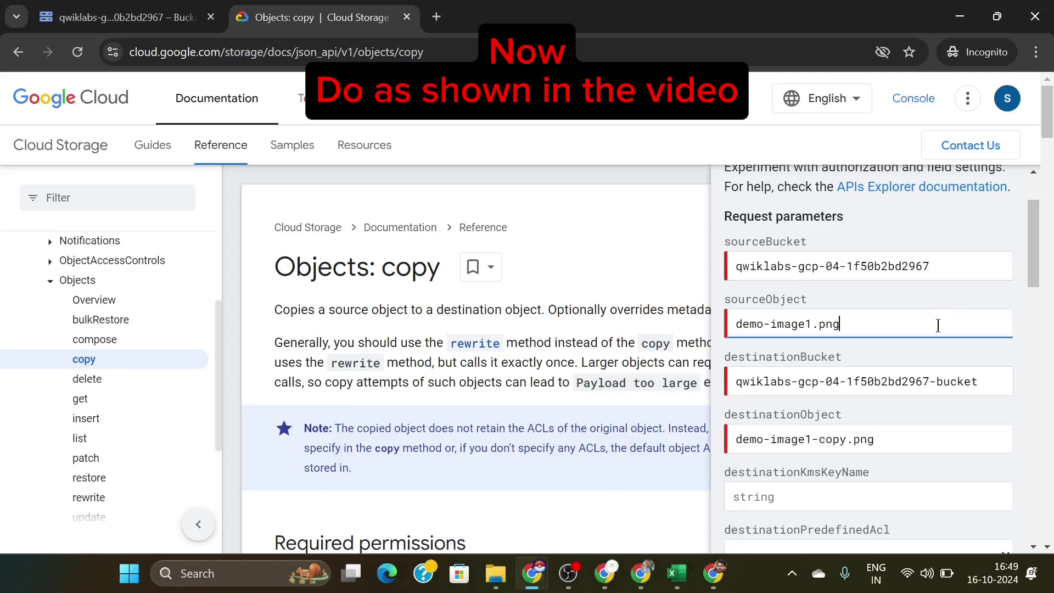
left_click(988, 384)
left_click(958, 439)
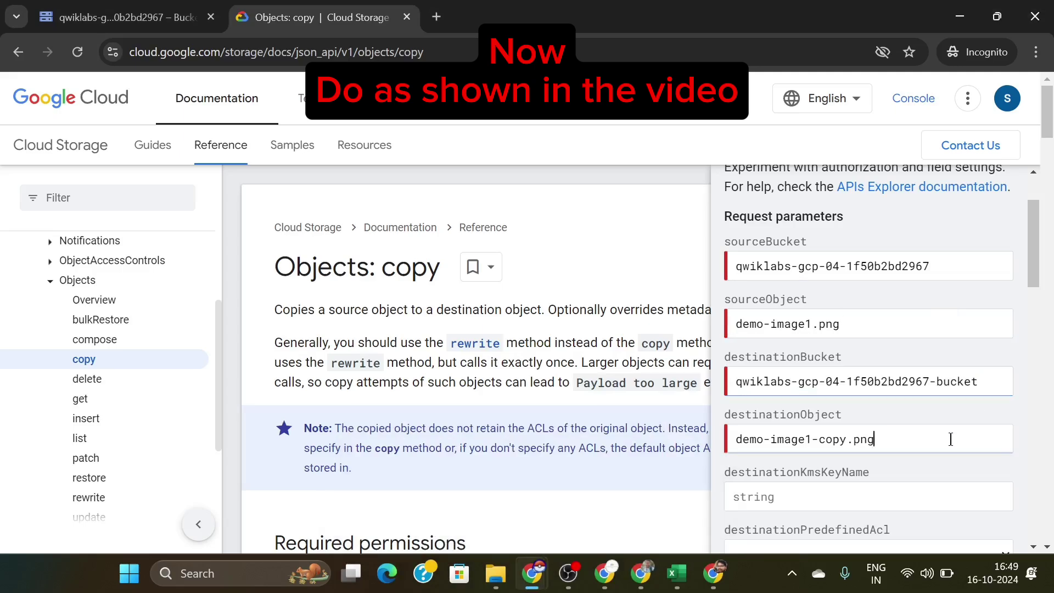
scroll(950, 437, "down", 5)
scroll(950, 439, "down", 10)
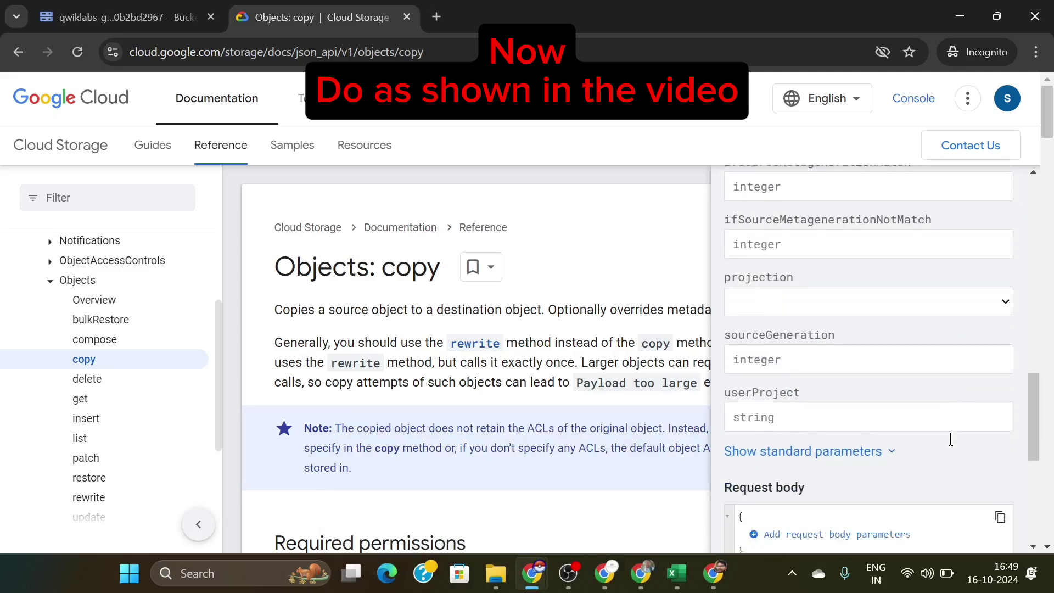
scroll(951, 439, "down", 3)
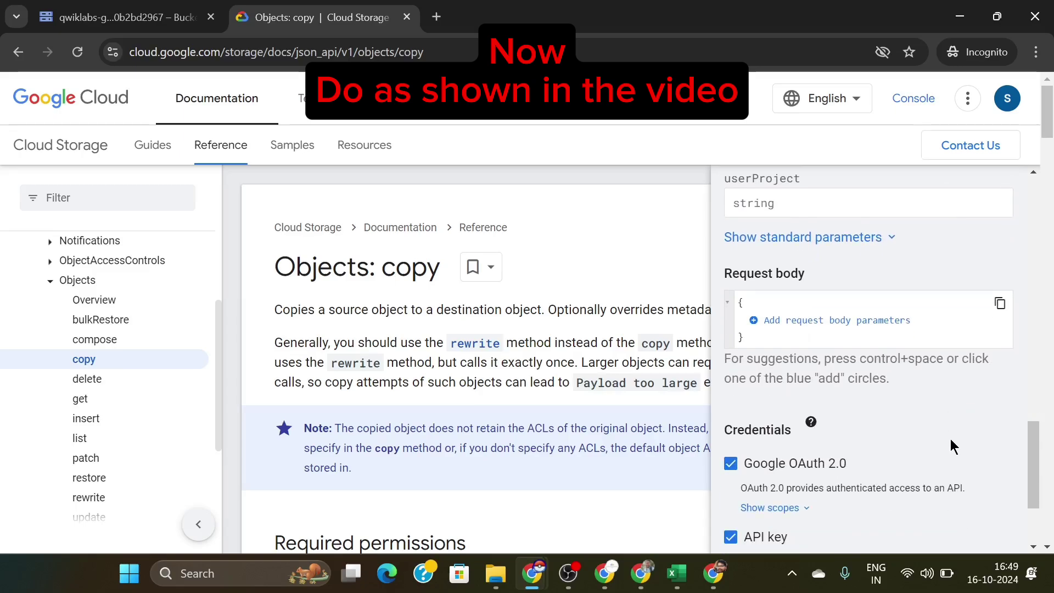
Step: Recheck the lab's credential and execution directions, and execute the Objects copy request to get its response
mouse_move(531, 573)
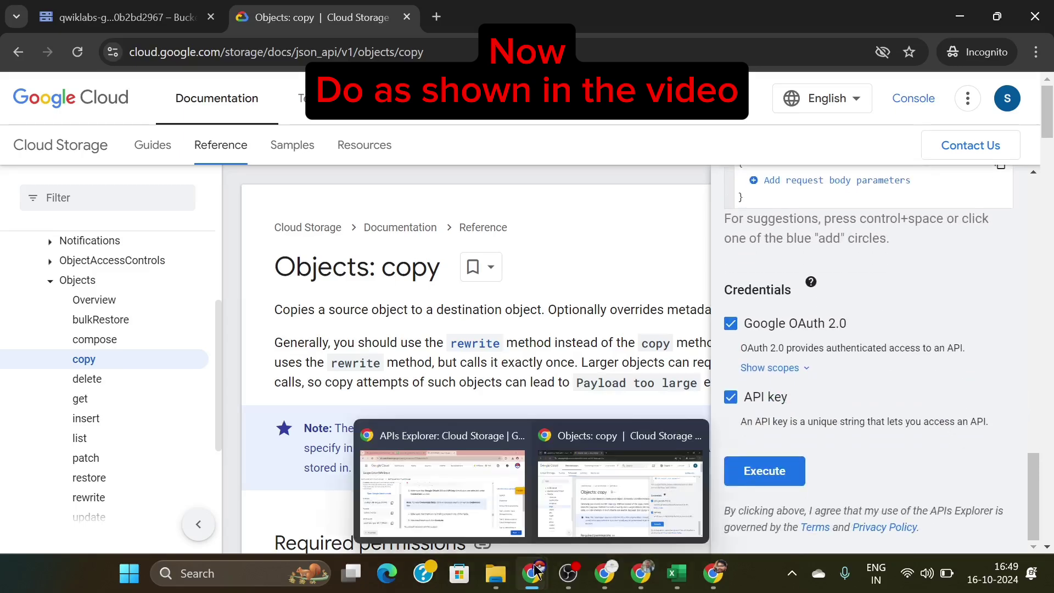
left_click(486, 457)
scroll(459, 387, "up", 2)
scroll(458, 385, "up", 1)
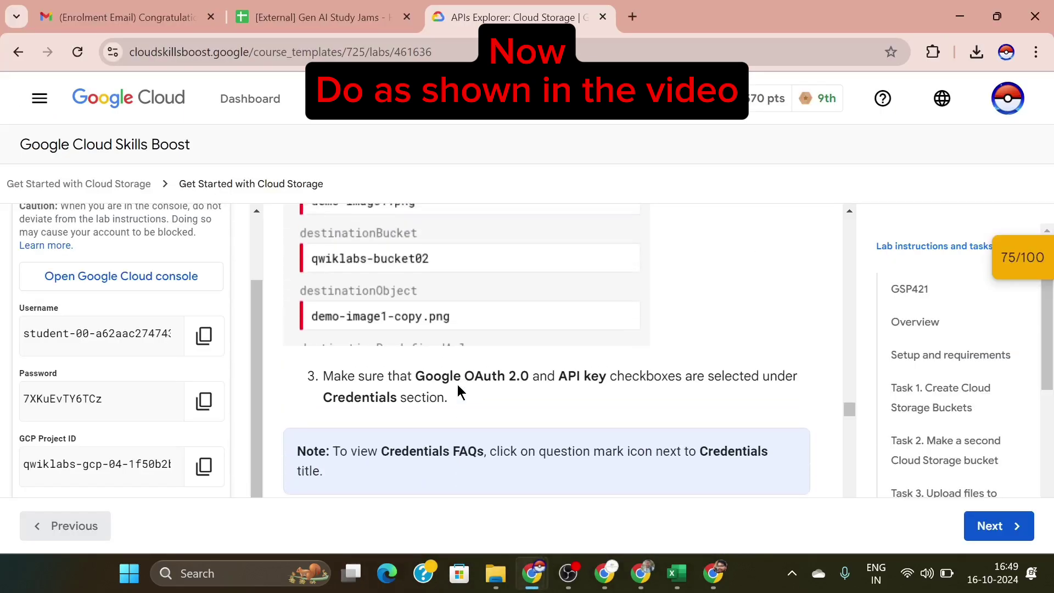
scroll(458, 384, "down", 2)
scroll(459, 375, "down", 3)
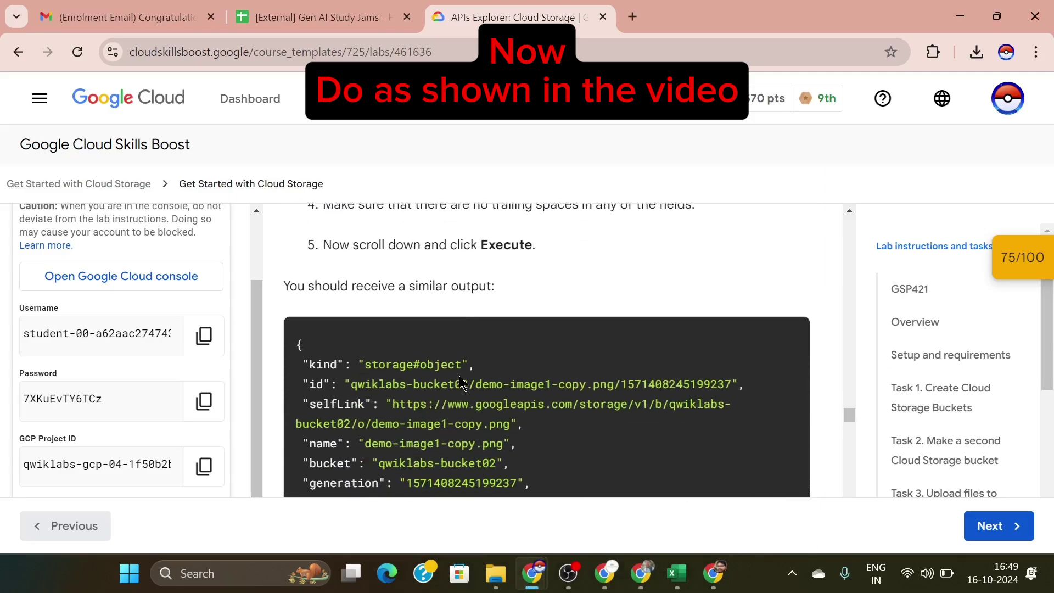
mouse_move(536, 569)
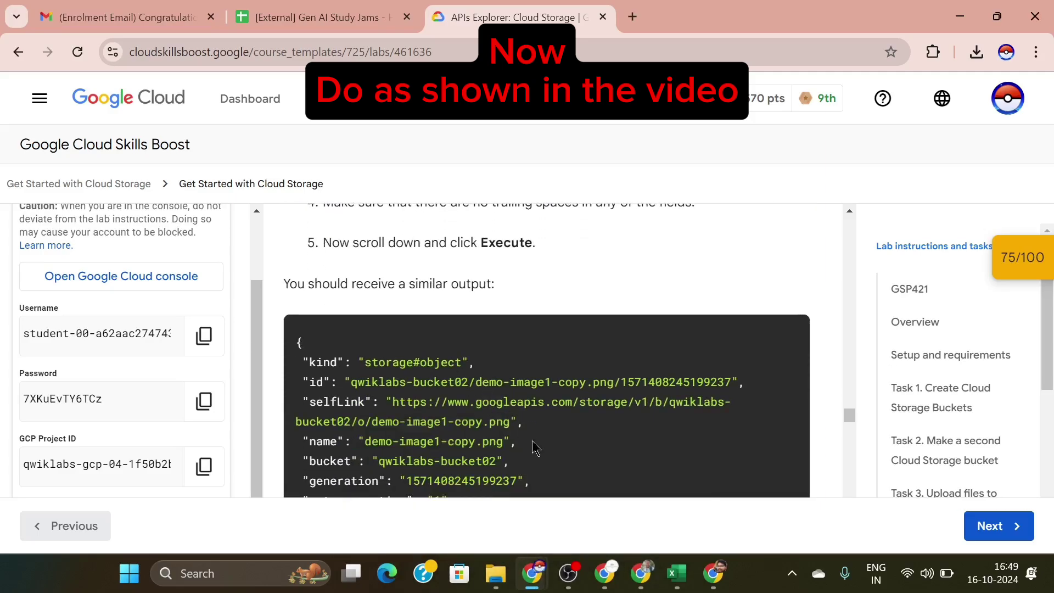
left_click(577, 509)
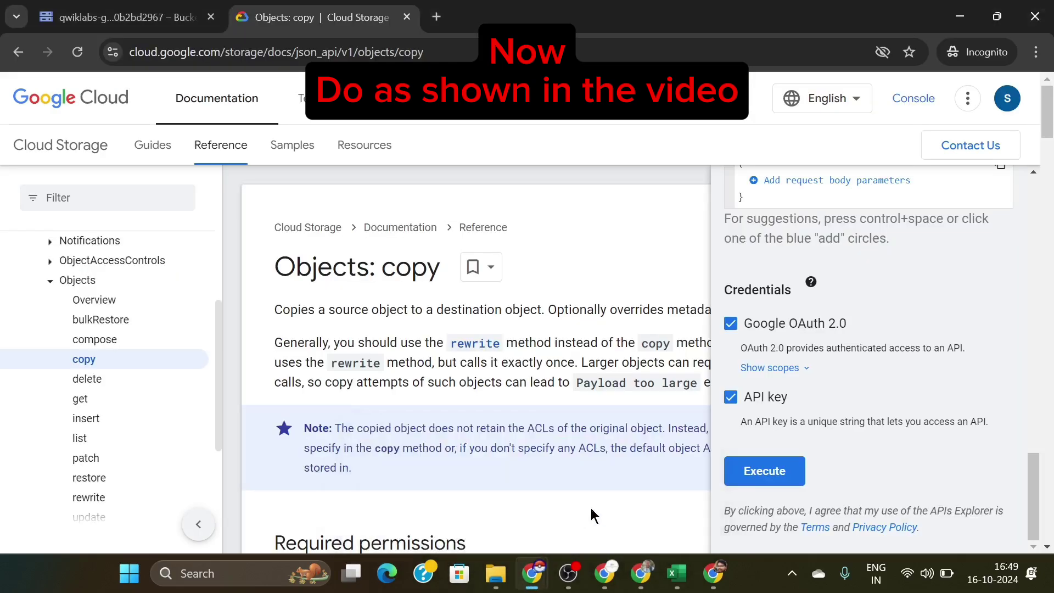
left_click(740, 473)
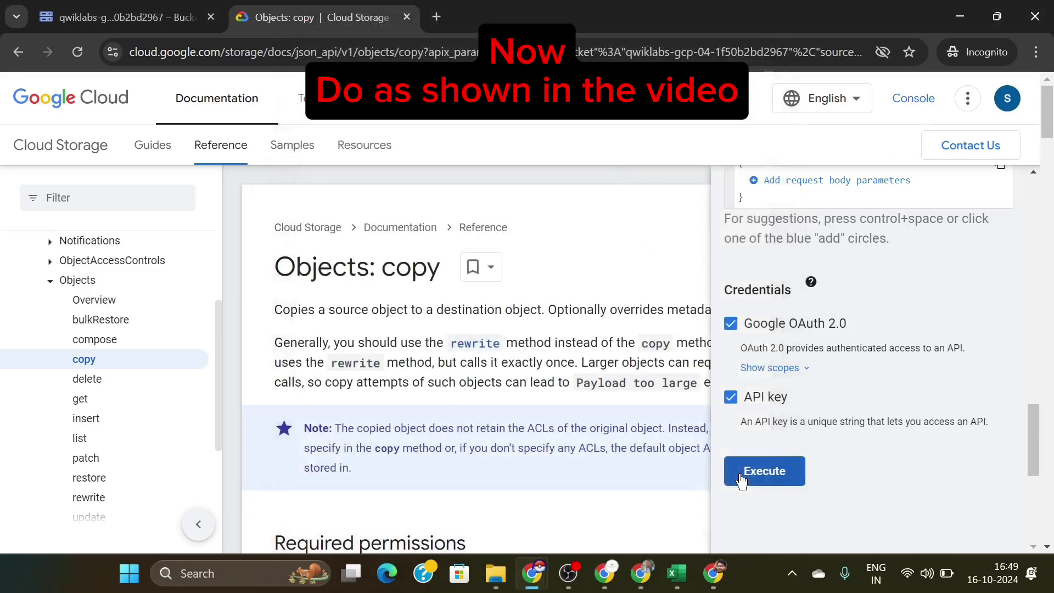
scroll(740, 473, "down", 1)
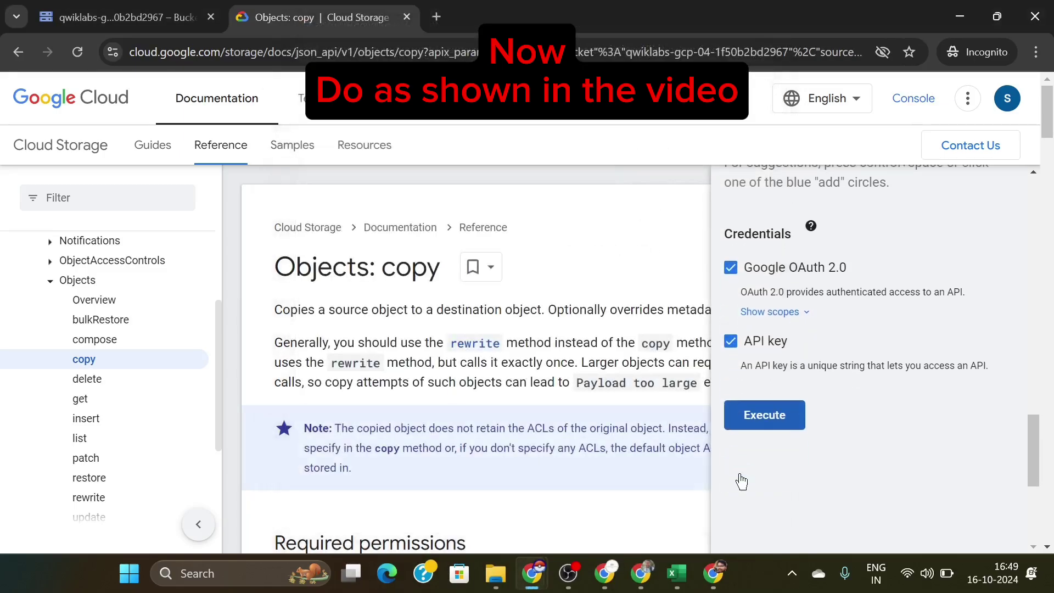
scroll(741, 481, "down", 5)
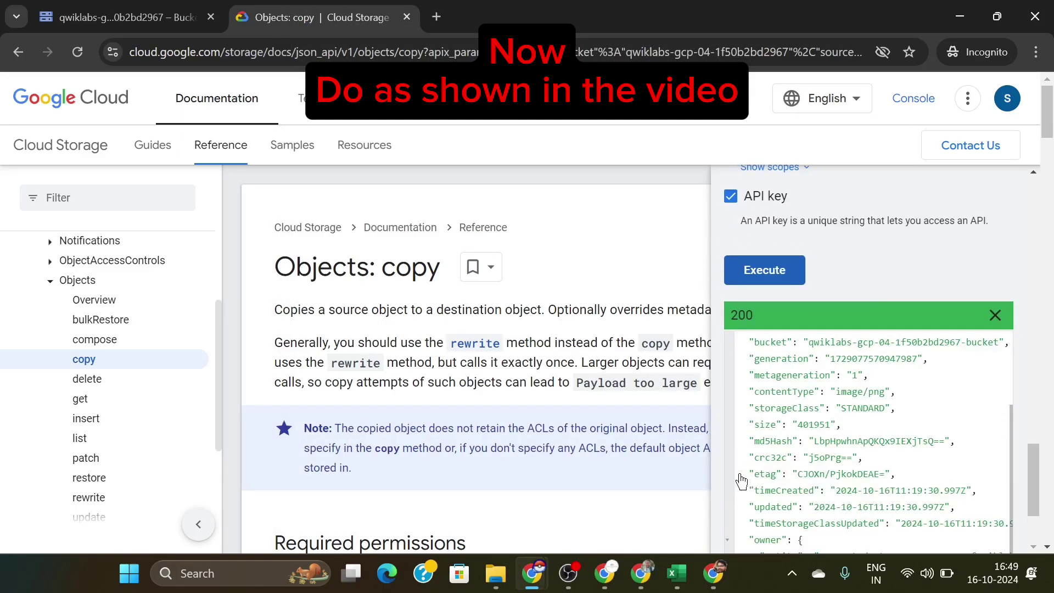
Step: Check the lab progress for the task of copying files between Cloud Storage buckets (demo-image1-copy.png)
scroll(741, 482, "down", 2)
mouse_move(528, 563)
left_click(448, 445)
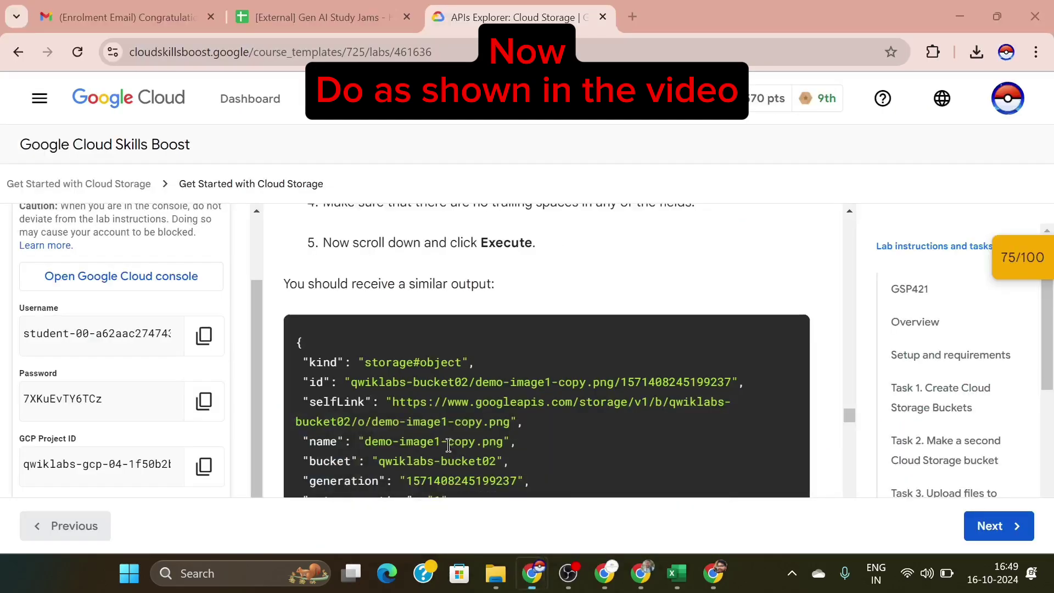
scroll(448, 444, "down", 8)
scroll(448, 444, "down", 3)
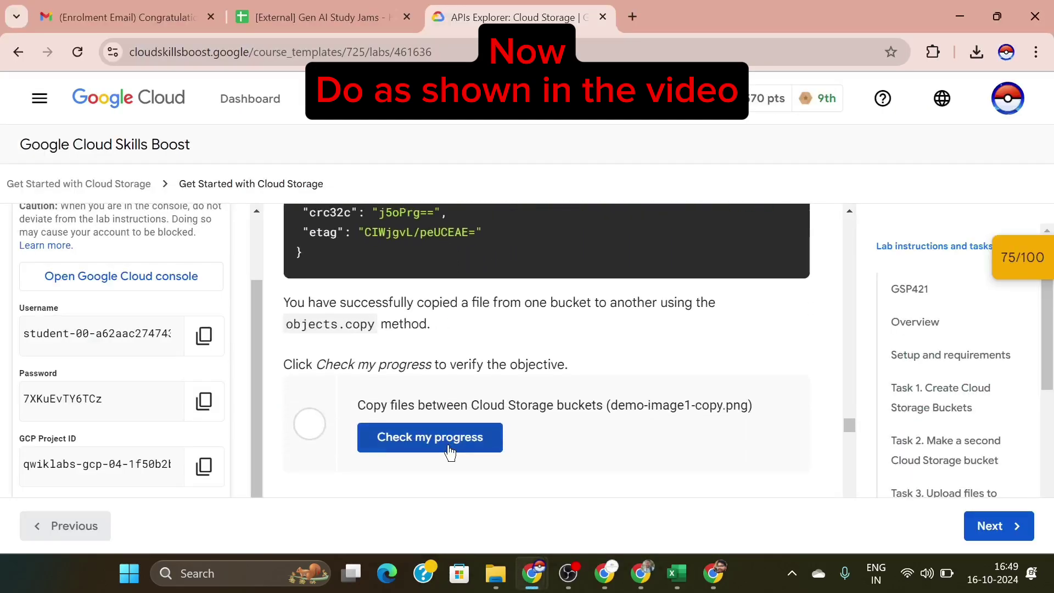
left_click(448, 445)
scroll(448, 444, "down", 3)
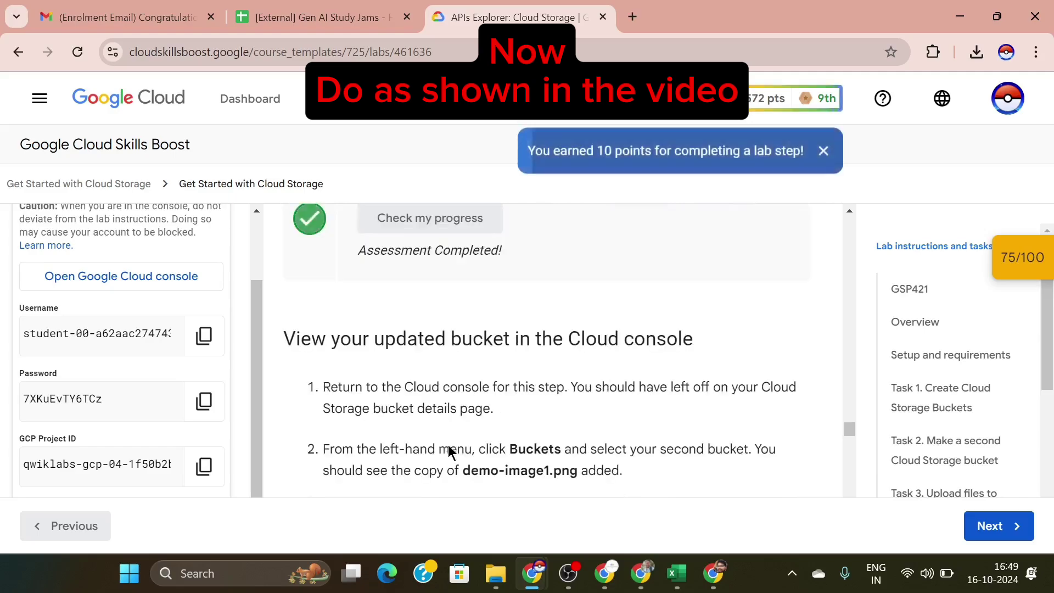
Step: Follow the lab's review directions and view the contents of the second bucket, qwiklabs-gcp-04-1f50b2bd2967-bucket, in the Cloud console
scroll(448, 445, "down", 5)
scroll(447, 452, "up", 3)
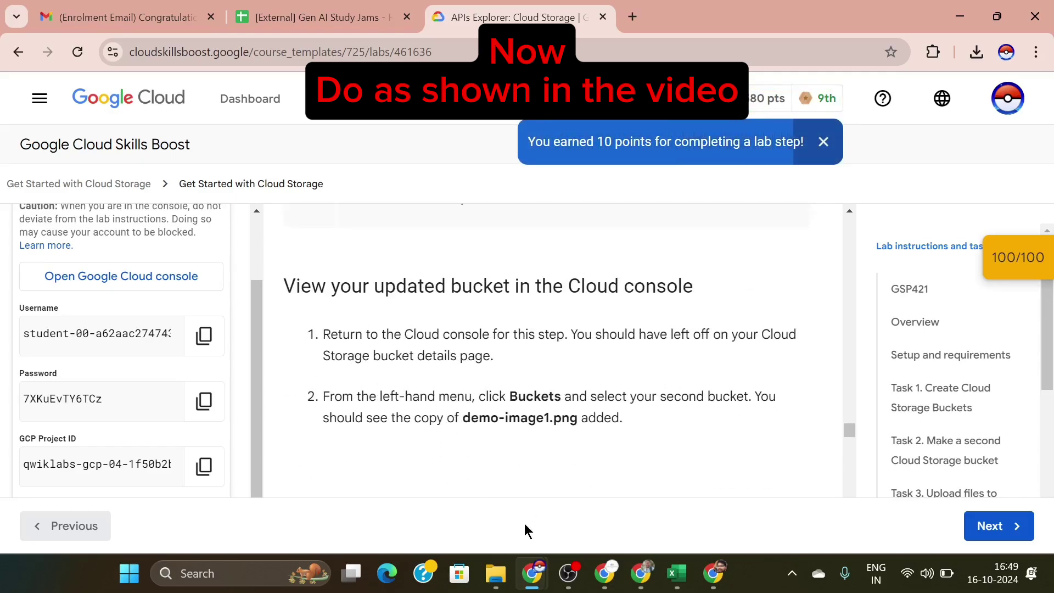
mouse_move(532, 572)
left_click(591, 509)
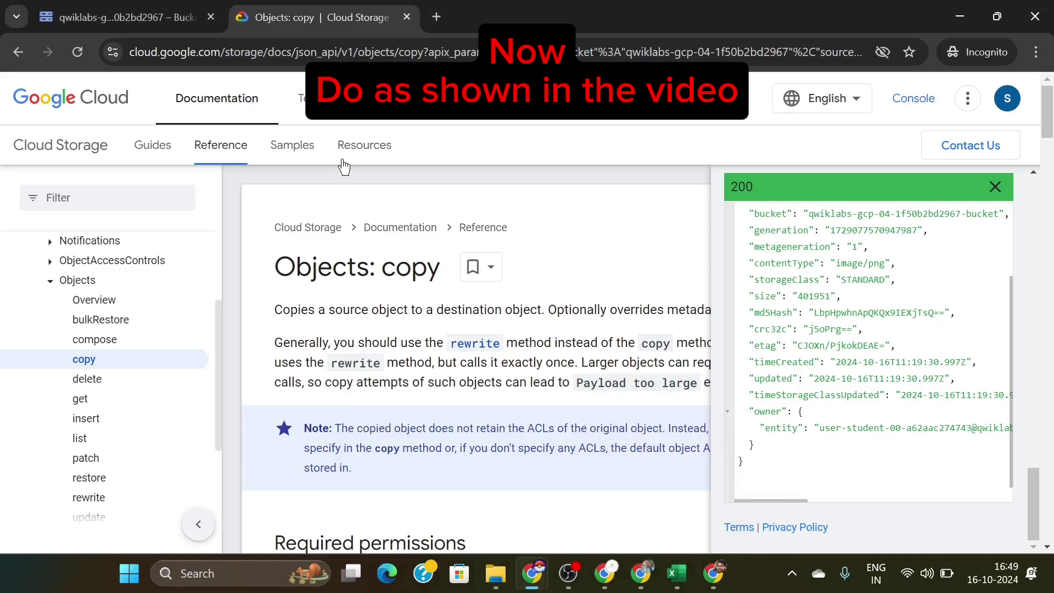
left_click(177, 8)
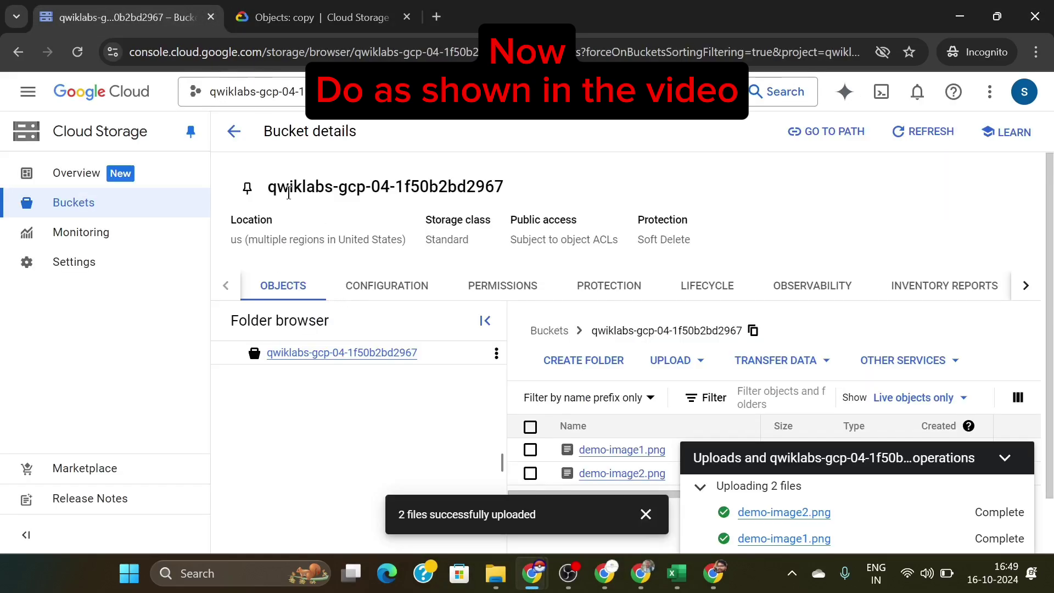
left_click(235, 134)
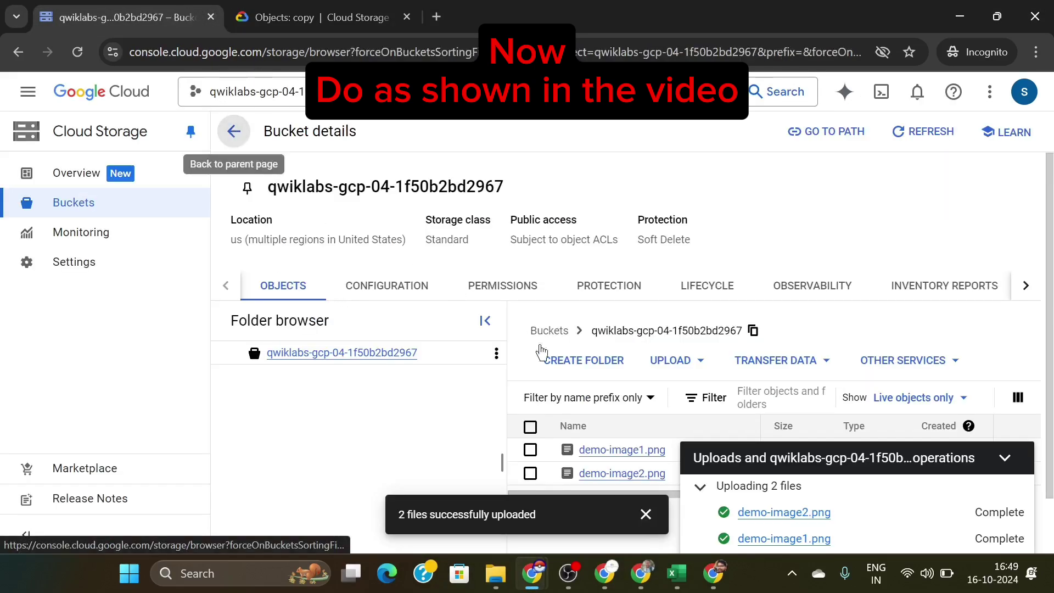
left_click(700, 484)
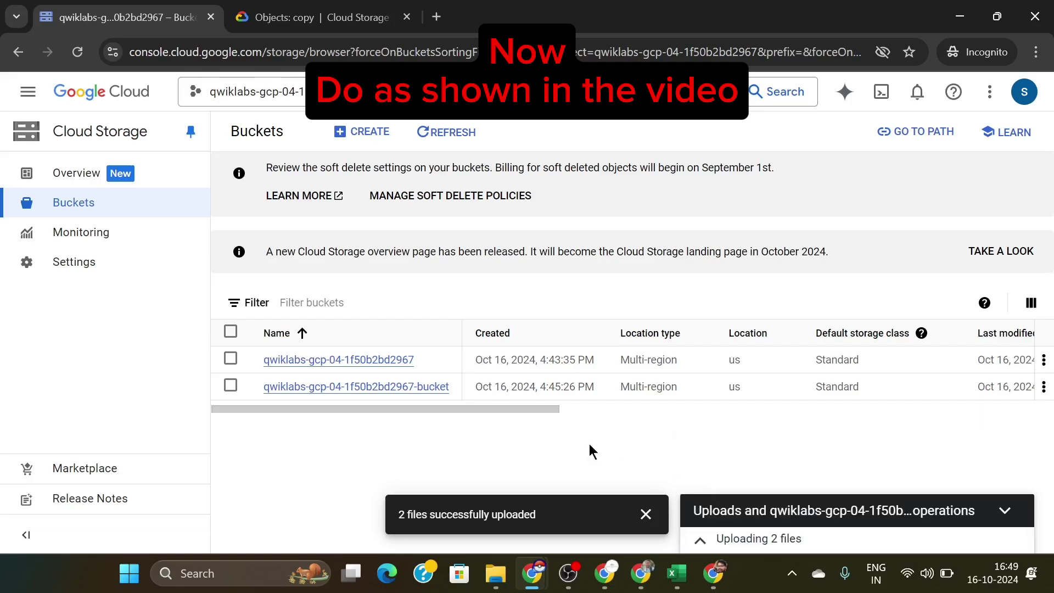
left_click(384, 386)
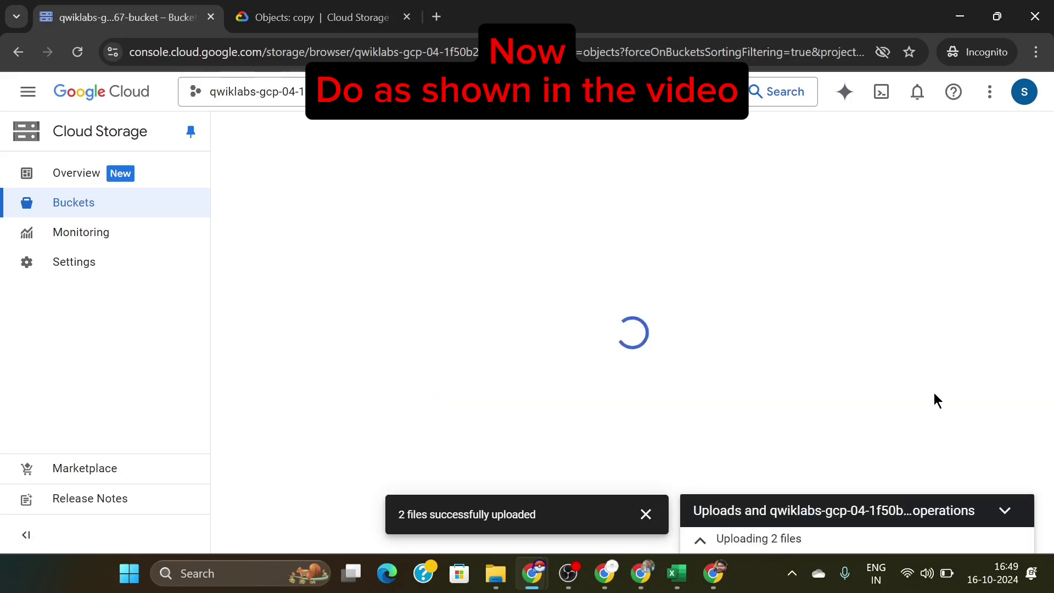
mouse_move(968, 434)
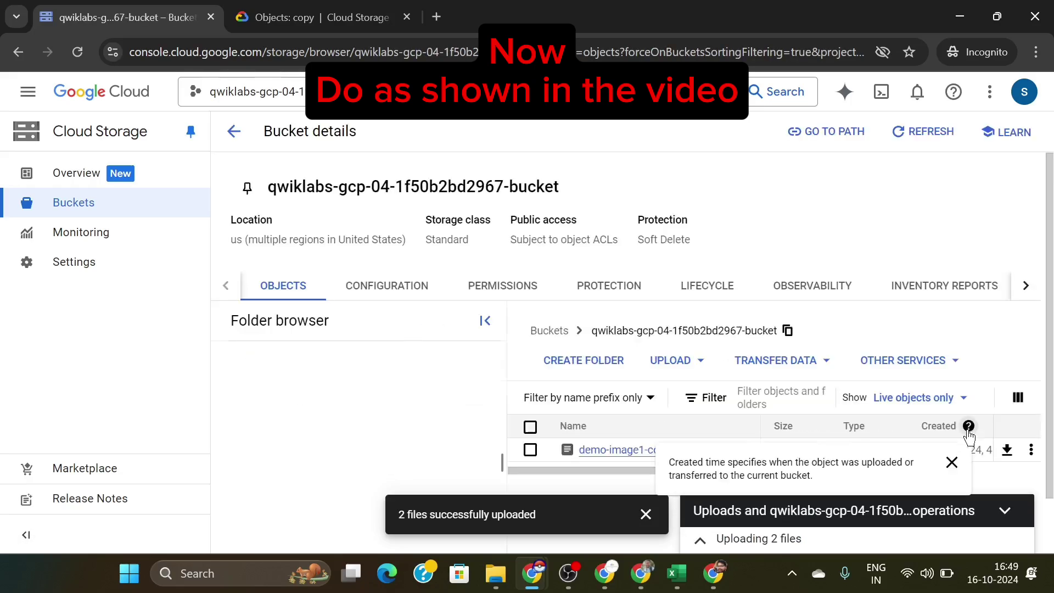
left_click(952, 464)
Step: Read the lab's file deletion directions and open the Objects delete method reference in the Cloud Storage documentation
mouse_move(527, 558)
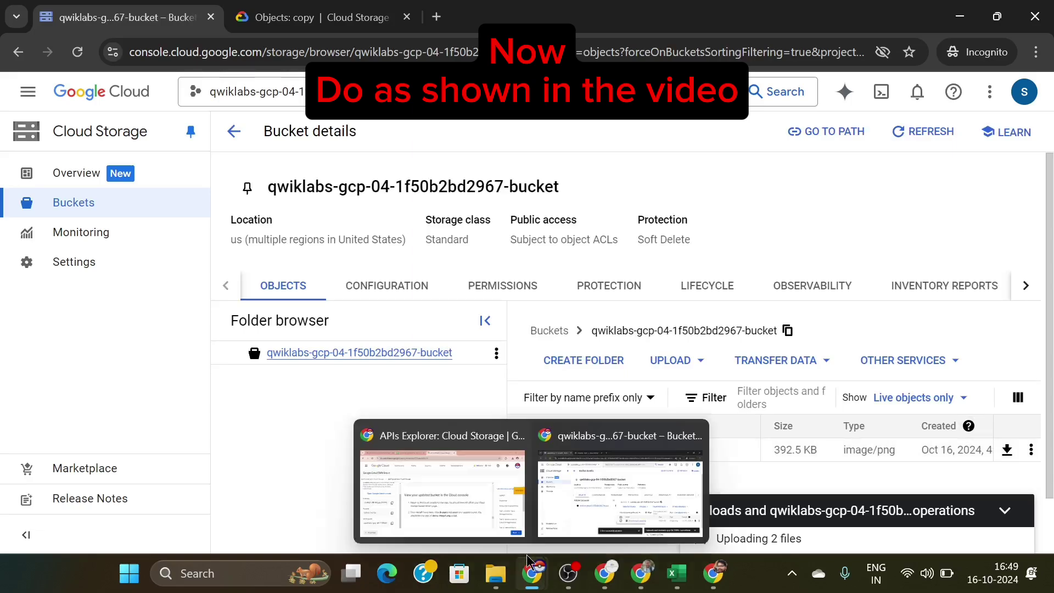
left_click(472, 506)
scroll(551, 409, "down", 5)
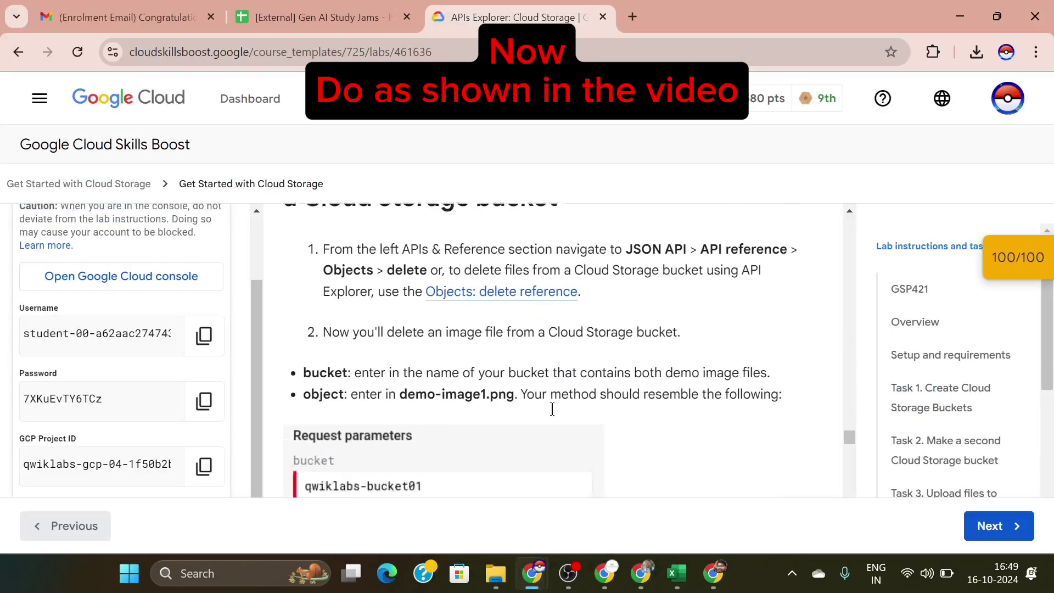
scroll(551, 408, "down", 2)
scroll(552, 409, "up", 3)
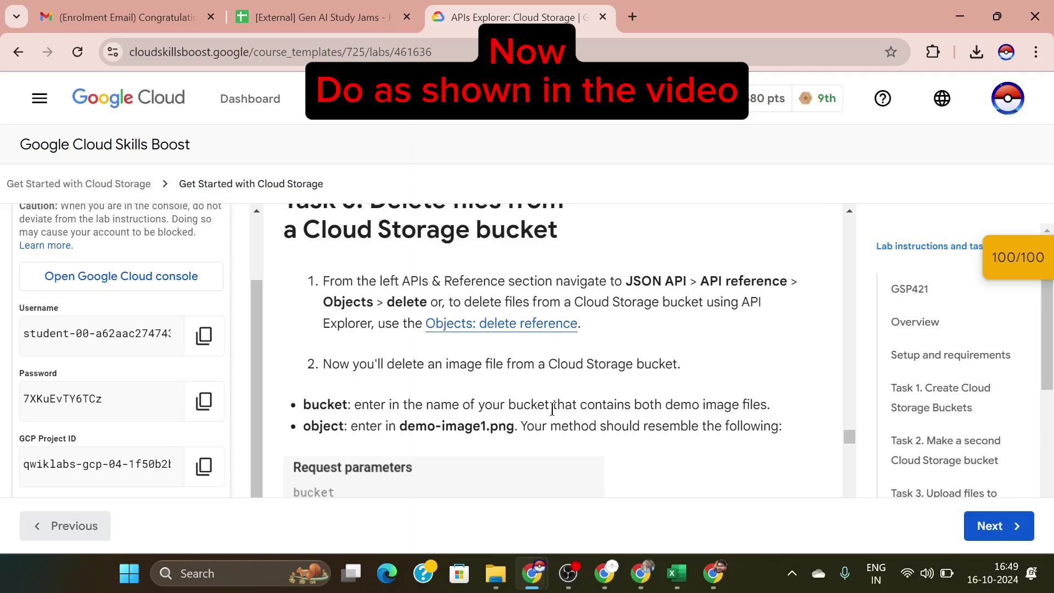
mouse_move(519, 564)
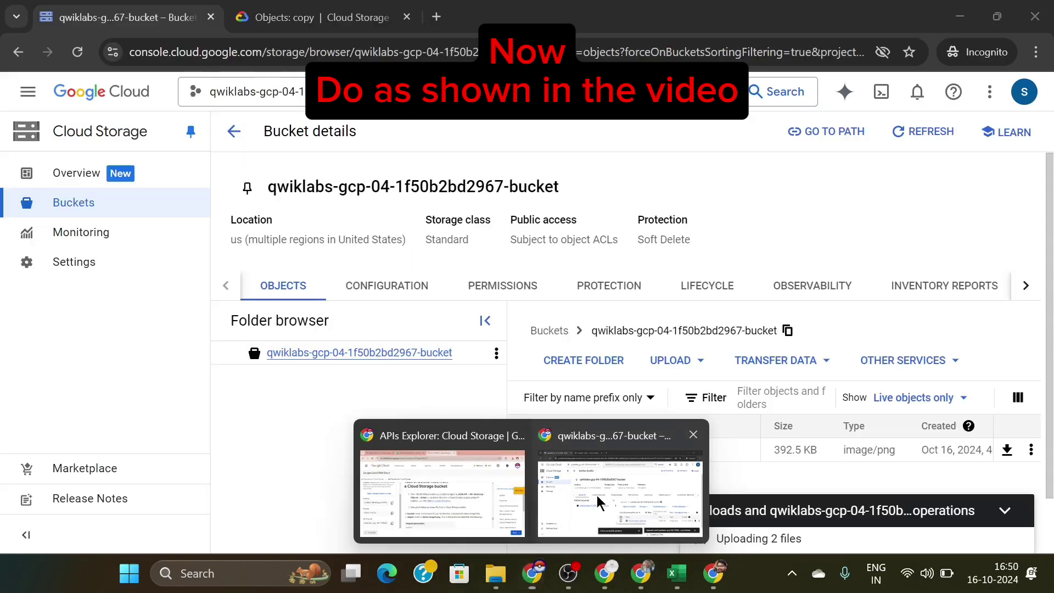
left_click(602, 483)
left_click(296, 7)
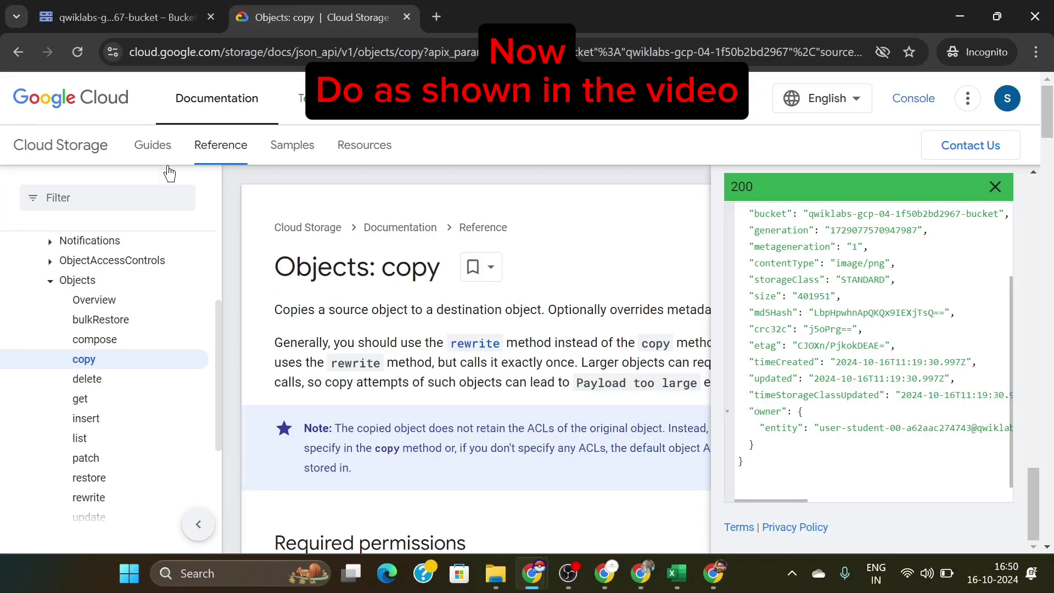
left_click(95, 387)
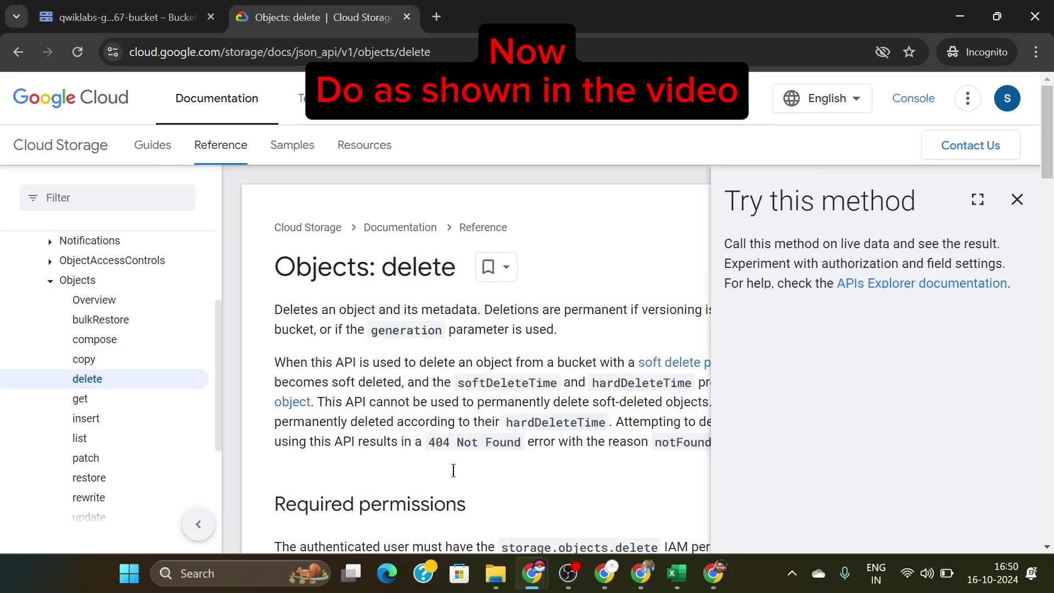
Step: Copy the image file name from the lab's deletion directions and set the object parameter to demo-image1.png
mouse_move(527, 568)
left_click(518, 472)
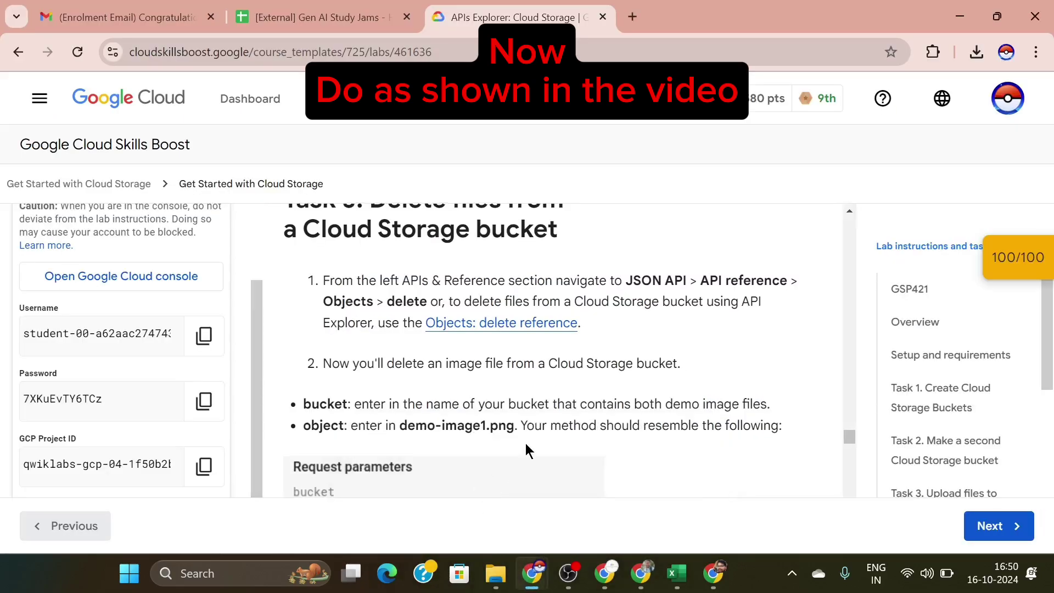
scroll(525, 443, "down", 2)
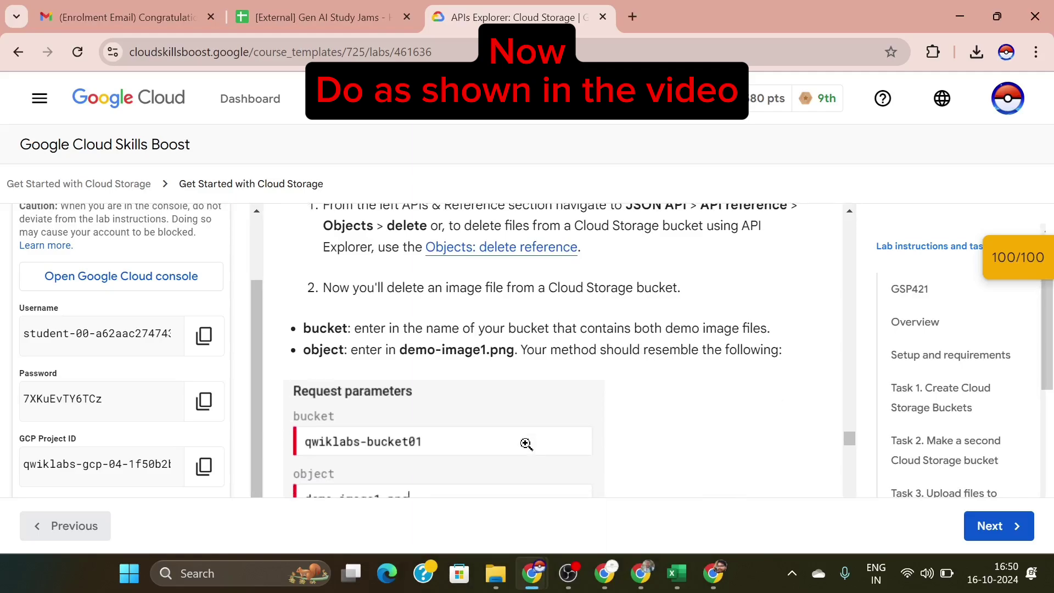
scroll(525, 443, "down", 1)
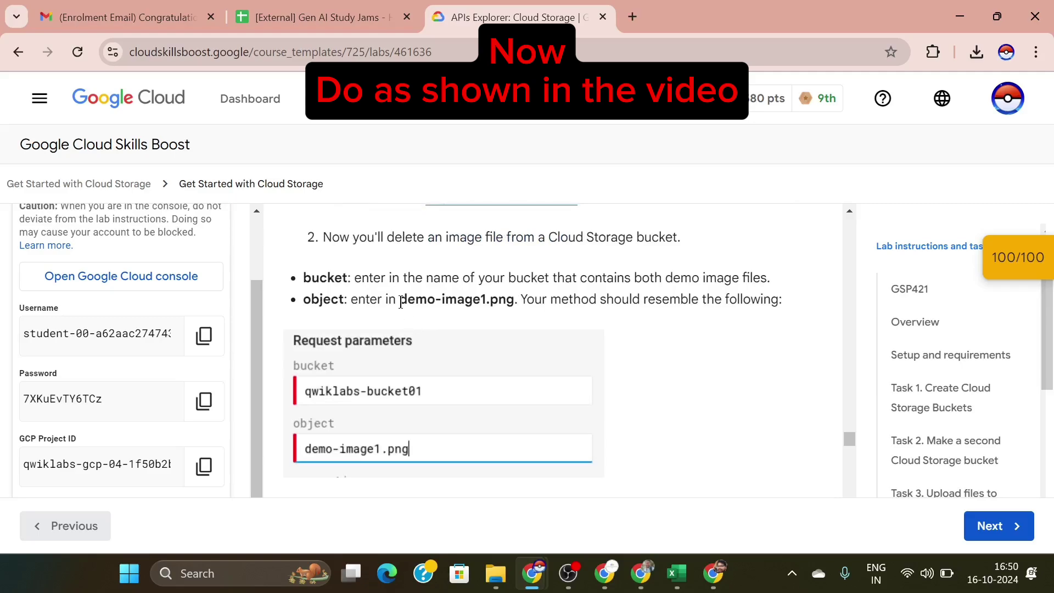
left_click_drag(399, 299, 460, 306)
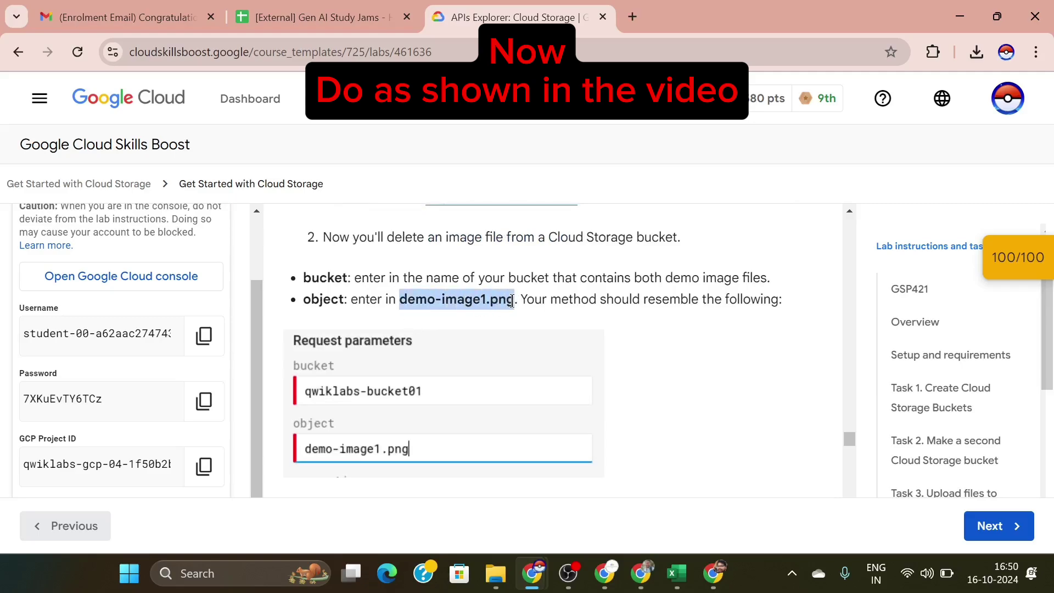
mouse_move(532, 573)
left_click(607, 499)
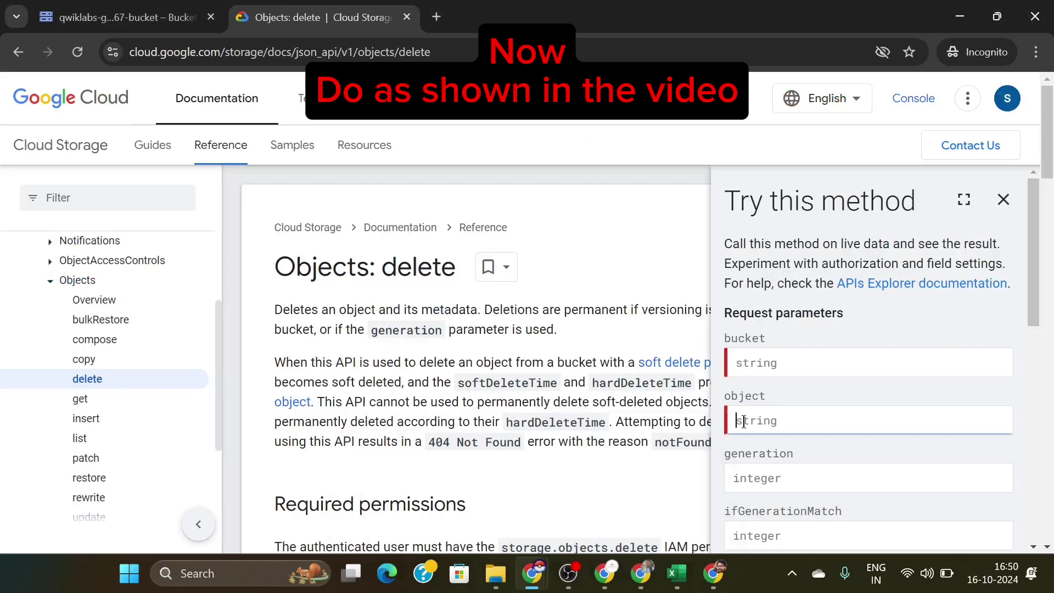
Step: Copy the GCP project ID from the lab page and set the bucket parameter to qwiklabs-gcp-04-1f50b2bd2967
mouse_move(531, 573)
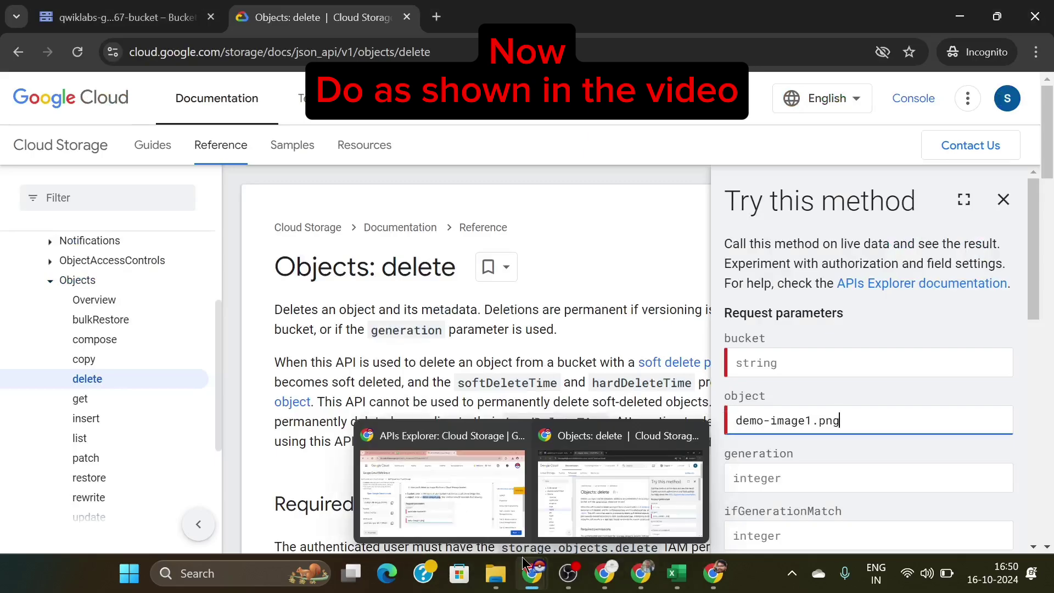
left_click(472, 488)
left_click(199, 476)
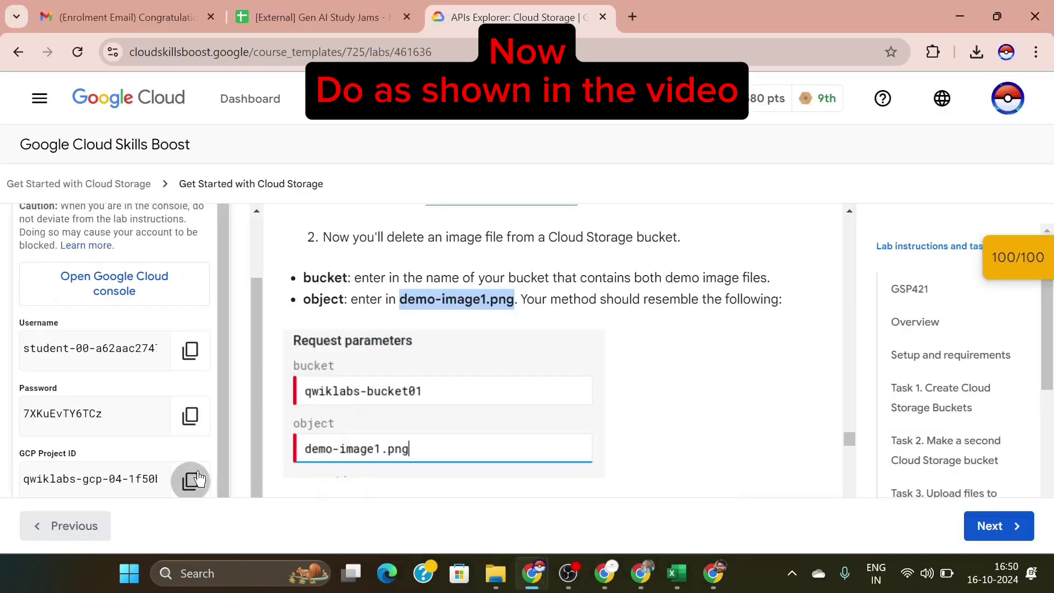
mouse_move(532, 573)
left_click(617, 499)
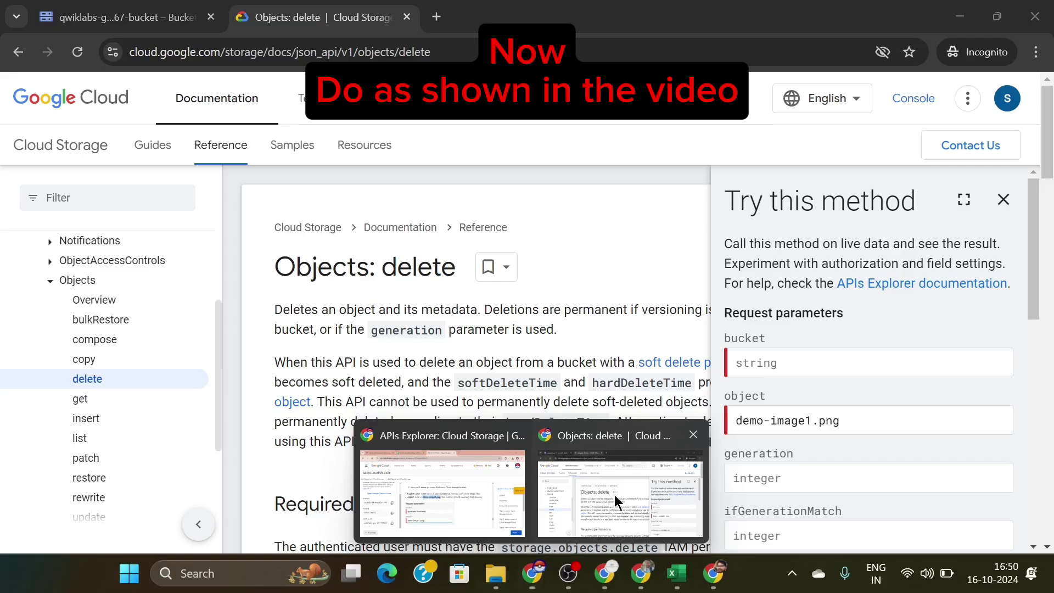
left_click(738, 359)
key("ctrl+v")
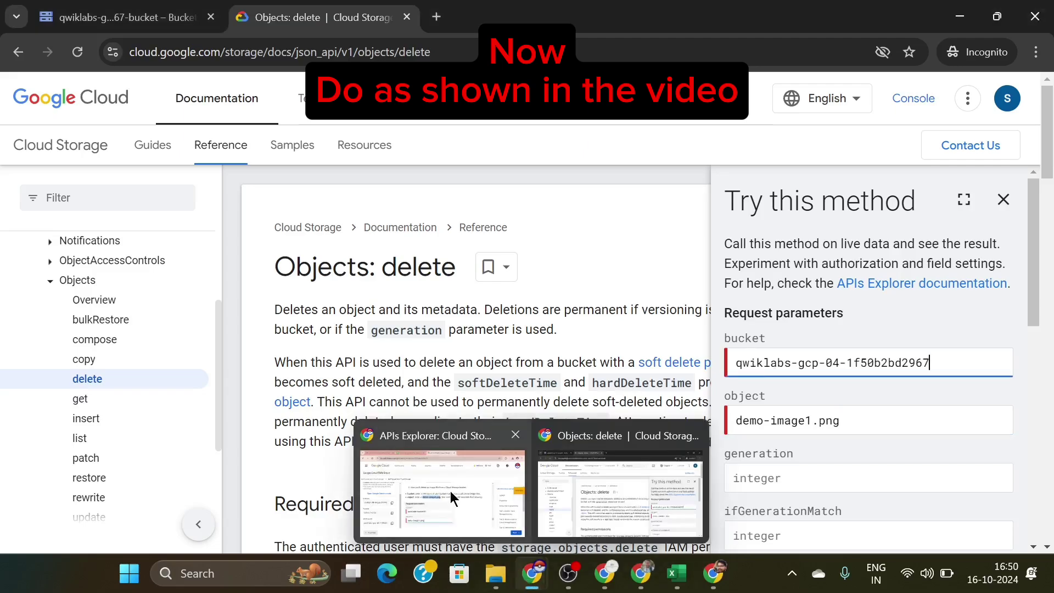
Step: Check the lab's credential directions and execute the Objects delete request for demo-image1.png
left_click(454, 499)
scroll(477, 426, "down", 4)
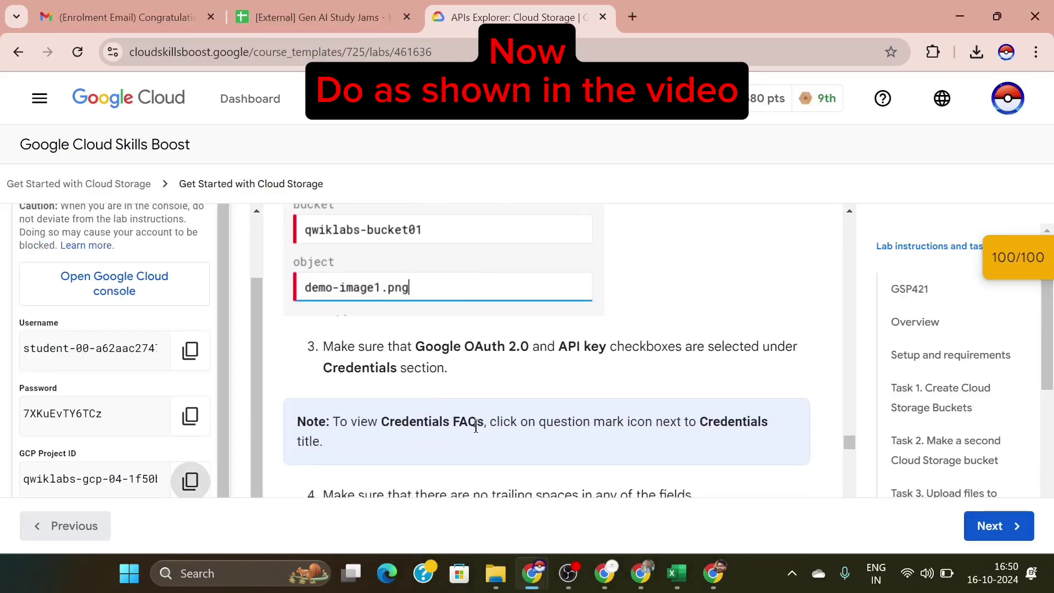
mouse_move(532, 571)
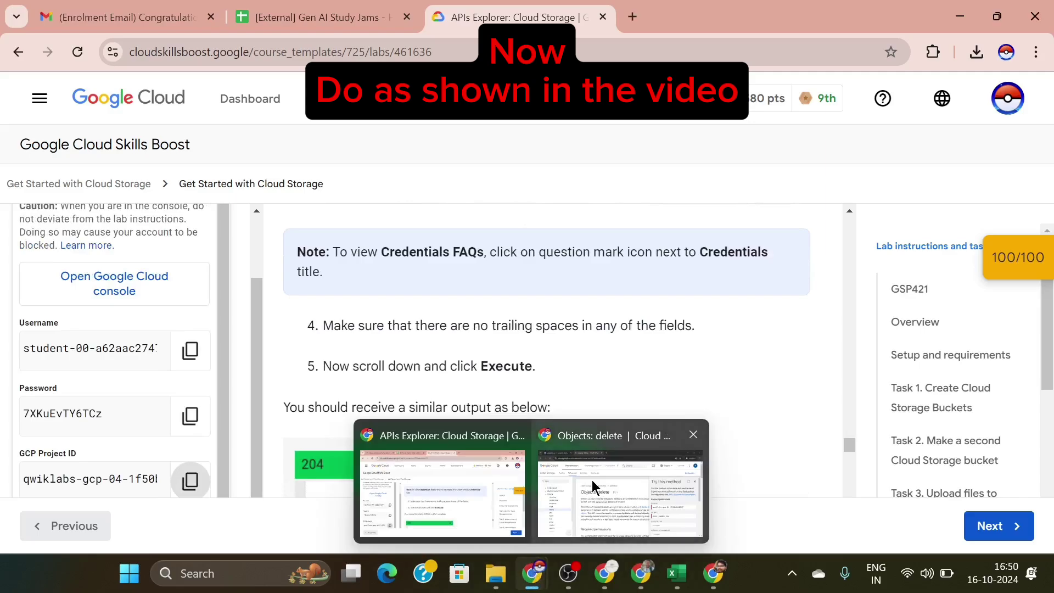
left_click(593, 487)
scroll(837, 399, "down", 10)
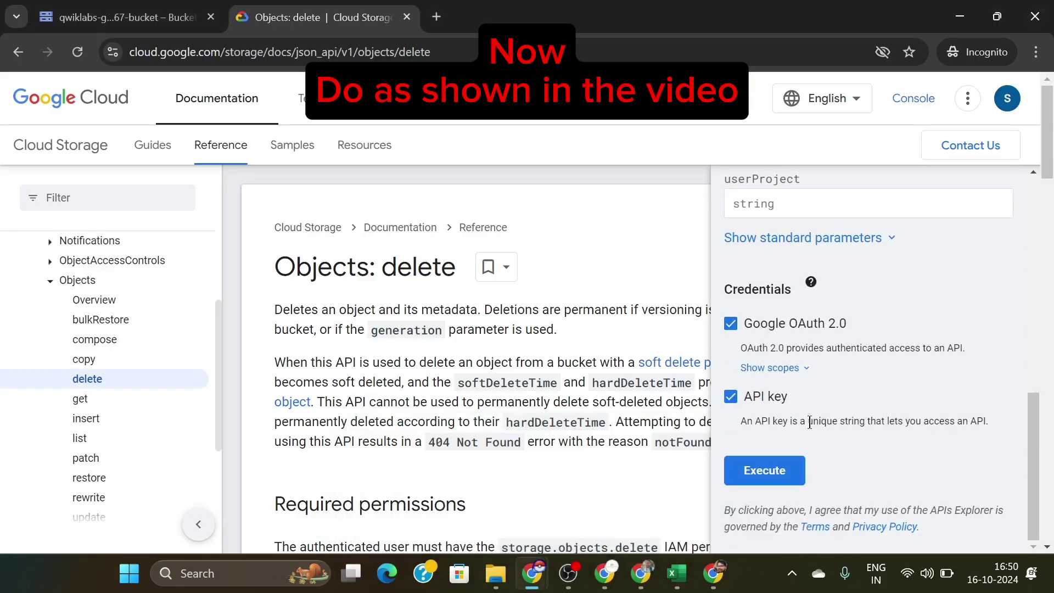
left_click(770, 465)
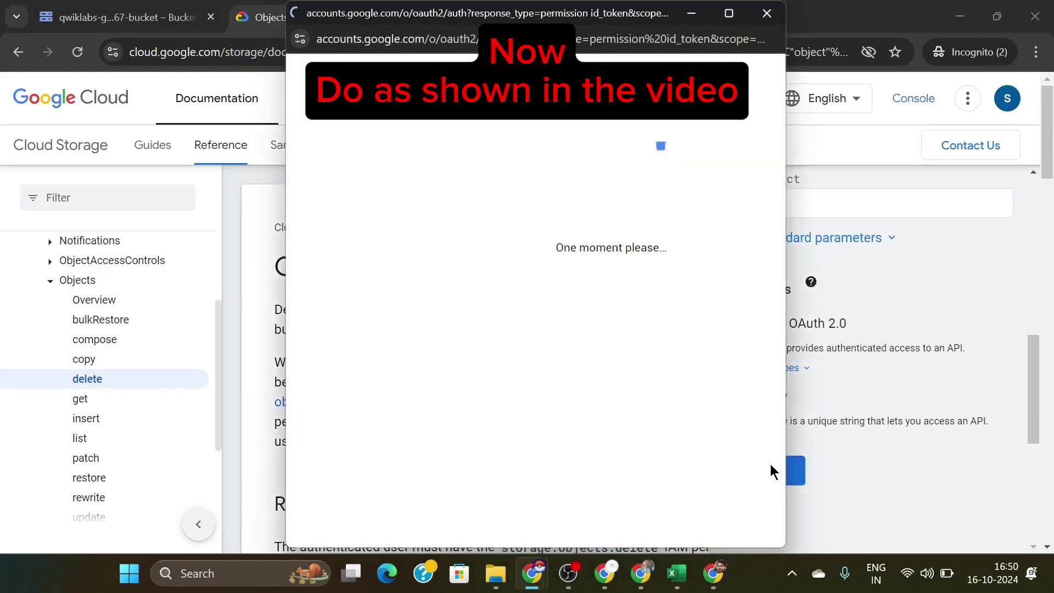
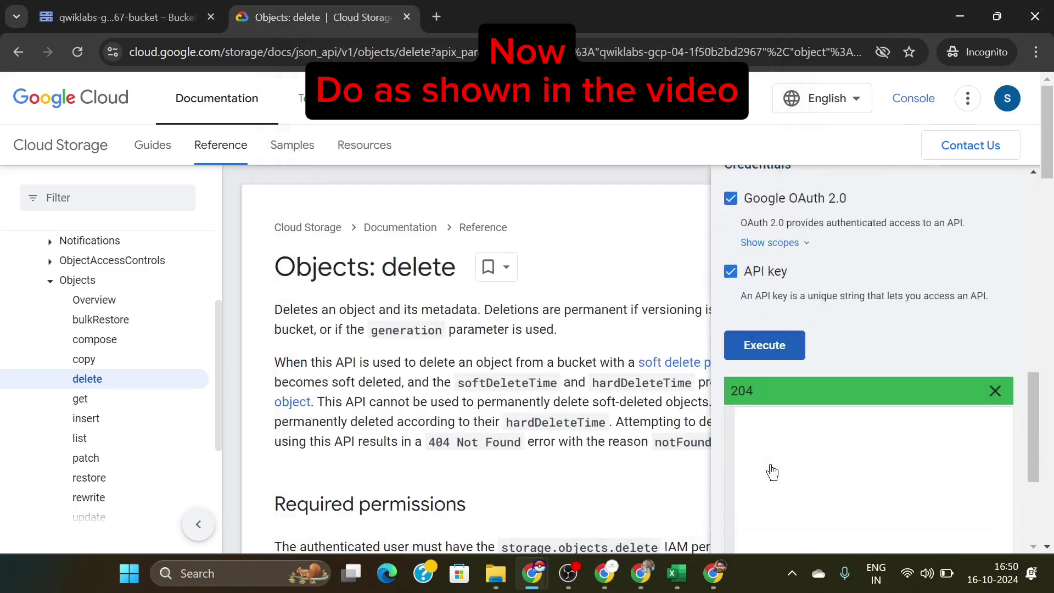
scroll(774, 439, "up", 5)
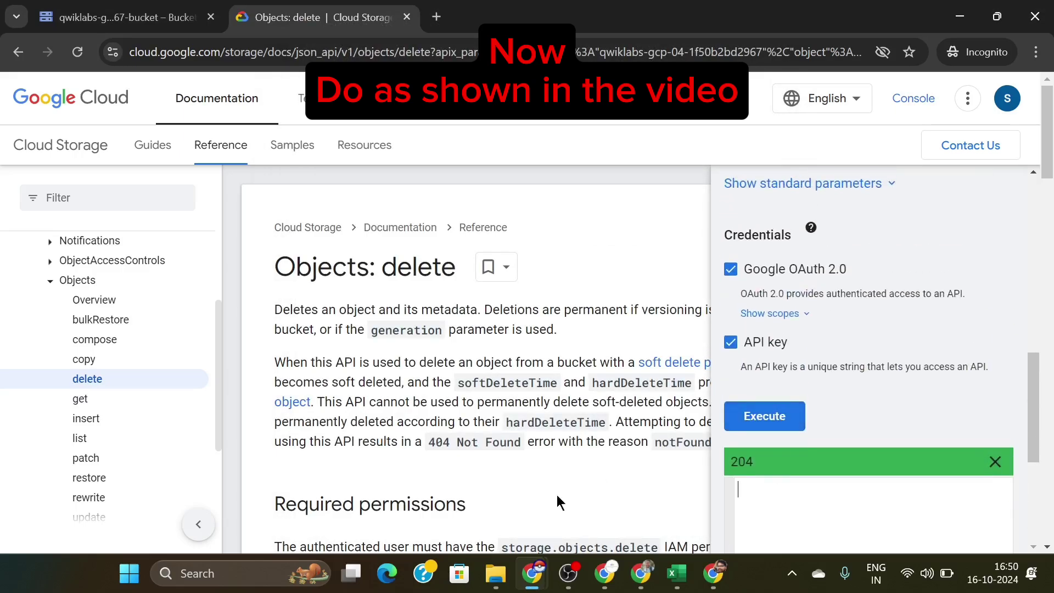
Step: Read the lab's remaining directions, from removing the second image through deleting the first bucket and viewing the updated buckets
mouse_move(532, 573)
scroll(440, 480, "down", 2)
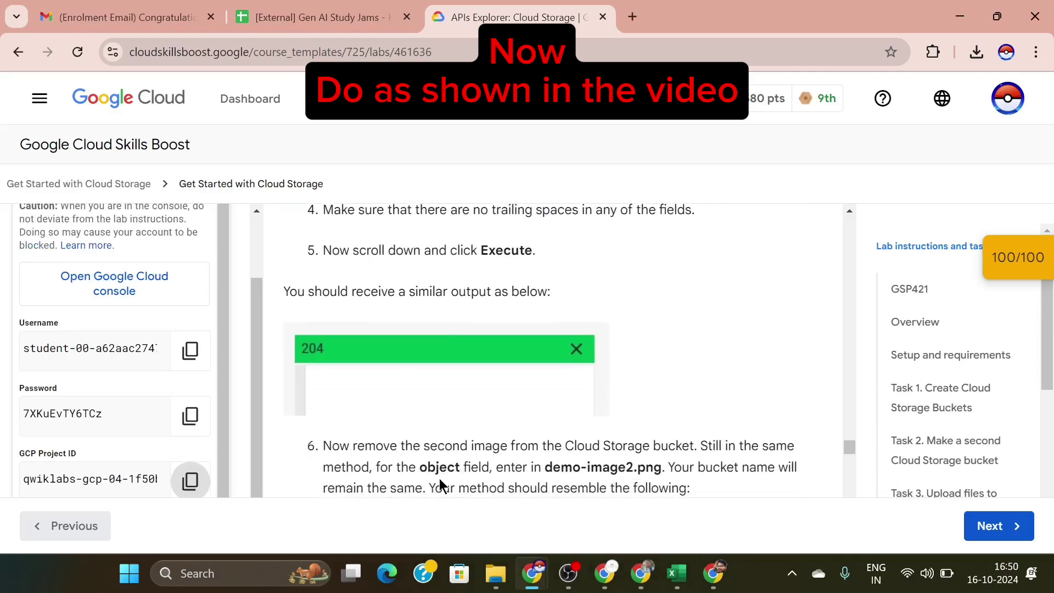
scroll(494, 425, "down", 5)
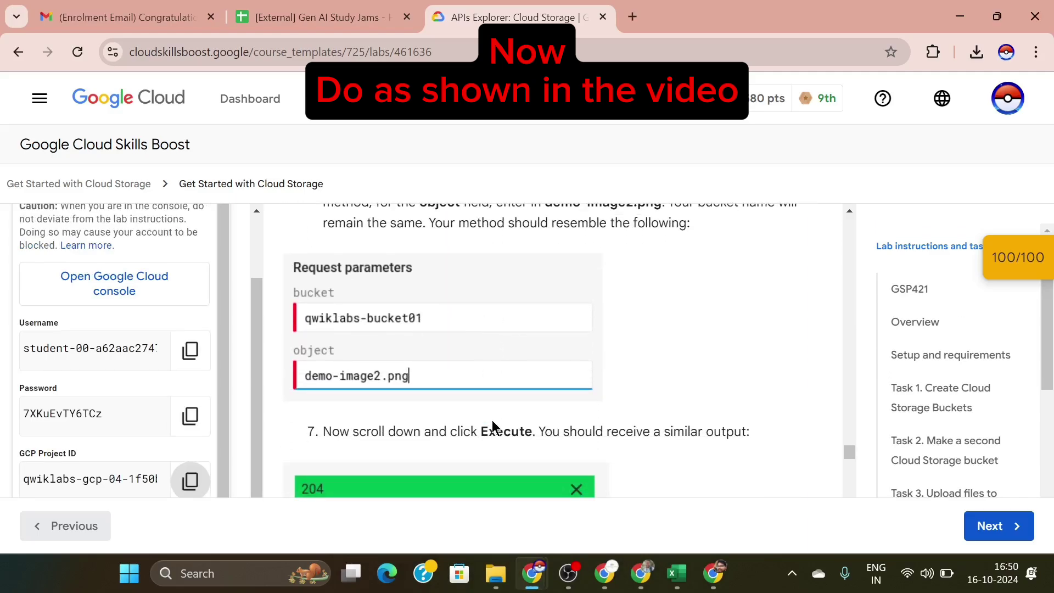
scroll(492, 421, "up", 1)
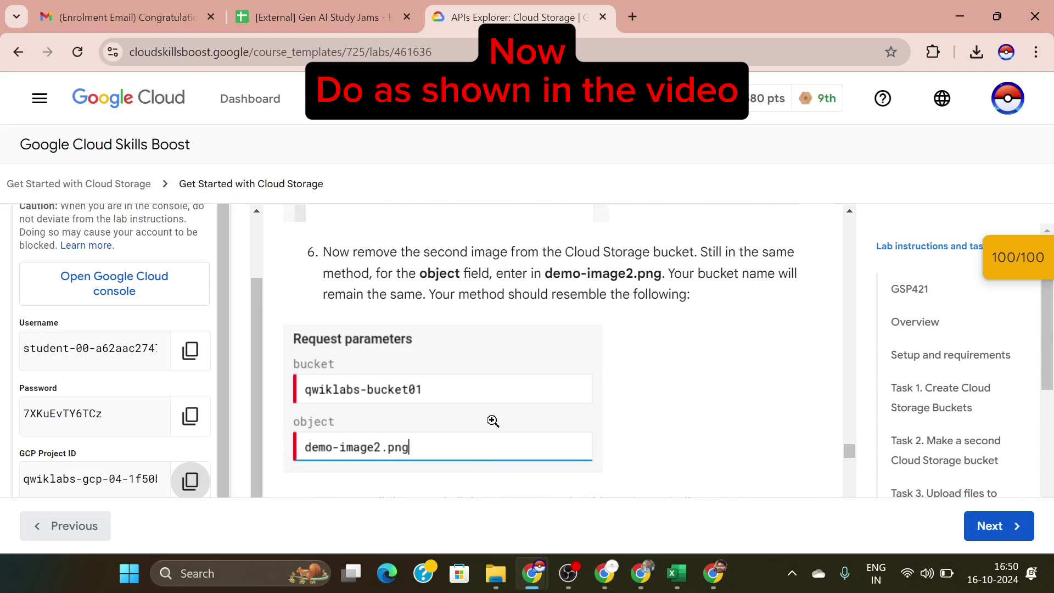
scroll(493, 421, "down", 5)
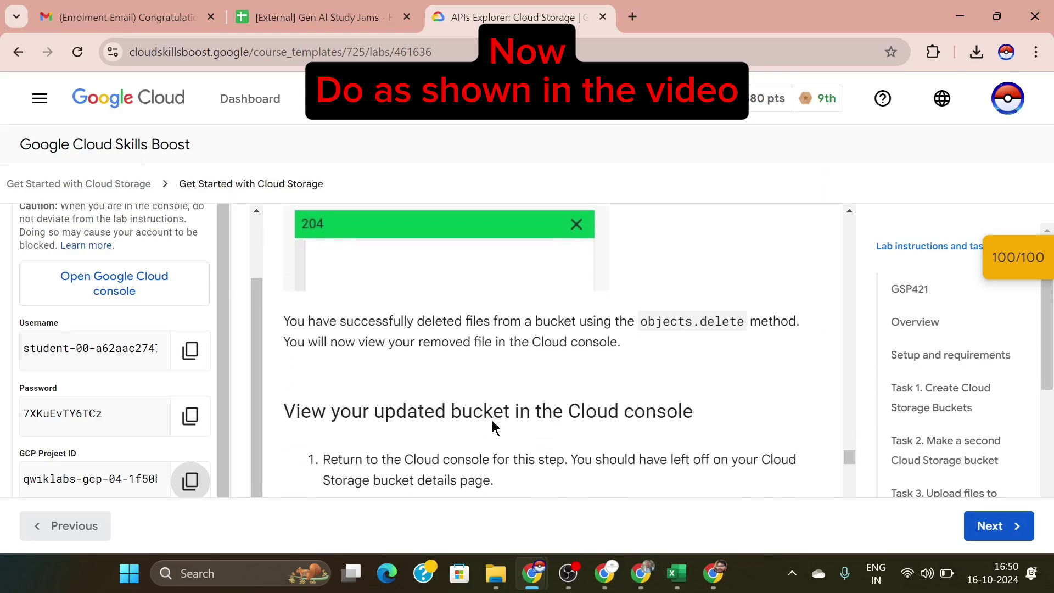
scroll(491, 420, "down", 10)
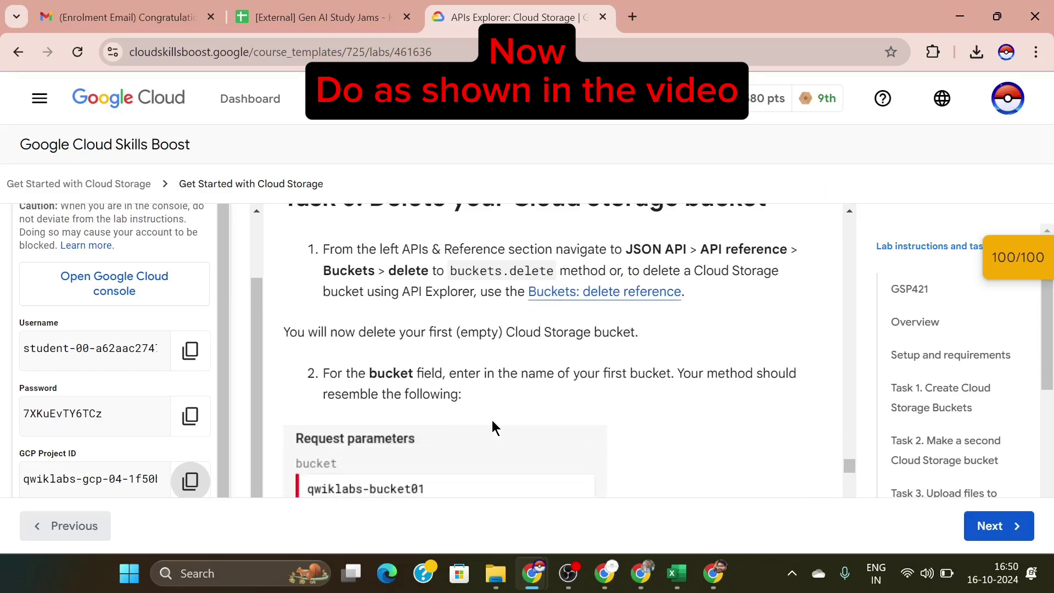
scroll(492, 420, "down", 7)
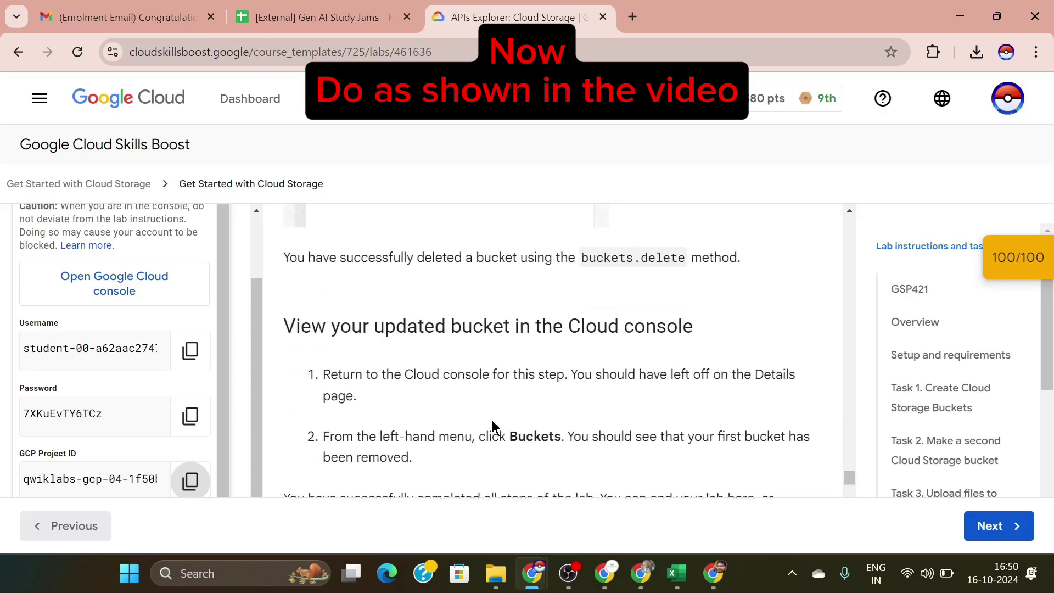
scroll(491, 420, "down", 7)
scroll(492, 419, "up", 14)
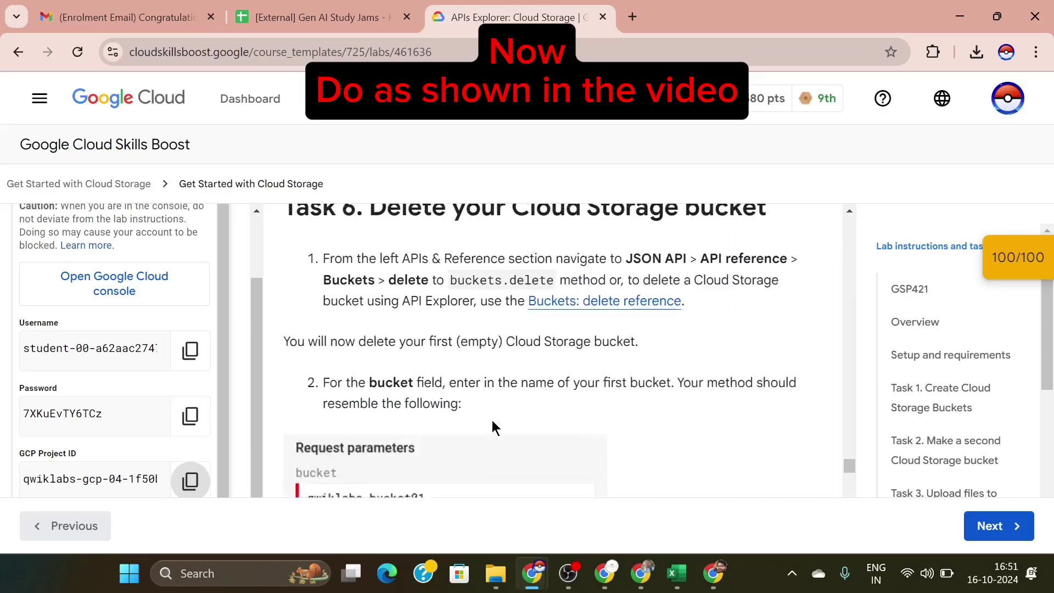
scroll(492, 420, "up", 8)
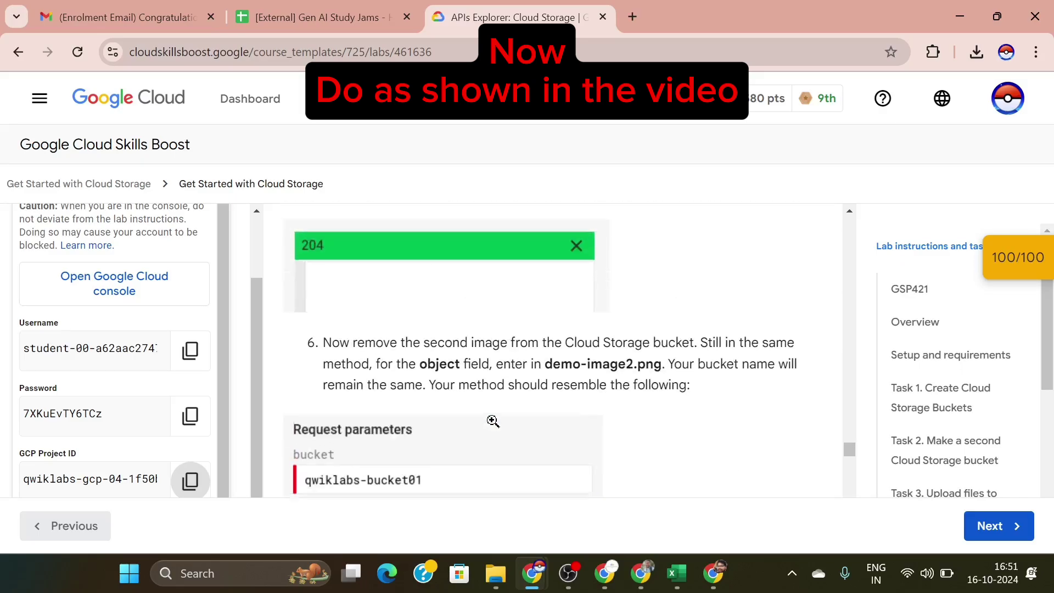
scroll(492, 420, "up", 1)
Step: Copy the second image's name from the lab directions, set the object parameter to demo-image2.png and execute the Objects delete request
left_click_drag(545, 391, 589, 390)
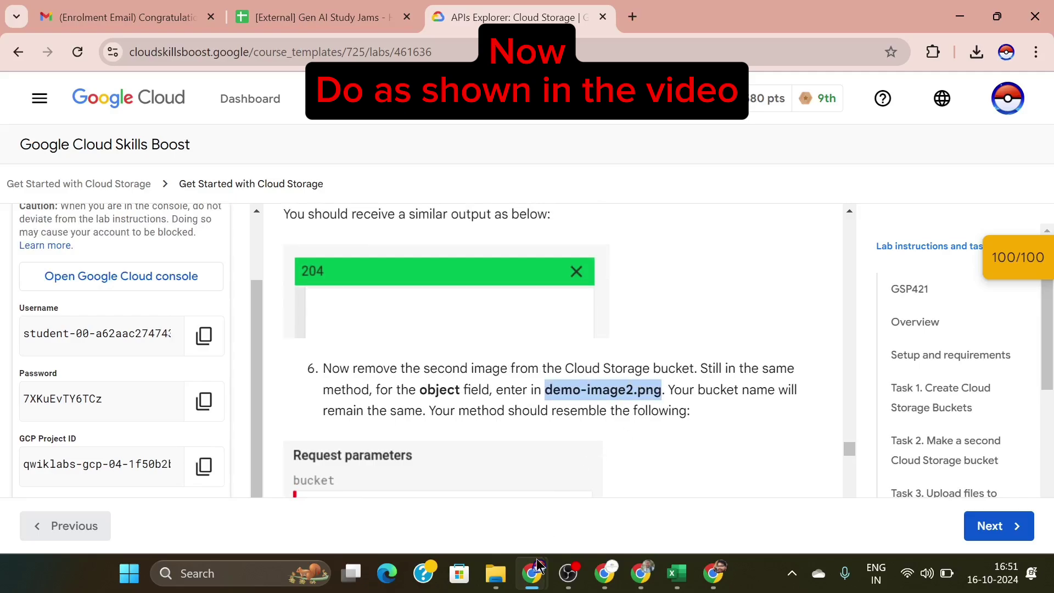
mouse_move(539, 566)
left_click(593, 492)
scroll(777, 319, "up", 5)
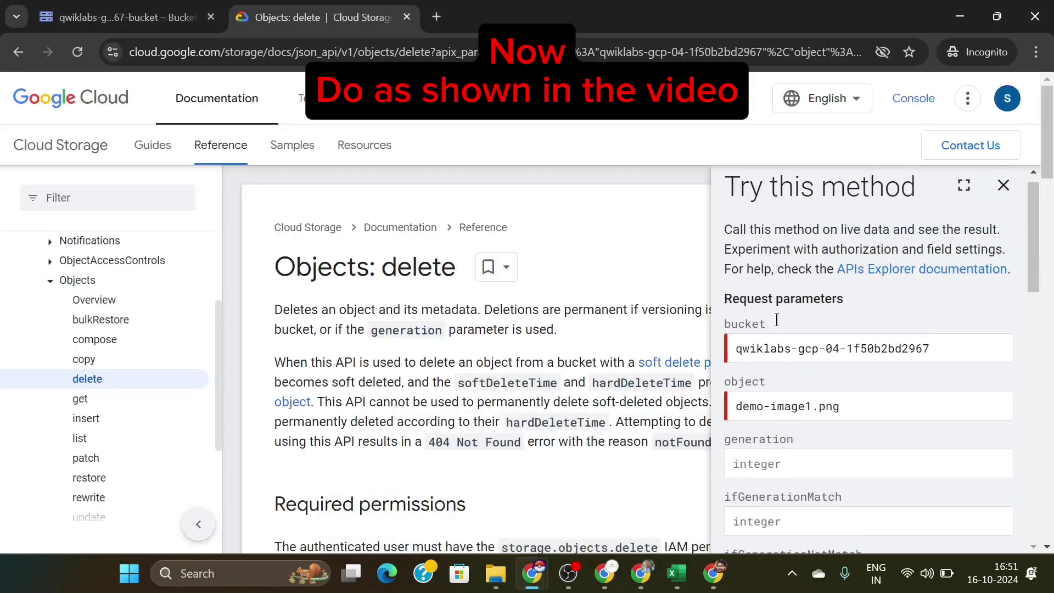
scroll(776, 320, "up", 1)
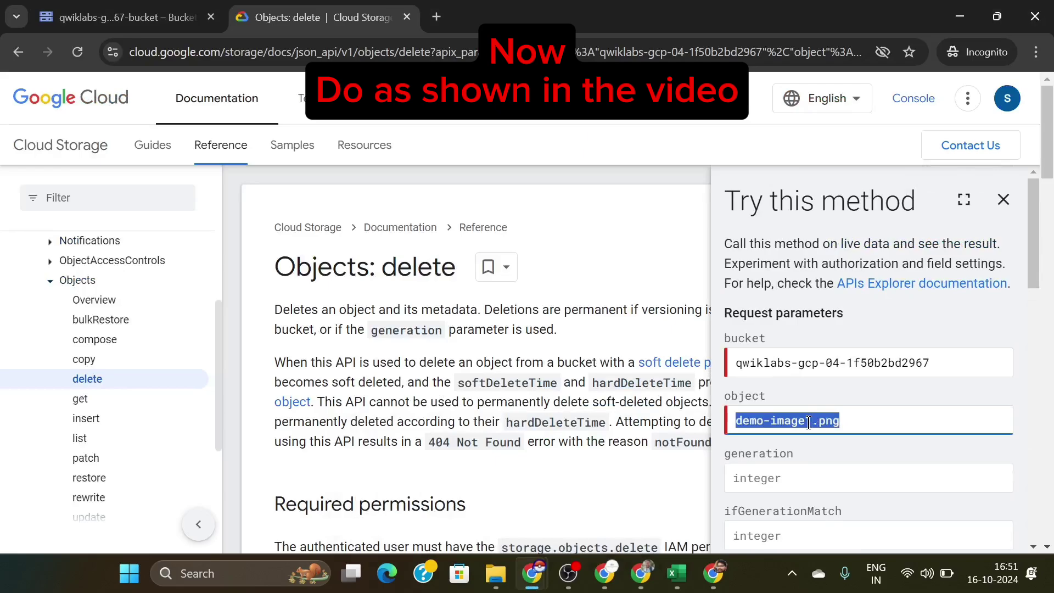
scroll(808, 423, "down", 8)
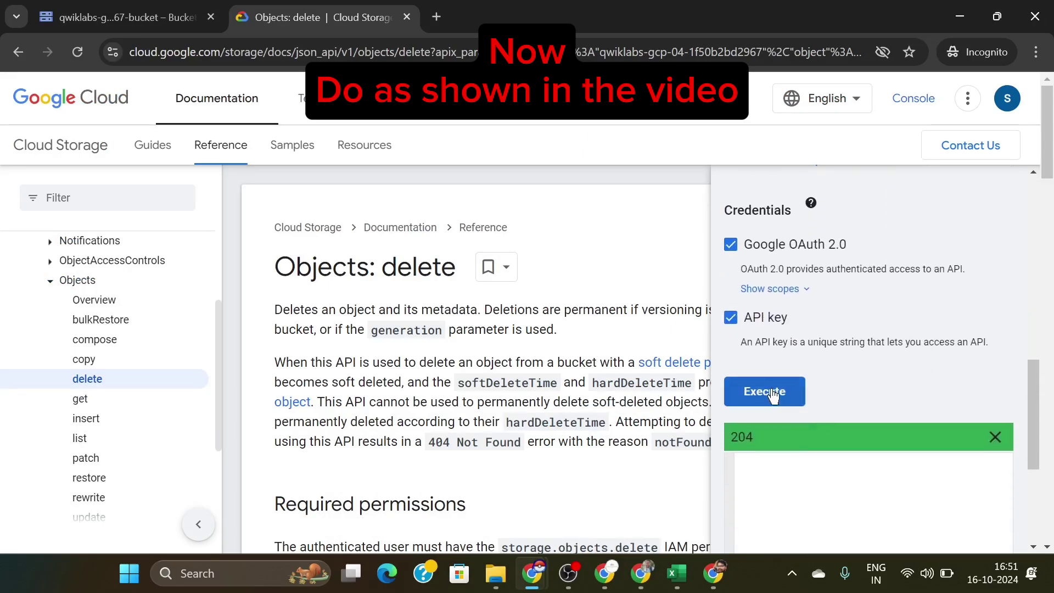
left_click(771, 391)
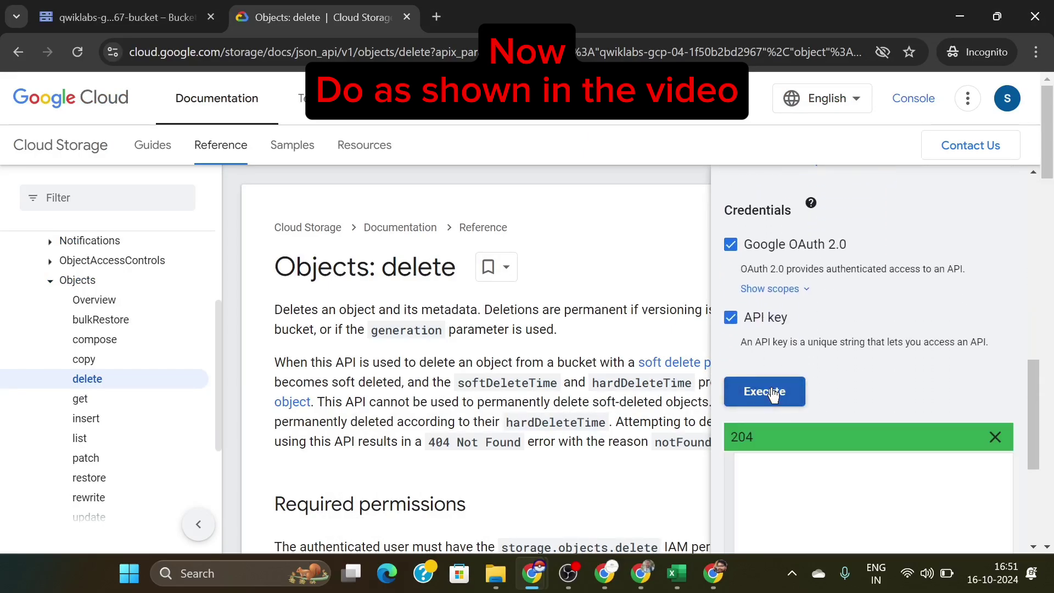
scroll(773, 394, "down", 2)
Step: Check the lab's viewing directions, and in the Cloud console open bucket qwiklabs-gcp-04-1f50b2bd2967 and refresh its object list
mouse_move(535, 574)
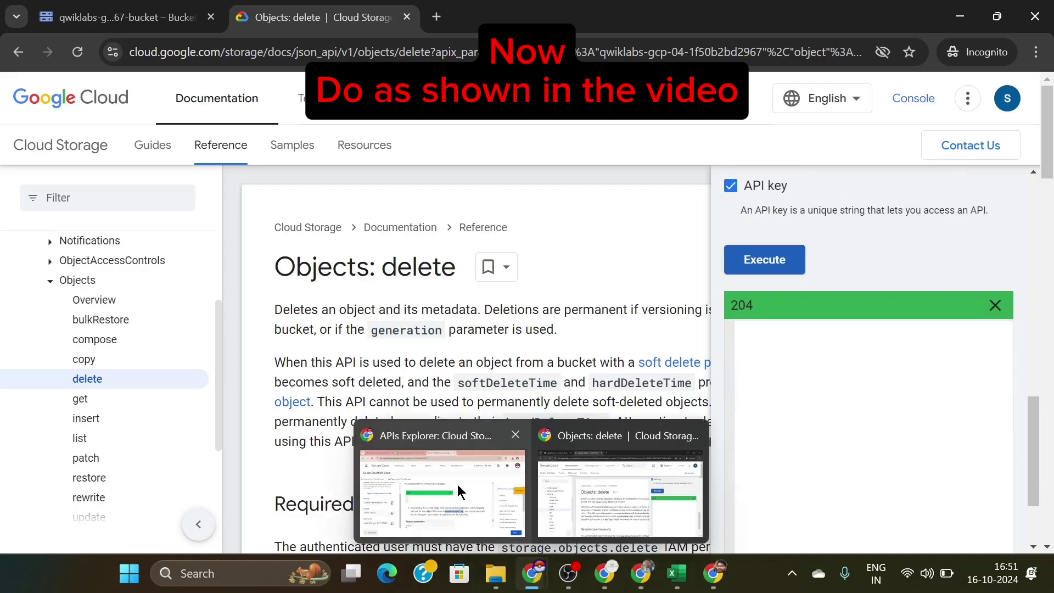
left_click(457, 484)
scroll(466, 426, "down", 5)
scroll(466, 426, "down", 4)
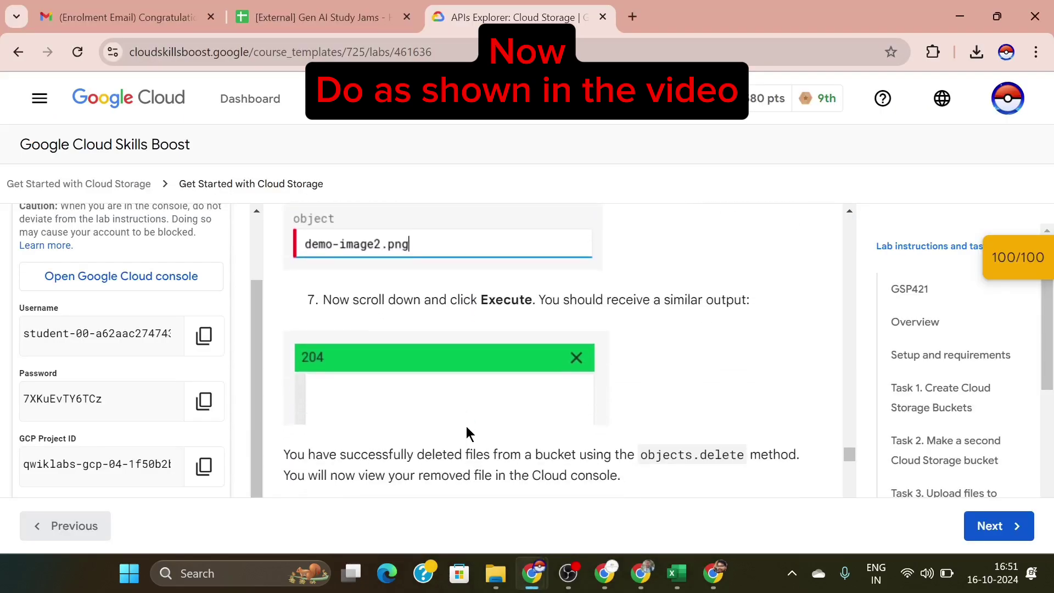
scroll(466, 426, "down", 1)
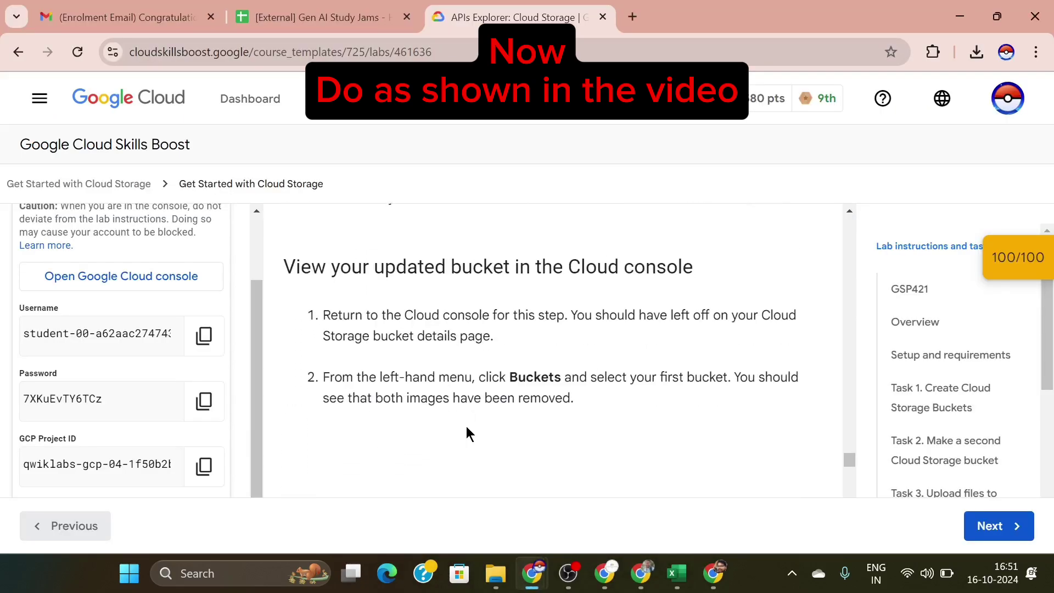
mouse_move(532, 573)
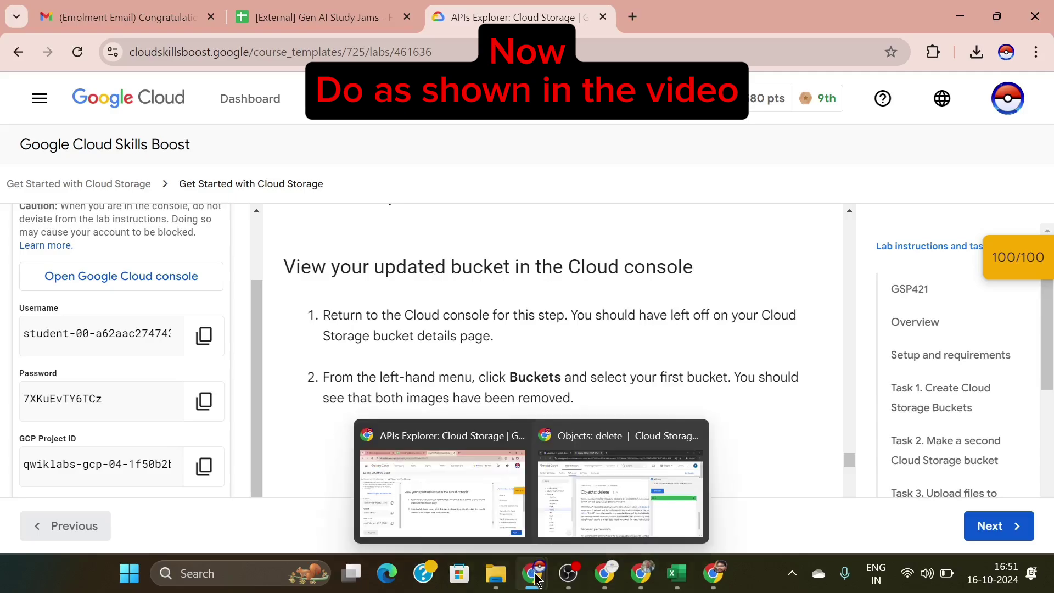
left_click(576, 508)
left_click(164, 17)
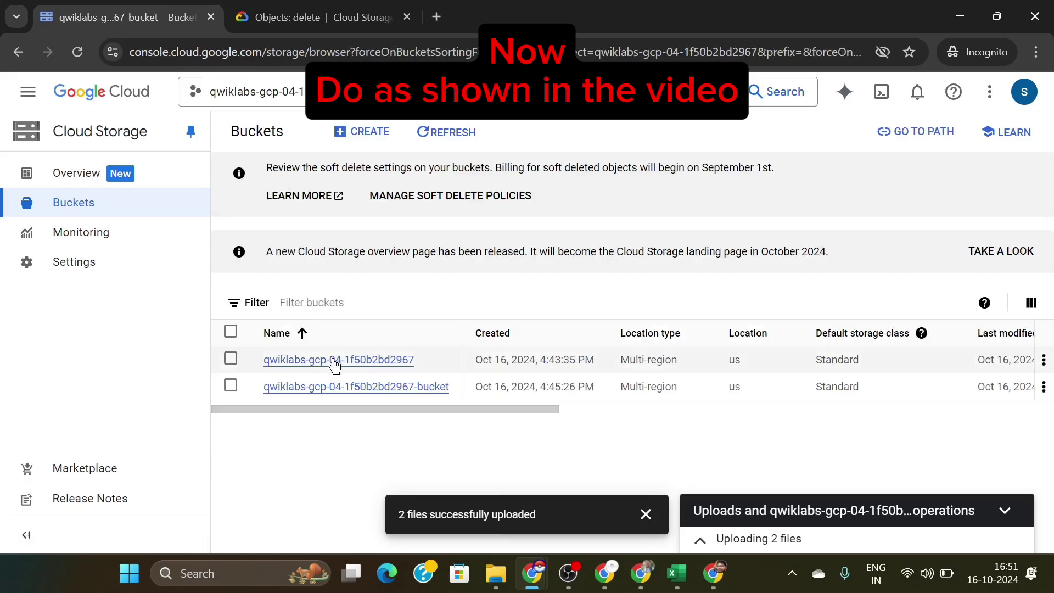
left_click(331, 364)
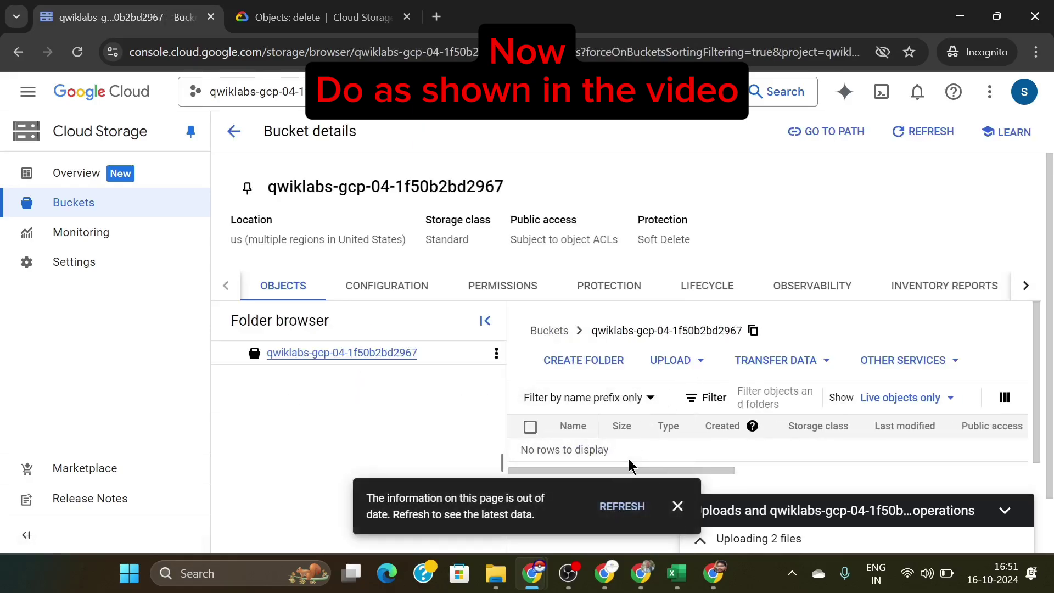
left_click(620, 508)
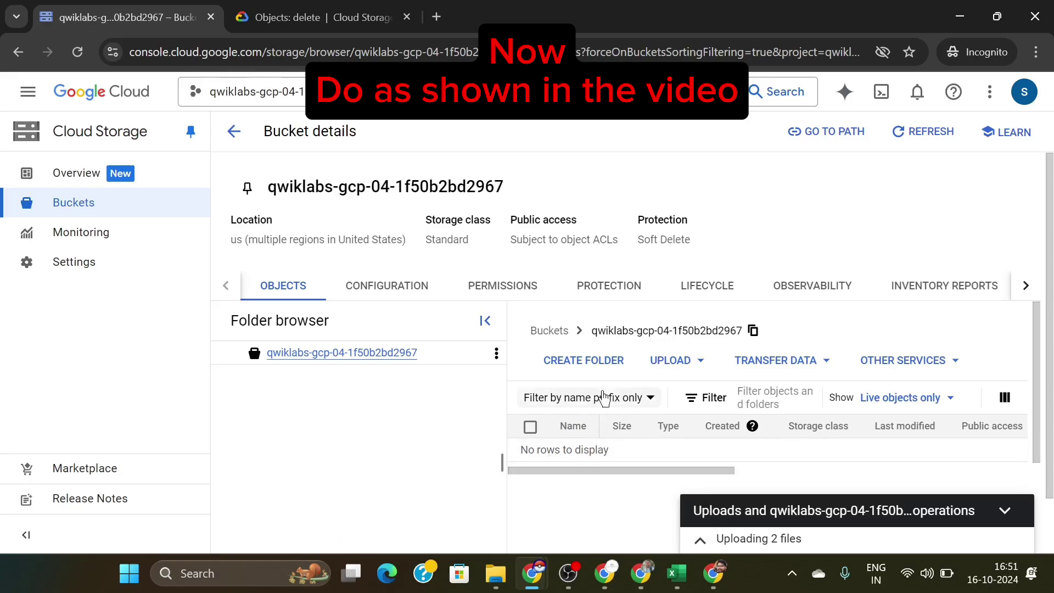
Step: Read the lab's Task 6 bucket deletion directions and open the Buckets delete method reference in the Cloud Storage documentation
left_click(343, 19)
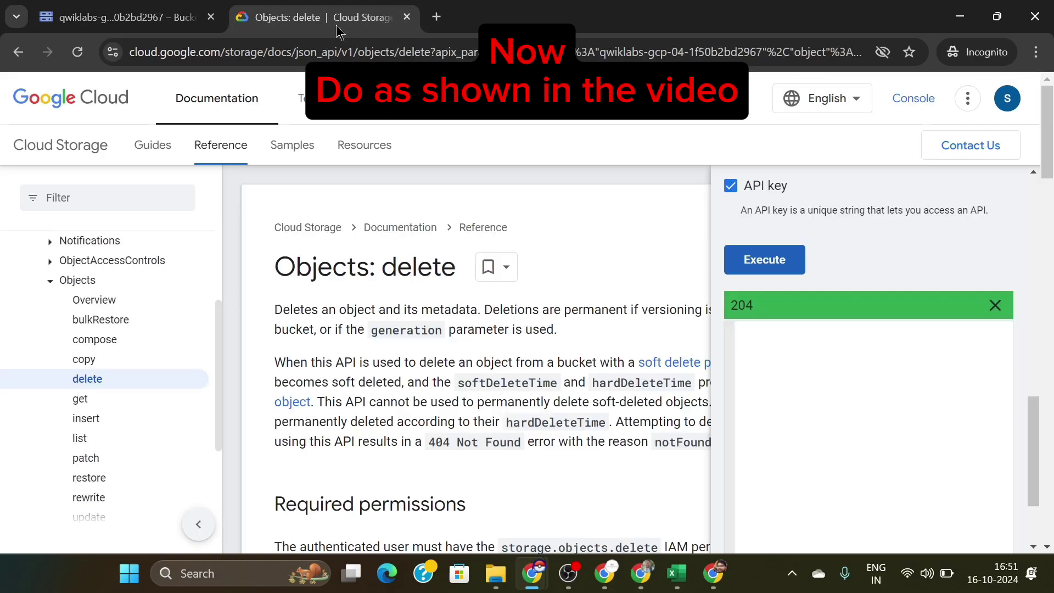
mouse_move(532, 573)
left_click(459, 498)
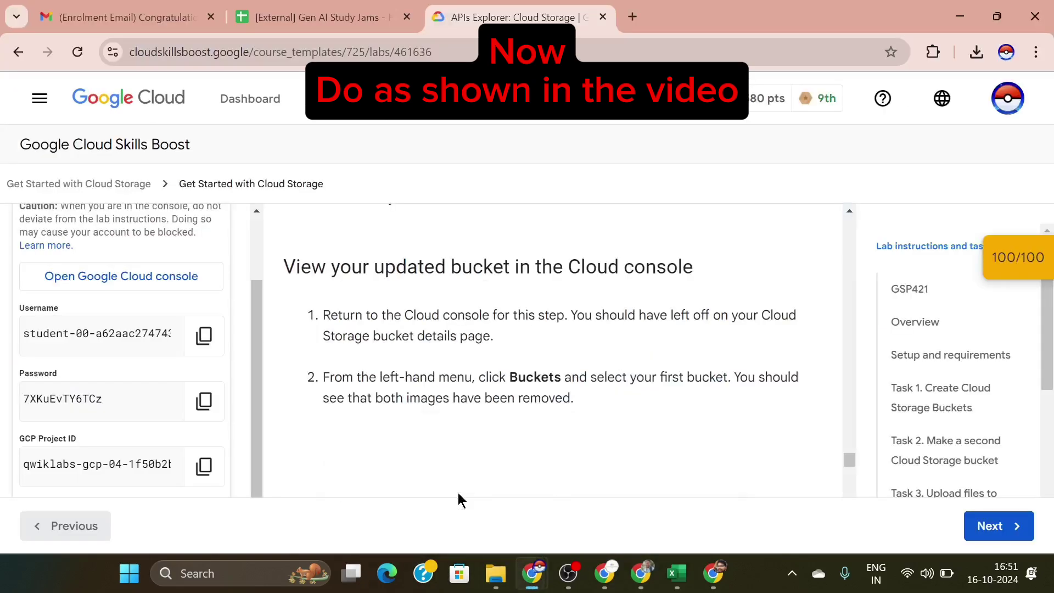
scroll(458, 493, "down", 3)
scroll(457, 492, "down", 2)
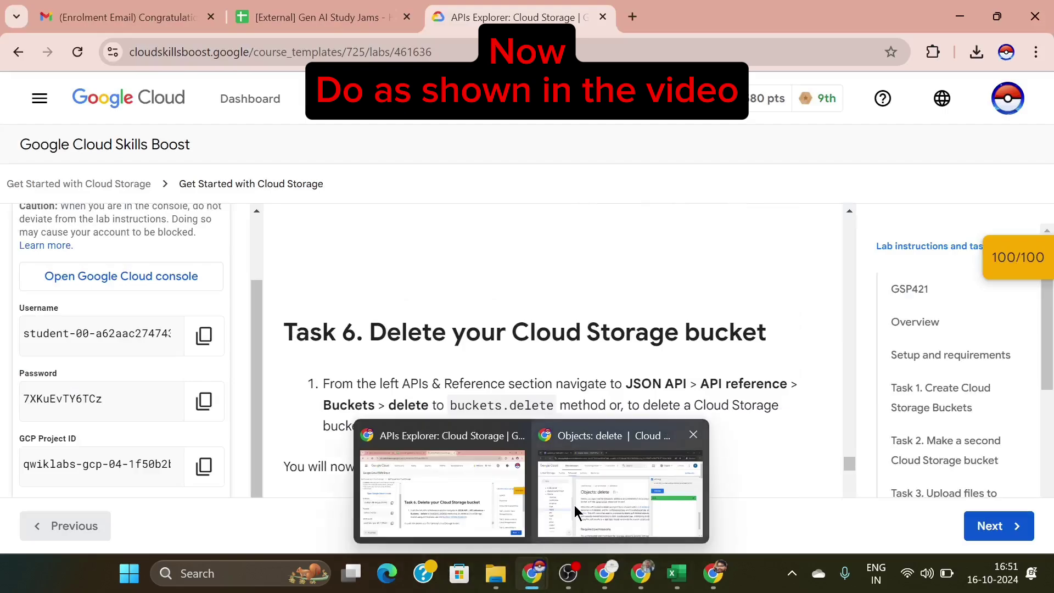
left_click(574, 505)
scroll(170, 365, "up", 3)
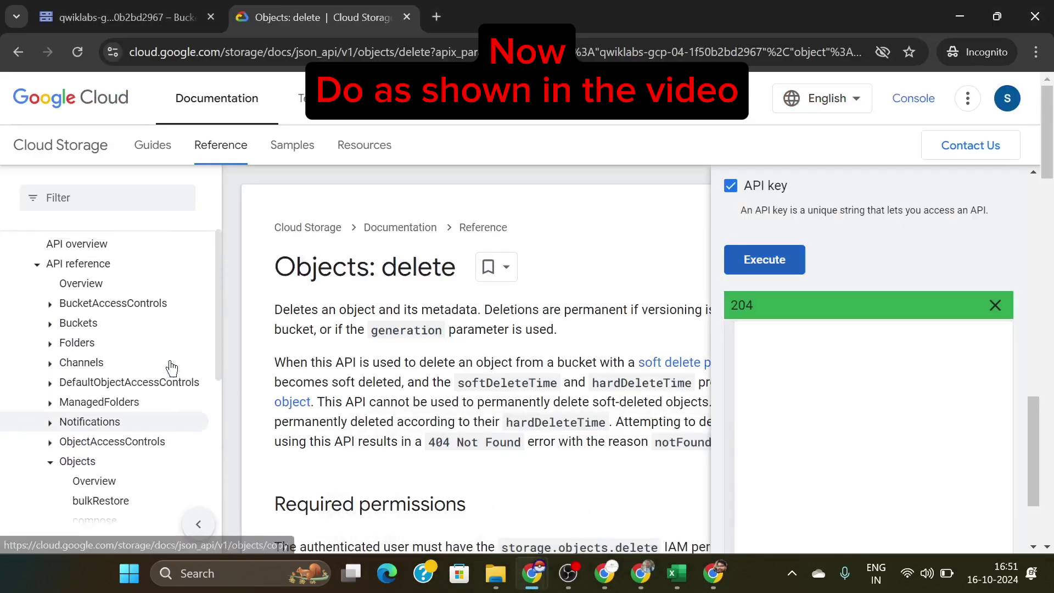
left_click(103, 327)
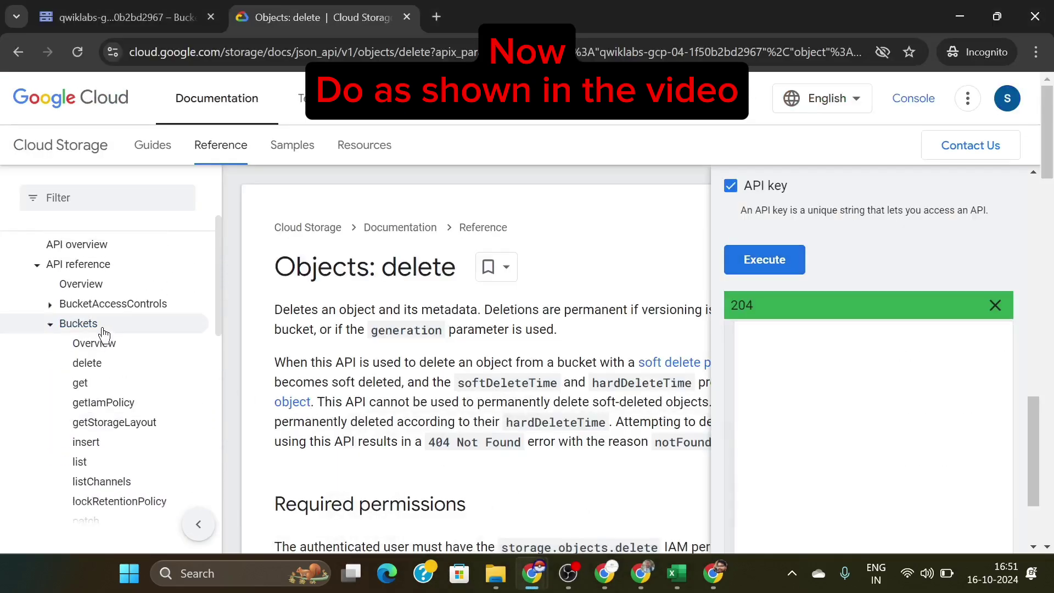
left_click(104, 366)
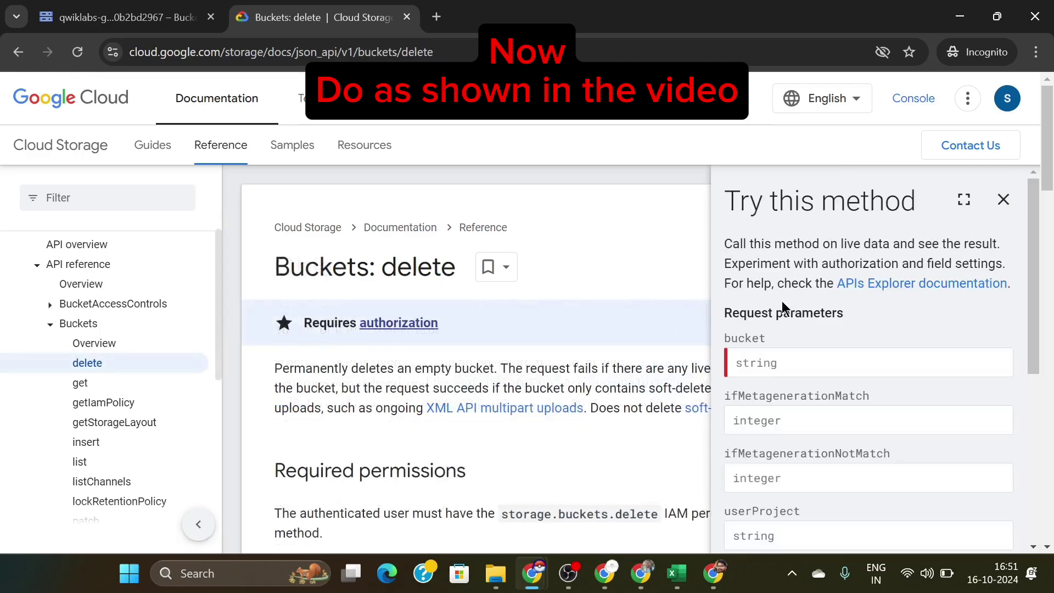
Step: Copy the GCP project ID from the lab page and set the Buckets delete bucket parameter to qwiklabs-gcp-04-1f50b2bd2967
scroll(782, 306, "down", 2)
mouse_move(532, 573)
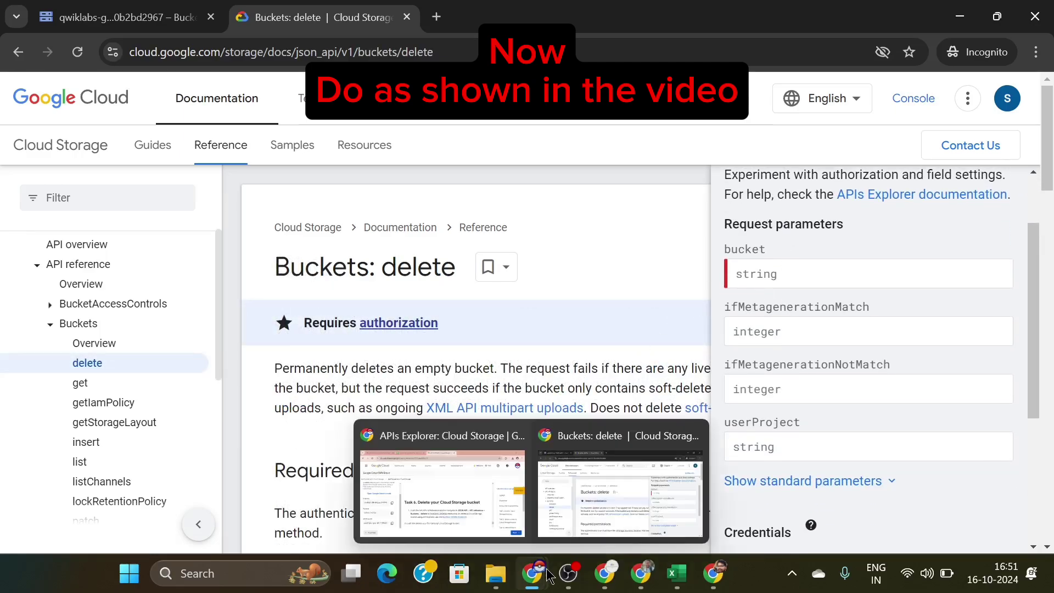
left_click(468, 503)
scroll(459, 428, "down", 2)
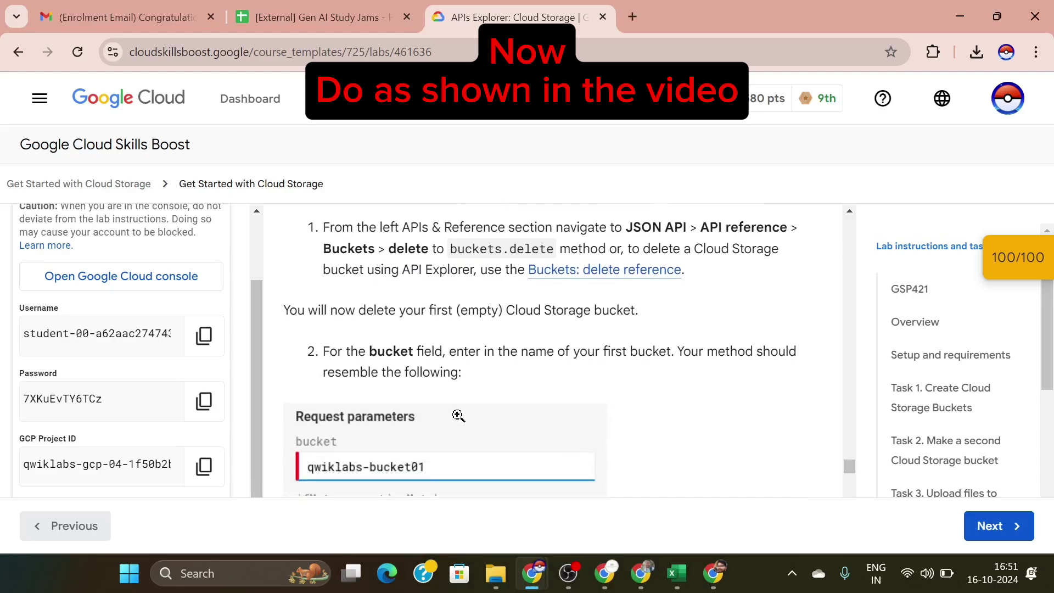
scroll(443, 335, "down", 2)
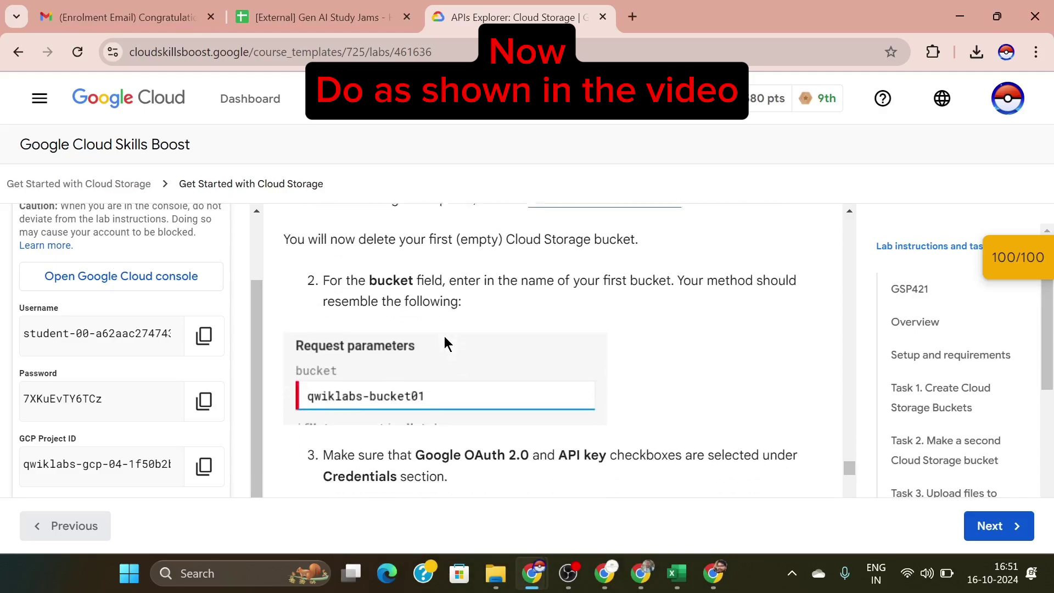
left_click(204, 468)
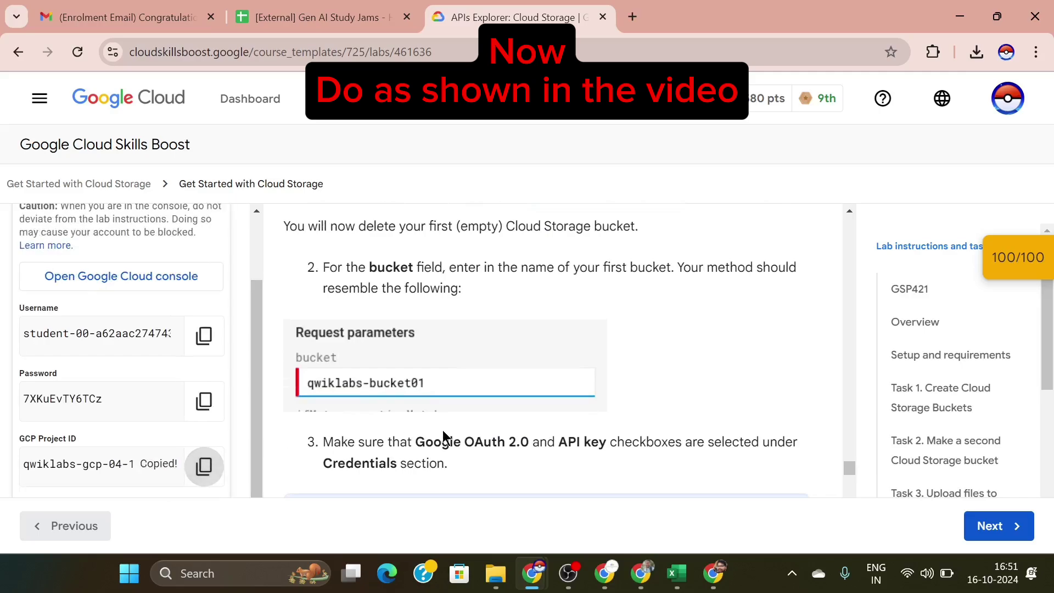
scroll(442, 429, "down", 8)
mouse_move(532, 573)
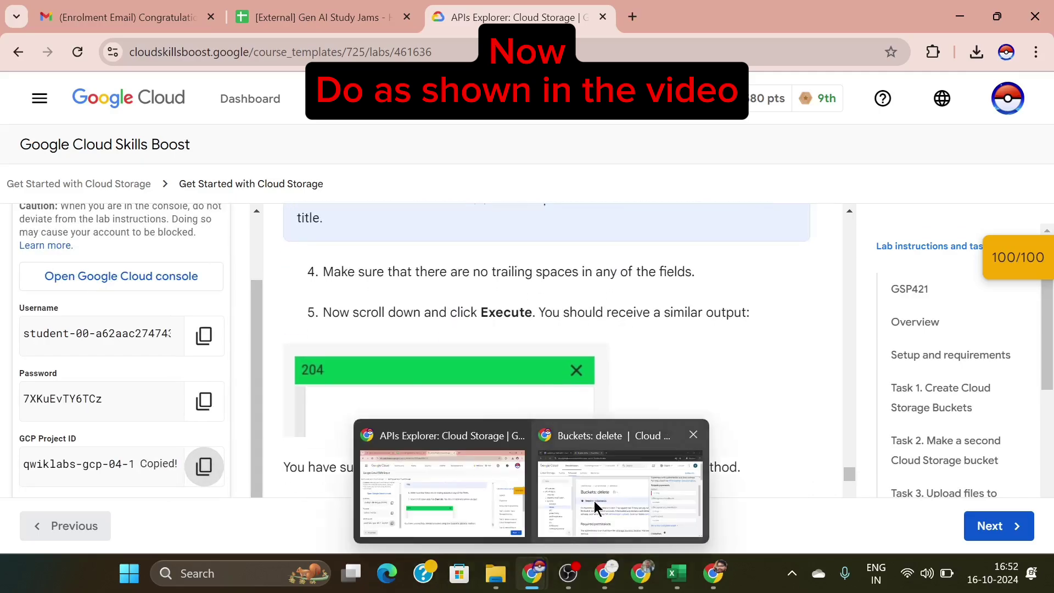
left_click(596, 508)
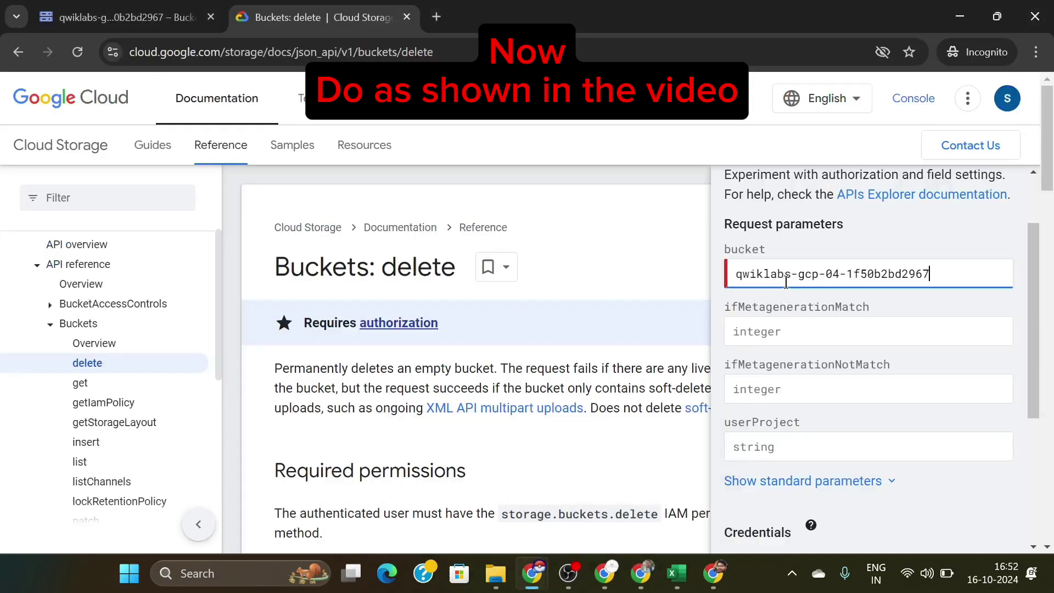
Step: Execute the Buckets delete request for the first bucket with Google OAuth 2.0 and API key credentials selected
scroll(786, 282, "down", 4)
left_click(789, 468)
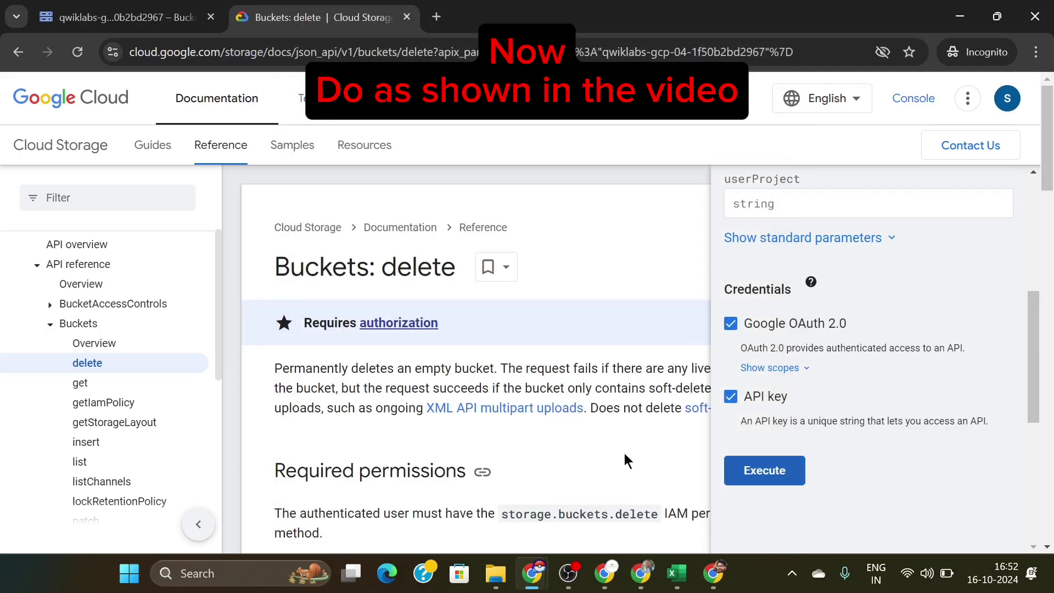
left_click(763, 471)
Step: Return to the lab page and answer True to the quiz questions about default storage class and unique bucket names
mouse_move(532, 571)
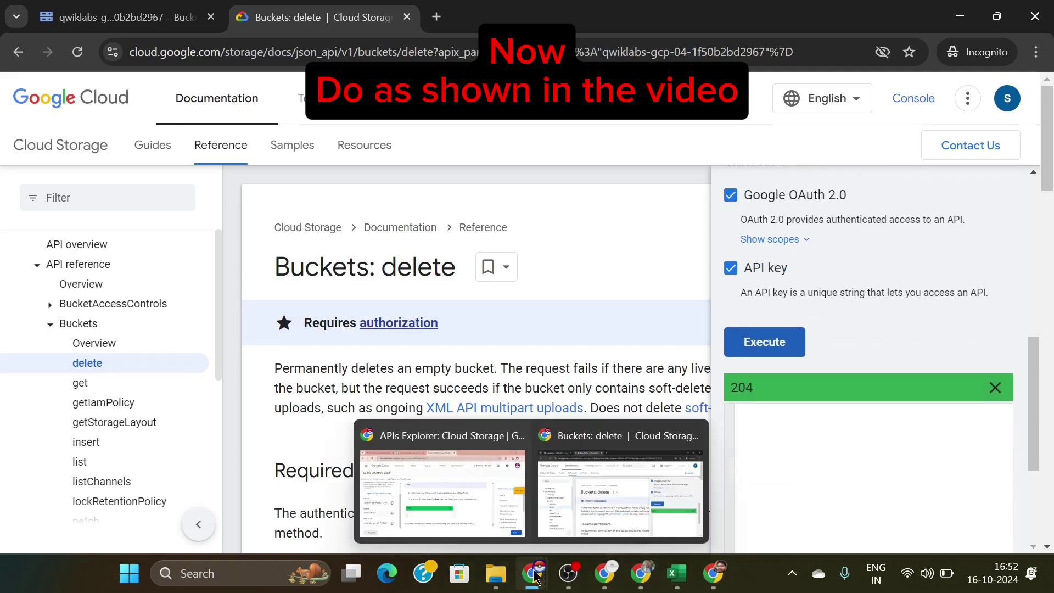
left_click(459, 476)
scroll(460, 477, "down", 3)
scroll(475, 421, "down", 6)
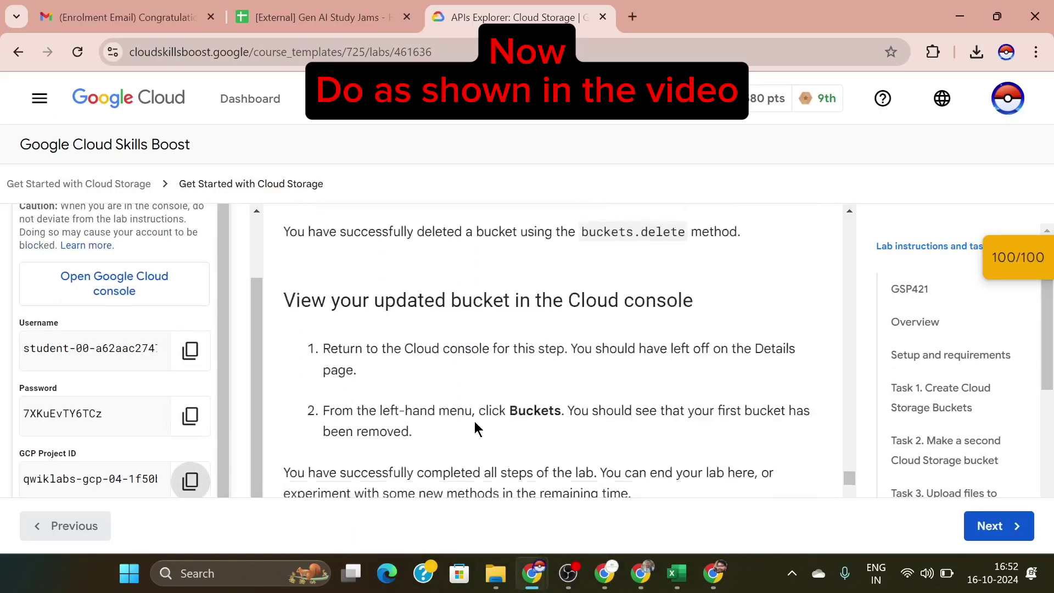
scroll(474, 421, "down", 1)
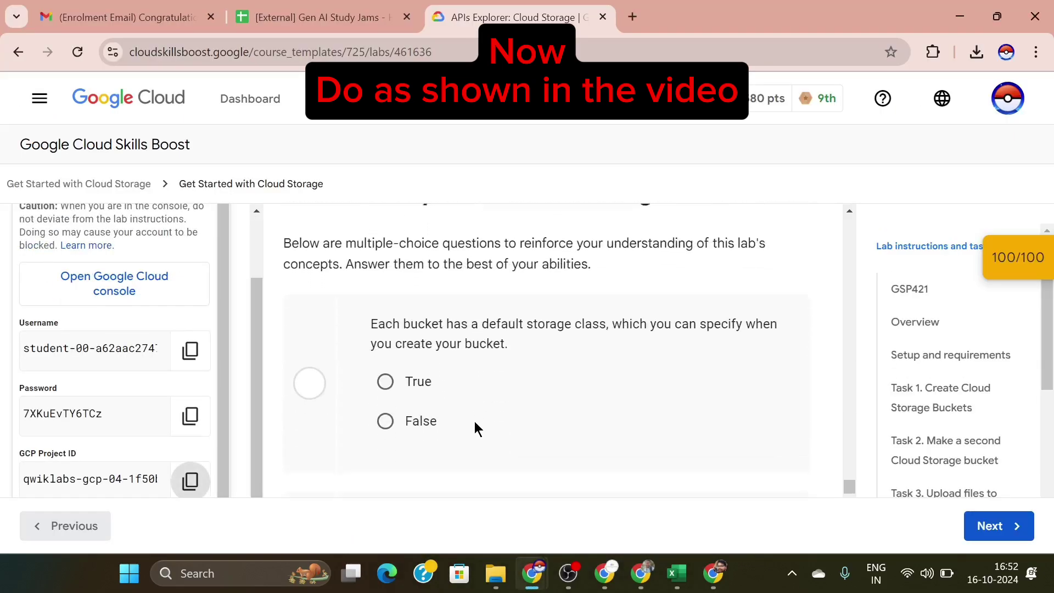
left_click(386, 380)
scroll(454, 396, "down", 3)
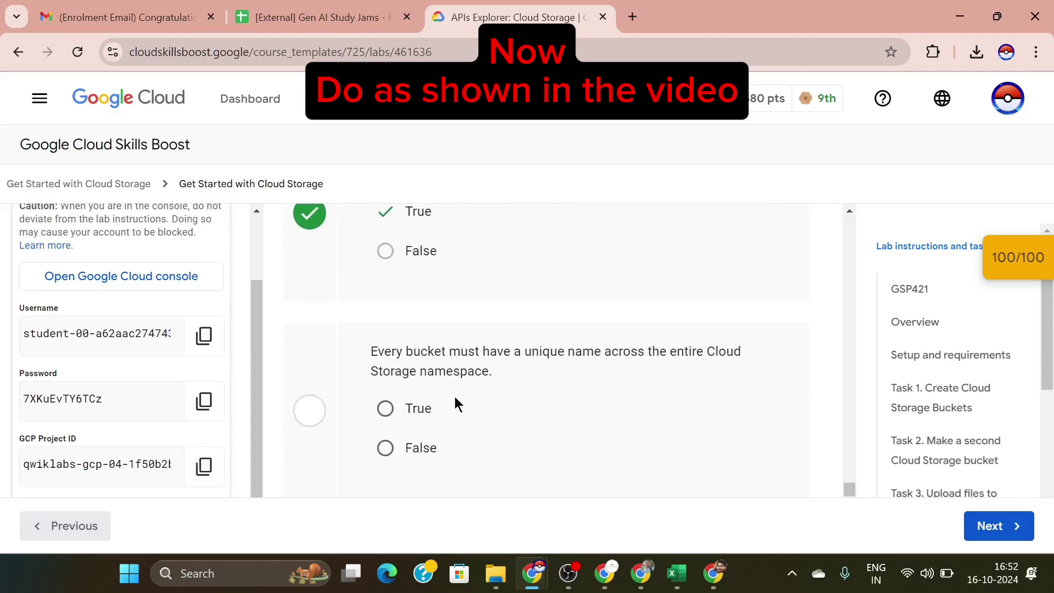
left_click(389, 397)
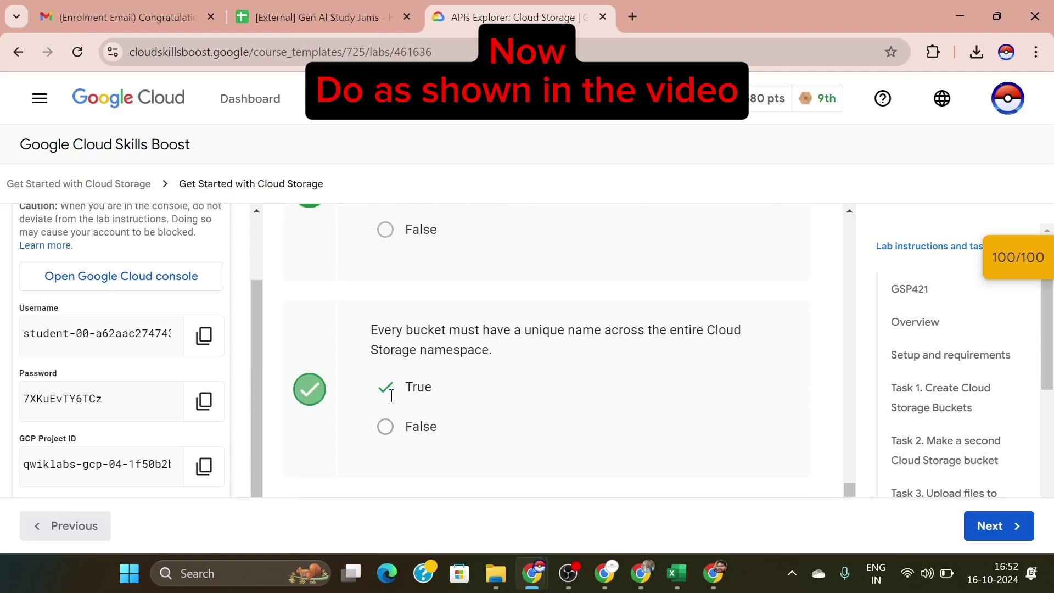
Step: Try submitting the storage classes question with an answer that includes Regional Storage and Local storage
scroll(497, 411, "down", 1)
scroll(497, 406, "down", 3)
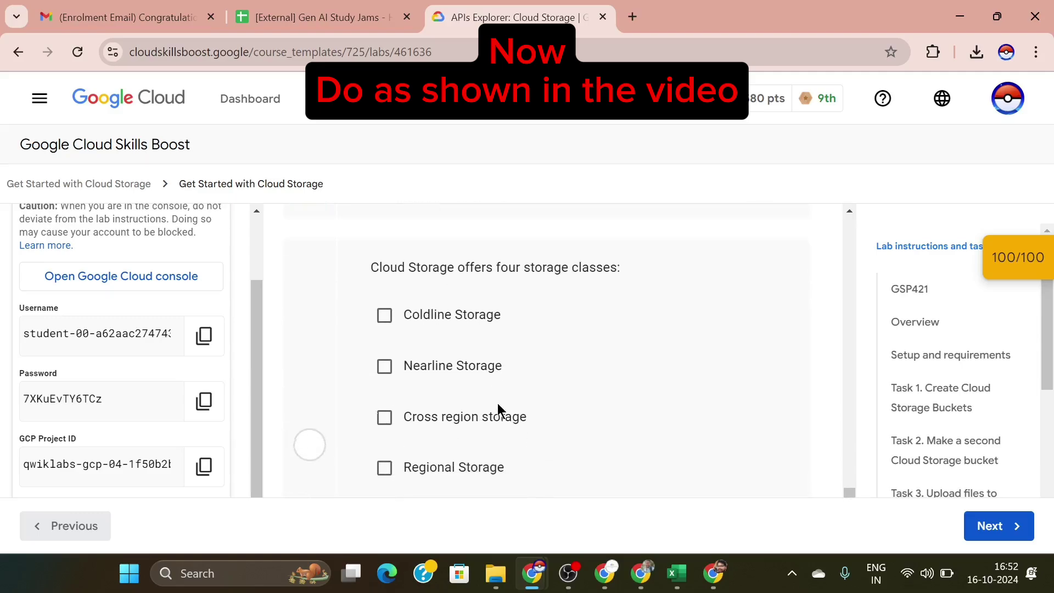
scroll(497, 402, "down", 1)
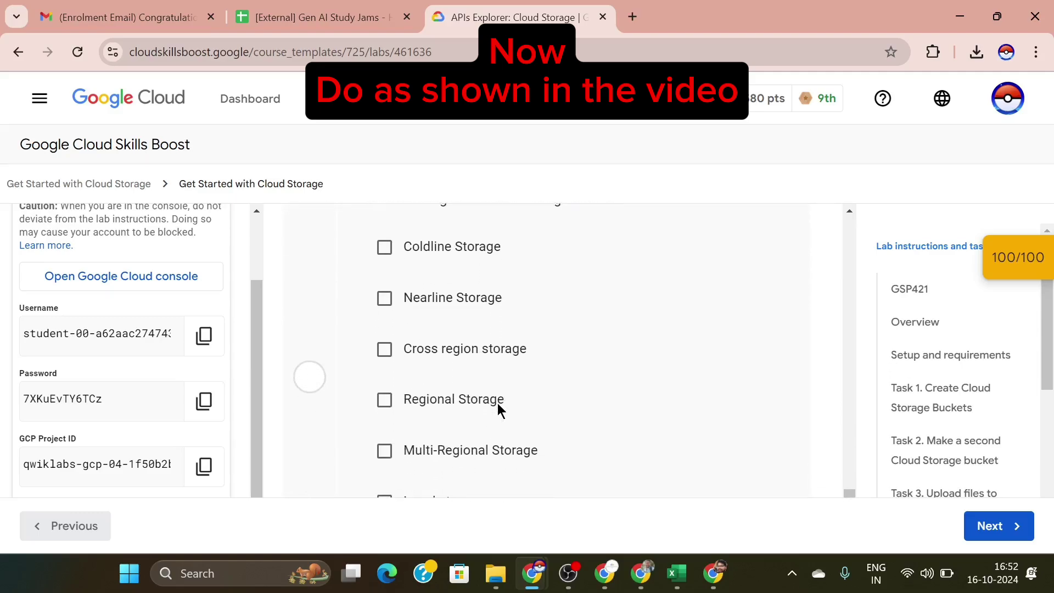
scroll(497, 405, "down", 1)
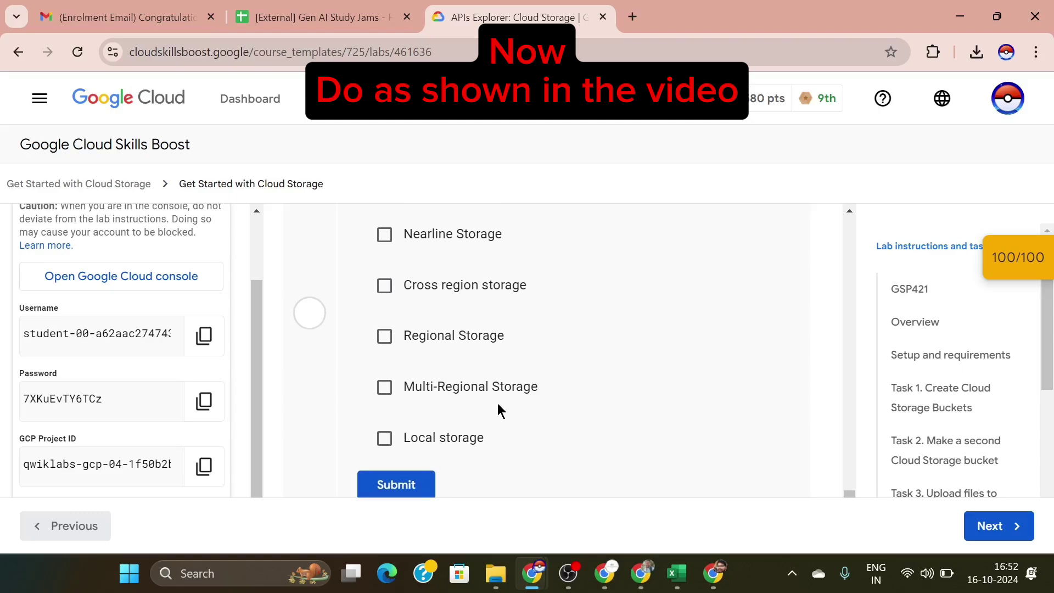
left_click(382, 449)
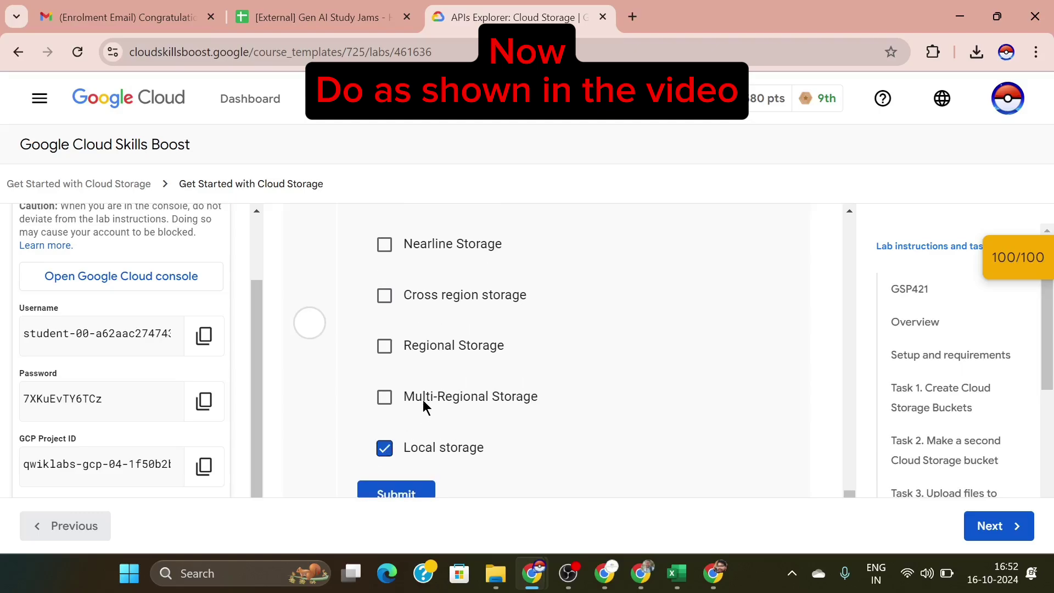
scroll(426, 406, "up", 1)
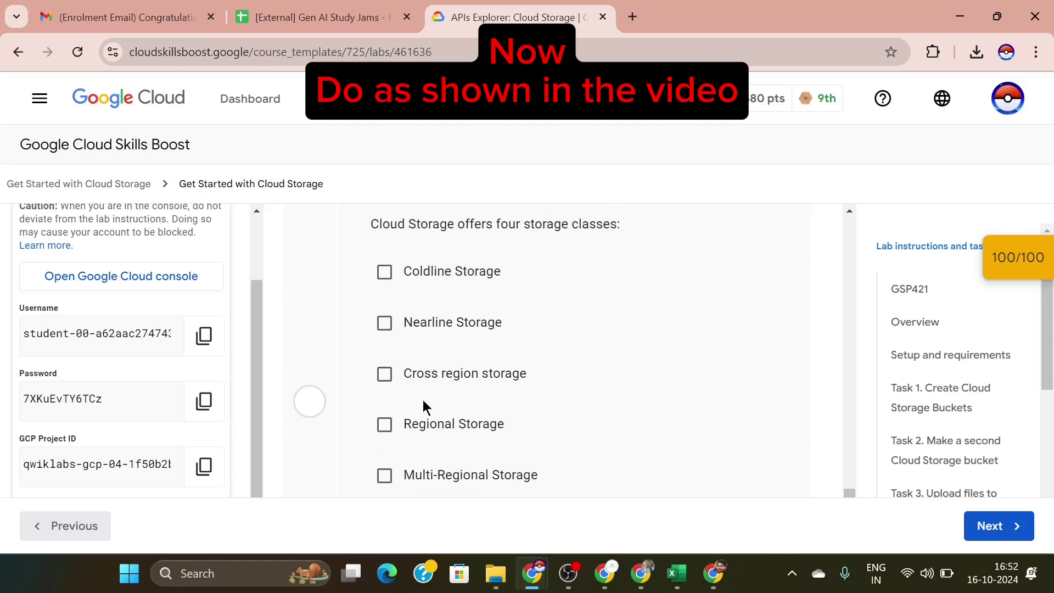
scroll(423, 403, "down", 1)
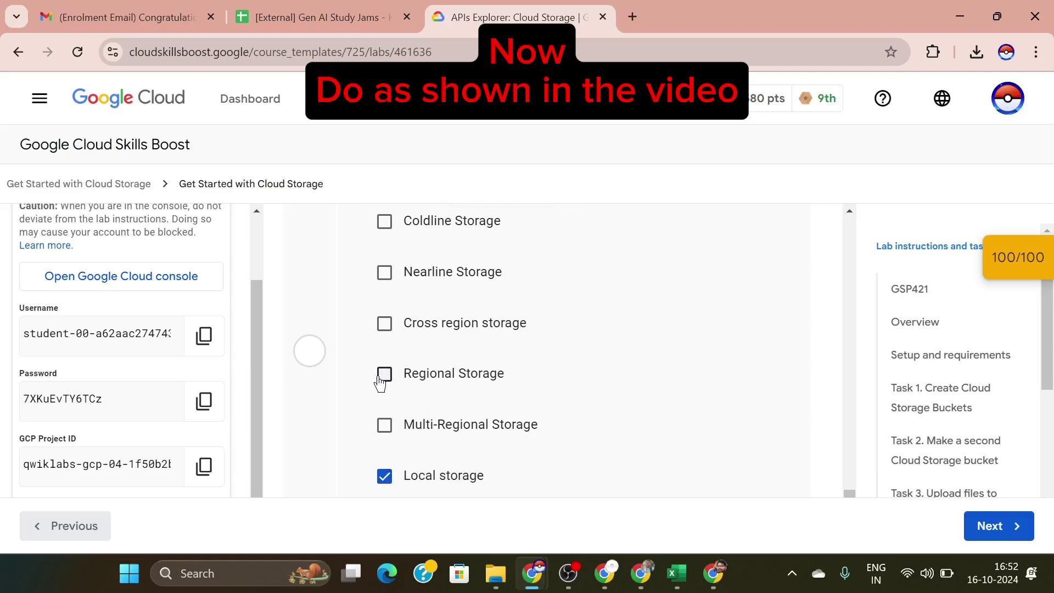
left_click(381, 381)
scroll(379, 329, "down", 2)
left_click(401, 413)
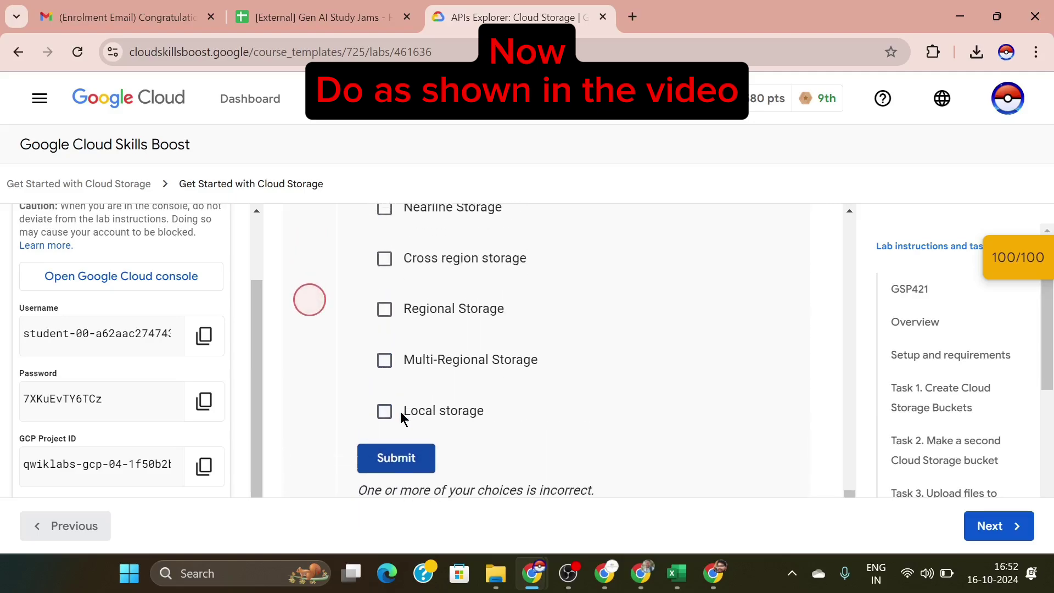
Step: Try submitting Nearline Storage, Regional Storage, Multi-Regional Storage and Local storage as the four storage classes
scroll(401, 411, "up", 2)
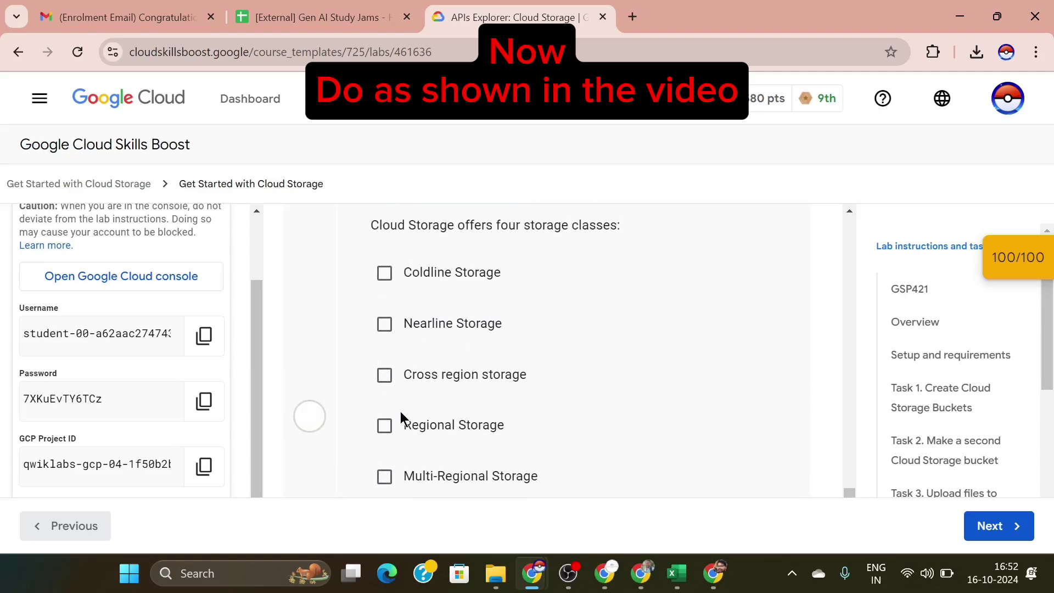
scroll(401, 410, "down", 1)
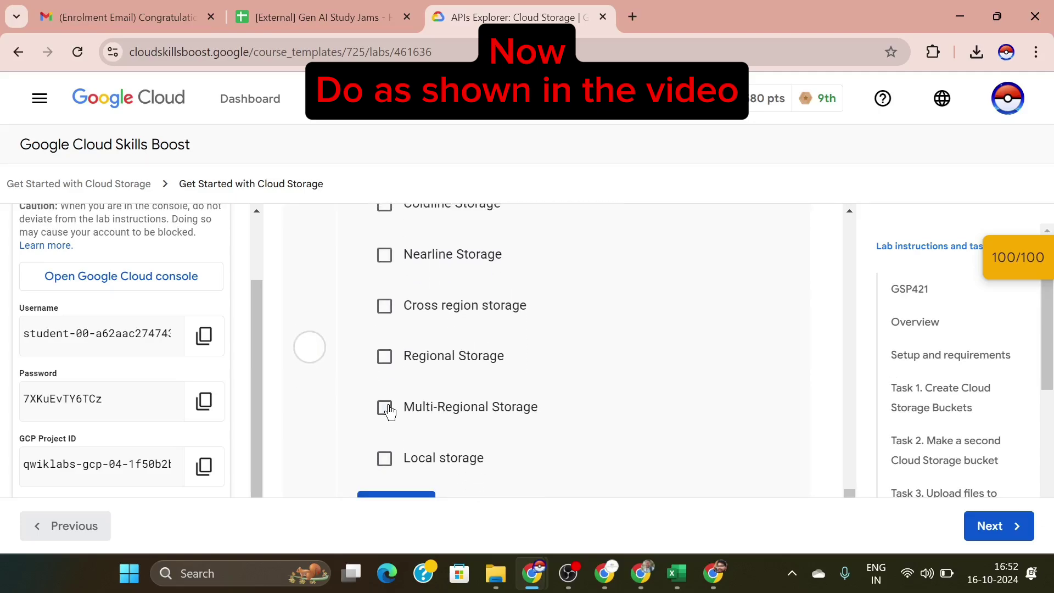
left_click(387, 407)
scroll(387, 404, "up", 1)
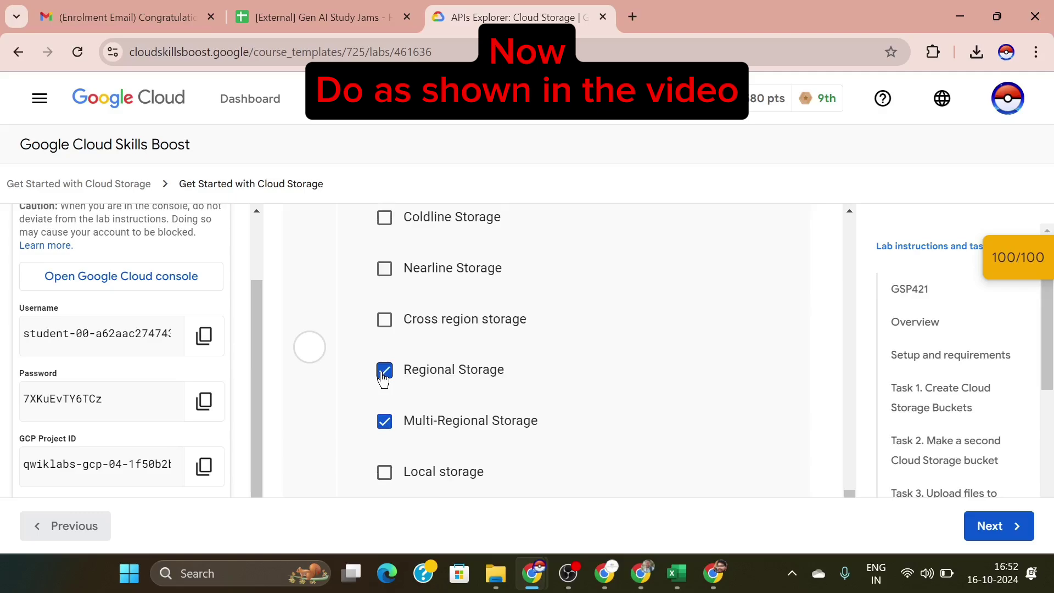
scroll(383, 378, "up", 1)
left_click(385, 300)
scroll(383, 315, "down", 1)
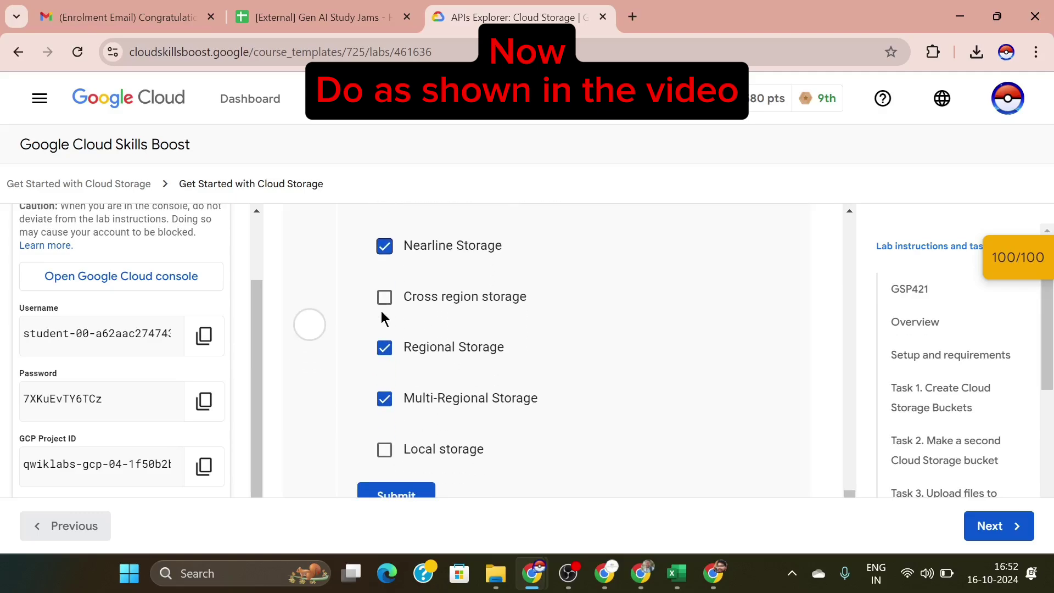
left_click(394, 443)
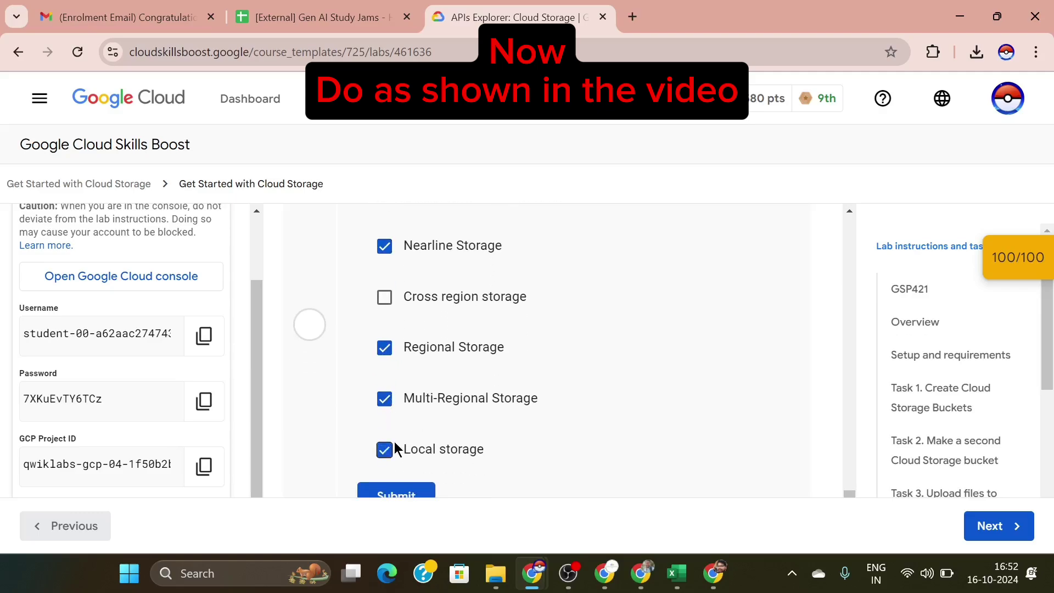
left_click(415, 493)
Step: Try submitting a storage classes answer that includes Cross region storage, Regional Storage and Multi-Regional Storage
scroll(403, 426, "up", 1)
left_click(383, 337)
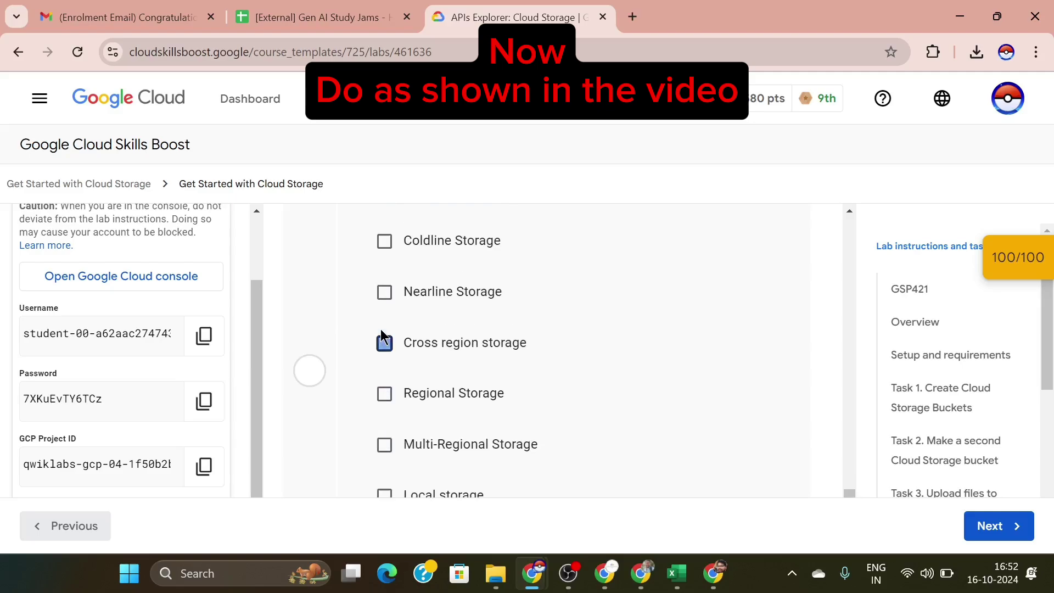
left_click(385, 401)
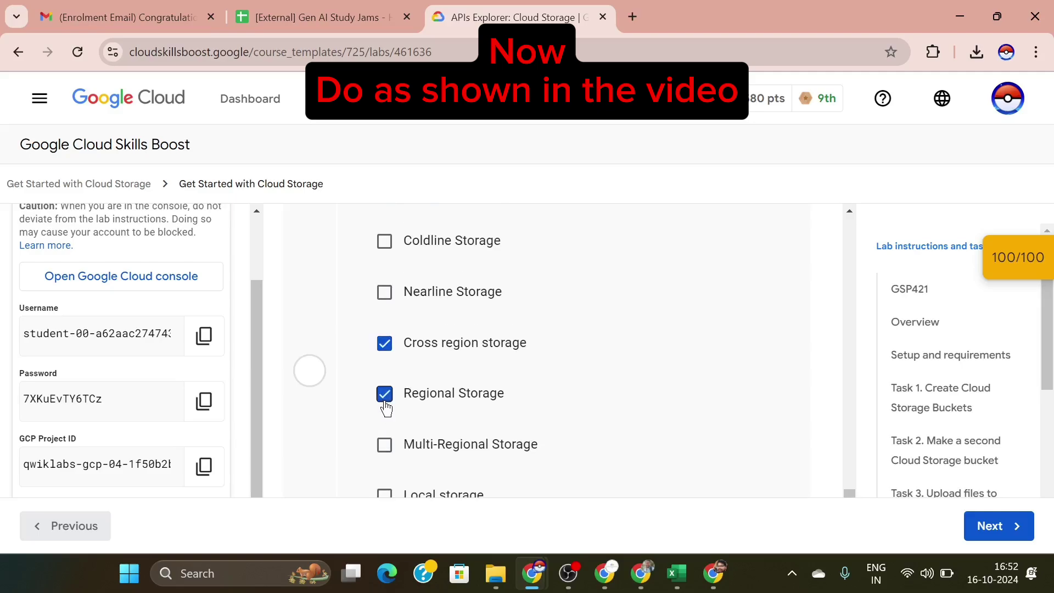
left_click(386, 447)
scroll(380, 308, "down", 1)
left_click(395, 459)
scroll(400, 452, "up", 1)
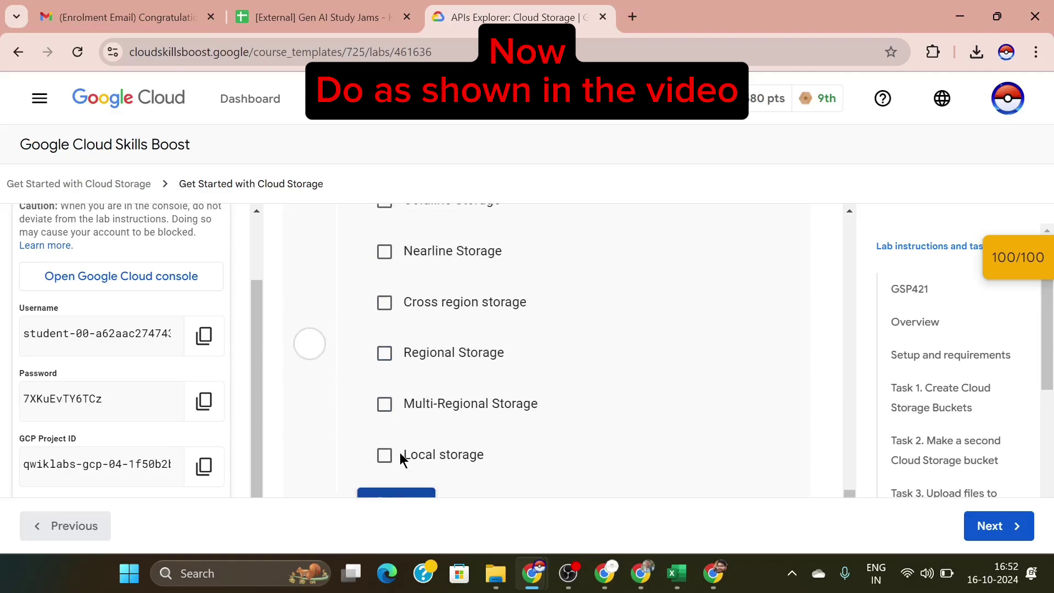
Step: Switch to the Cloud Storage documentation, open the Buckets overview, and look through its resource representation and property table
mouse_move(537, 560)
left_click(594, 512)
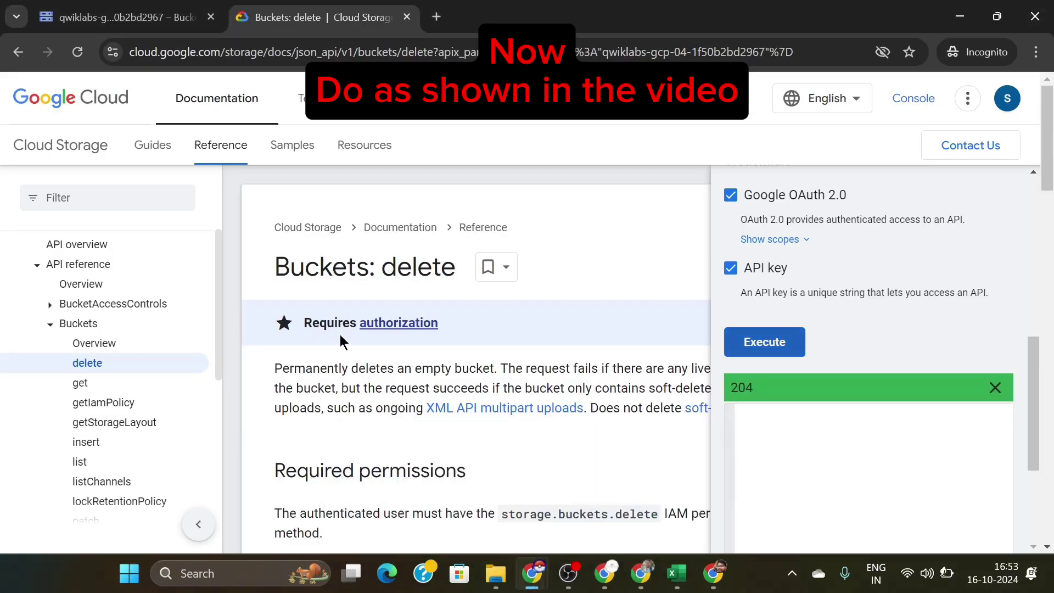
scroll(341, 340, "down", 6)
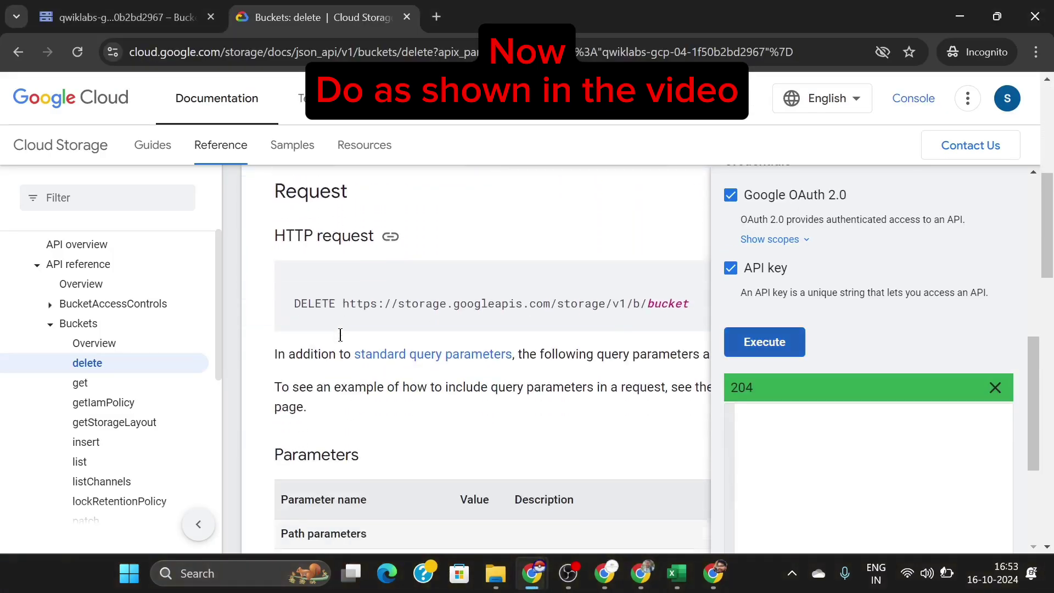
scroll(340, 340, "up", 1)
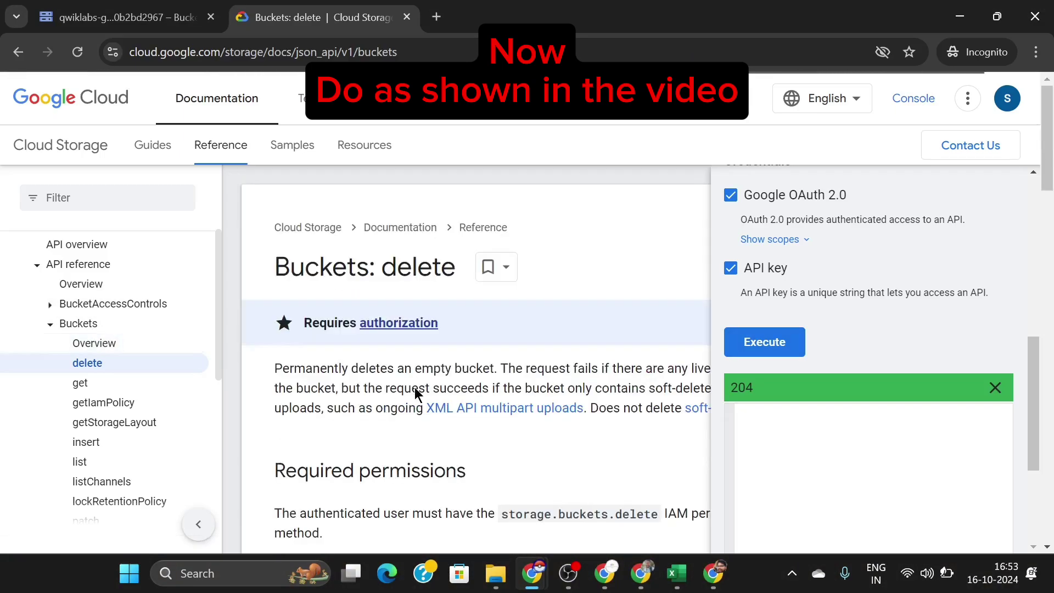
scroll(489, 467, "down", 6)
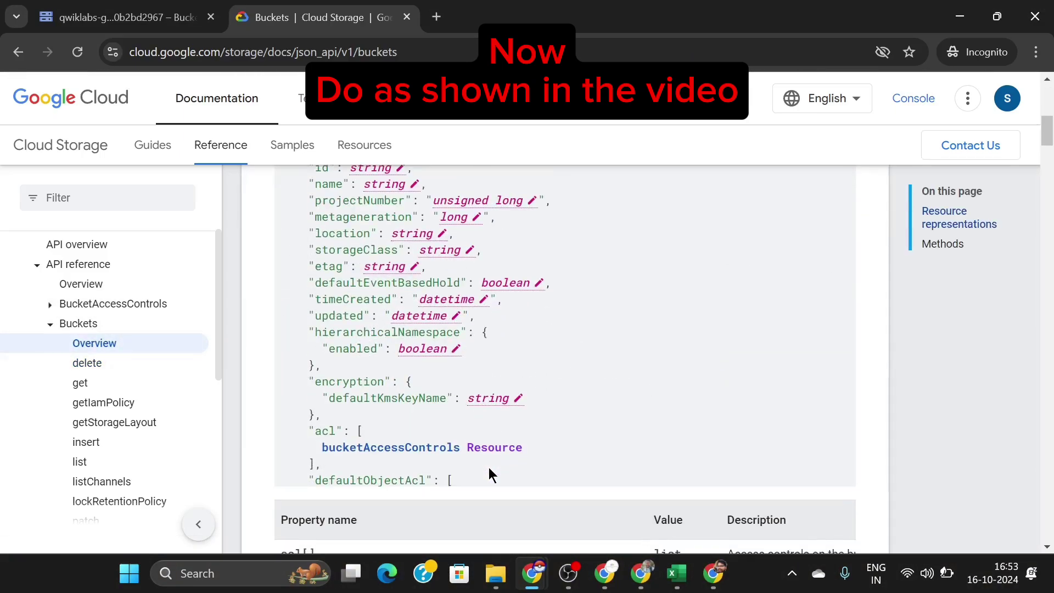
scroll(489, 468, "up", 3)
scroll(489, 473, "up", 5)
scroll(489, 473, "down", 12)
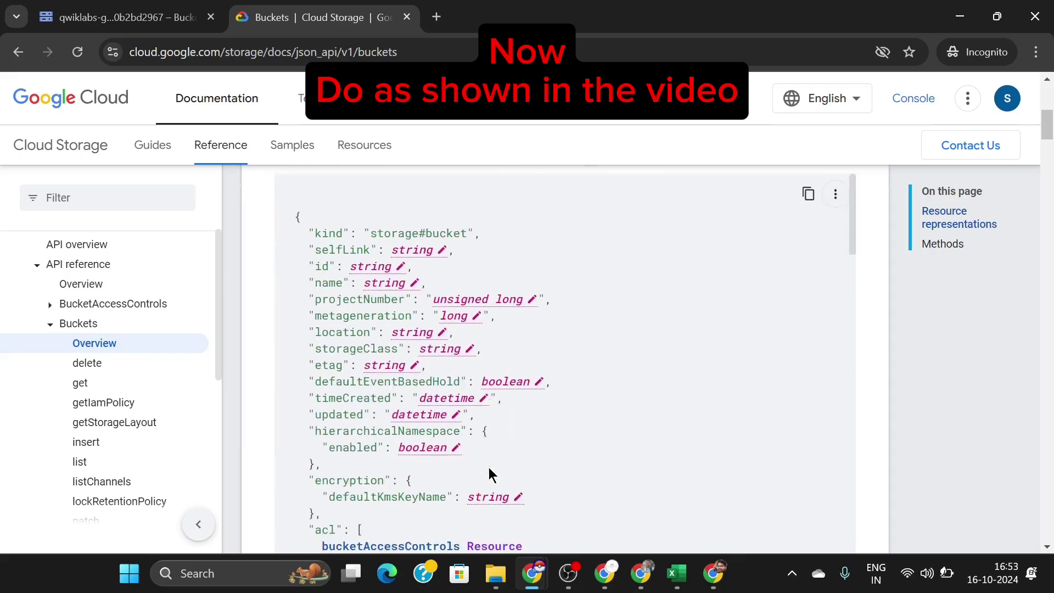
scroll(491, 475, "up", 2)
scroll(490, 475, "down", 20)
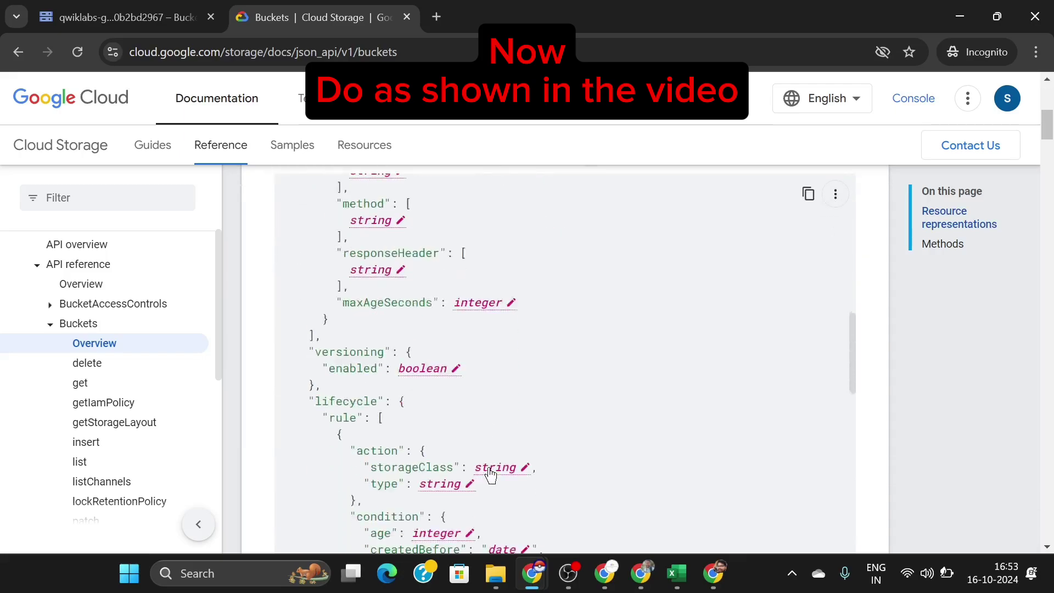
scroll(490, 475, "down", 9)
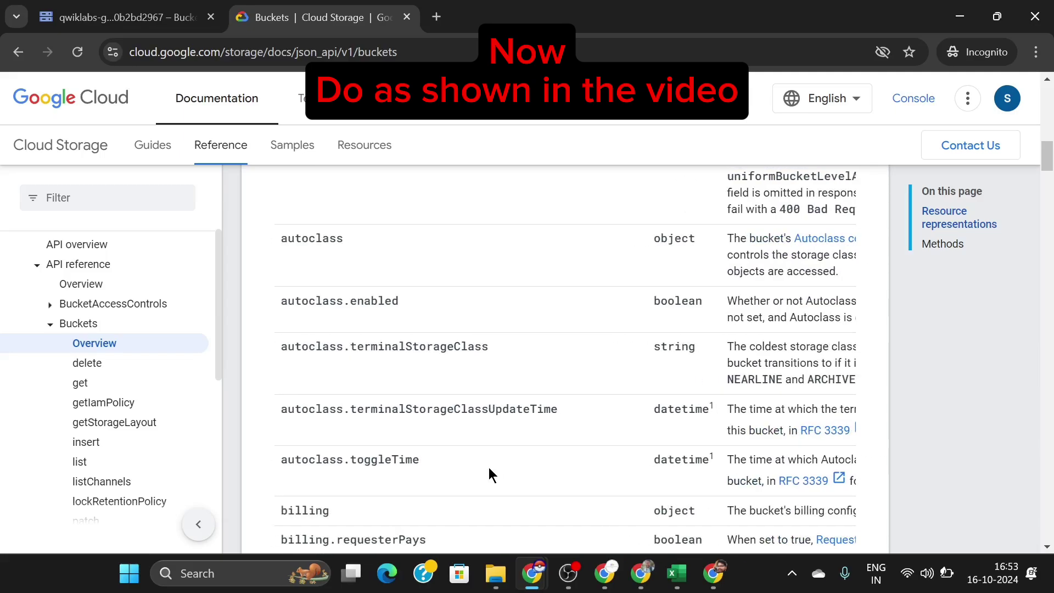
scroll(490, 475, "down", 8)
scroll(491, 475, "down", 10)
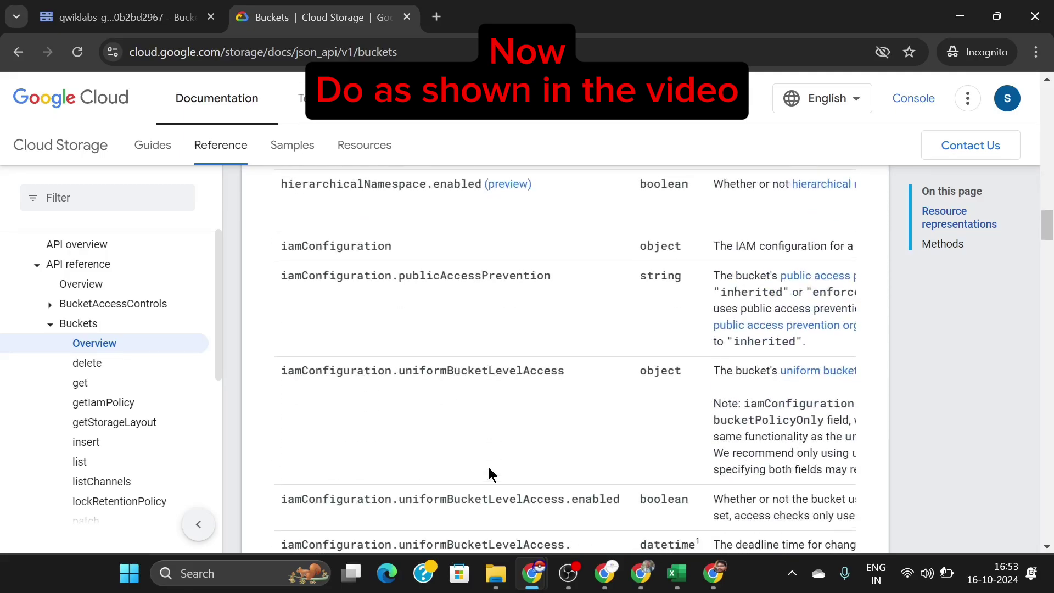
Step: Switch to the APIs Explorer: Cloud Storage lab page and review its task instructions down to the storage classes question
mouse_move(521, 571)
left_click(464, 513)
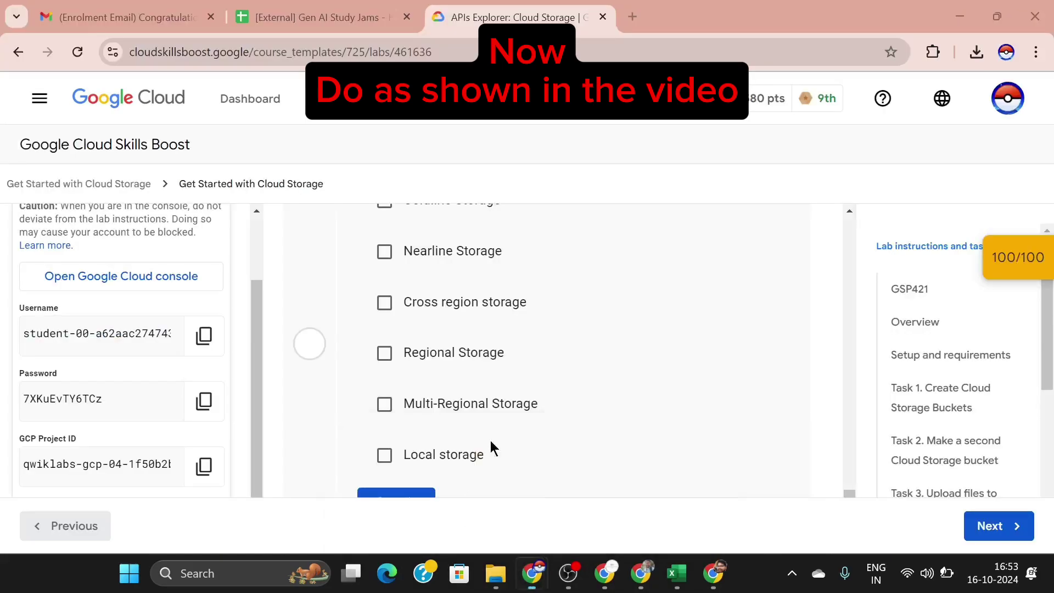
scroll(513, 388, "up", 15)
scroll(512, 388, "up", 20)
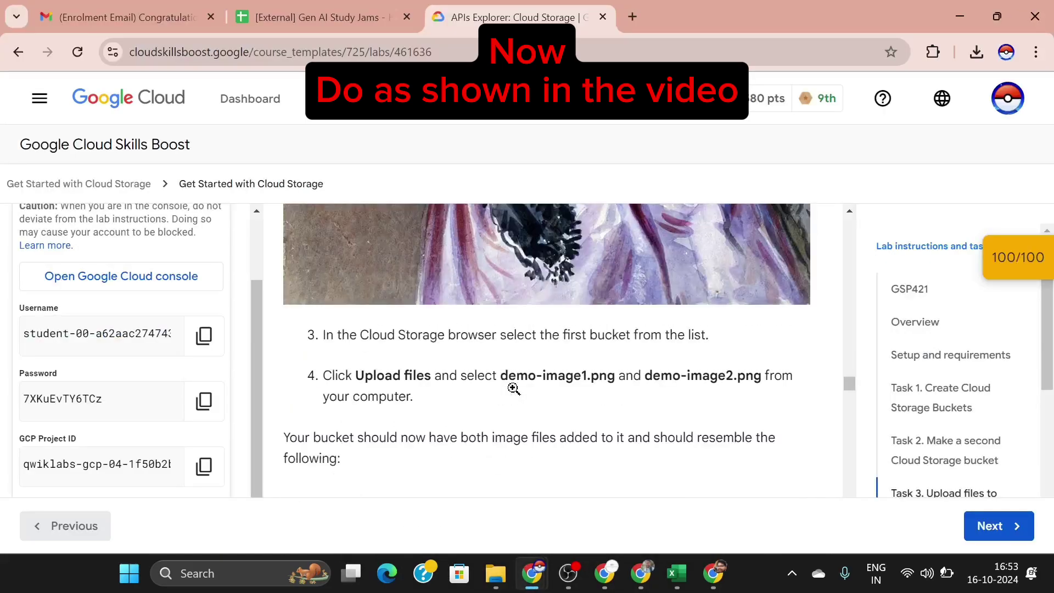
scroll(513, 387, "up", 20)
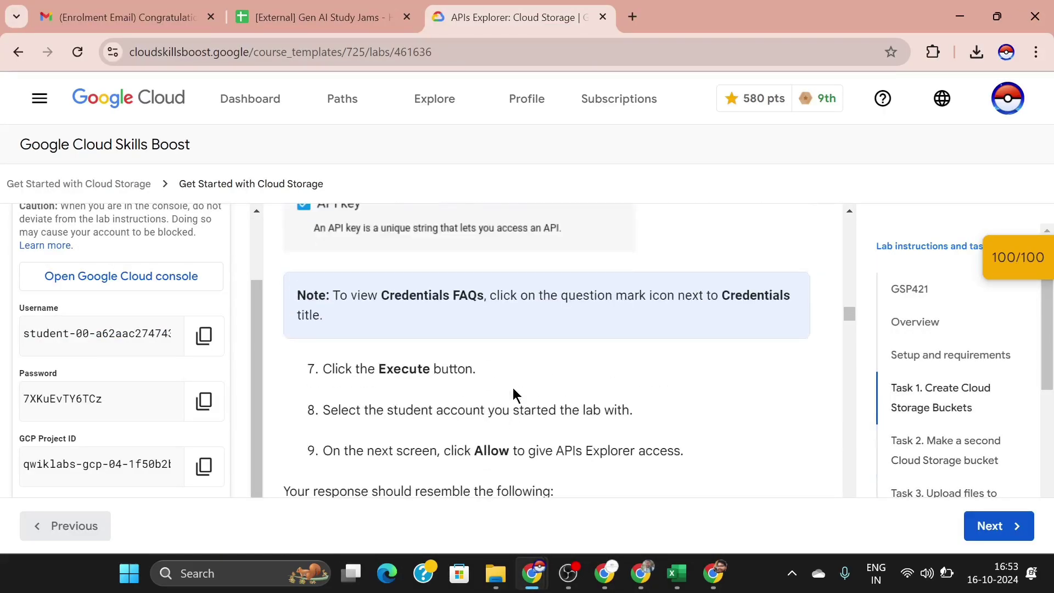
scroll(513, 387, "up", 5)
scroll(512, 387, "down", 15)
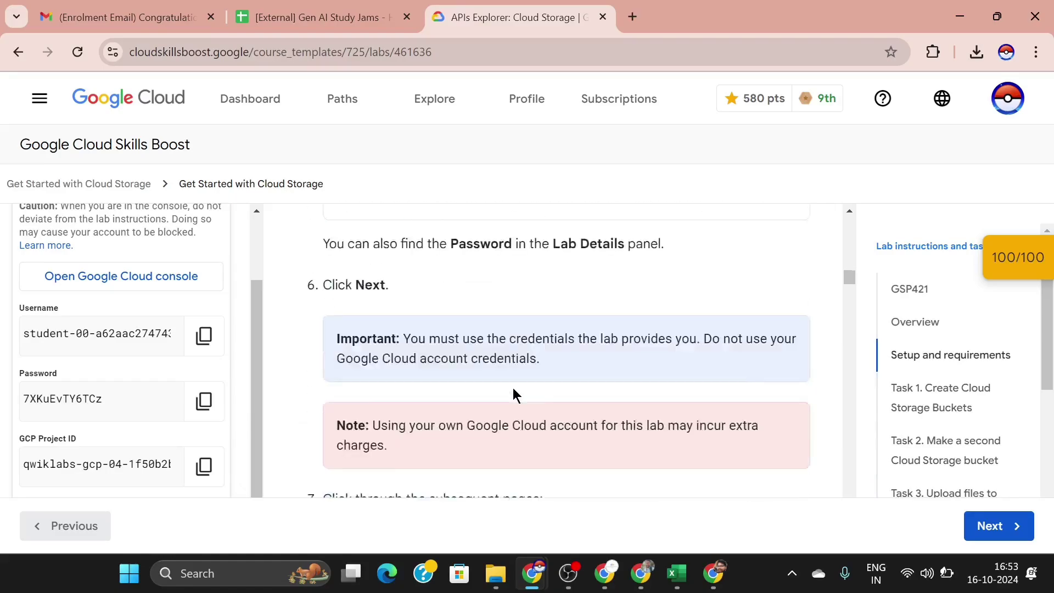
scroll(513, 388, "up", 1)
scroll(512, 387, "down", 15)
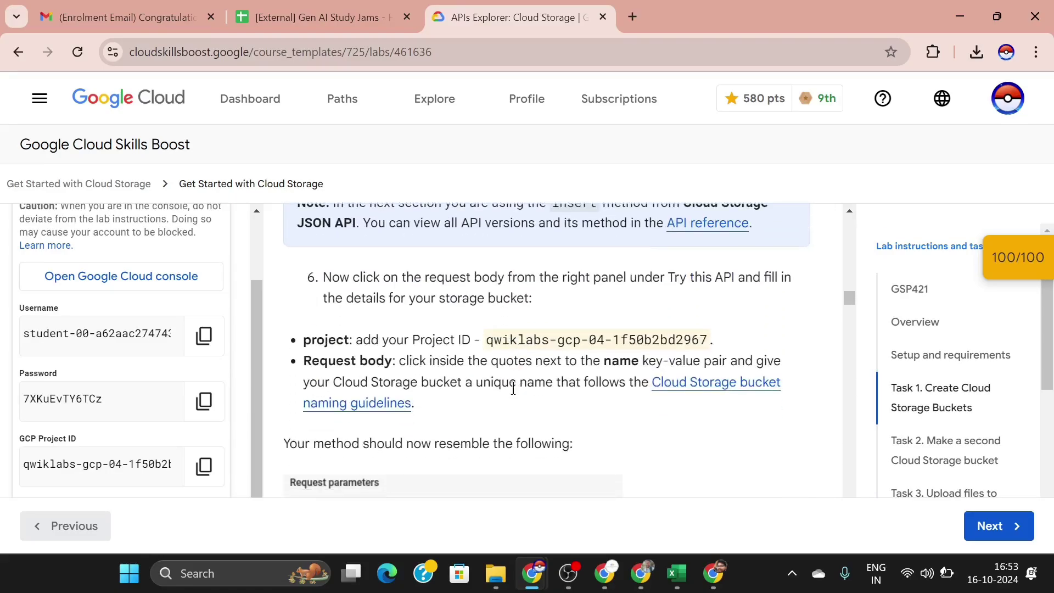
scroll(512, 387, "down", 20)
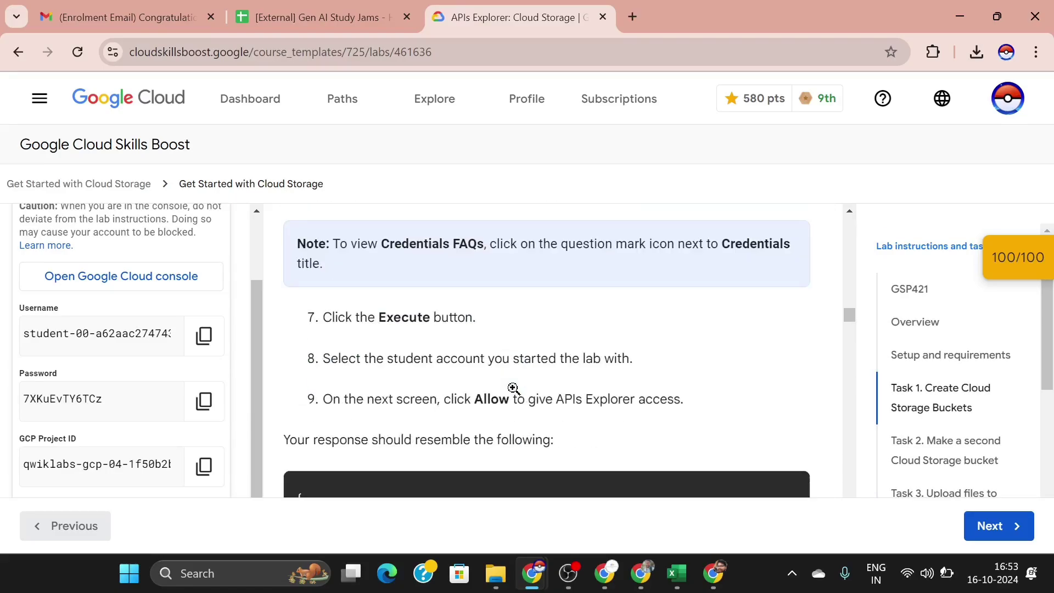
scroll(512, 387, "down", 20)
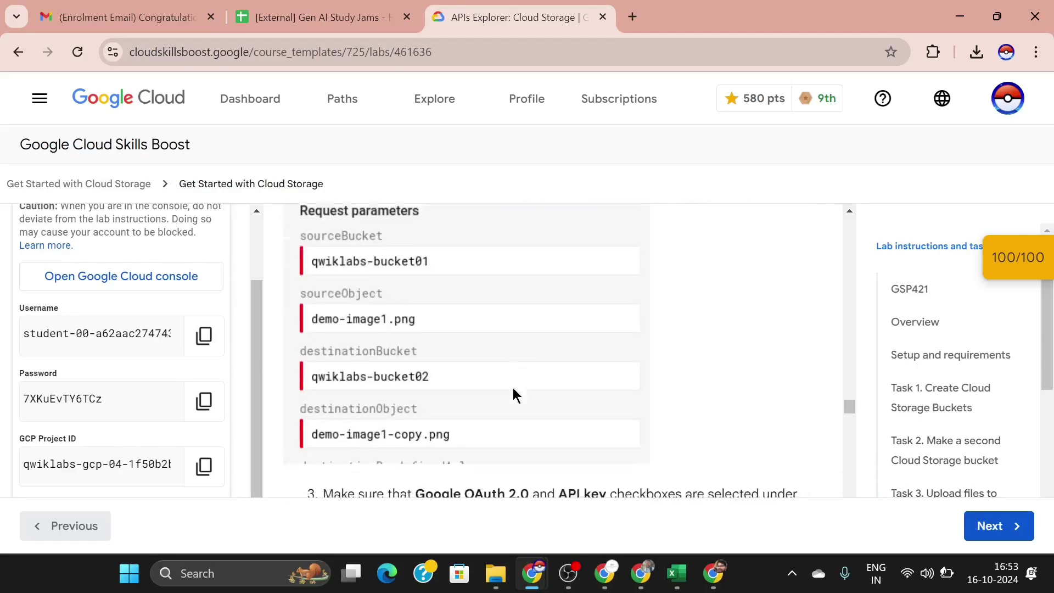
scroll(513, 388, "down", 20)
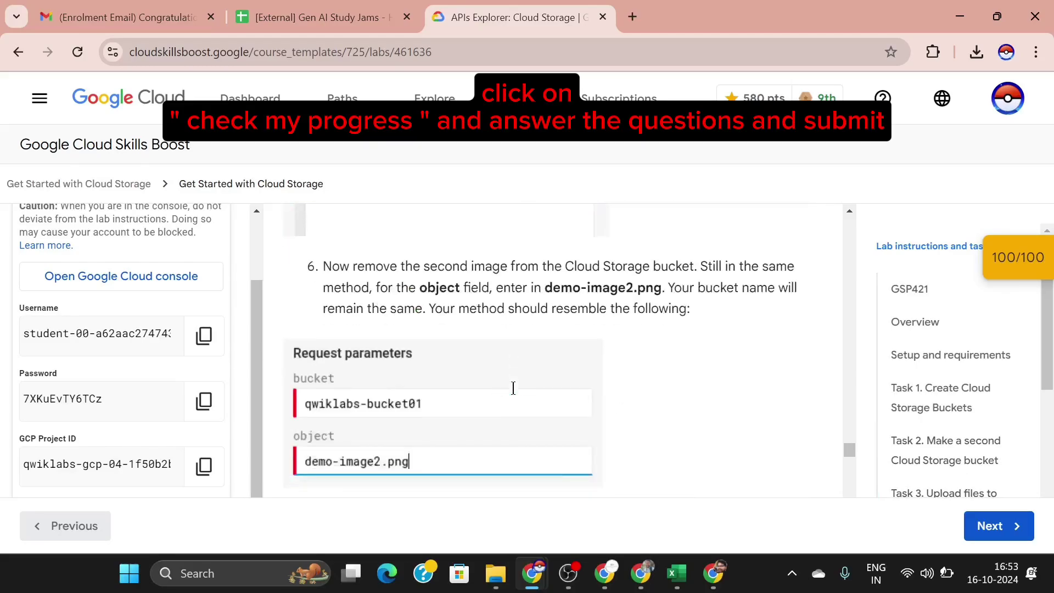
scroll(513, 388, "down", 20)
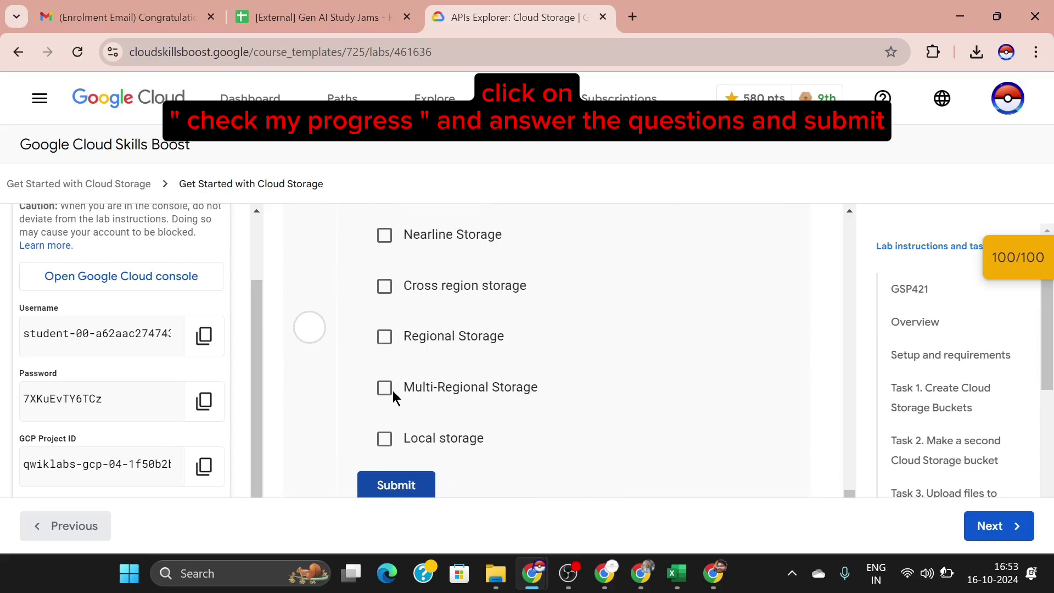
Step: Try submitting Nearline Storage, Regional Storage, Multi-Regional Storage and Local storage as the four storage classes
left_click(394, 436)
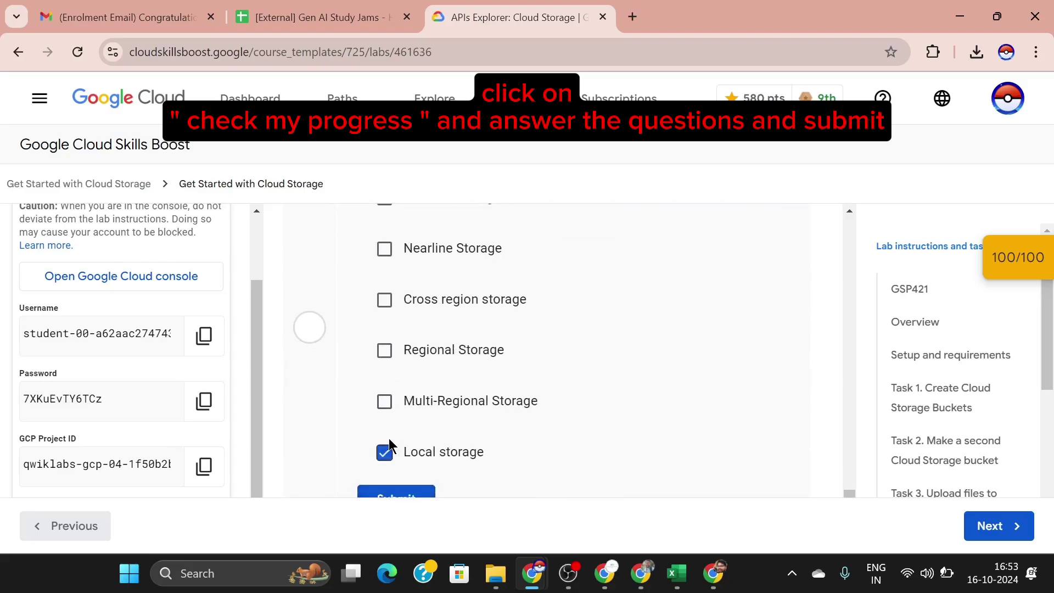
left_click(387, 406)
left_click(379, 352)
scroll(380, 360, "up", 1)
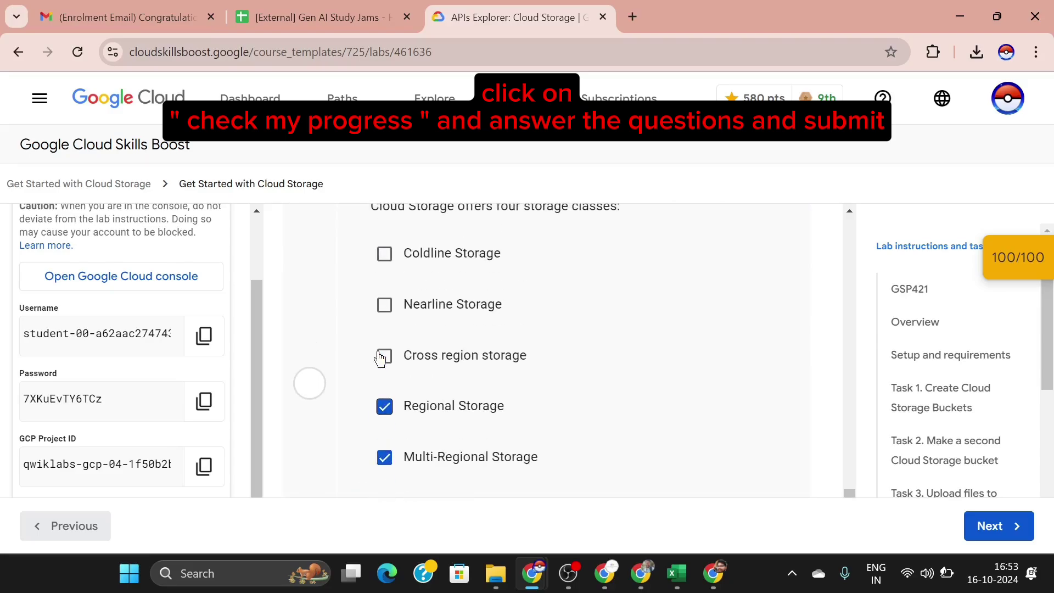
left_click(384, 306)
scroll(384, 306, "down", 2)
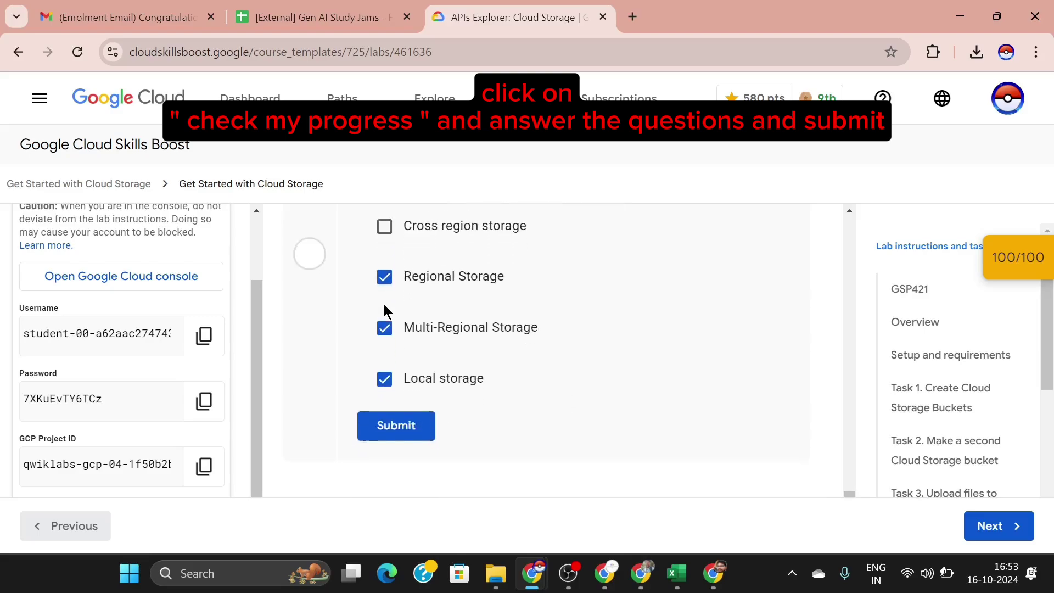
left_click(399, 430)
Step: Try submitting a storage classes answer that includes Regional Storage and Multi-Regional Storage
scroll(400, 430, "up", 3)
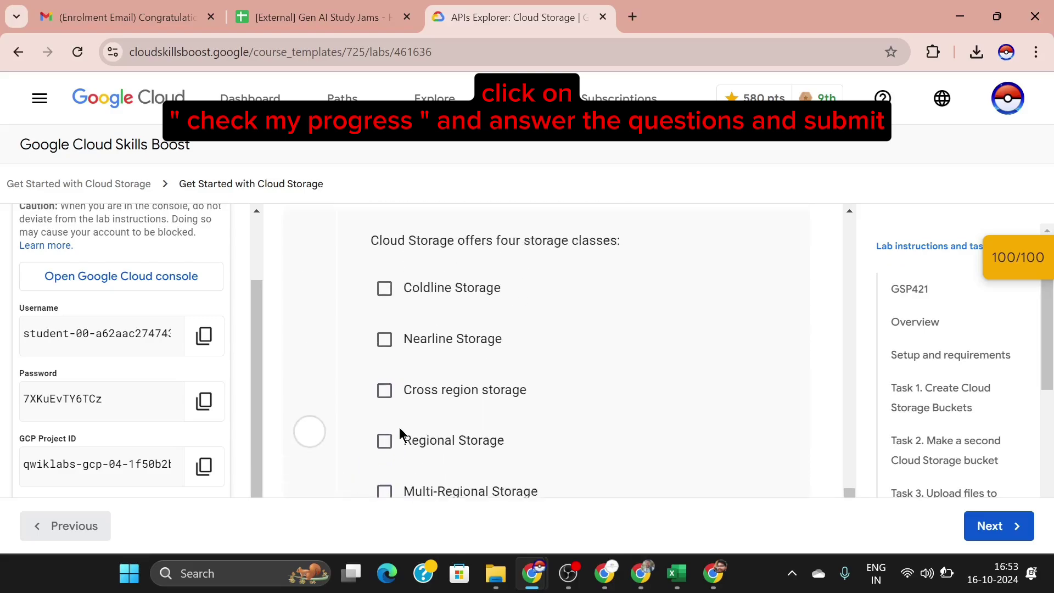
left_click(384, 296)
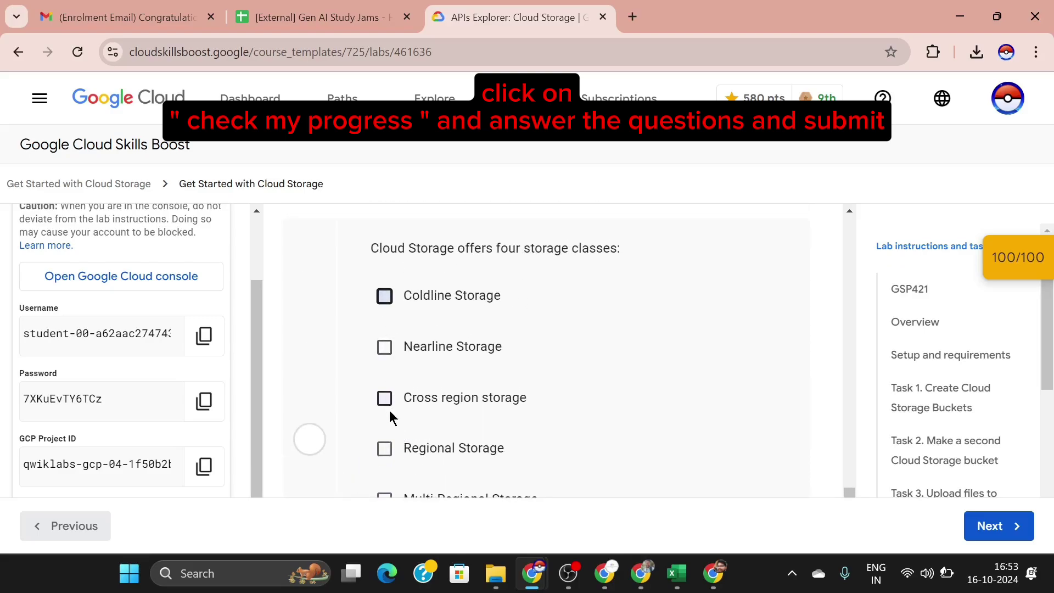
left_click(386, 449)
scroll(387, 446, "down", 1)
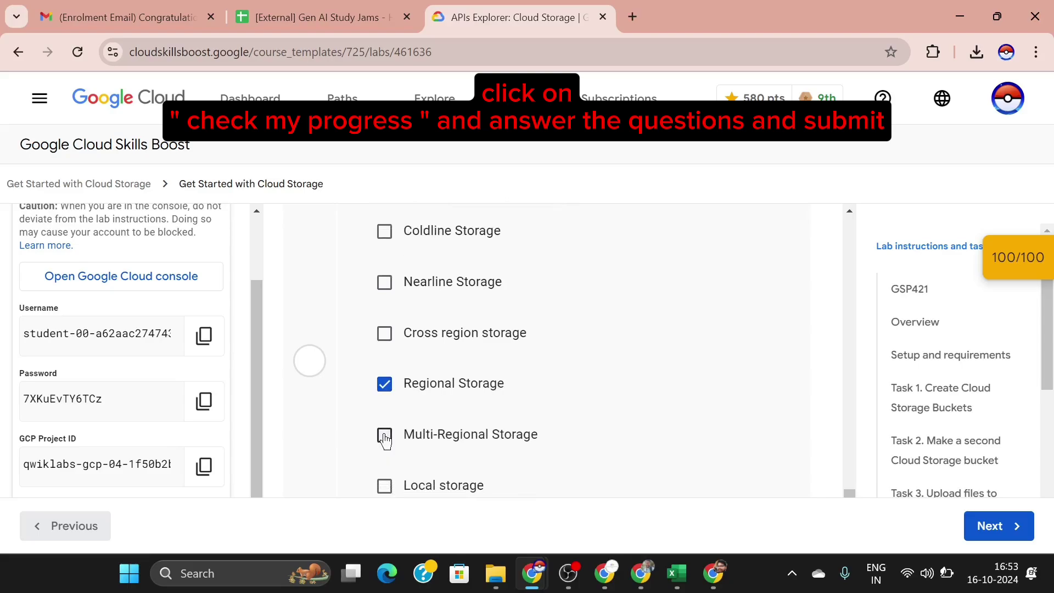
left_click(385, 436)
scroll(385, 437, "down", 1)
scroll(385, 435, "down", 1)
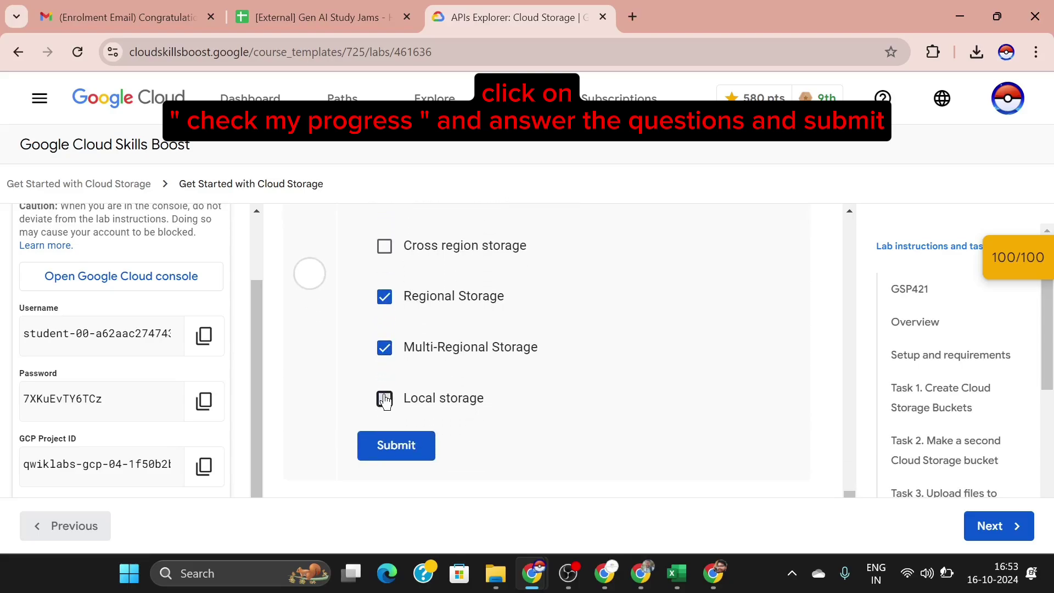
left_click(397, 446)
Step: Try submitting Coldline Storage, Regional Storage, Multi-Regional Storage and Local storage as the four storage classes
scroll(400, 455, "up", 2)
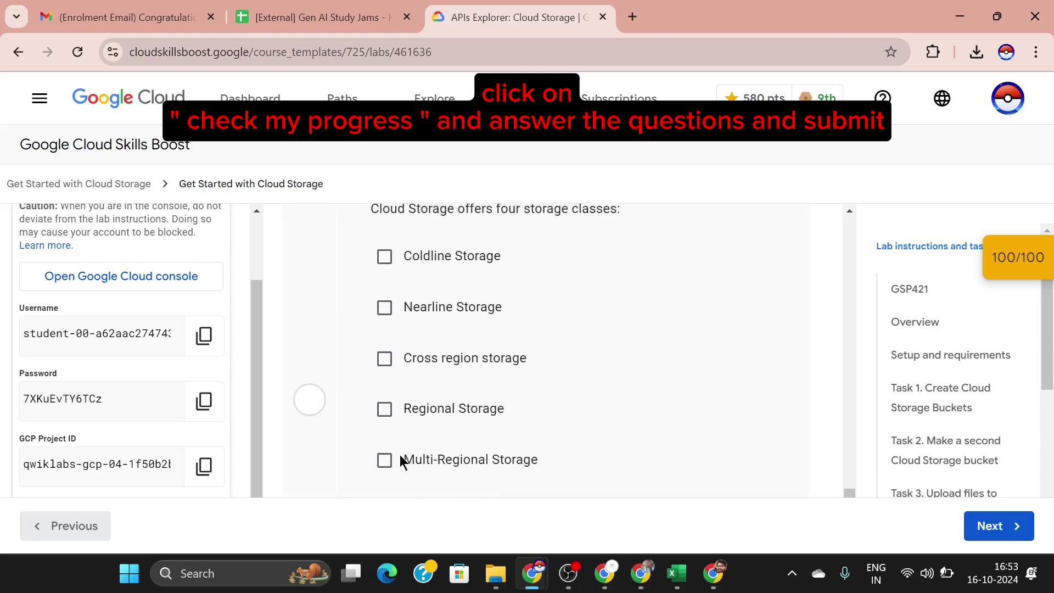
left_click(385, 257)
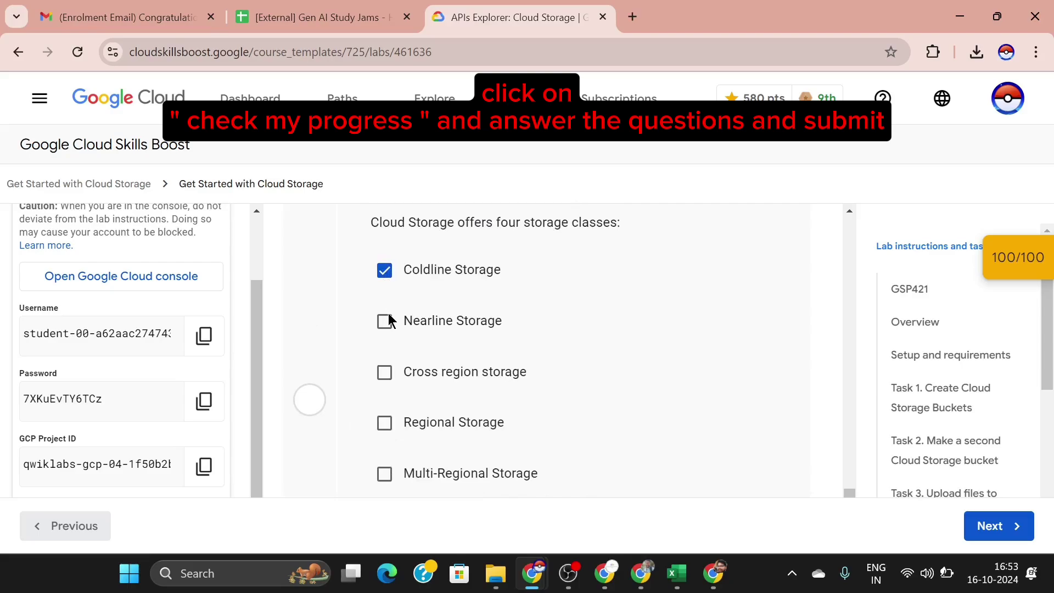
scroll(457, 443, "down", 10)
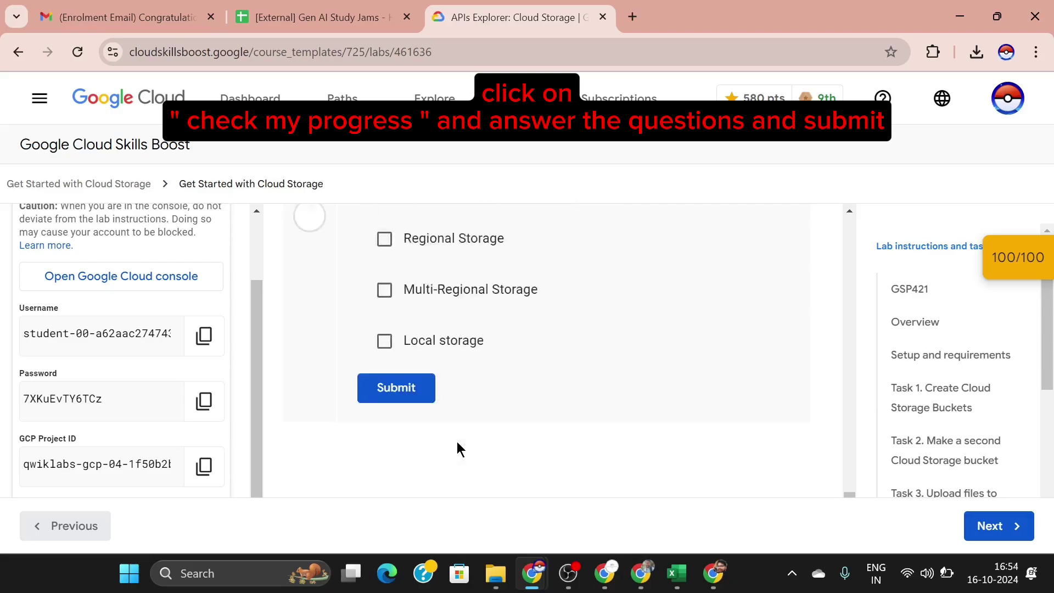
scroll(457, 442, "up", 7)
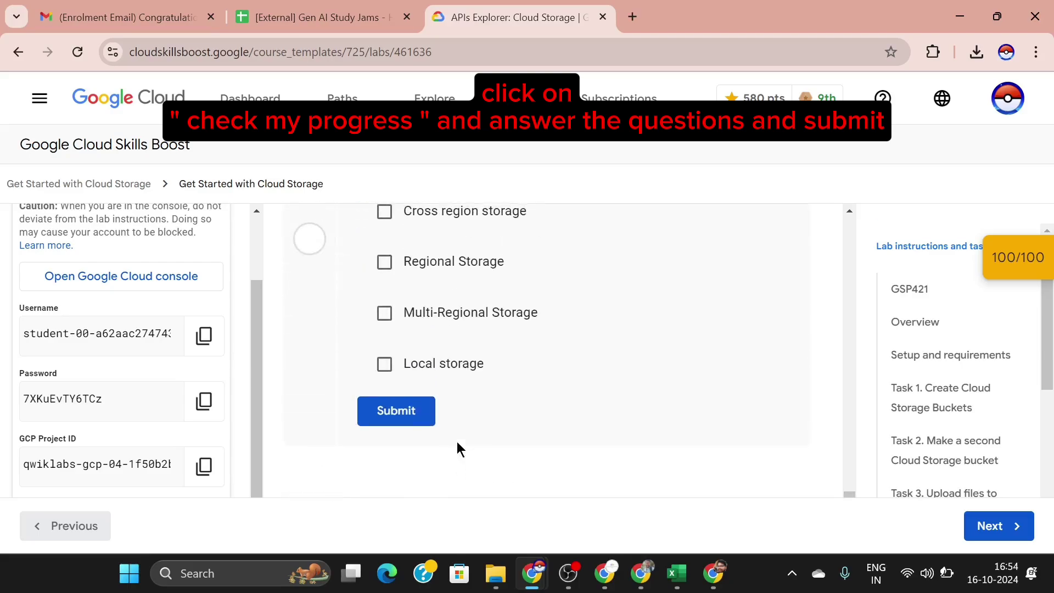
left_click(384, 372)
scroll(390, 382, "up", 1)
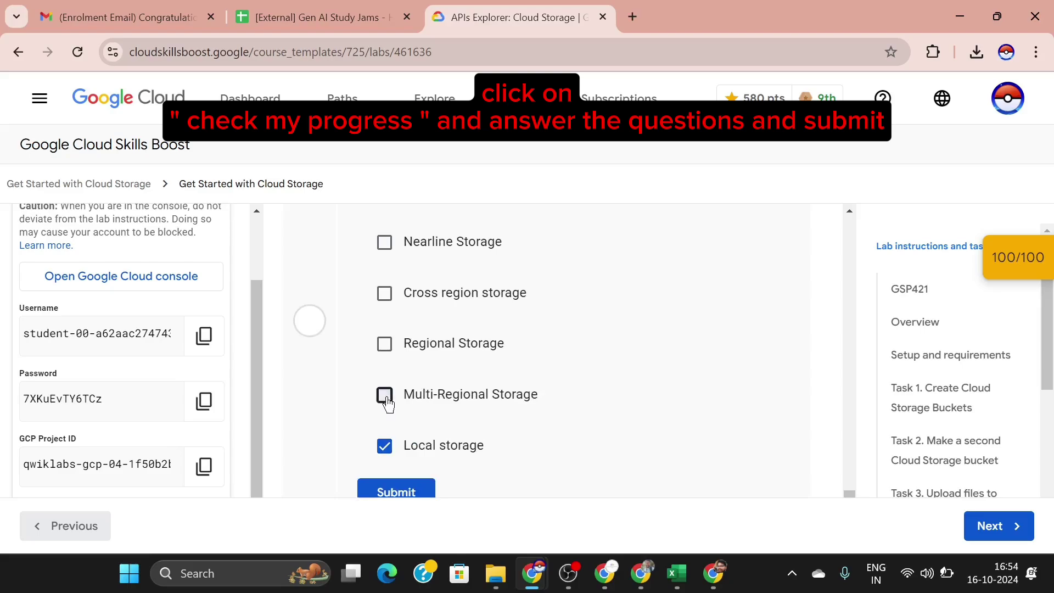
left_click(415, 495)
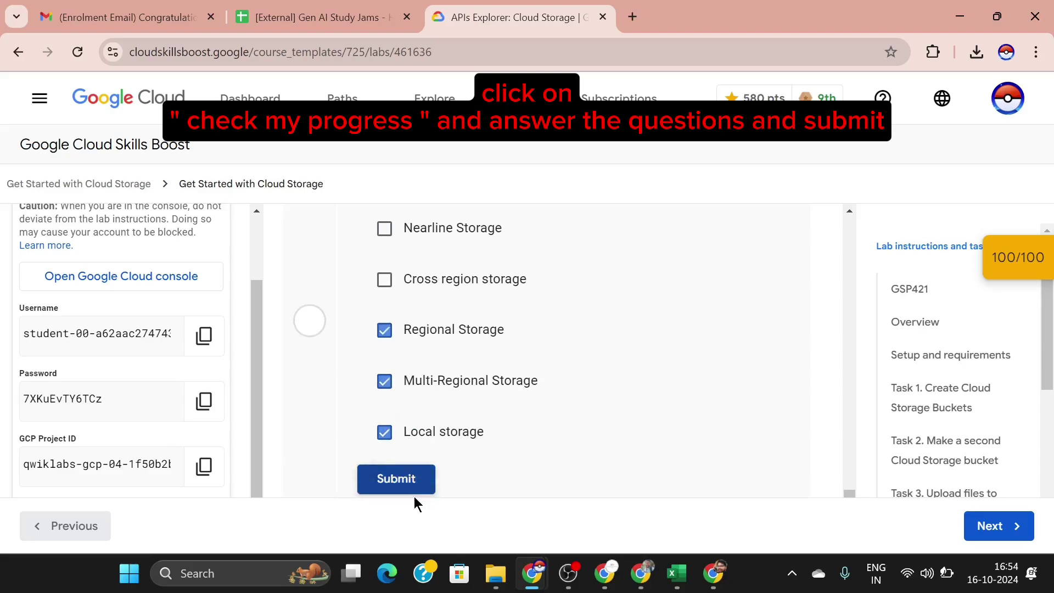
Step: Select Regional Storage and Multi-Regional Storage in the storage classes question, with Cross region storage deselected
left_click(384, 343)
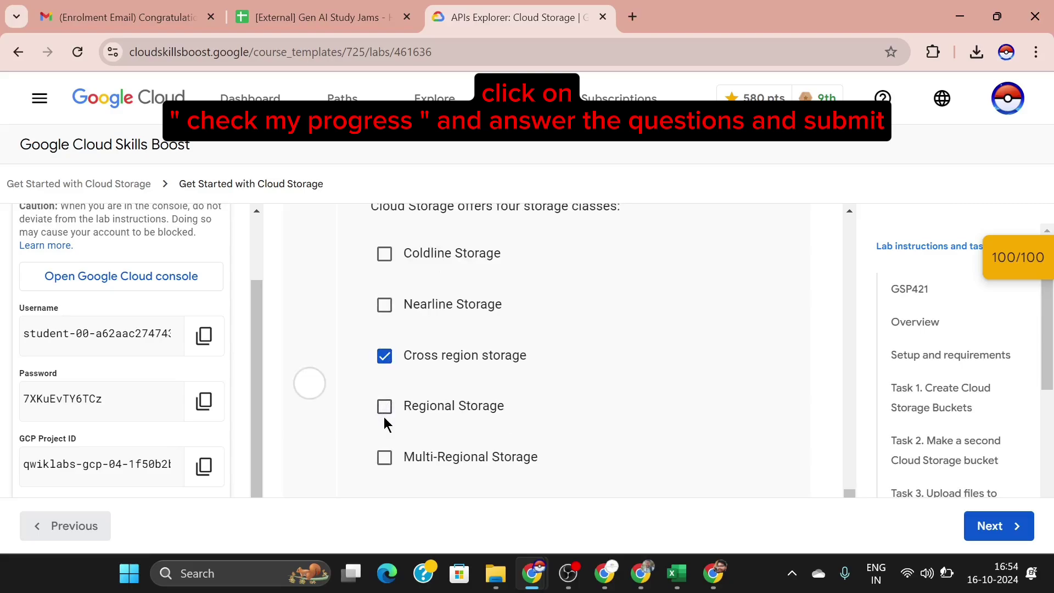
left_click(384, 360)
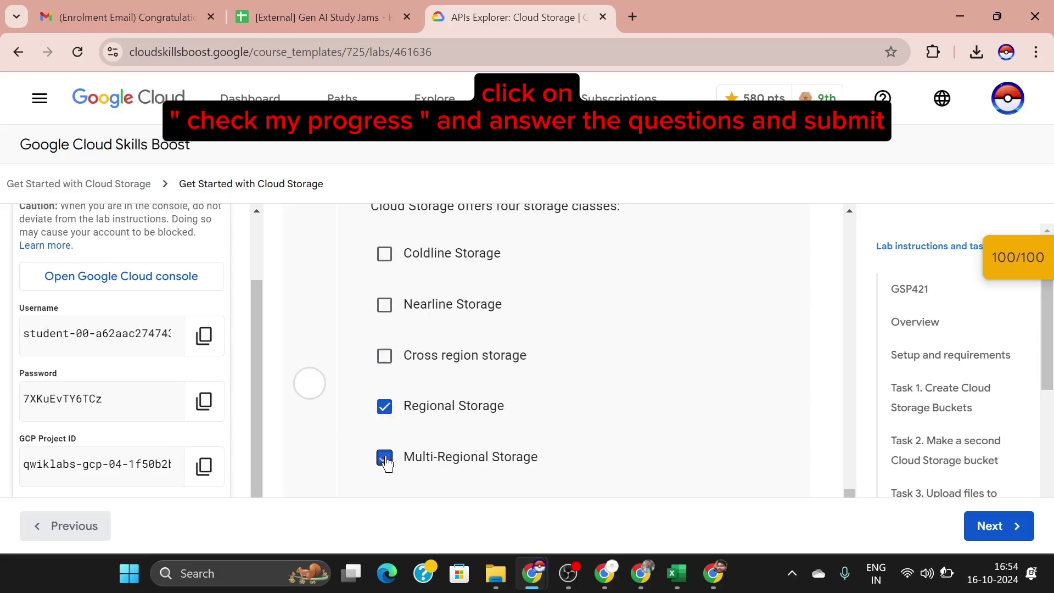
Step: Switch to the Cloud Storage Buckets documentation and examine the rest of its property table and the list of bucket methods
mouse_move(532, 574)
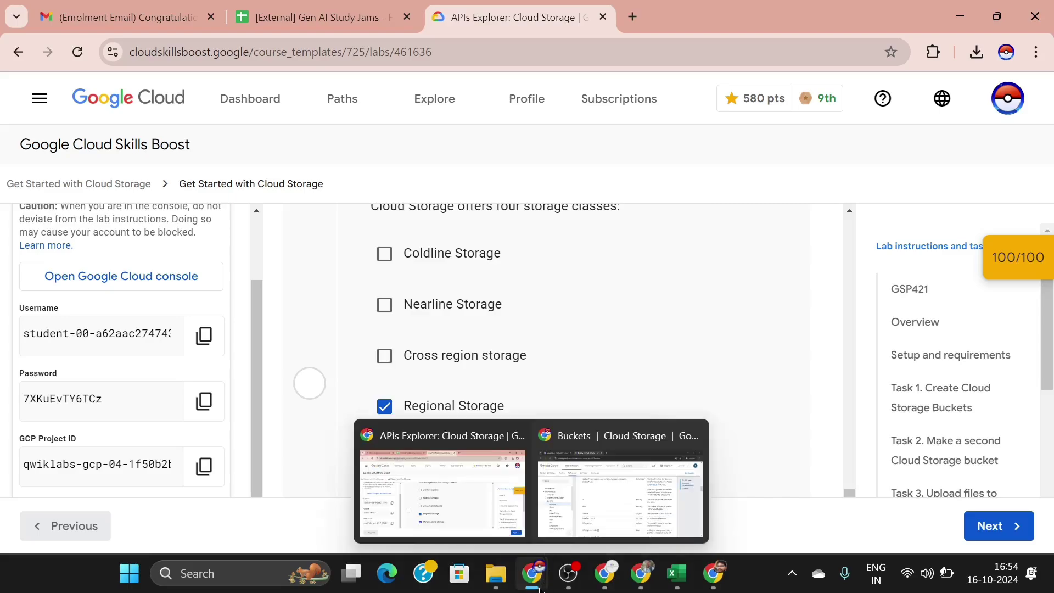
left_click(587, 502)
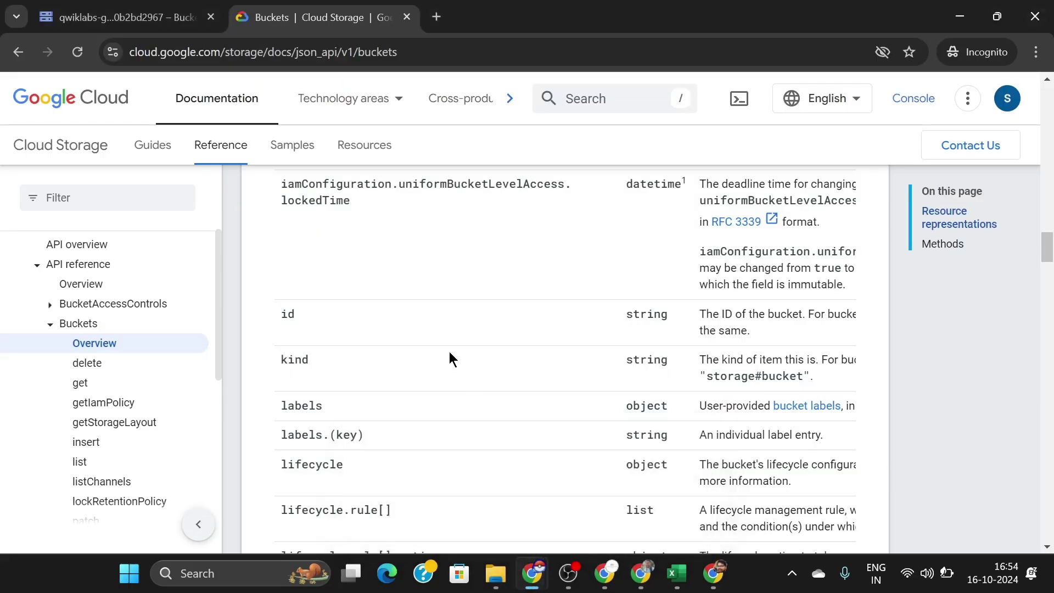
scroll(449, 353, "down", 5)
scroll(449, 353, "right", 2)
scroll(449, 358, "right", 3)
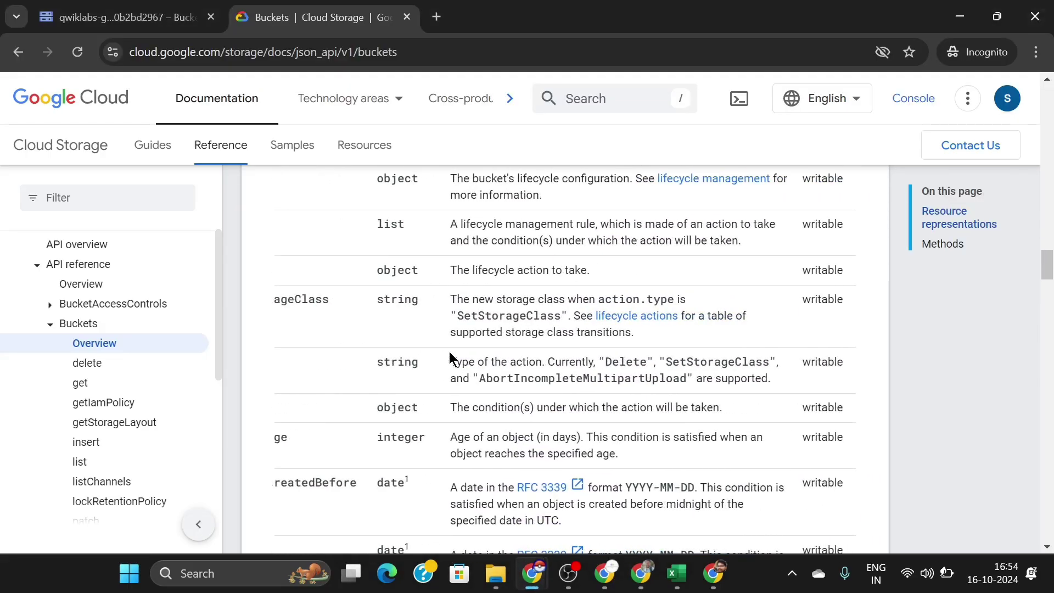
scroll(449, 358, "down", 8)
scroll(449, 353, "down", 15)
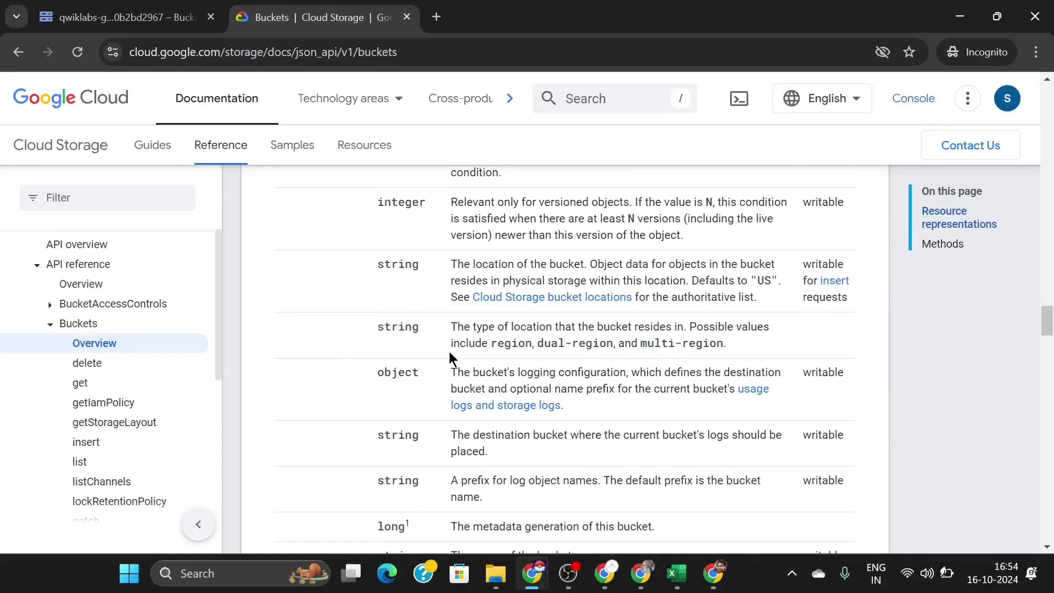
scroll(447, 347, "down", 3)
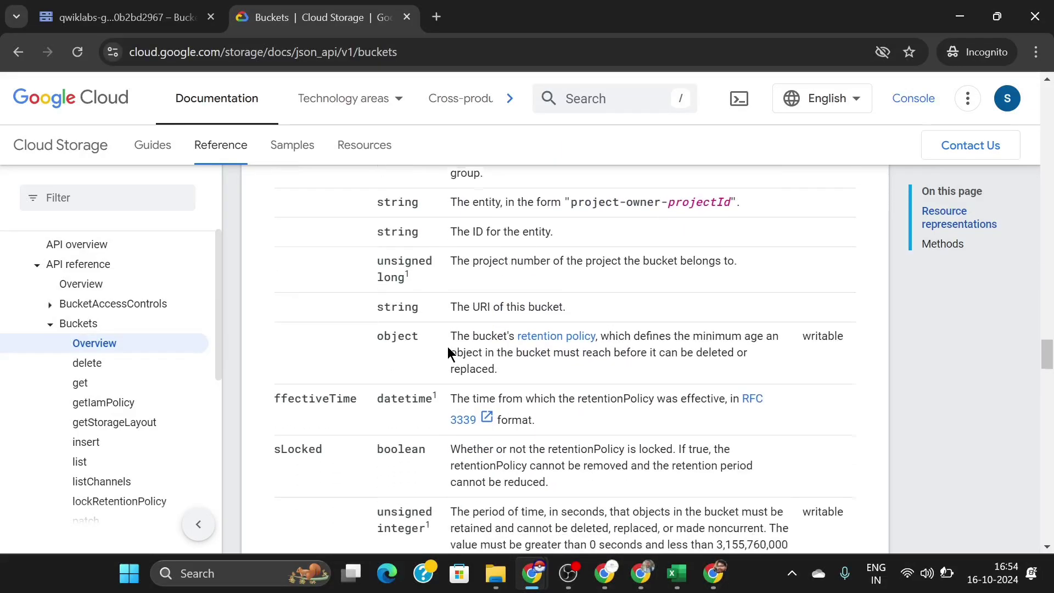
scroll(447, 347, "left", 2)
scroll(446, 347, "right", 1)
scroll(447, 346, "down", 1)
scroll(447, 347, "right", 2)
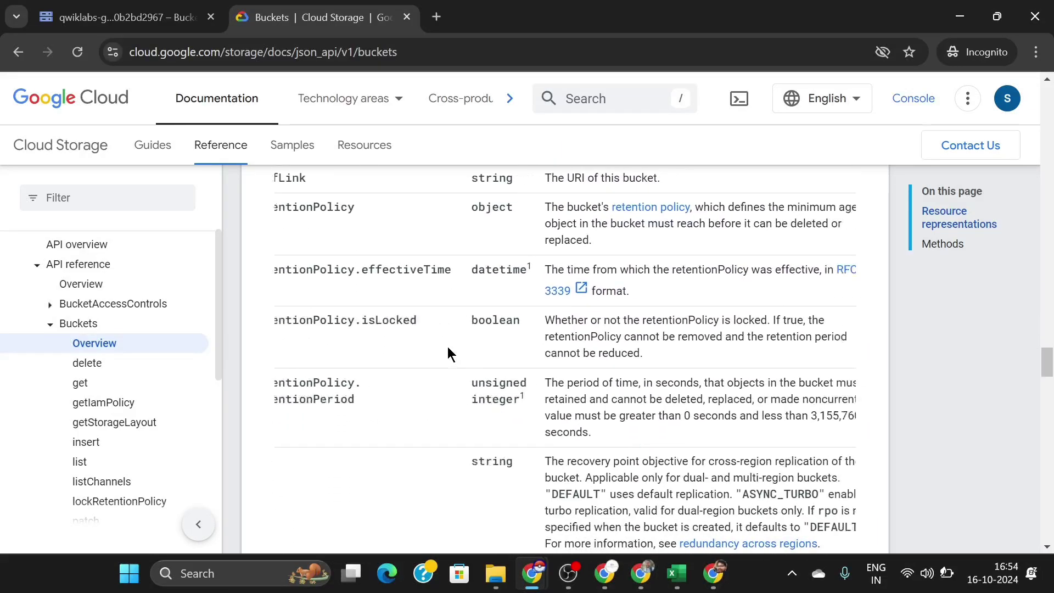
scroll(447, 347, "left", 3)
scroll(446, 347, "down", 6)
scroll(447, 347, "down", 12)
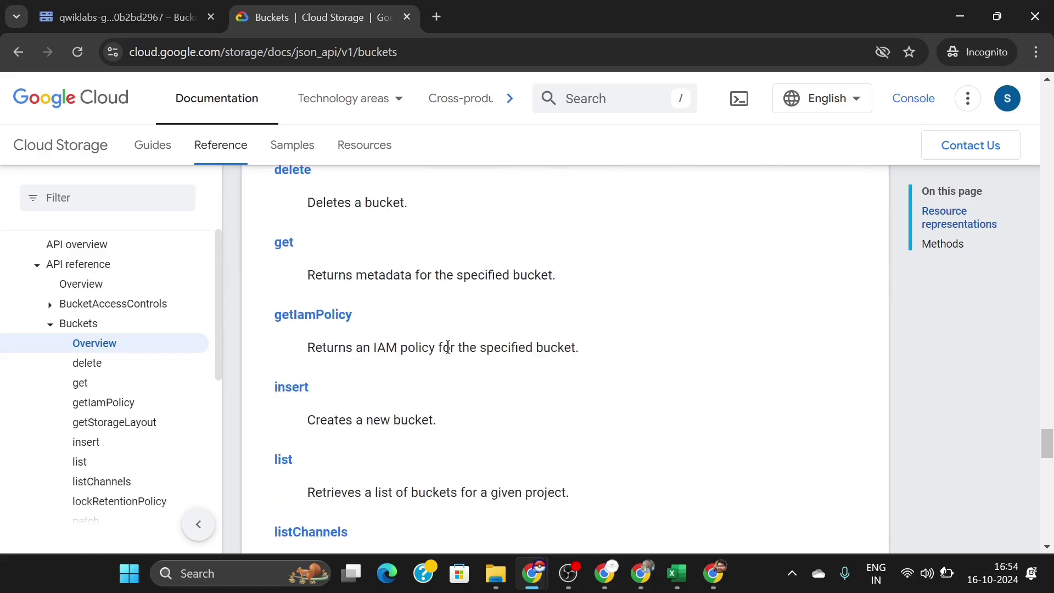
scroll(447, 347, "up", 3)
scroll(447, 347, "down", 6)
scroll(447, 348, "down", 15)
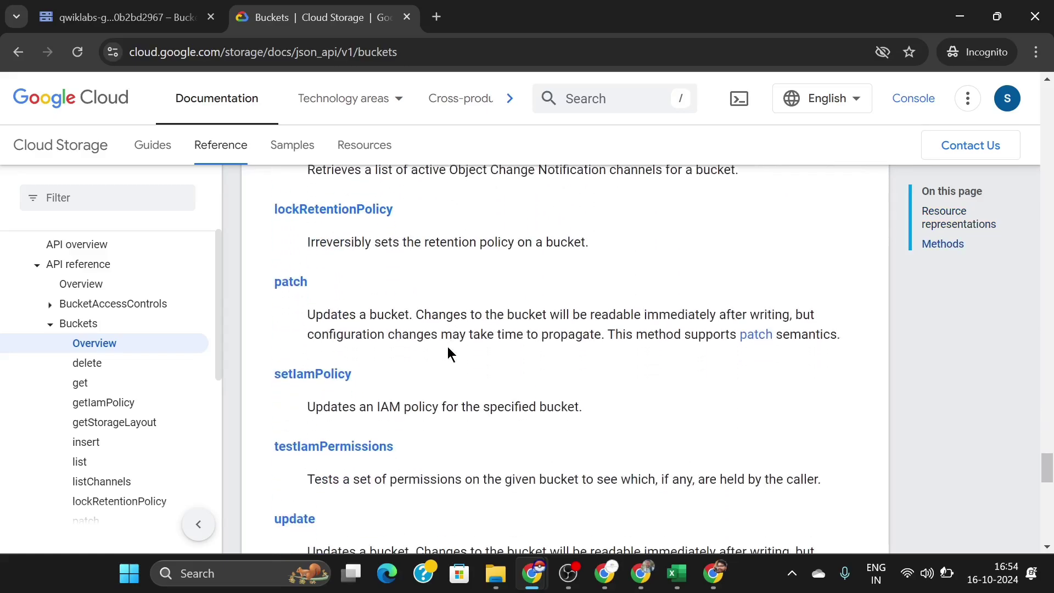
Step: Go back to the start of the Buckets overview and examine the fields in its resource representation
scroll(447, 347, "up", 20)
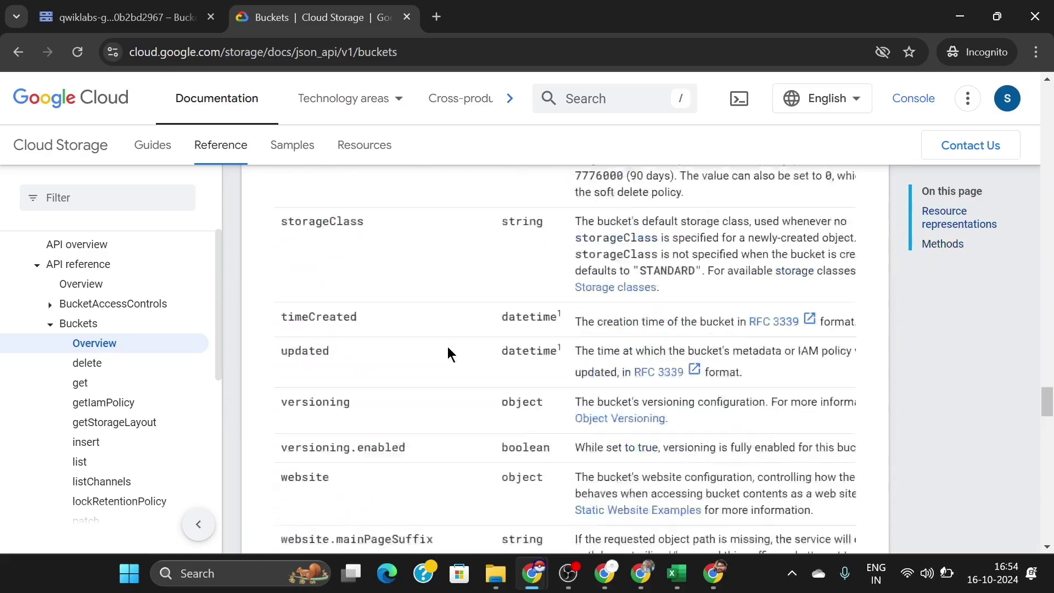
scroll(447, 347, "up", 10)
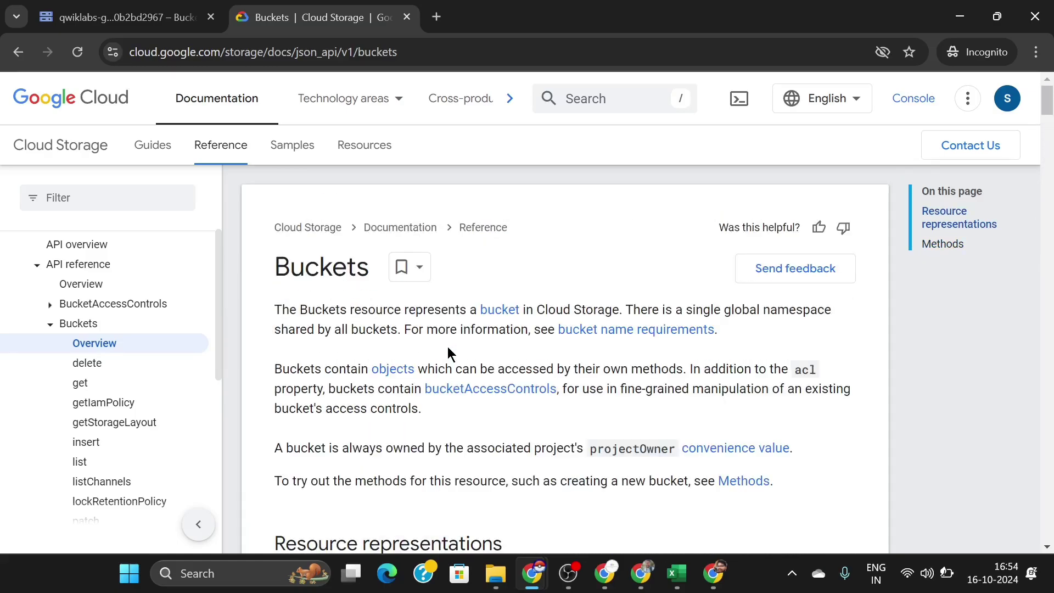
scroll(447, 346, "down", 5)
scroll(447, 354, "down", 3)
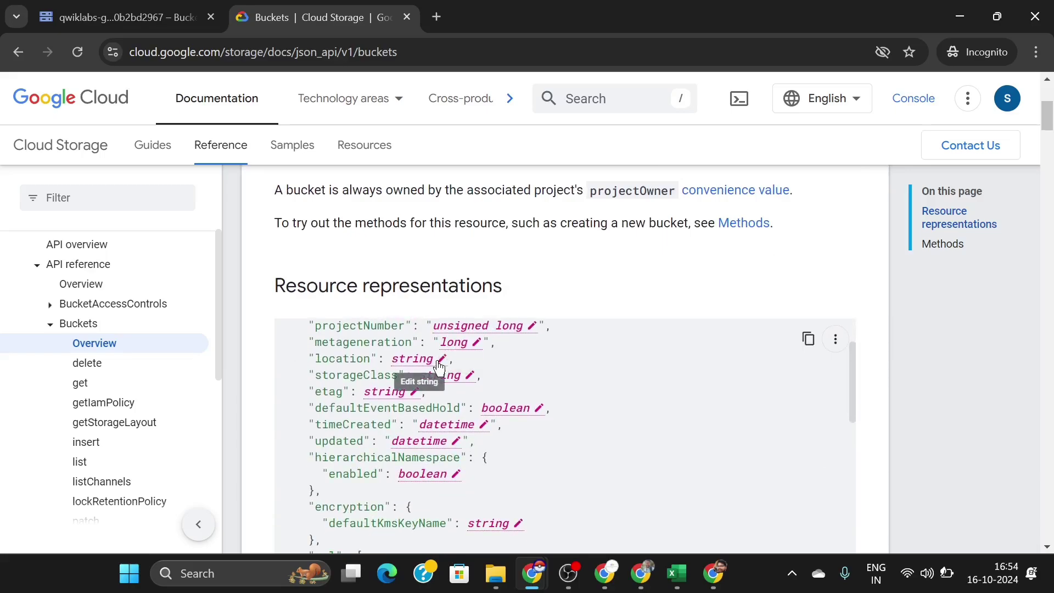
Step: Examine the storageClass, lifecycle and remaining fields in the Buckets resource representation
left_click(419, 361)
left_click(520, 383)
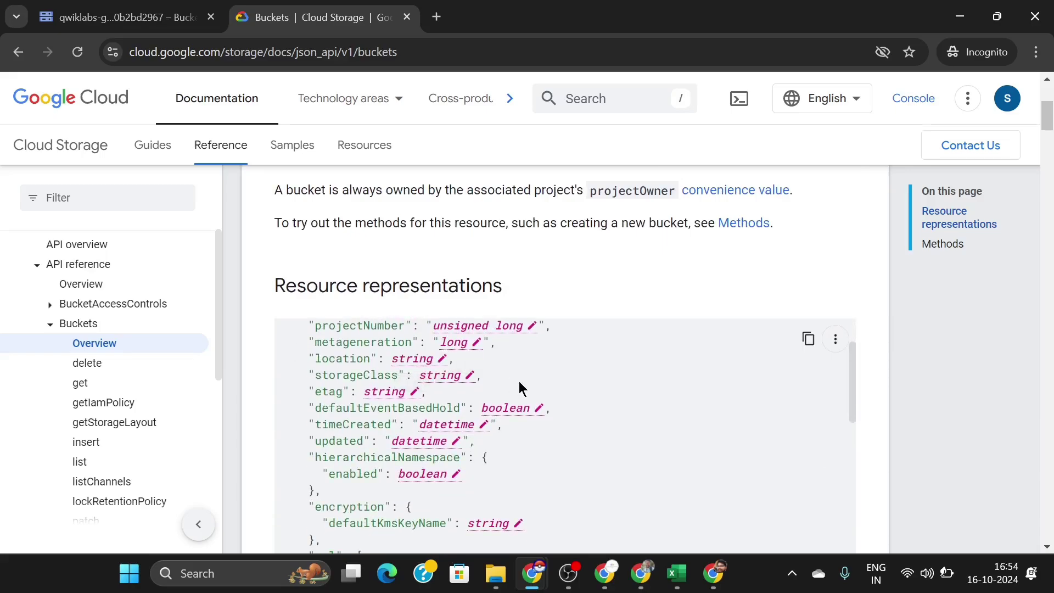
scroll(520, 383, "down", 1)
scroll(519, 383, "up", 2)
scroll(590, 223, "down", 1)
scroll(591, 224, "down", 10)
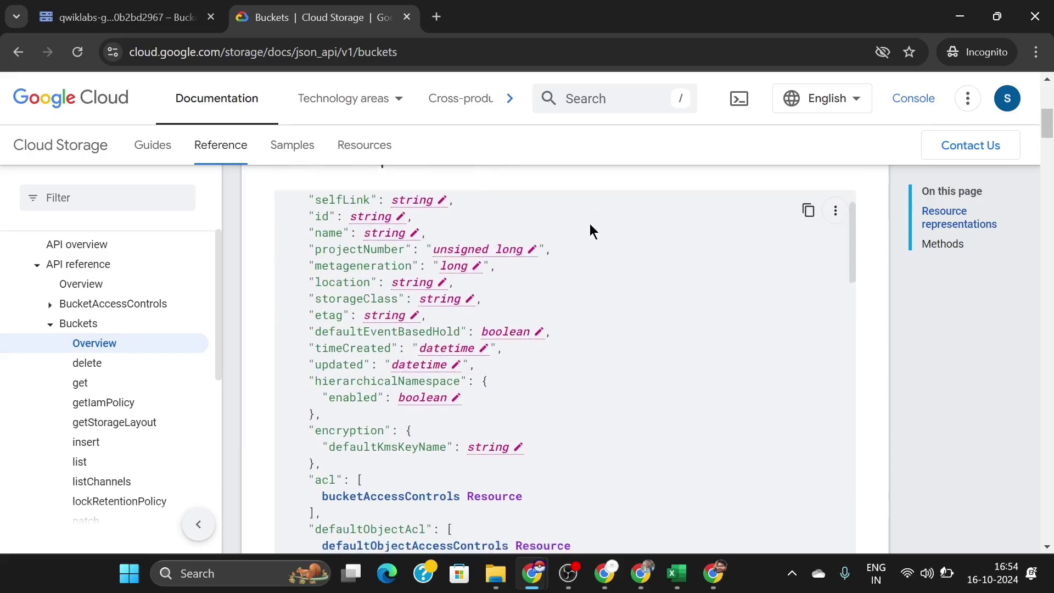
scroll(590, 224, "down", 10)
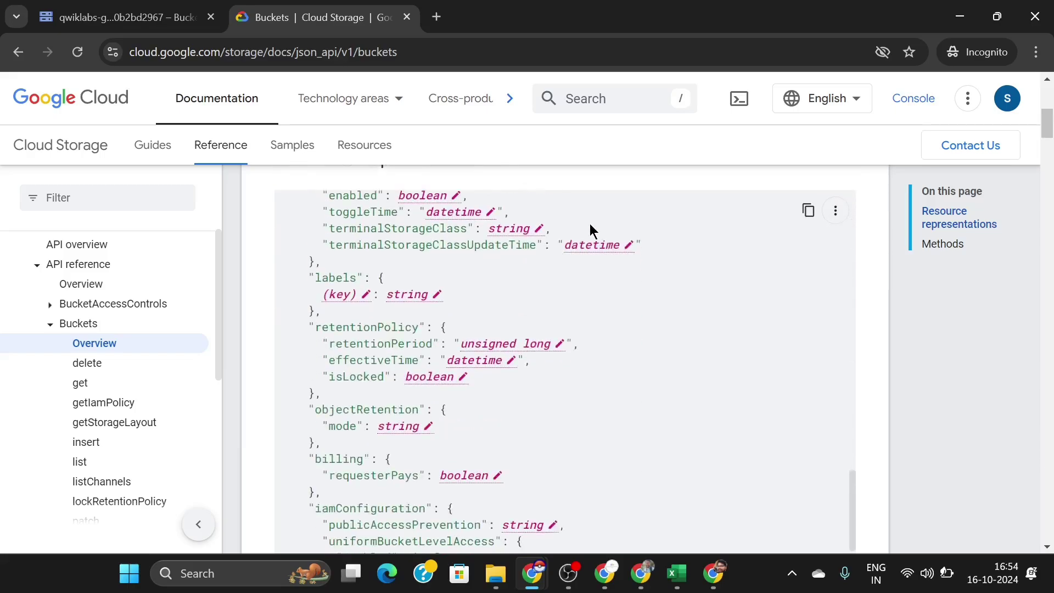
scroll(590, 224, "up", 5)
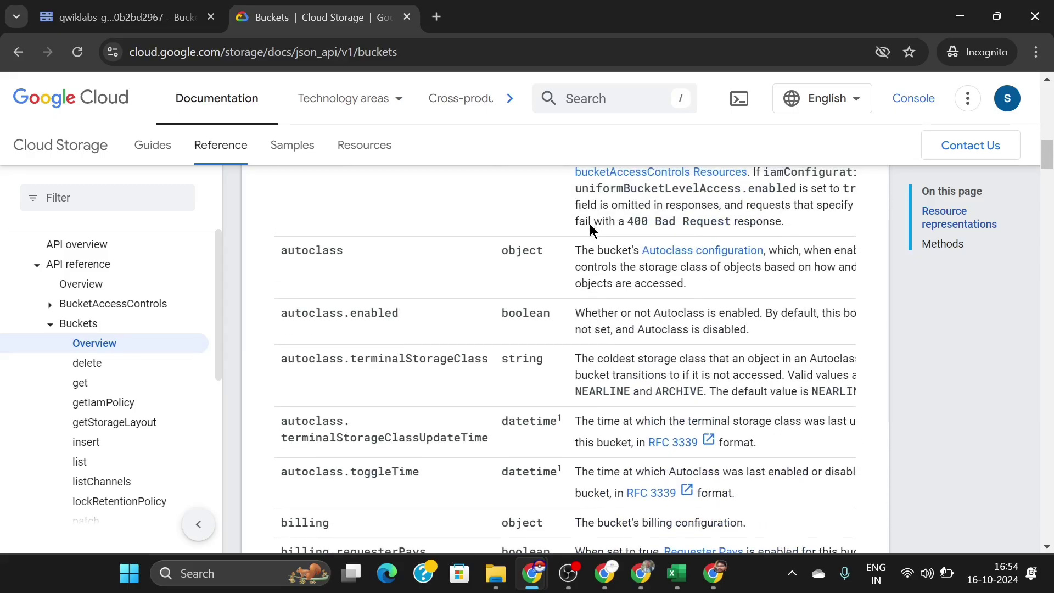
Step: Examine the bucket property table from the Autoclass entries through the lifecycle conditions to the full location and locationType descriptions
scroll(590, 230, "down", 7)
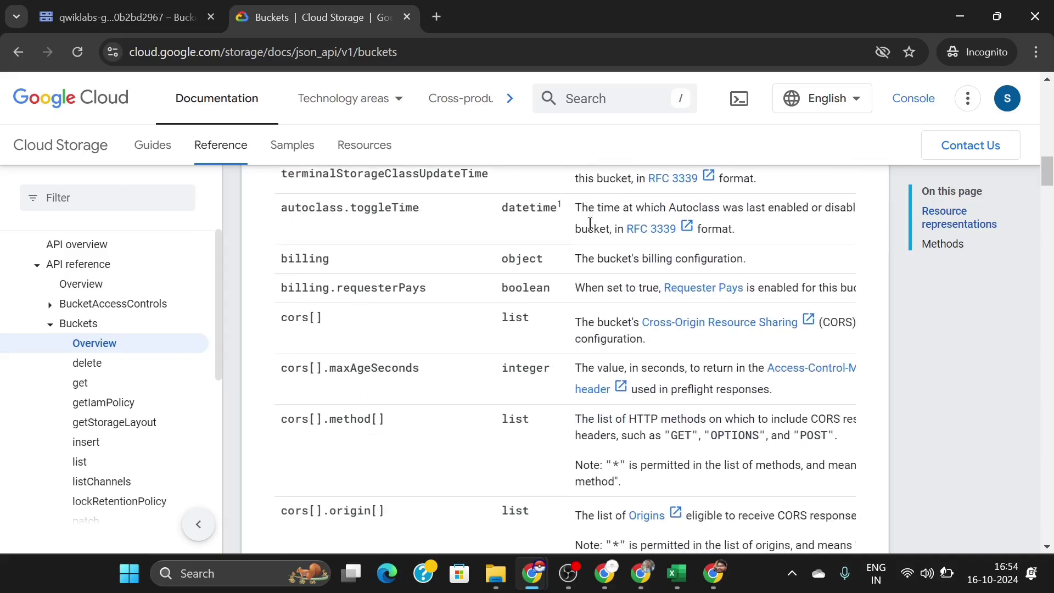
scroll(590, 224, "right", 1)
scroll(544, 327, "left", 1)
scroll(543, 326, "down", 5)
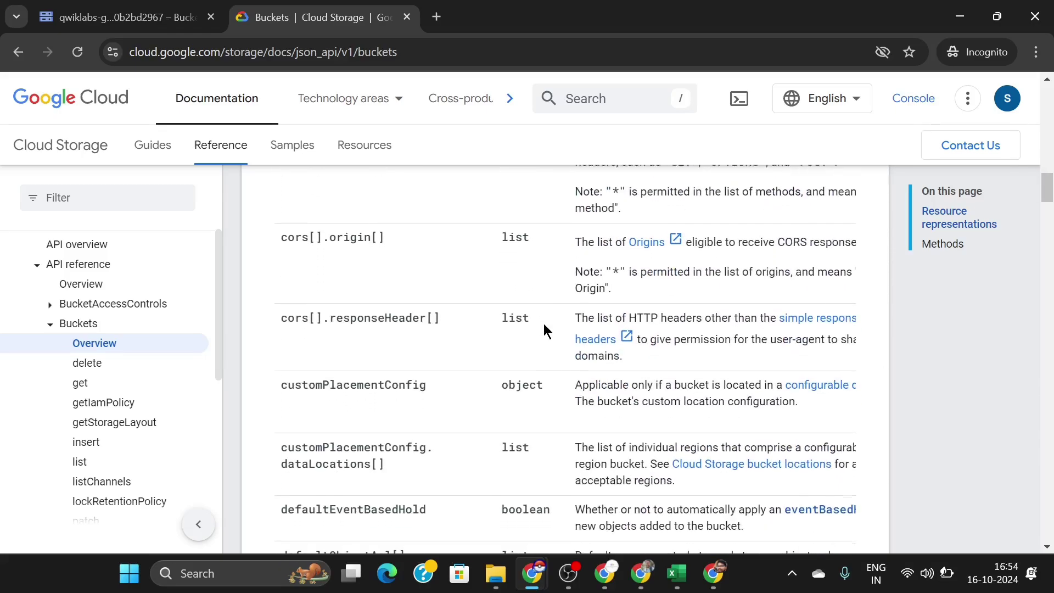
scroll(544, 330, "down", 8)
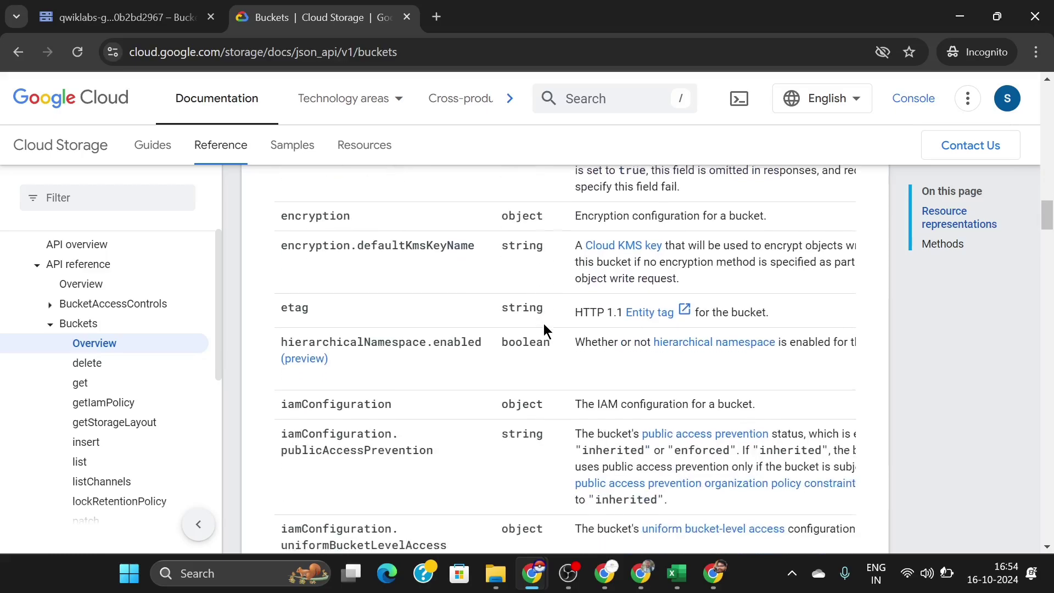
scroll(545, 330, "down", 7)
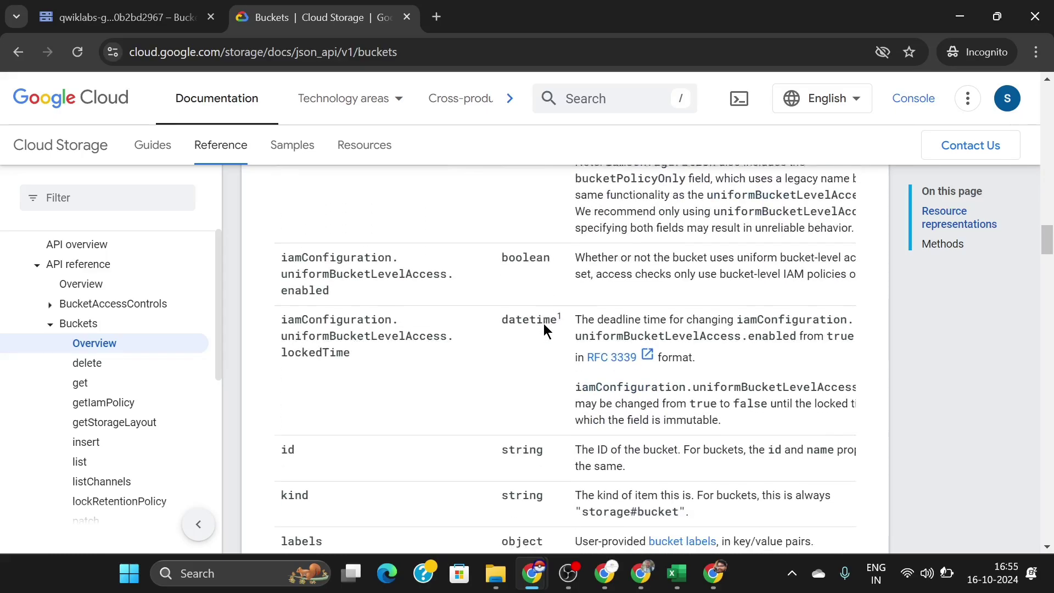
scroll(543, 324, "down", 8)
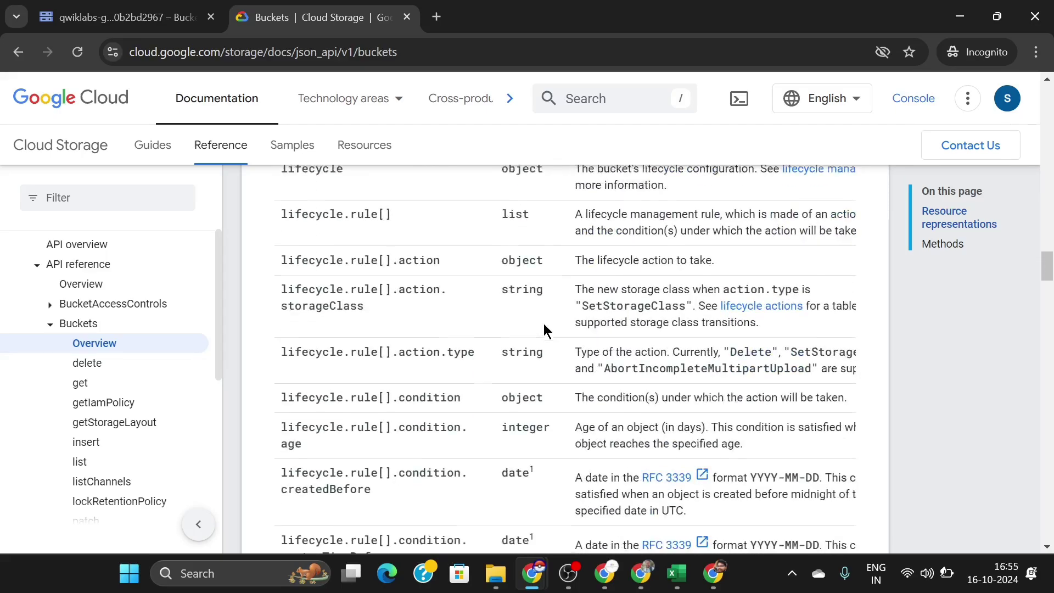
scroll(544, 324, "down", 8)
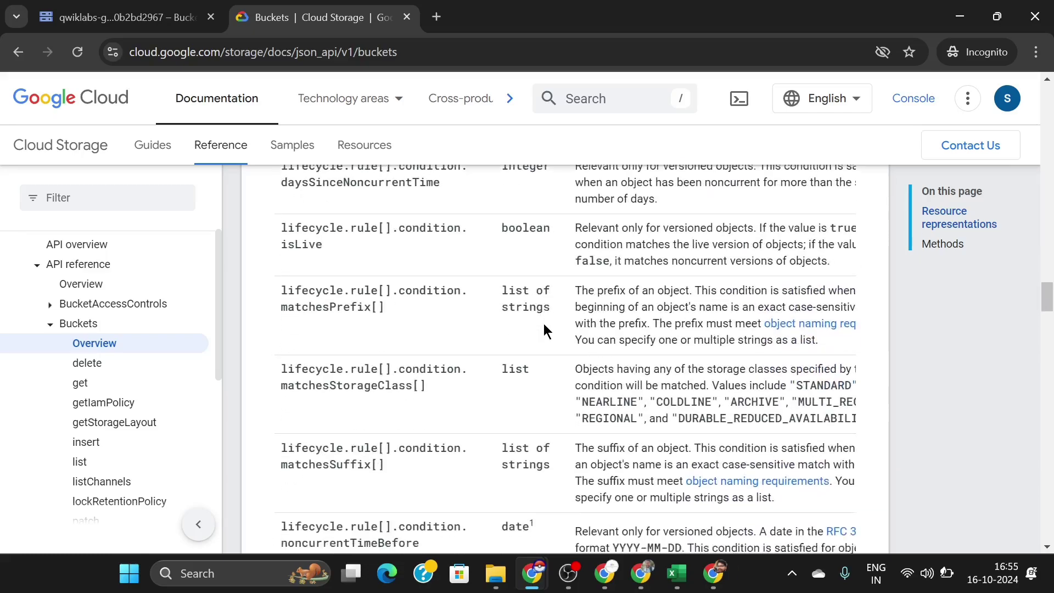
scroll(543, 329, "down", 6)
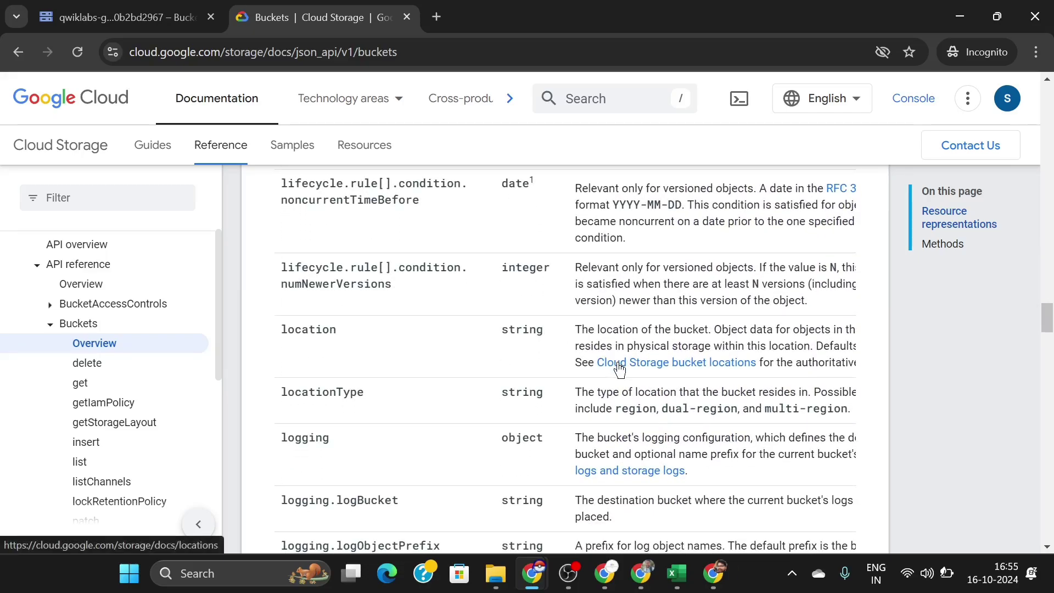
scroll(619, 369, "right", 3)
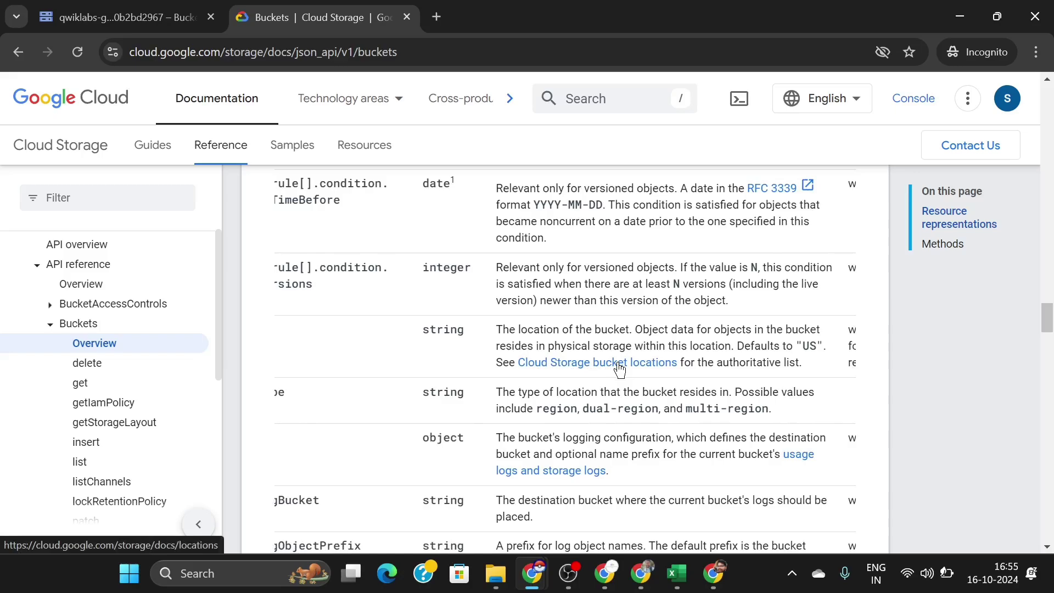
scroll(619, 368, "left", 3)
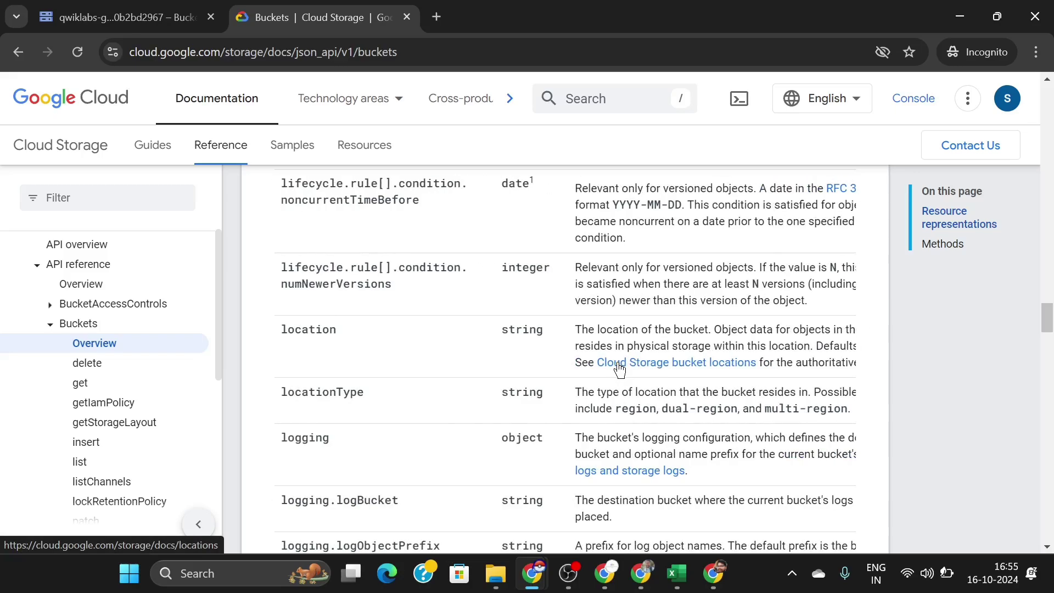
scroll(618, 403, "right", 3)
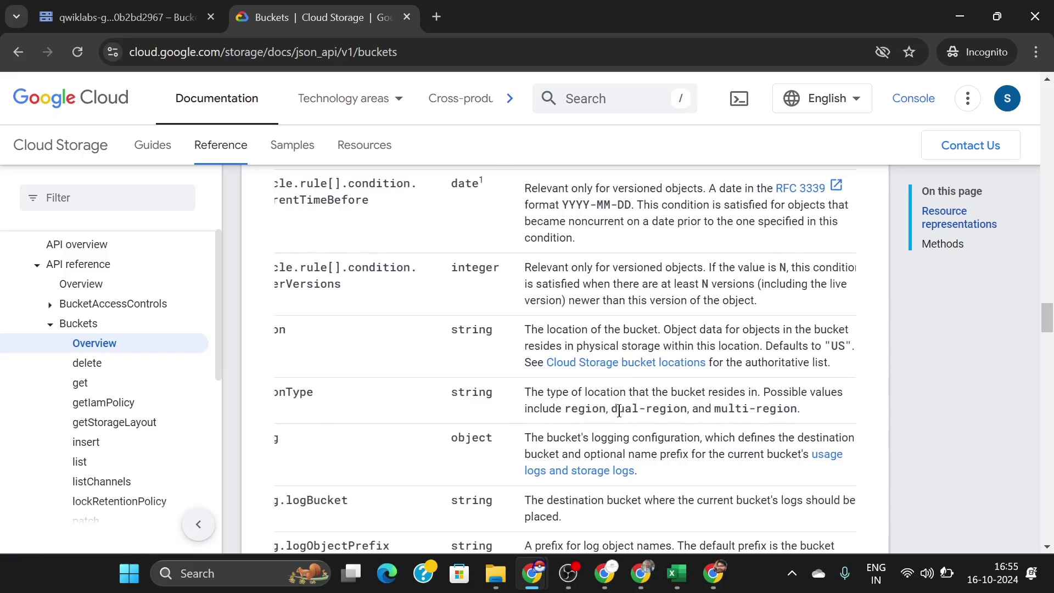
scroll(619, 411, "right", 2)
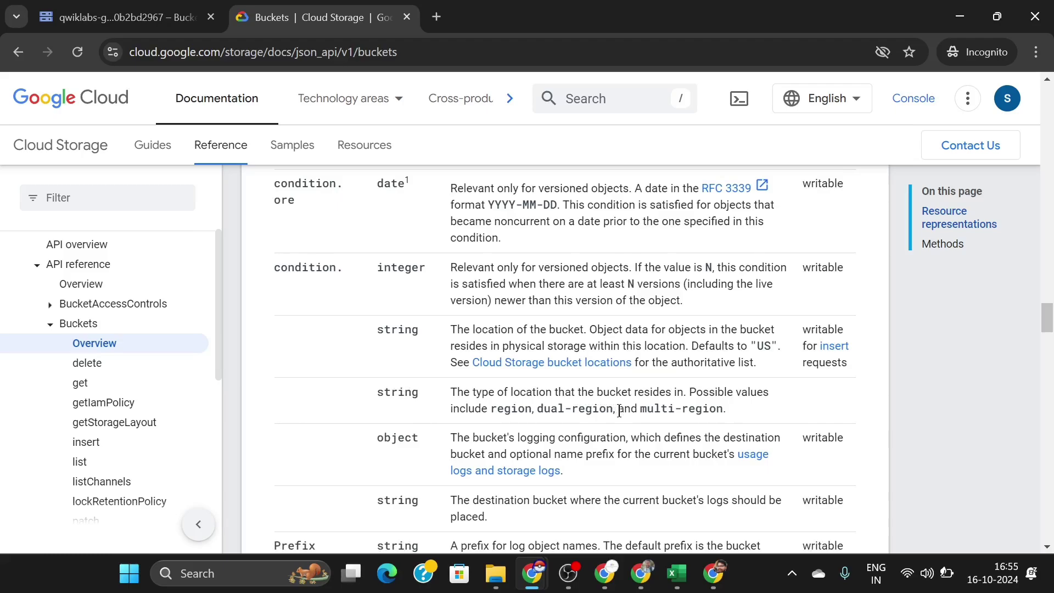
scroll(619, 411, "left", 5)
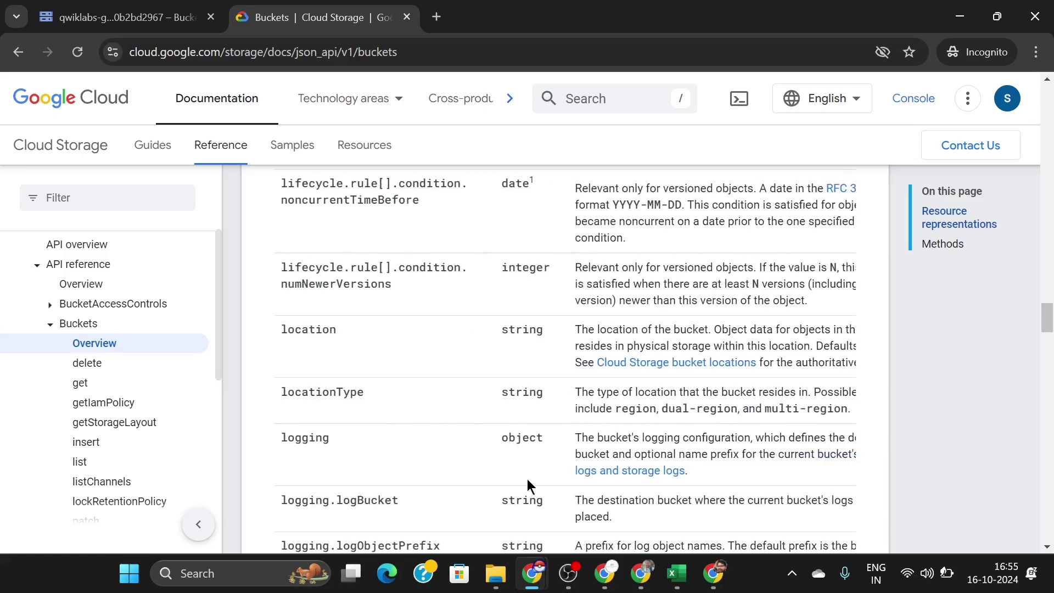
Step: Switch back to the APIs Explorer: Cloud Storage lab and try submitting only Regional Storage and Multi-Regional Storage as the storage classes
mouse_move(535, 571)
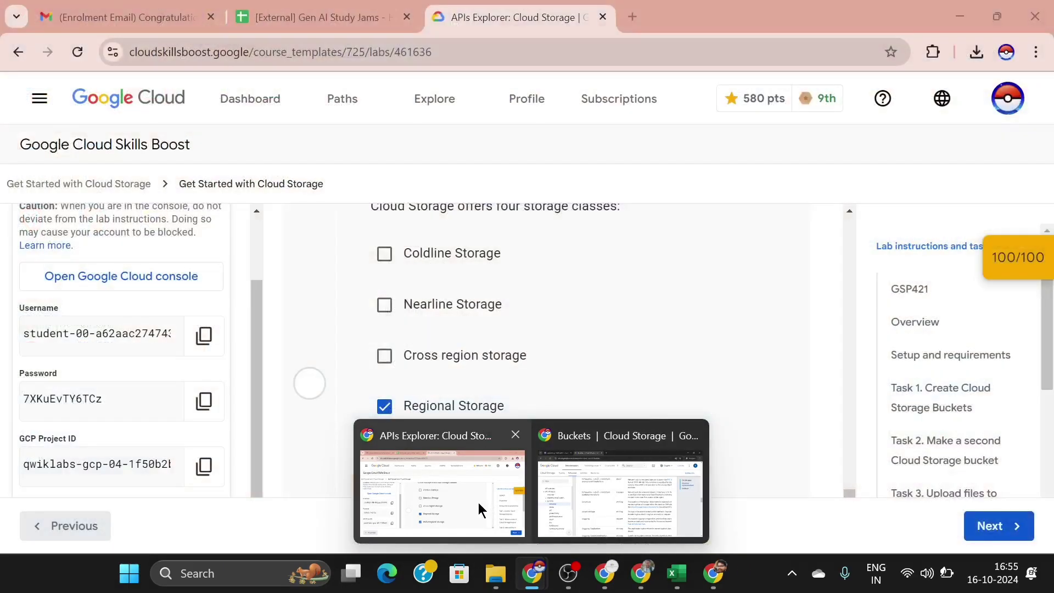
left_click(479, 502)
scroll(407, 464, "down", 1)
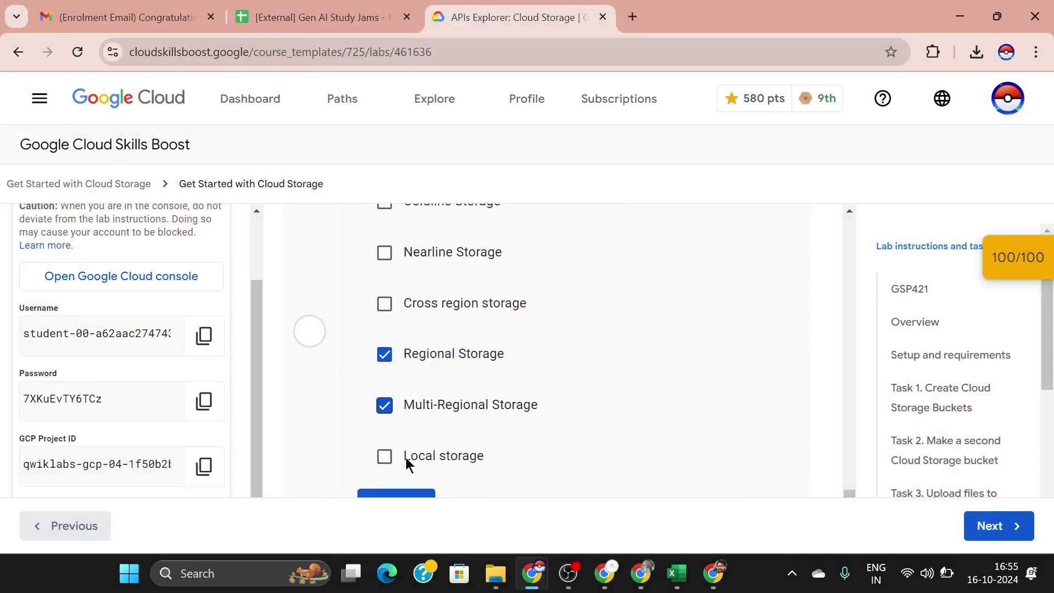
scroll(386, 459, "down", 1)
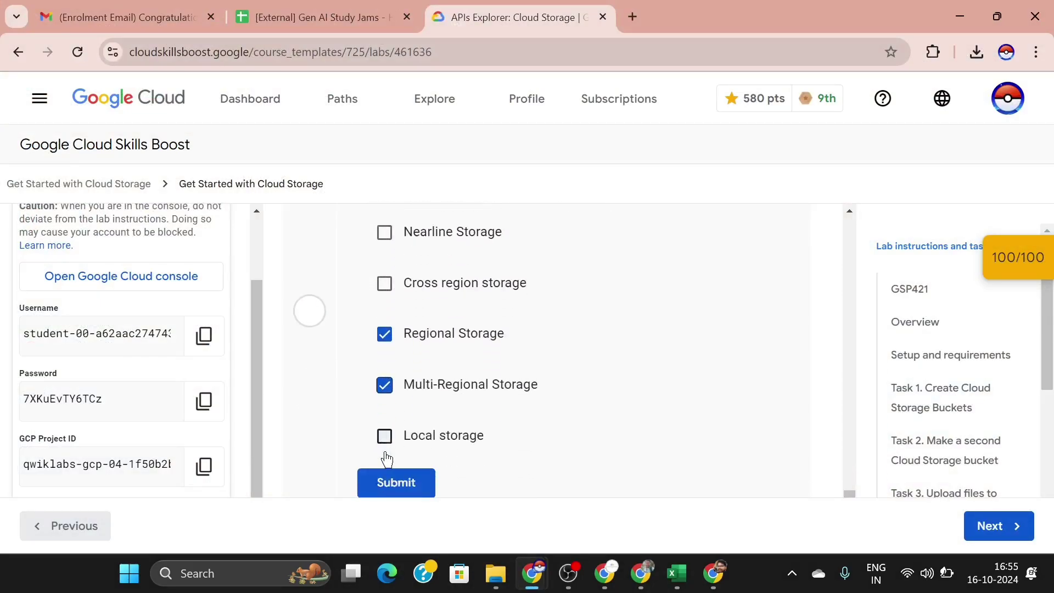
left_click(390, 463)
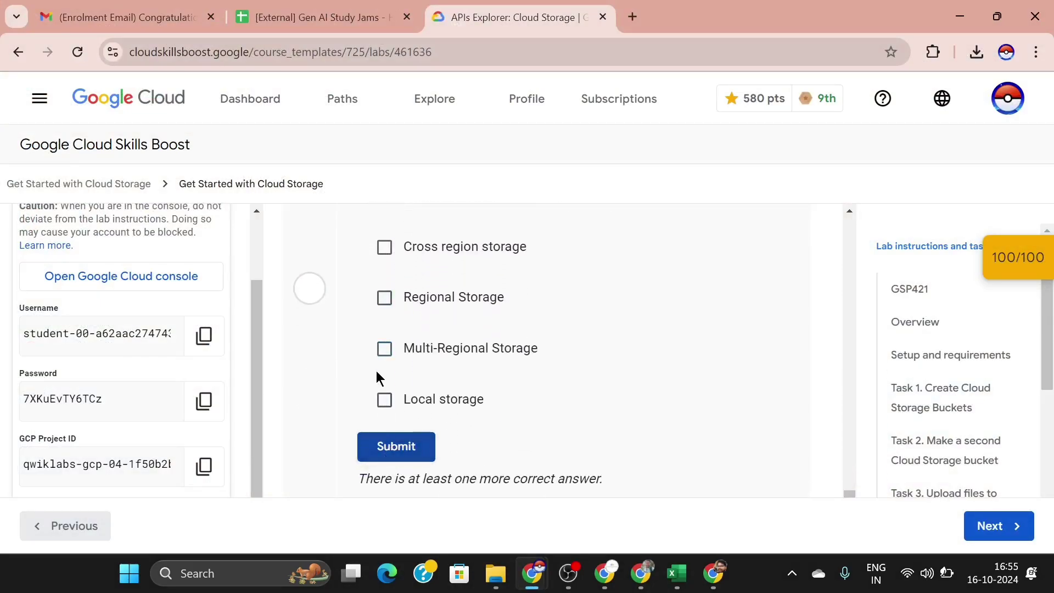
Step: Try submitting Multi-Regional Storage with Local storage, and another combination that includes Regional Storage and Multi-Regional Storage
left_click(382, 349)
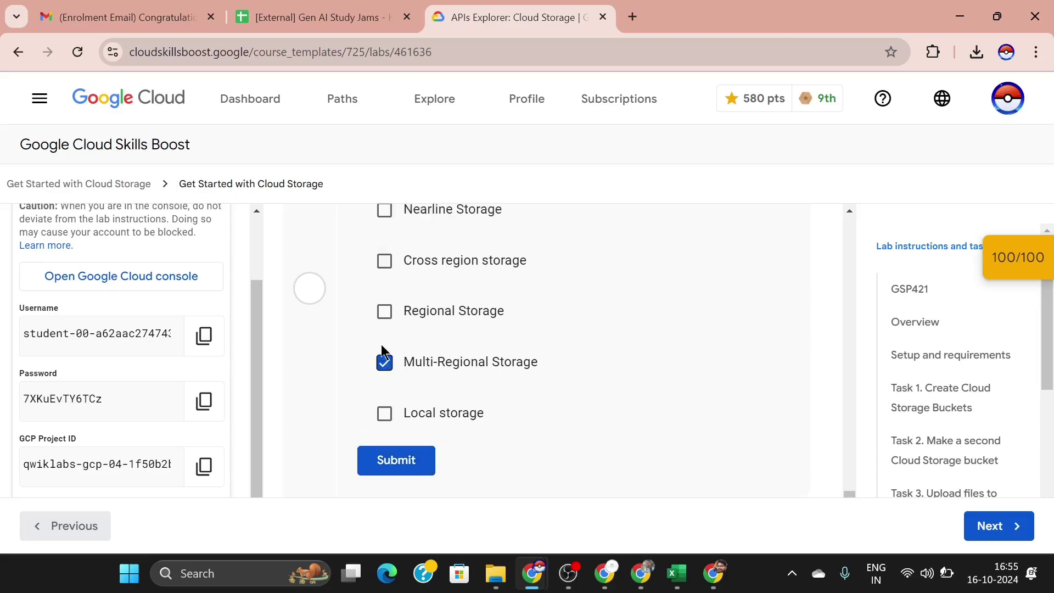
left_click(391, 411)
left_click(400, 460)
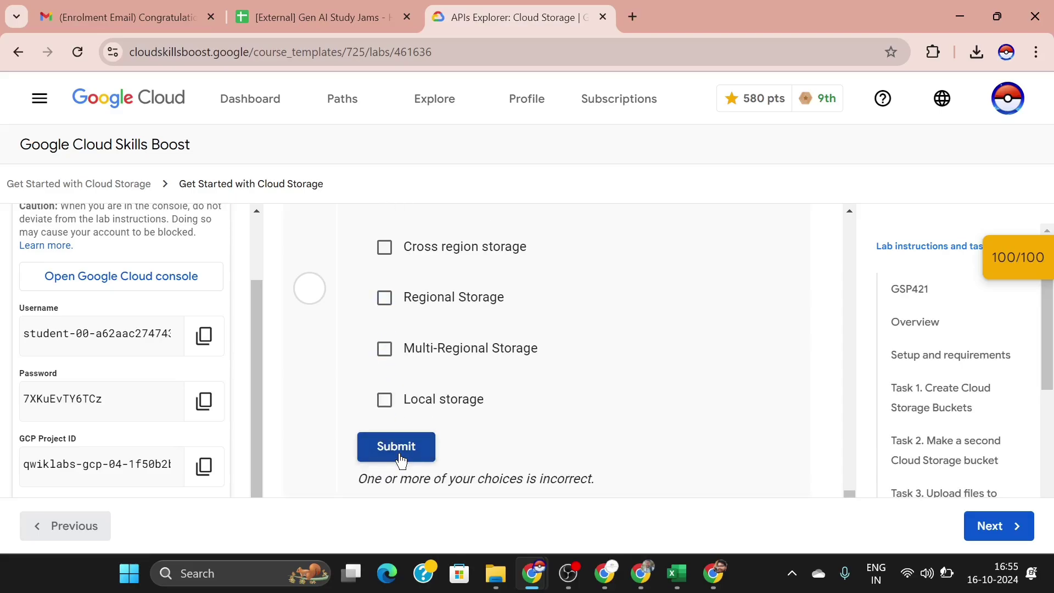
left_click(383, 354)
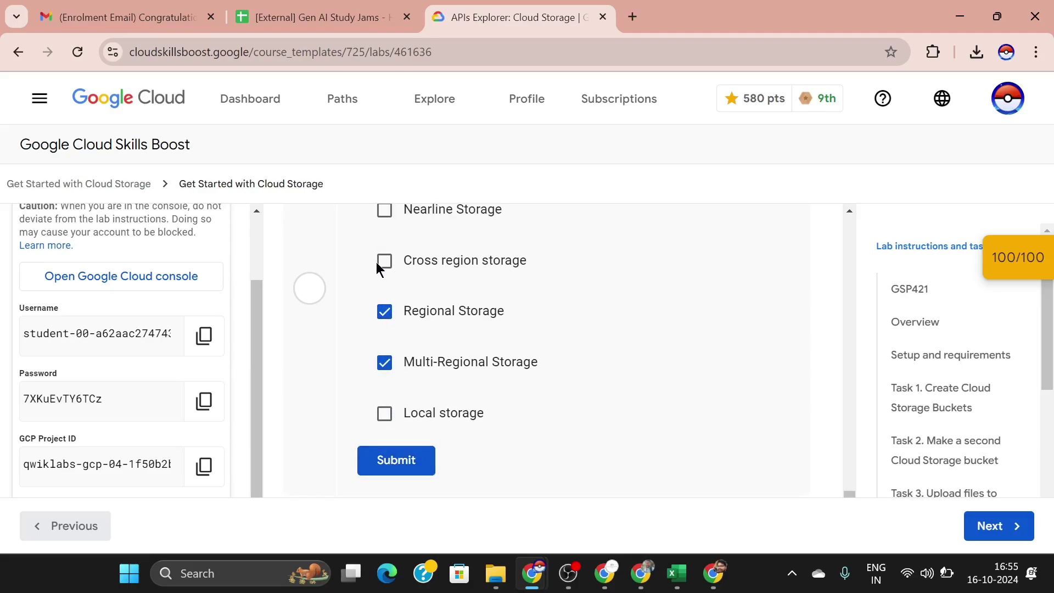
left_click(417, 459)
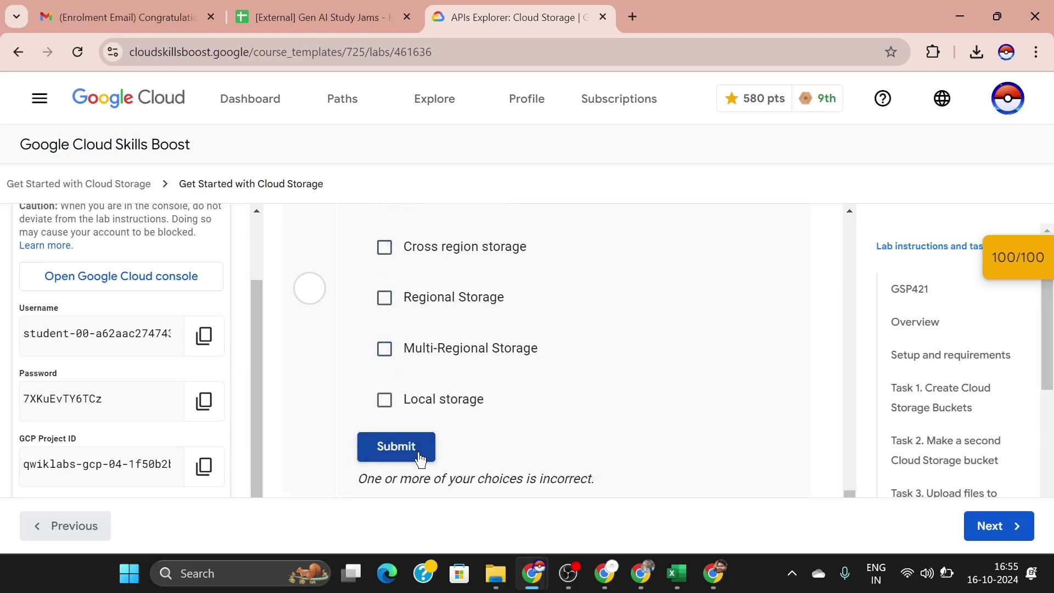
Step: Try submitting Nearline Storage, Regional Storage and Multi-Regional Storage as the storage classes
left_click(384, 393)
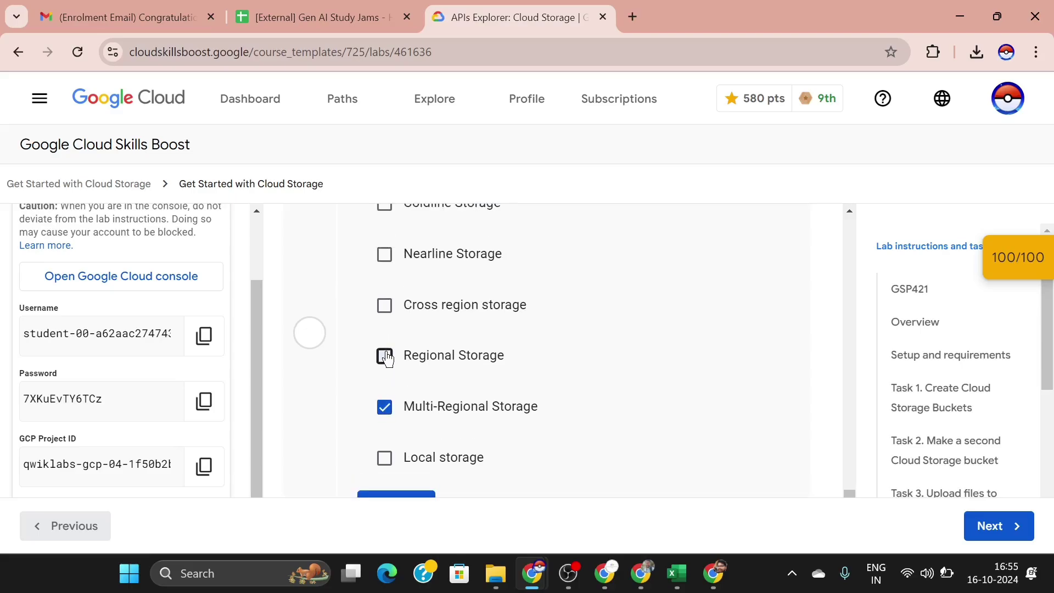
left_click(386, 265)
scroll(391, 263, "down", 1)
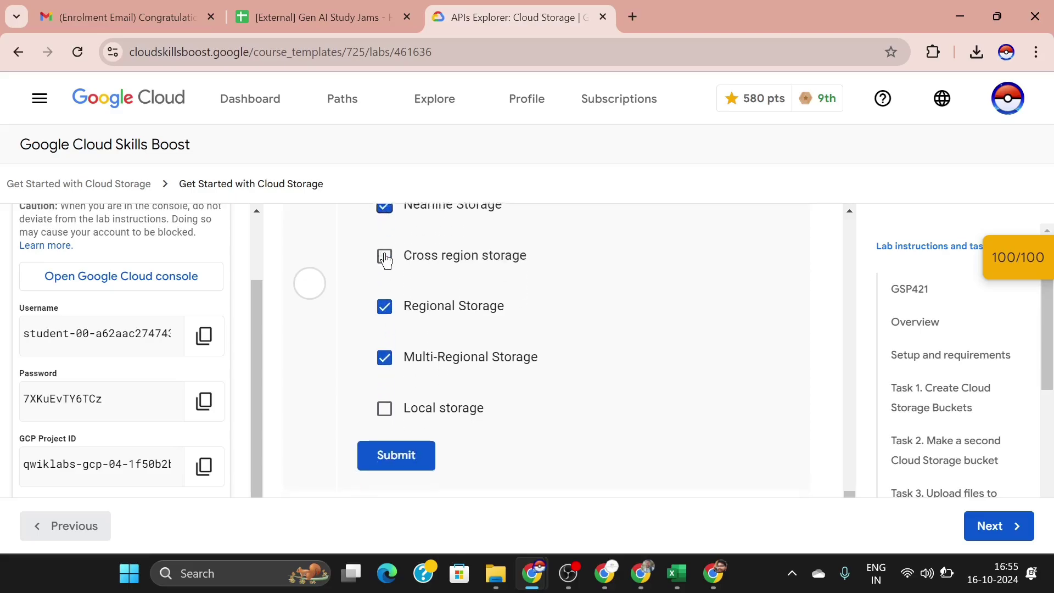
left_click(434, 453)
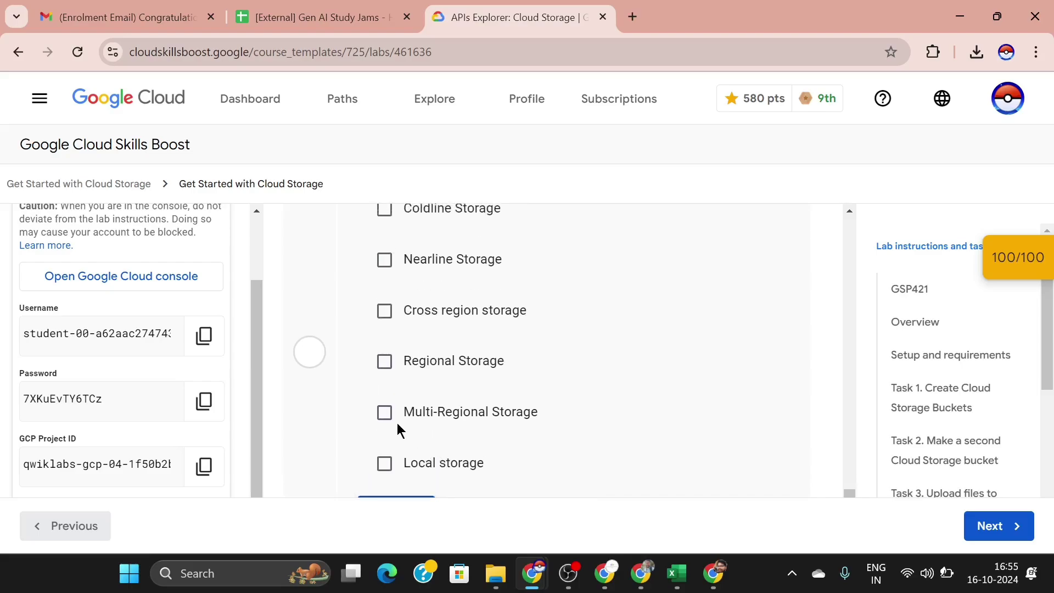
Step: Answer the storage classes question with Coldline Storage, Nearline Storage, Regional Storage and Multi-Regional Storage, and submit it
left_click(386, 414)
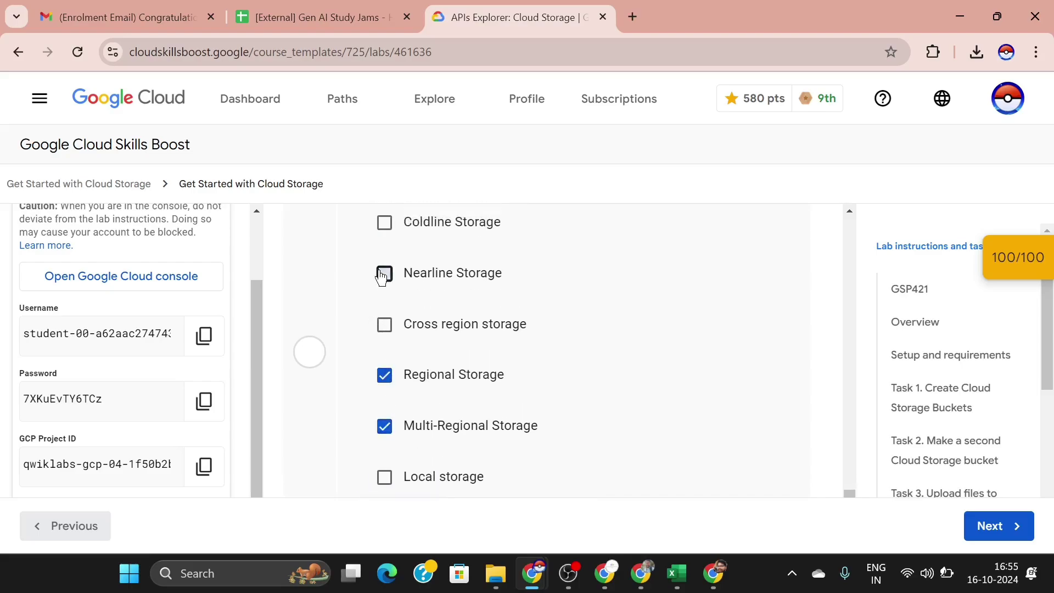
left_click(384, 223)
scroll(379, 228, "down", 1)
left_click(410, 389)
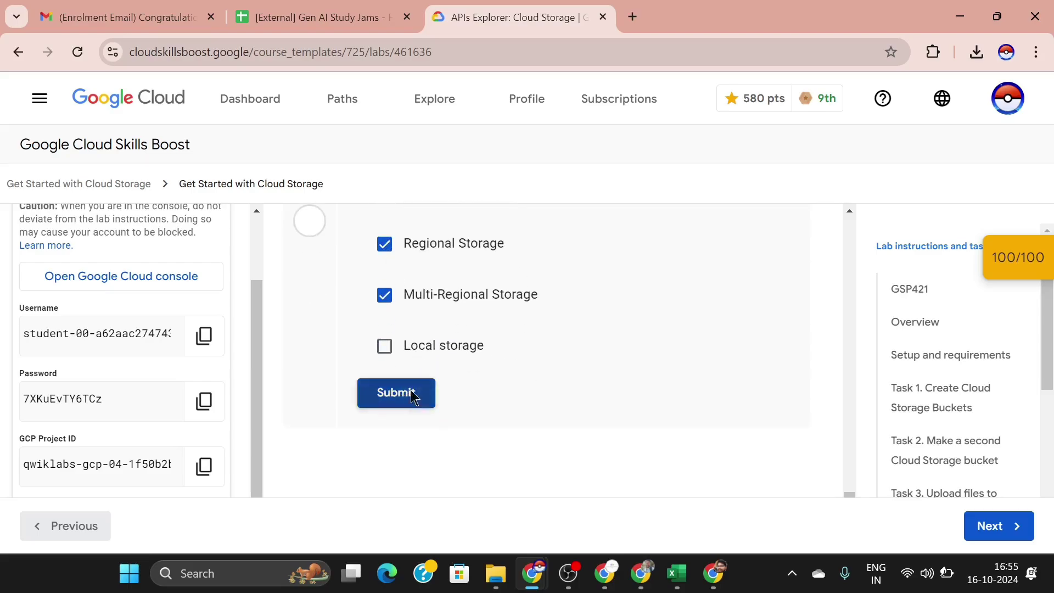
Step: Review the graded Task 7 answers and return to the lab's timer and session controls
scroll(411, 390, "up", 1)
scroll(411, 389, "down", 2)
scroll(411, 390, "up", 4)
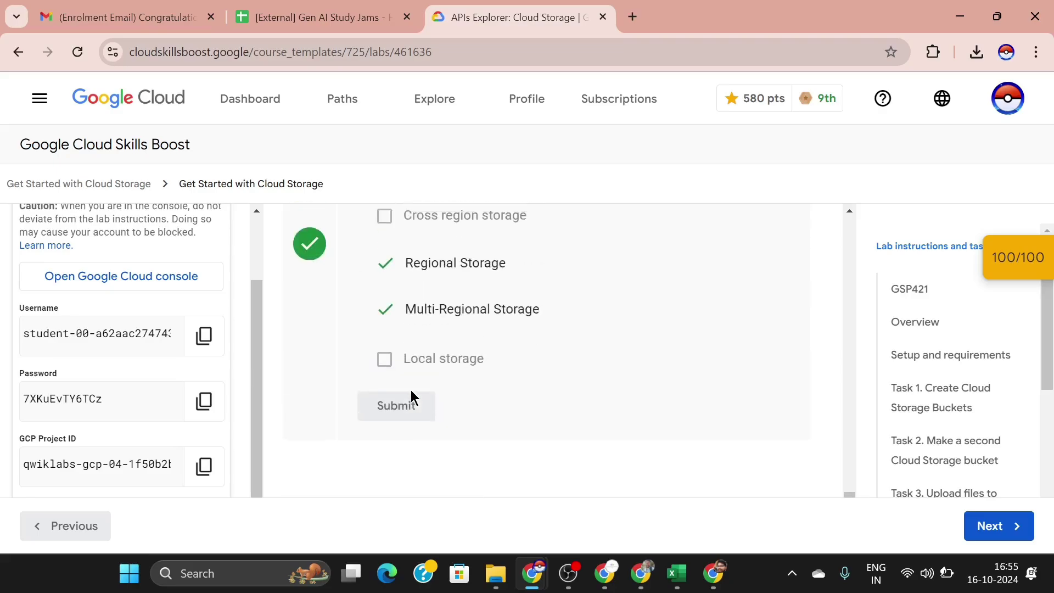
scroll(411, 390, "down", 3)
scroll(411, 389, "up", 4)
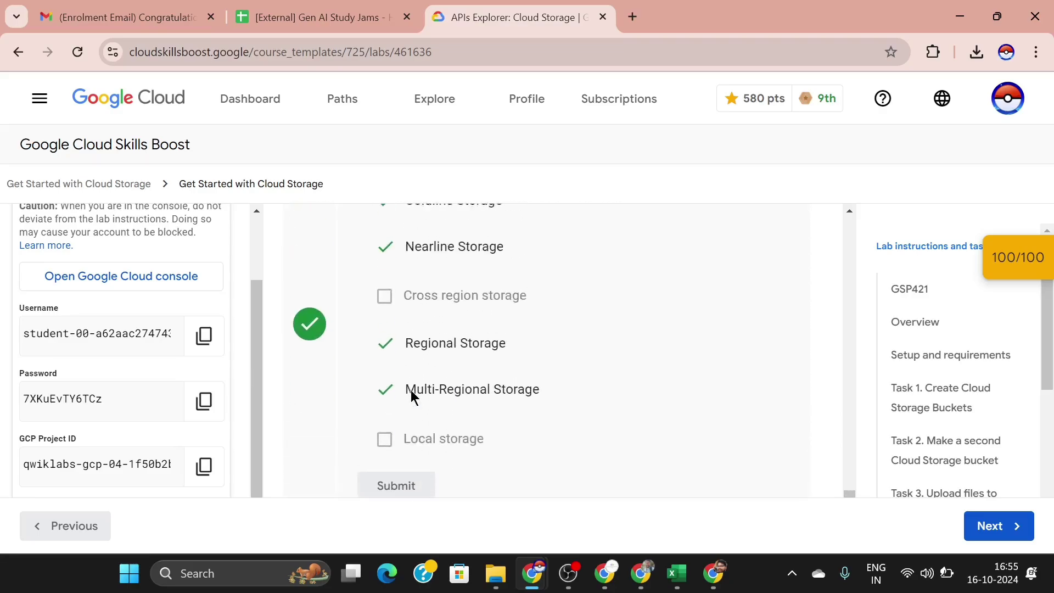
scroll(410, 390, "down", 1)
scroll(410, 389, "up", 5)
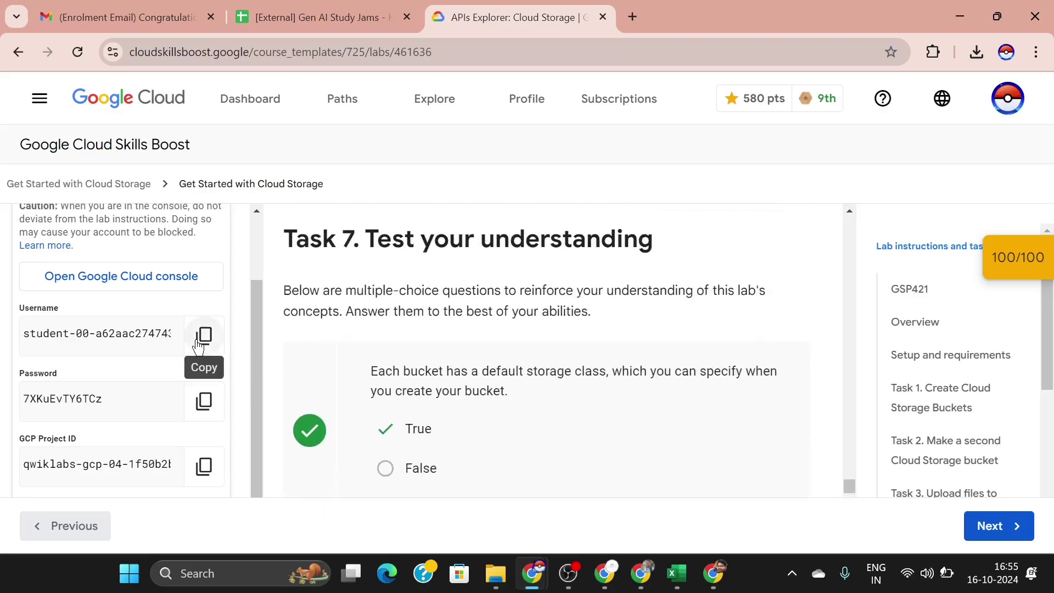
scroll(199, 346, "up", 2)
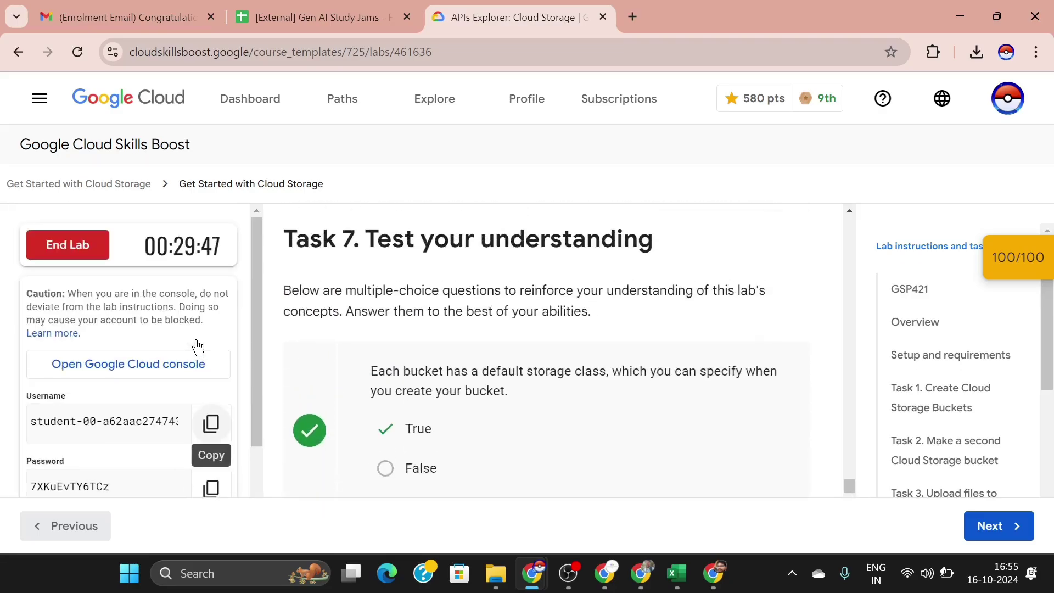
Step: Open the lab's Checkpoints list, review the score of each checkpoint, and close the list
left_click(1043, 253)
scroll(1021, 269, "down", 2)
scroll(1016, 272, "up", 2)
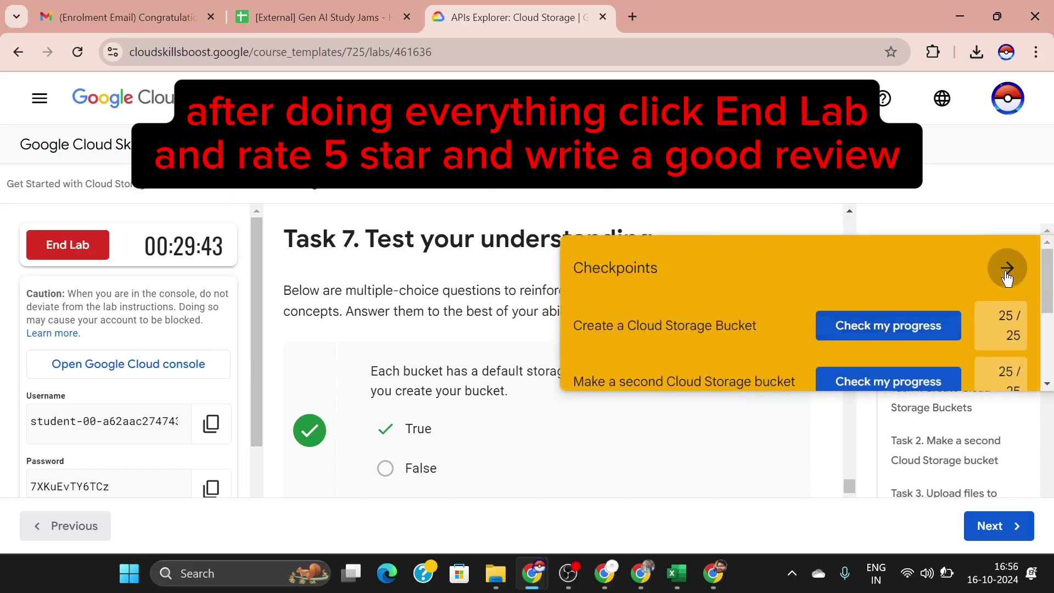
left_click(1007, 269)
Step: End the lab, confirm ending it, and submit a five-star satisfaction rating without comments
left_click(66, 250)
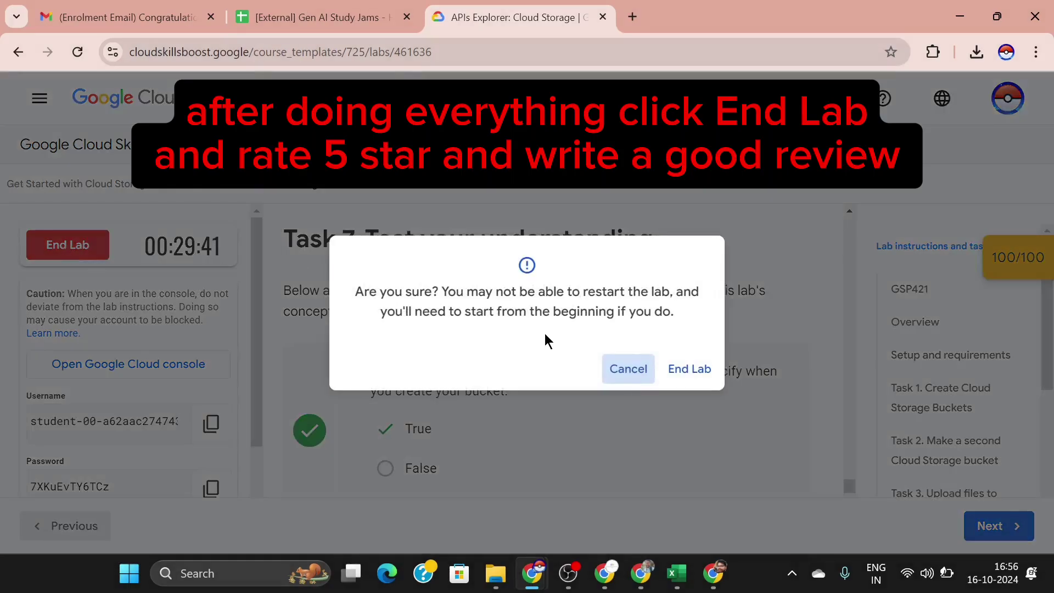
left_click(681, 374)
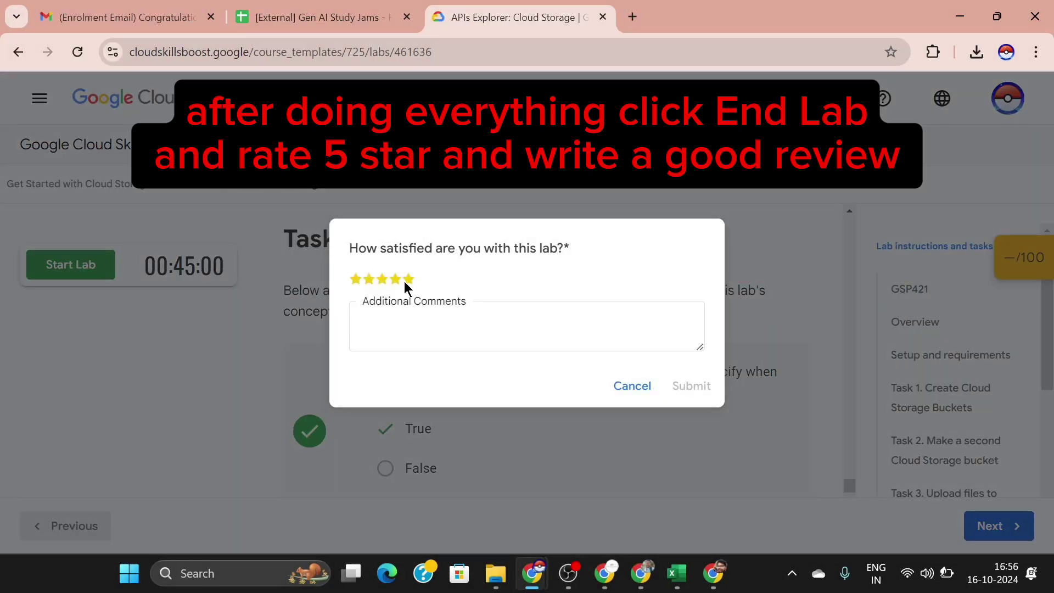
left_click(407, 280)
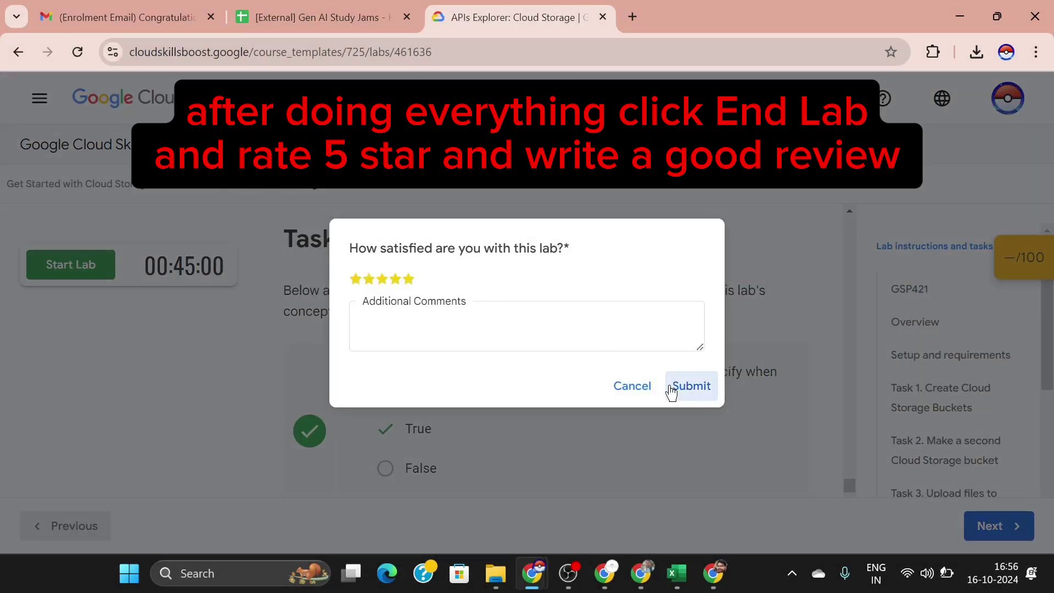
left_click(687, 394)
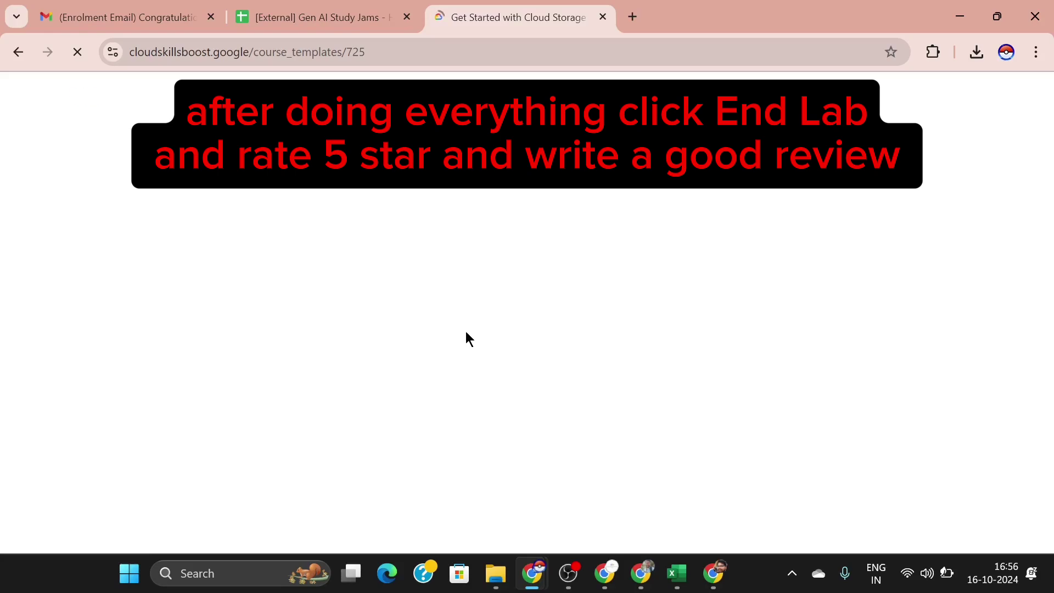
scroll(468, 356, "down", 3)
mouse_move(568, 586)
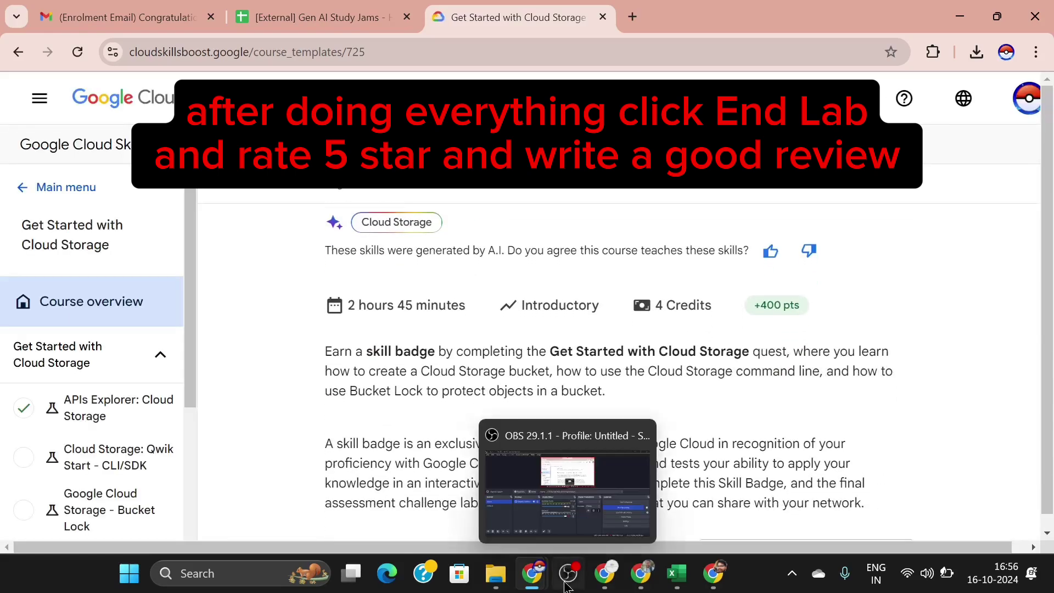